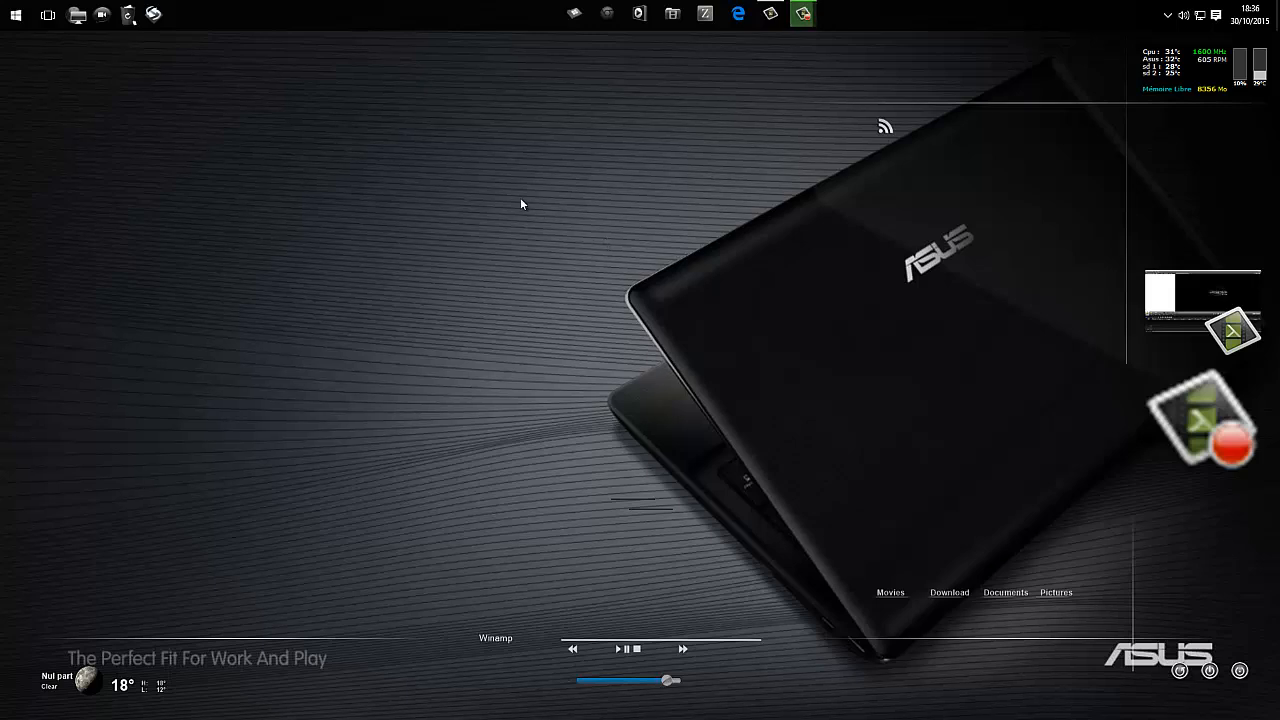
{"action": "left_click", "coordinate": [16, 14]}
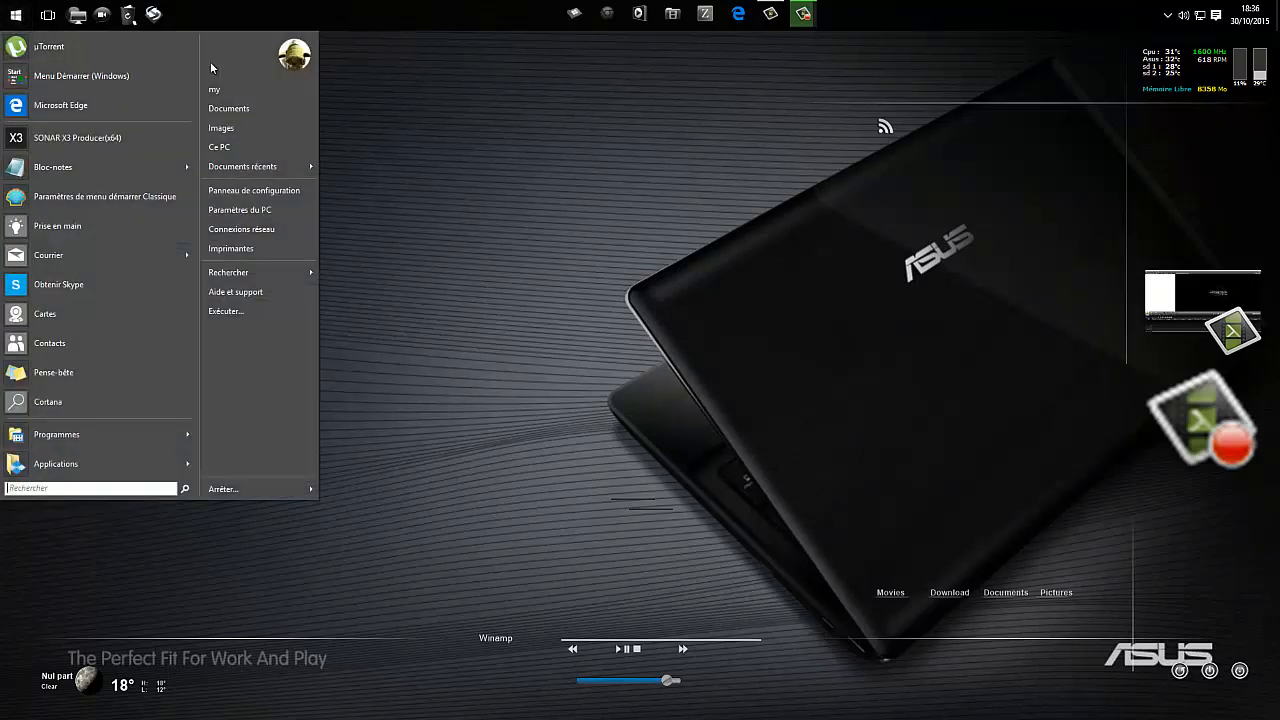
{"action": "left_click", "coordinate": [454, 161]}
{"action": "left_click", "coordinate": [16, 15]}
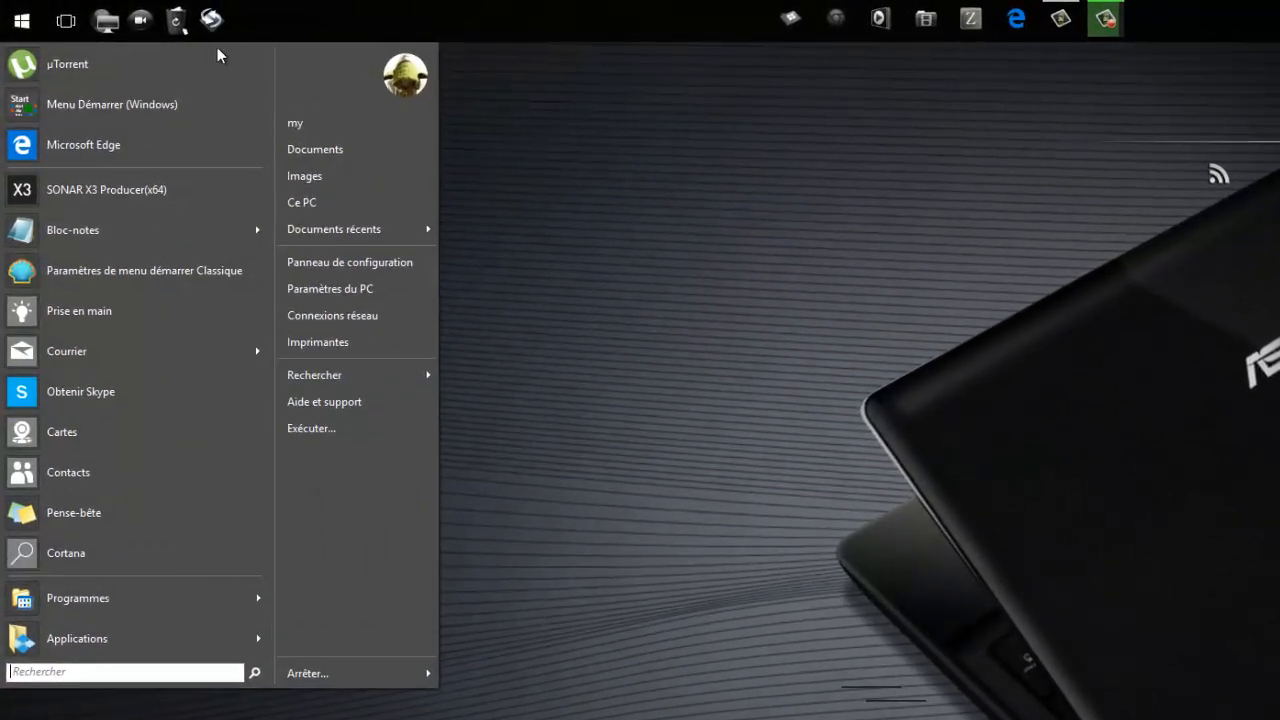
{"action": "left_click", "coordinate": [711, 150]}
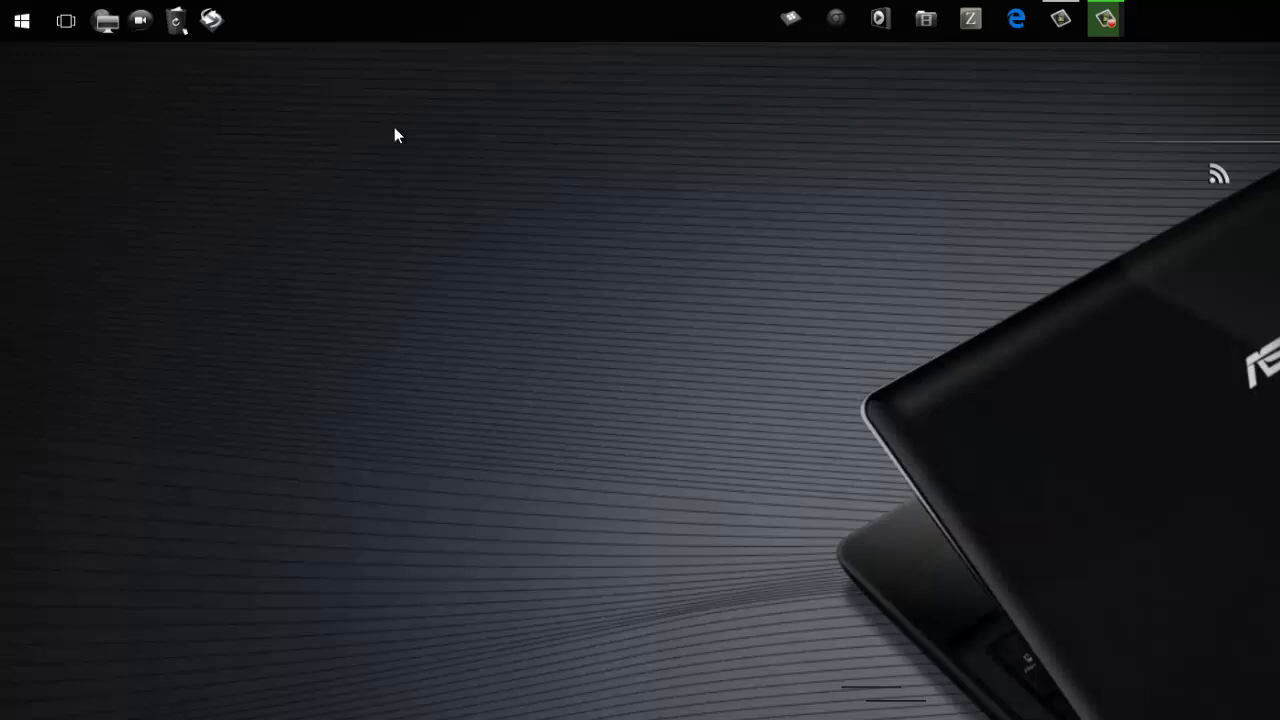
{"action": "left_click", "coordinate": [14, 22]}
{"action": "left_click", "coordinate": [588, 108]}
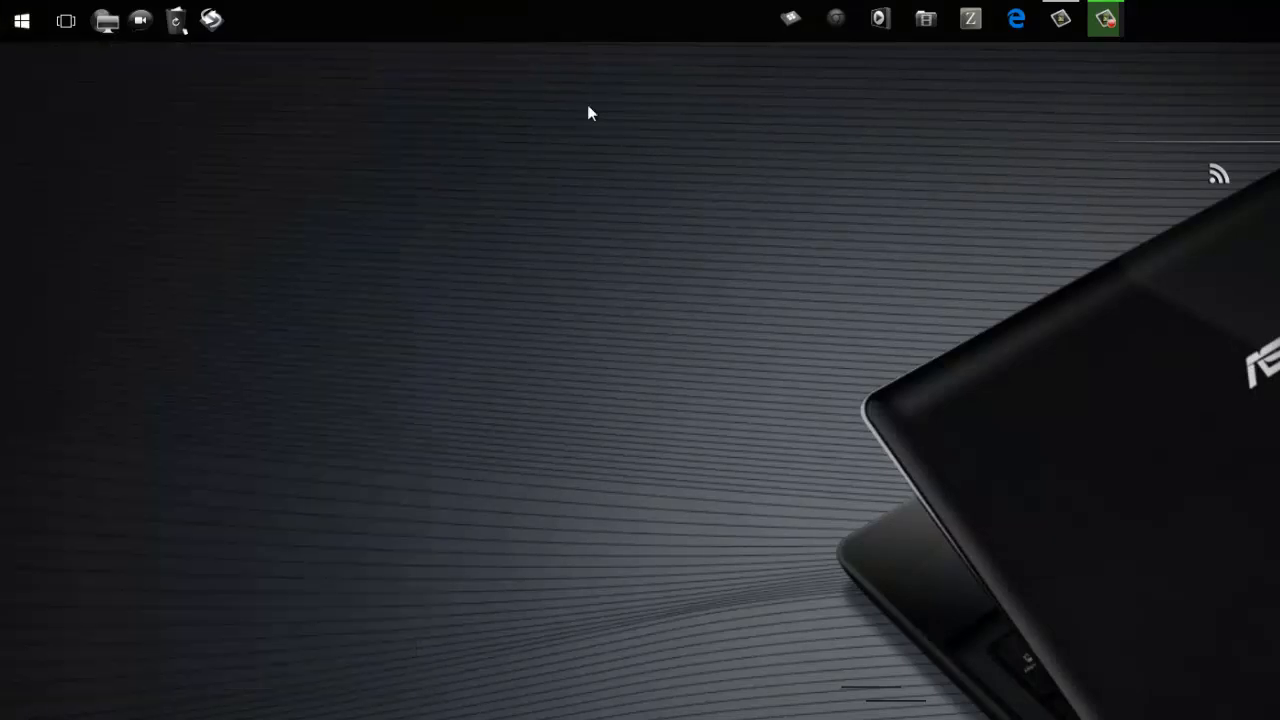
Step: Place a desktop shortcut to Paramètres de menu démarrer Classique from the Classic Shell programs folder and open the settings with it
{"action": "left_click", "coordinate": [21, 22]}
{"action": "mouse_move", "coordinate": [93, 598]}
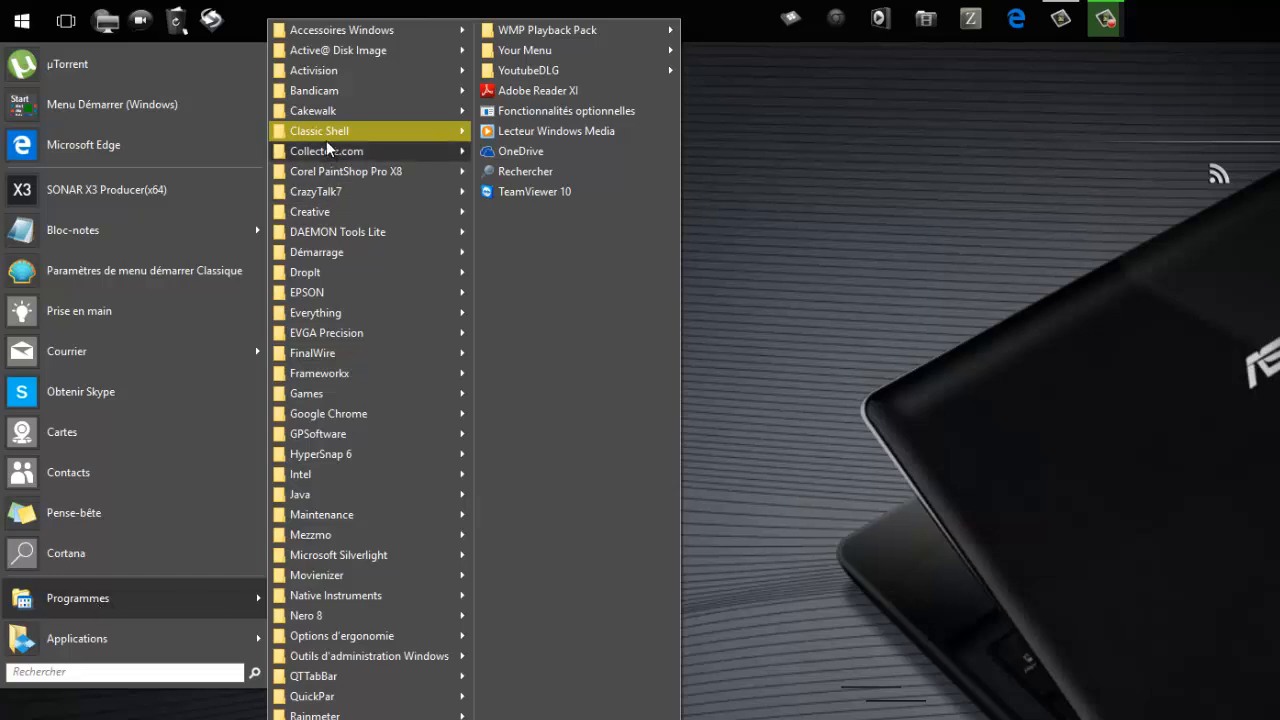
{"action": "mouse_move", "coordinate": [325, 138]}
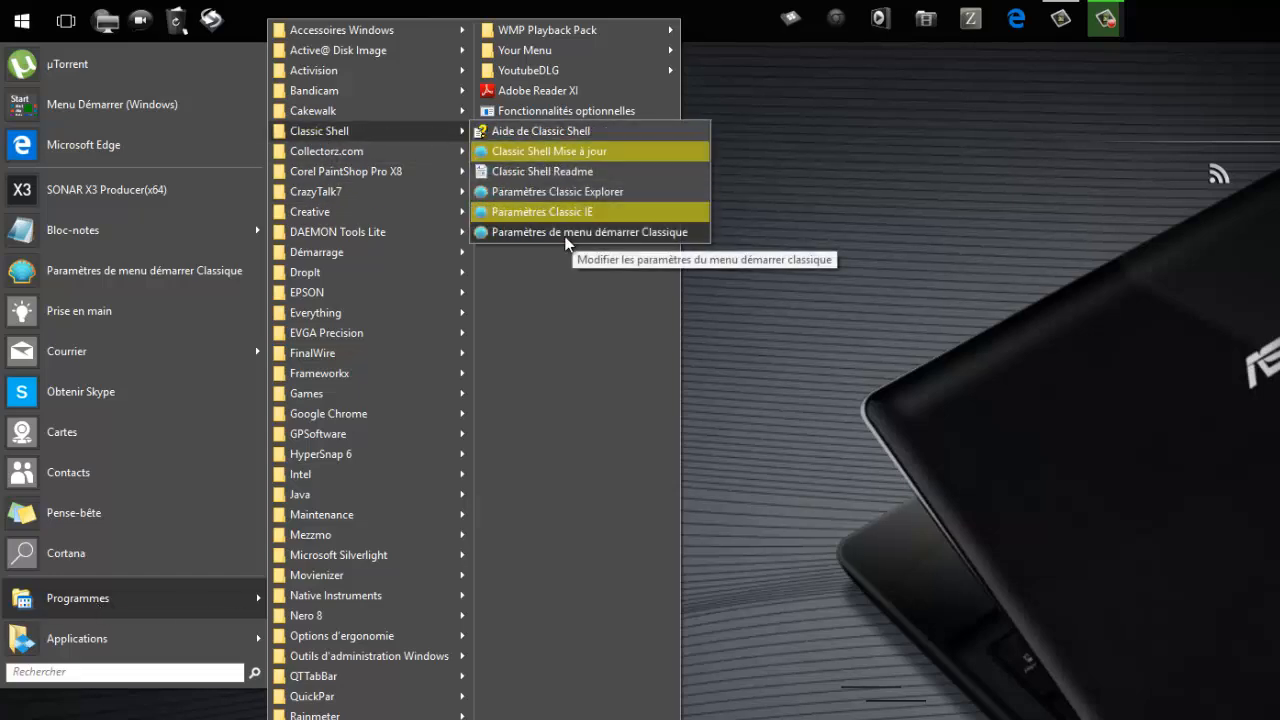
{"action": "left_click_drag", "start_coordinate": [565, 240], "coordinate": [953, 314]}
{"action": "left_click", "coordinate": [1060, 361]}
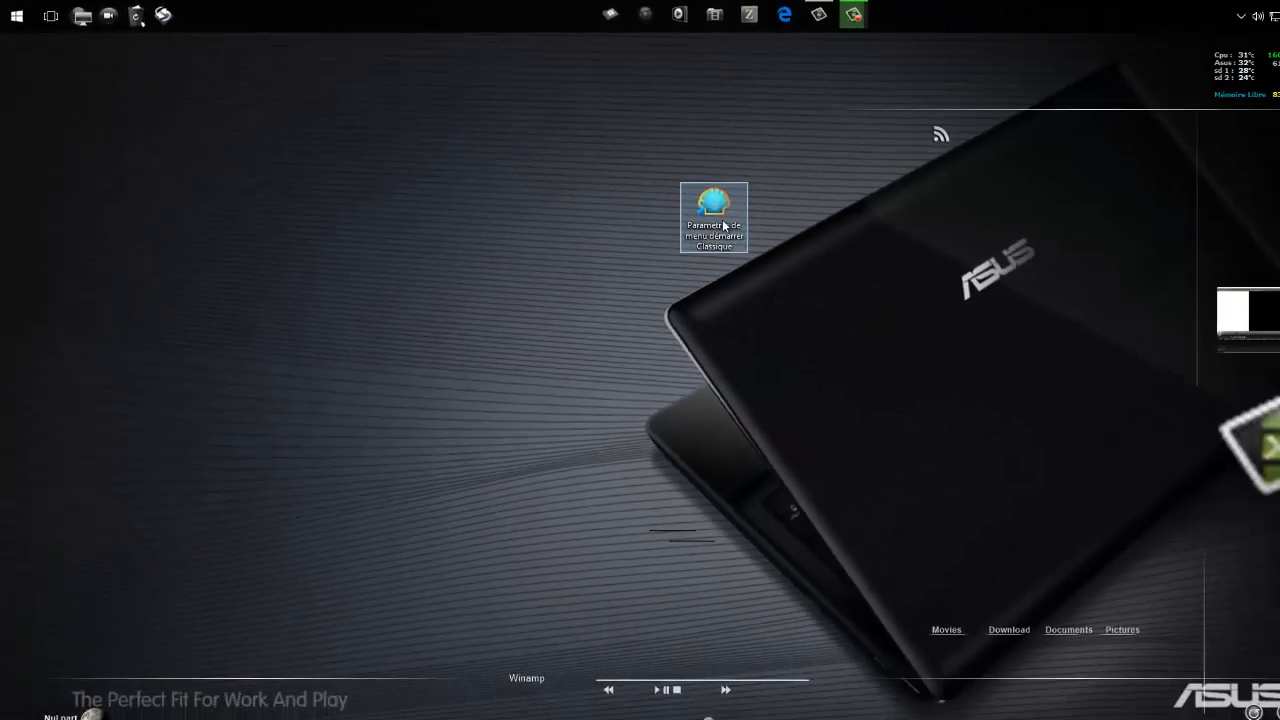
{"action": "left_click_drag", "start_coordinate": [840, 255], "coordinate": [442, 719]}
{"action": "left_click", "coordinate": [304, 389]}
{"action": "left_click_drag", "start_coordinate": [362, 572], "coordinate": [427, 572]}
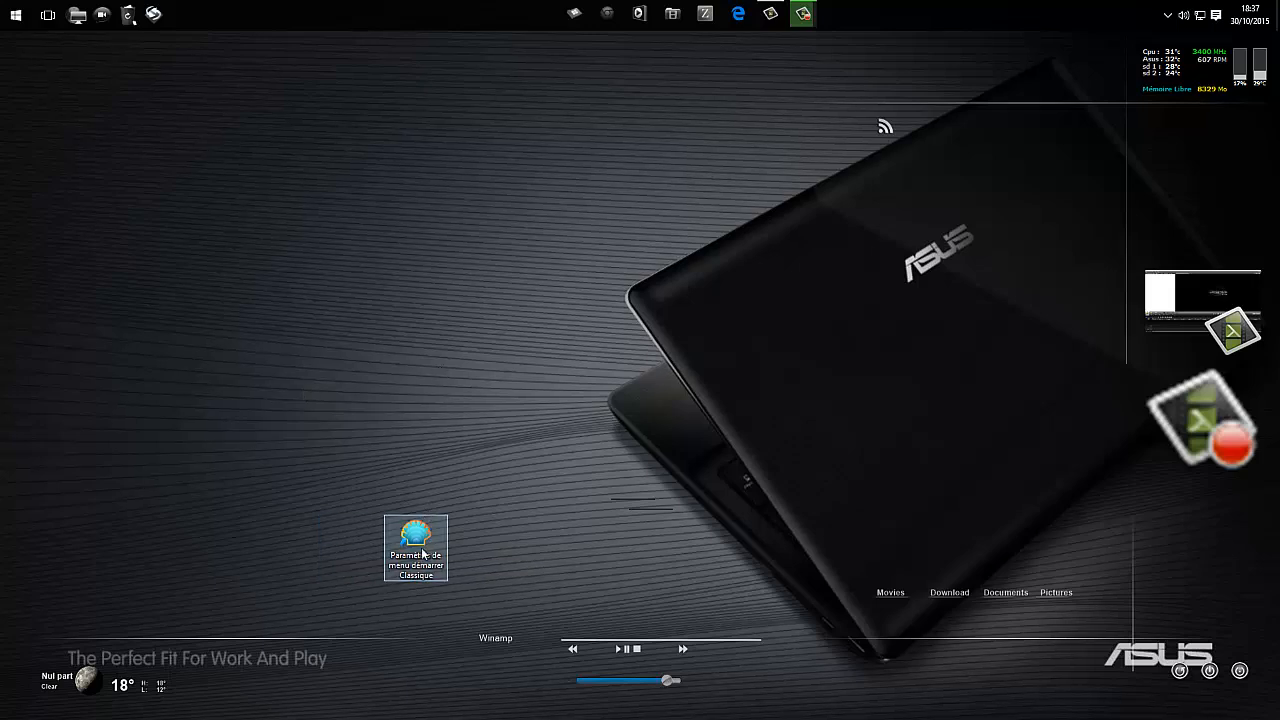
{"action": "double_click", "coordinate": [415, 540]}
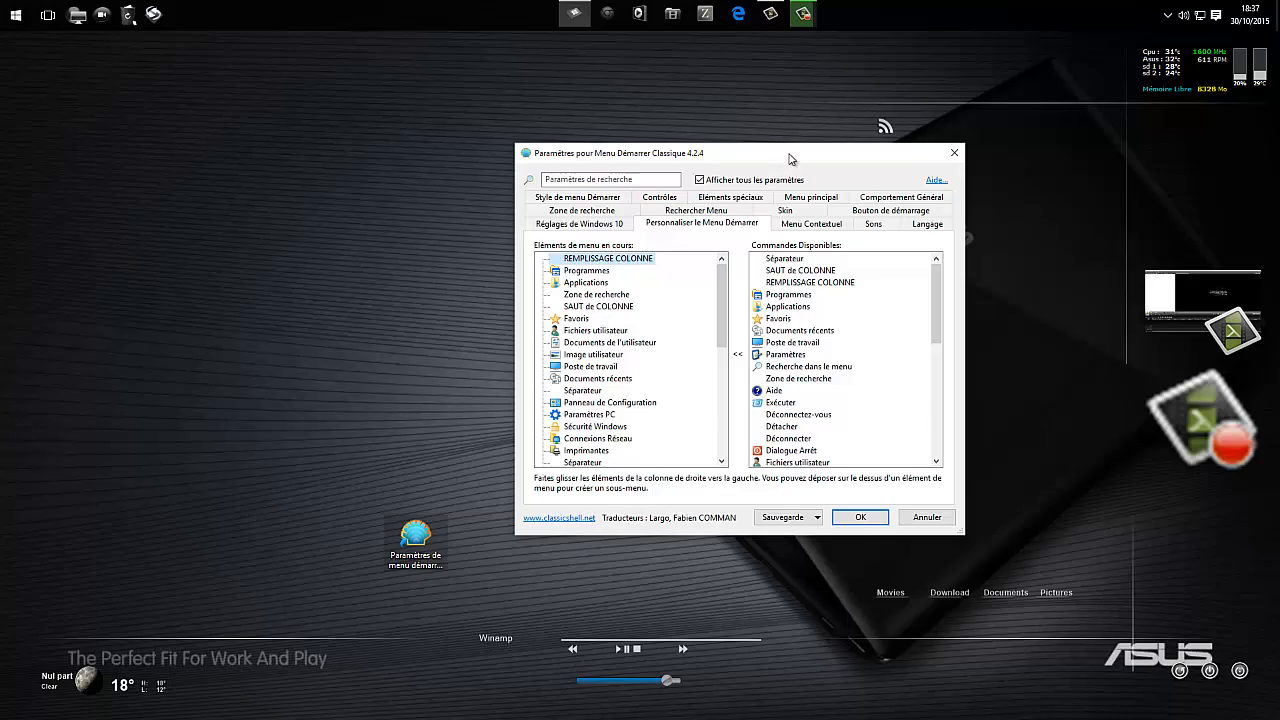
{"action": "left_click_drag", "start_coordinate": [790, 158], "coordinate": [818, 142]}
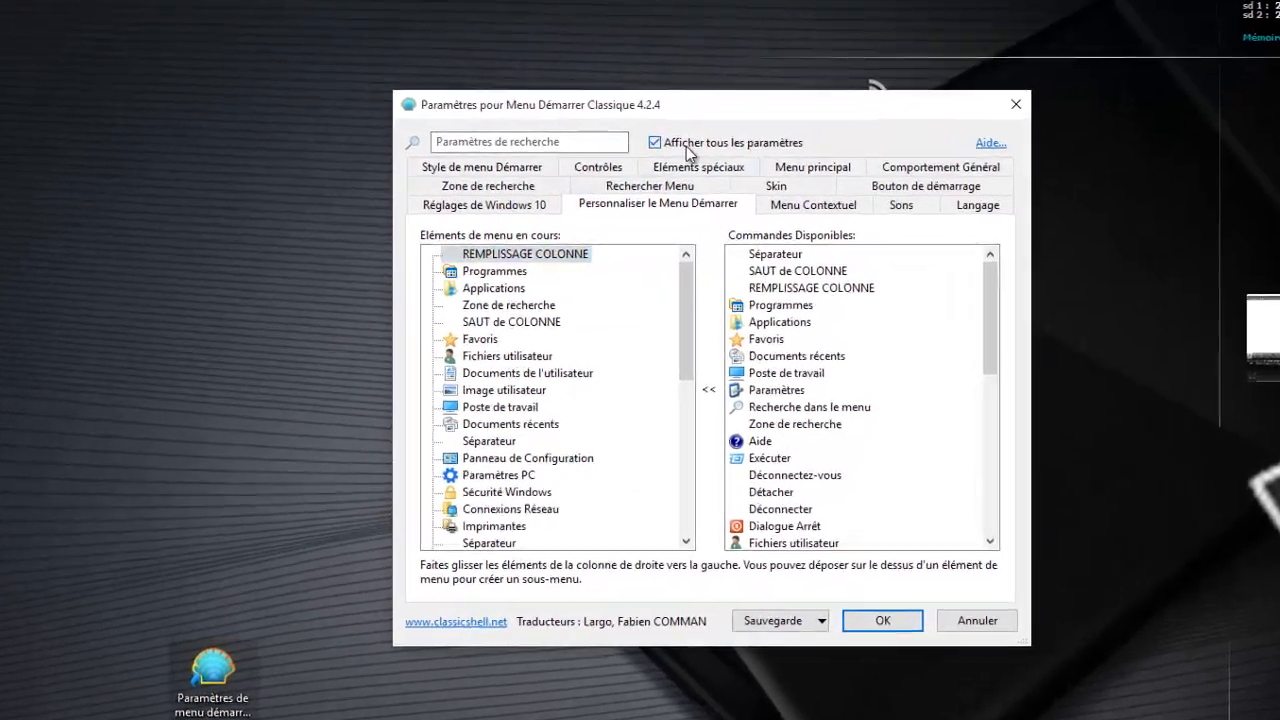
Step: Turn off Afficher tous les paramètres, review the Paramètre de base and Skin settings, and show all settings again
{"action": "left_click", "coordinate": [745, 164]}
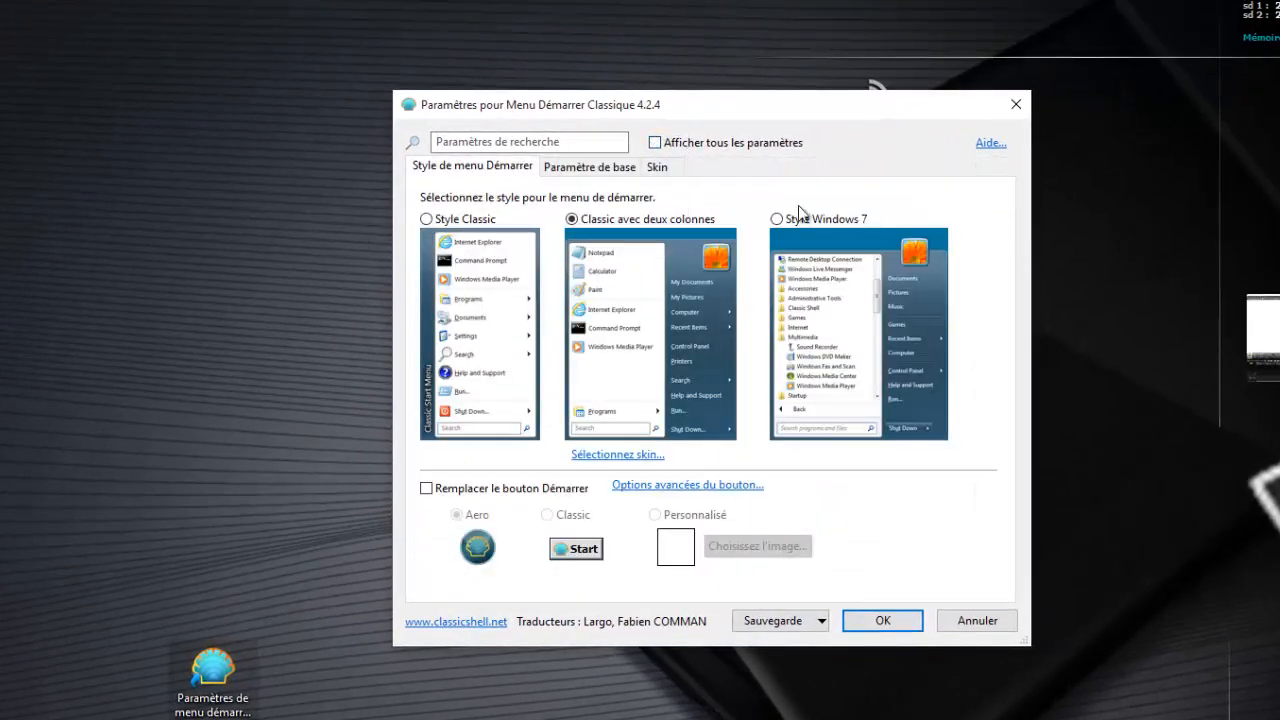
{"action": "left_click", "coordinate": [565, 168]}
{"action": "left_click", "coordinate": [652, 168]}
{"action": "left_click", "coordinate": [578, 170]}
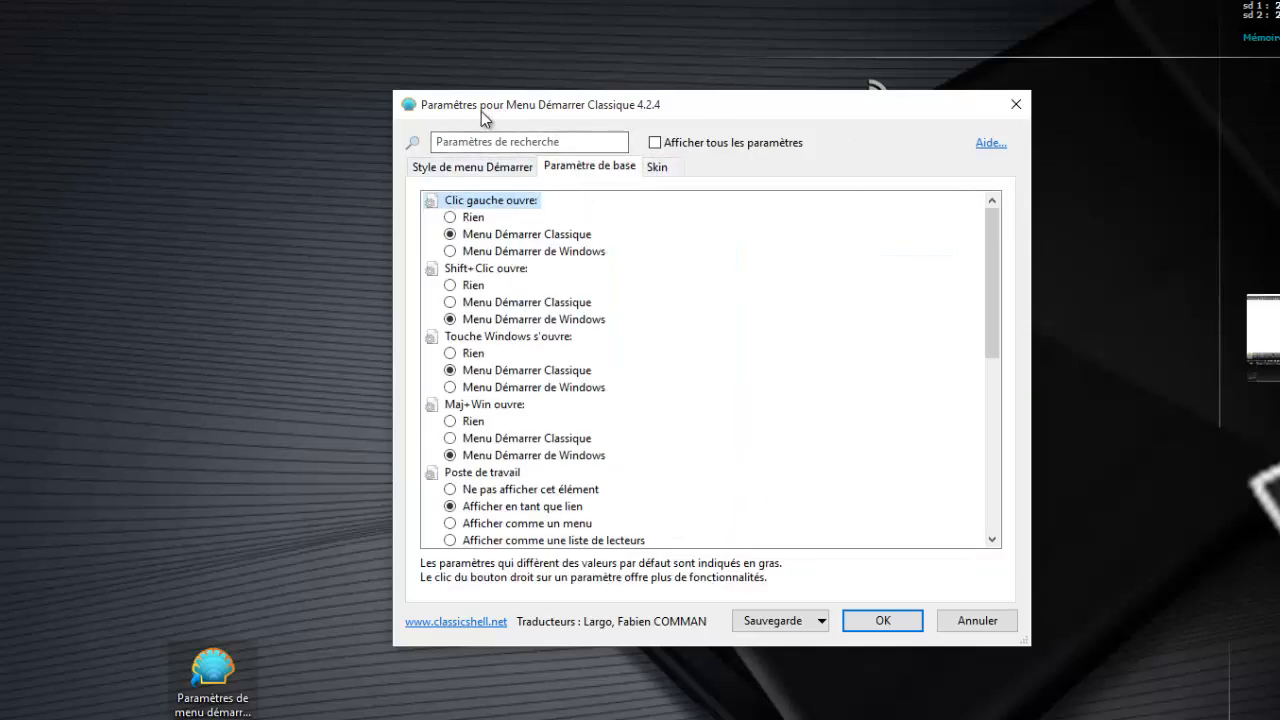
{"action": "left_click_drag", "start_coordinate": [481, 111], "coordinate": [455, 123]}
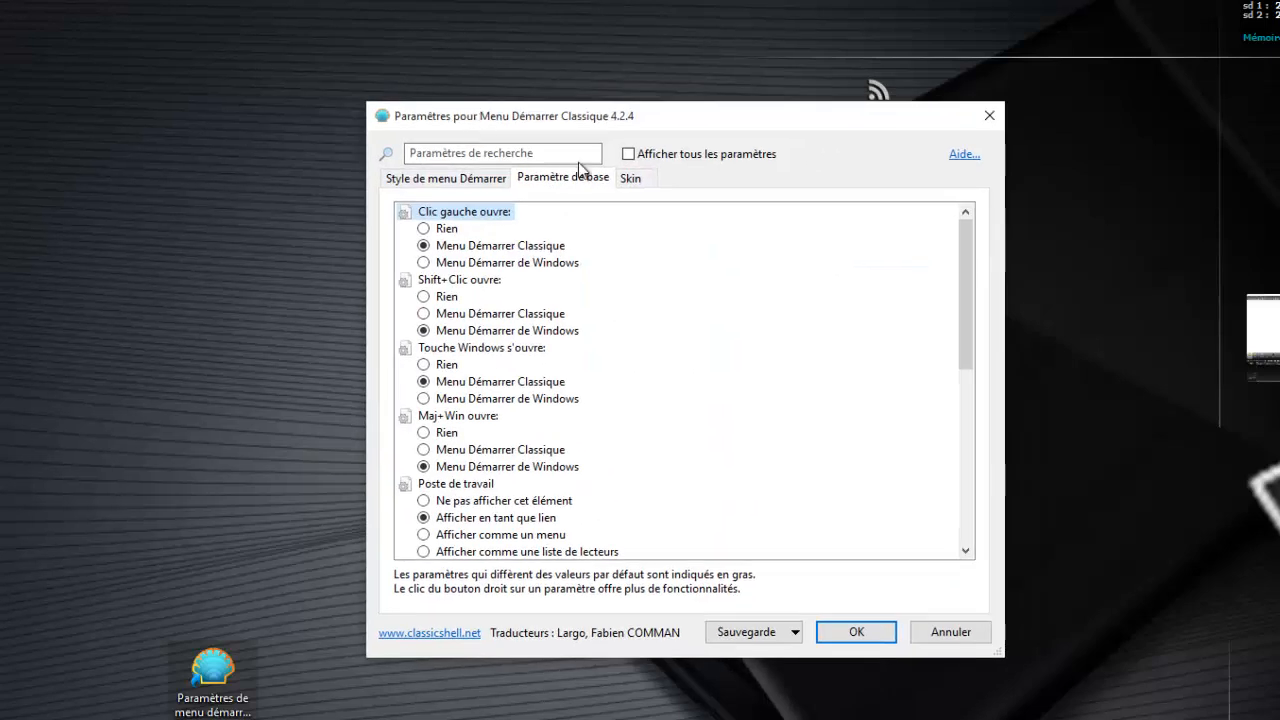
{"action": "left_click", "coordinate": [628, 156]}
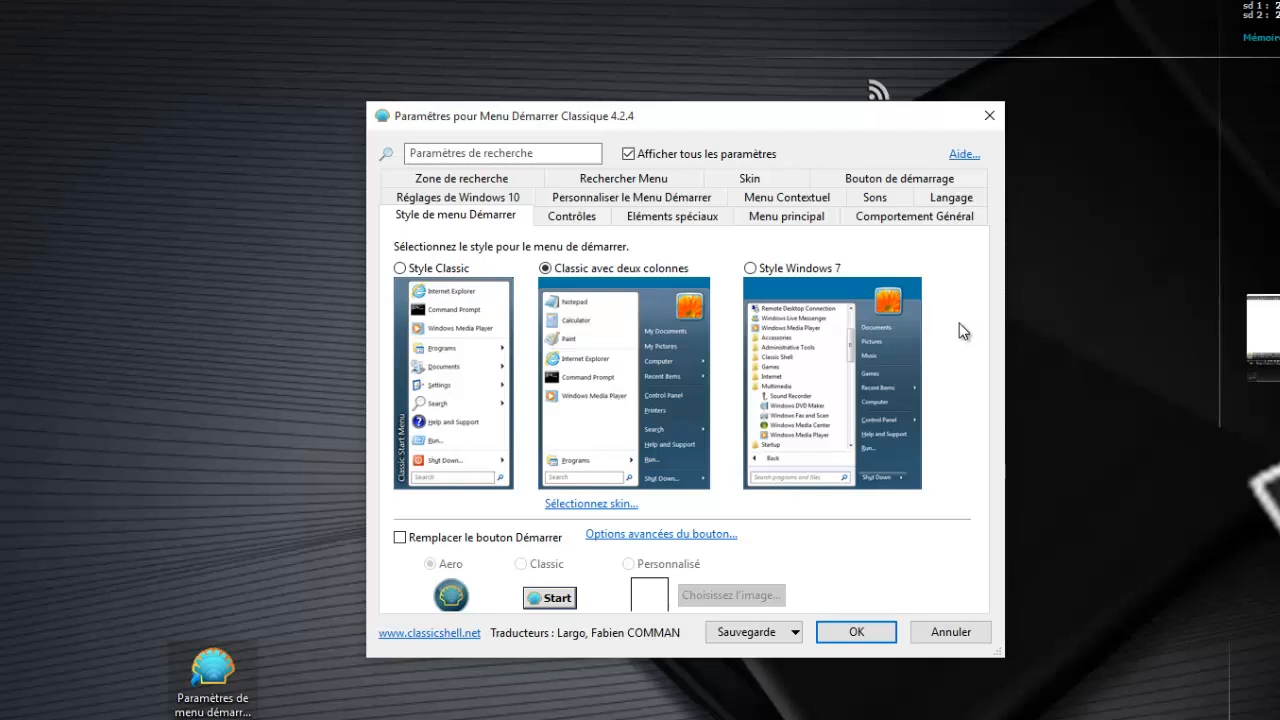
{"action": "left_click_drag", "start_coordinate": [769, 120], "coordinate": [772, 132]}
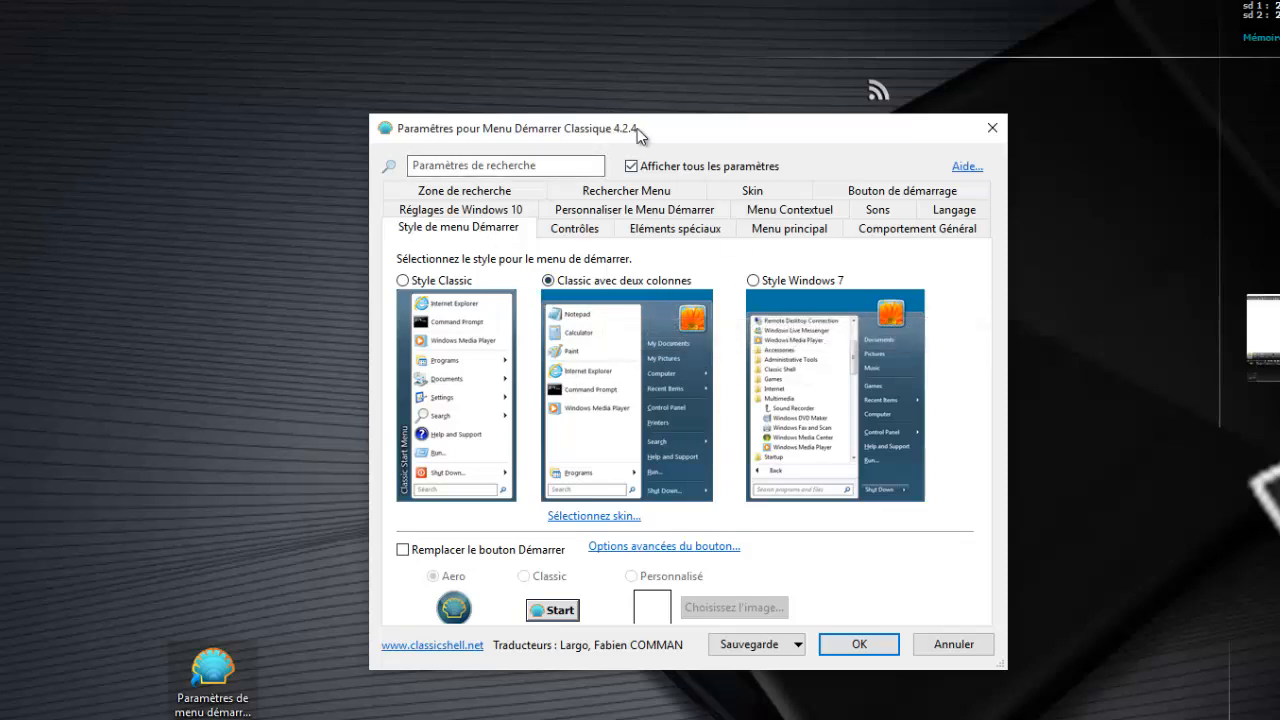
{"action": "mouse_move", "coordinate": [637, 128]}
{"action": "left_mouse_down"}
{"action": "mouse_move", "coordinate": [553, 85]}
{"action": "mouse_move", "coordinate": [647, 107]}
{"action": "left_mouse_up"}
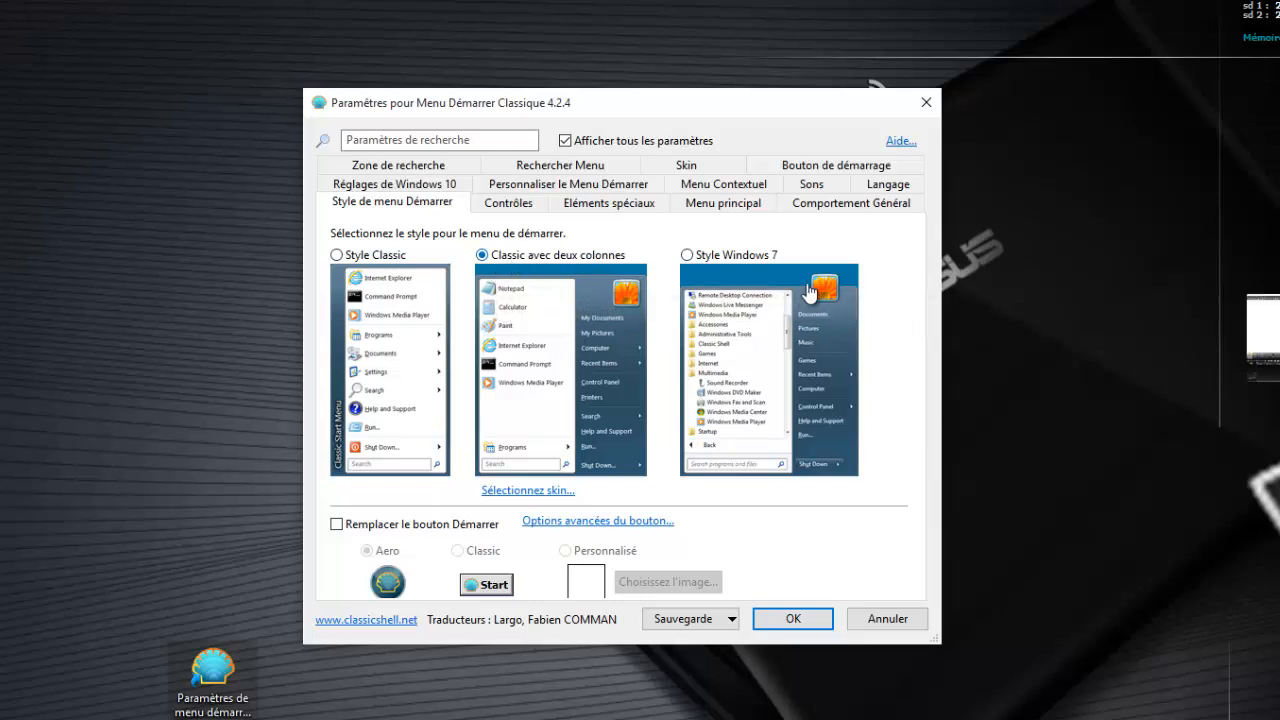
Step: Change the start menu skin to Smoked Glass and check how the menu looks
{"action": "left_click", "coordinate": [686, 165]}
{"action": "left_click", "coordinate": [405, 241]}
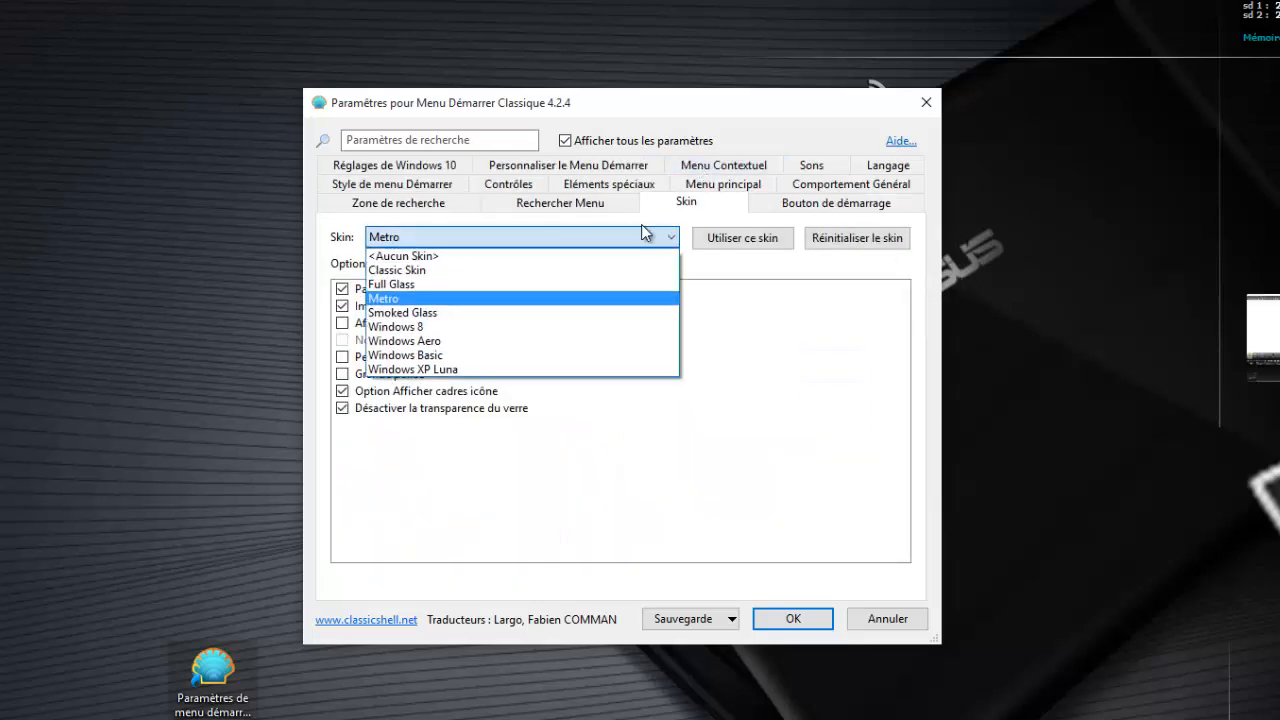
{"action": "left_click", "coordinate": [452, 312]}
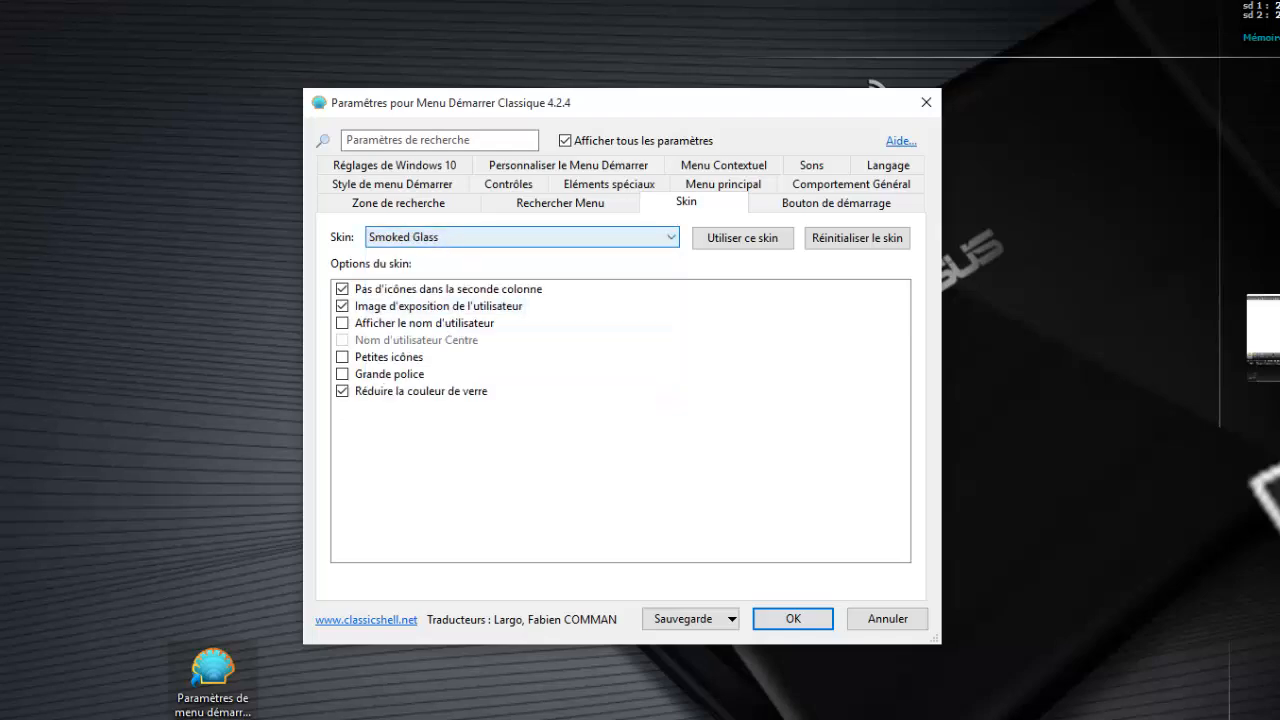
{"action": "key", "text": "super"}
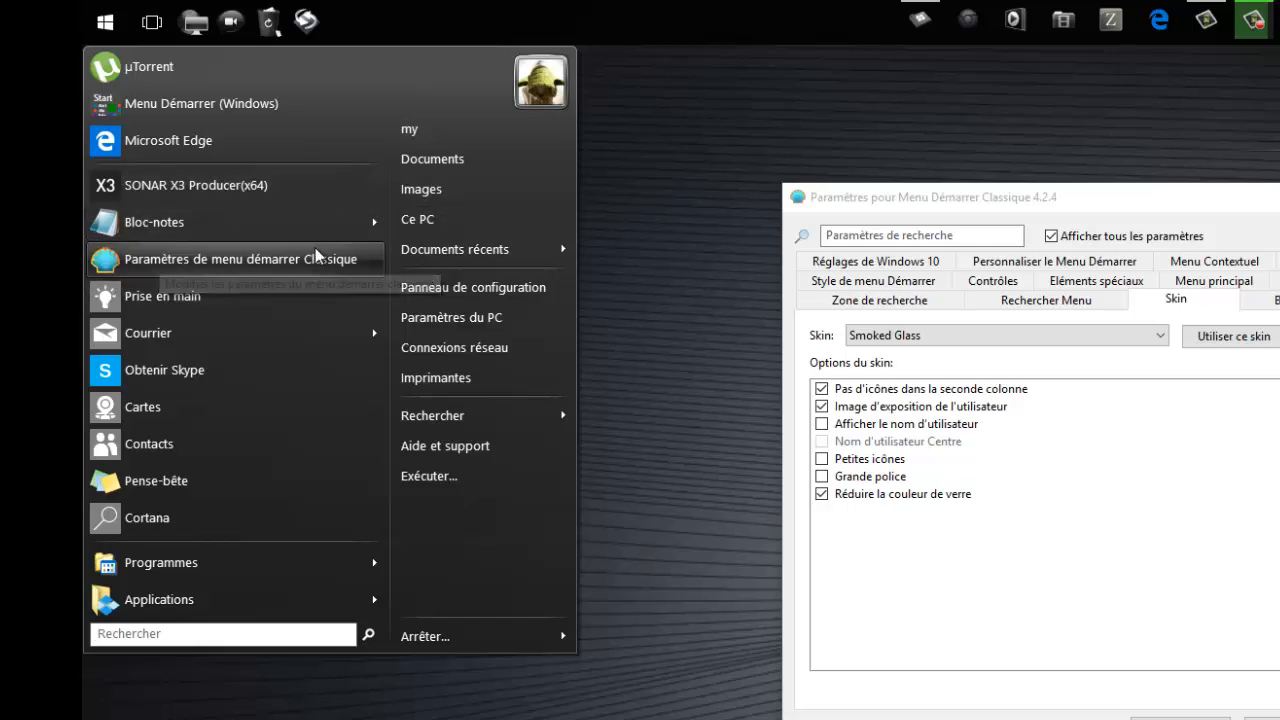
{"action": "left_click", "coordinate": [972, 371]}
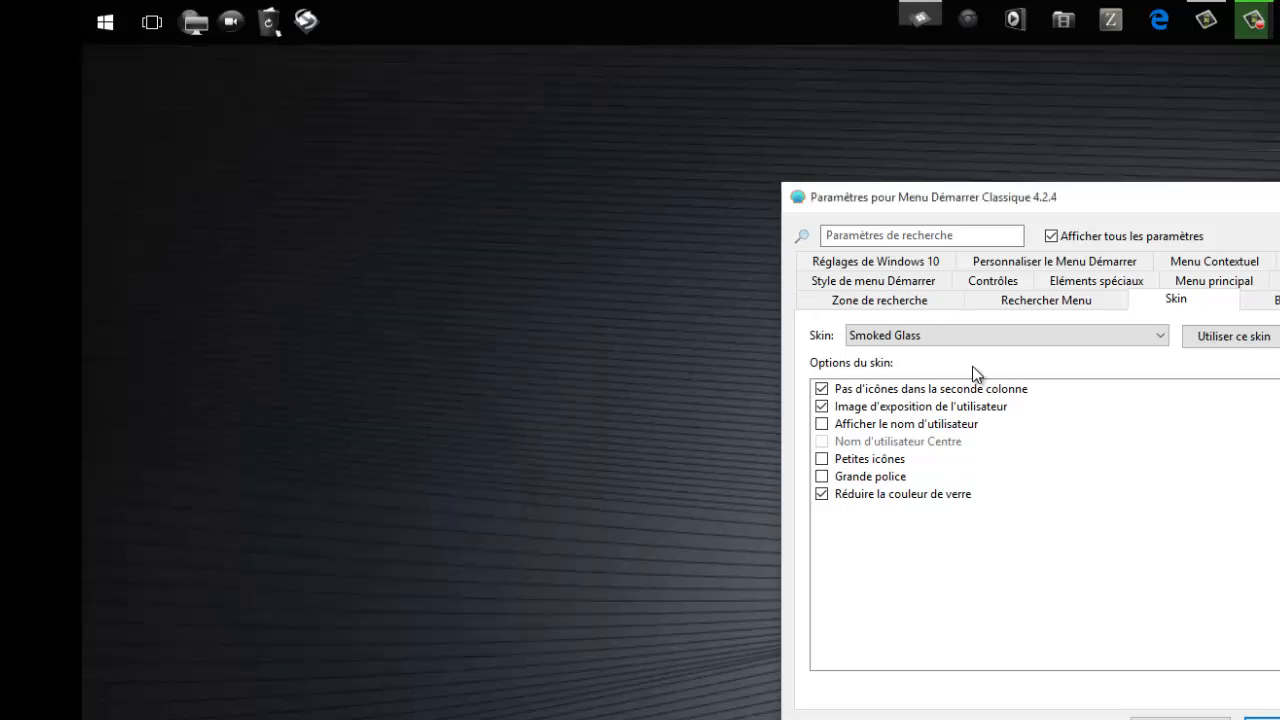
Step: View the shortcut and general properties of the Paramètres de menu démarrer Classique entry in the start menu
{"action": "left_click", "coordinate": [100, 25]}
{"action": "right_click", "coordinate": [178, 257]}
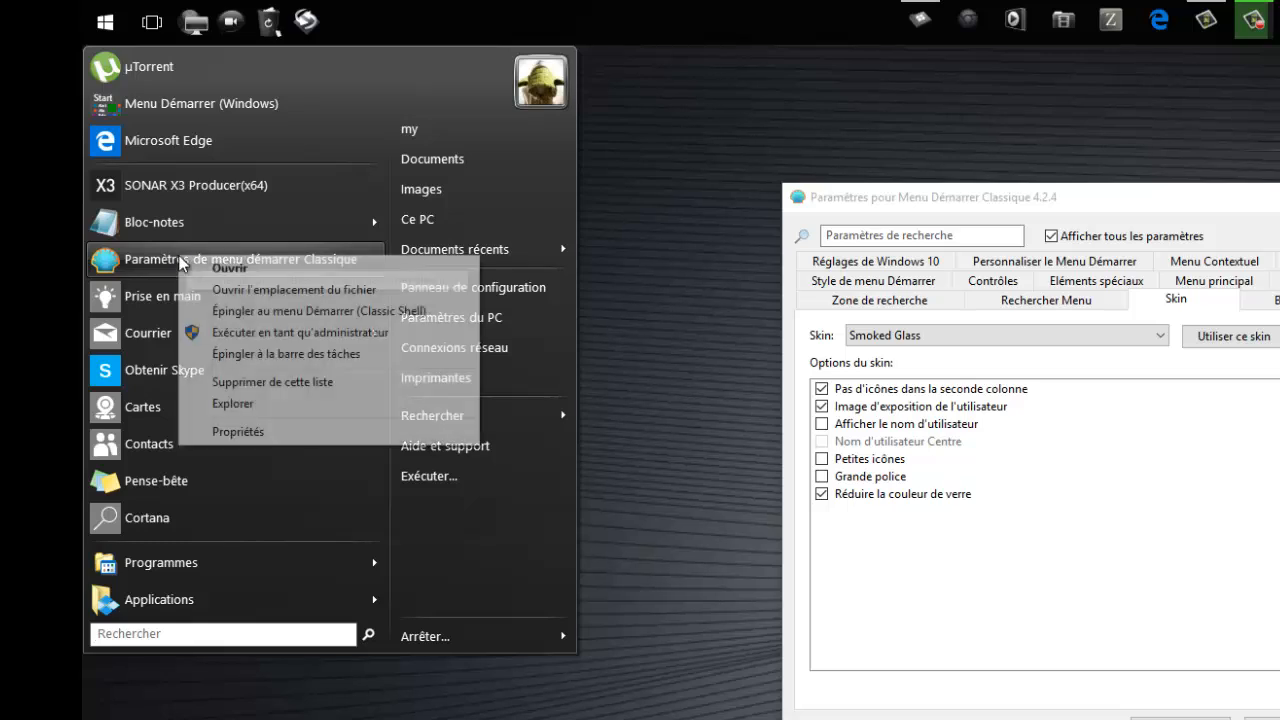
{"action": "left_click", "coordinate": [238, 432]}
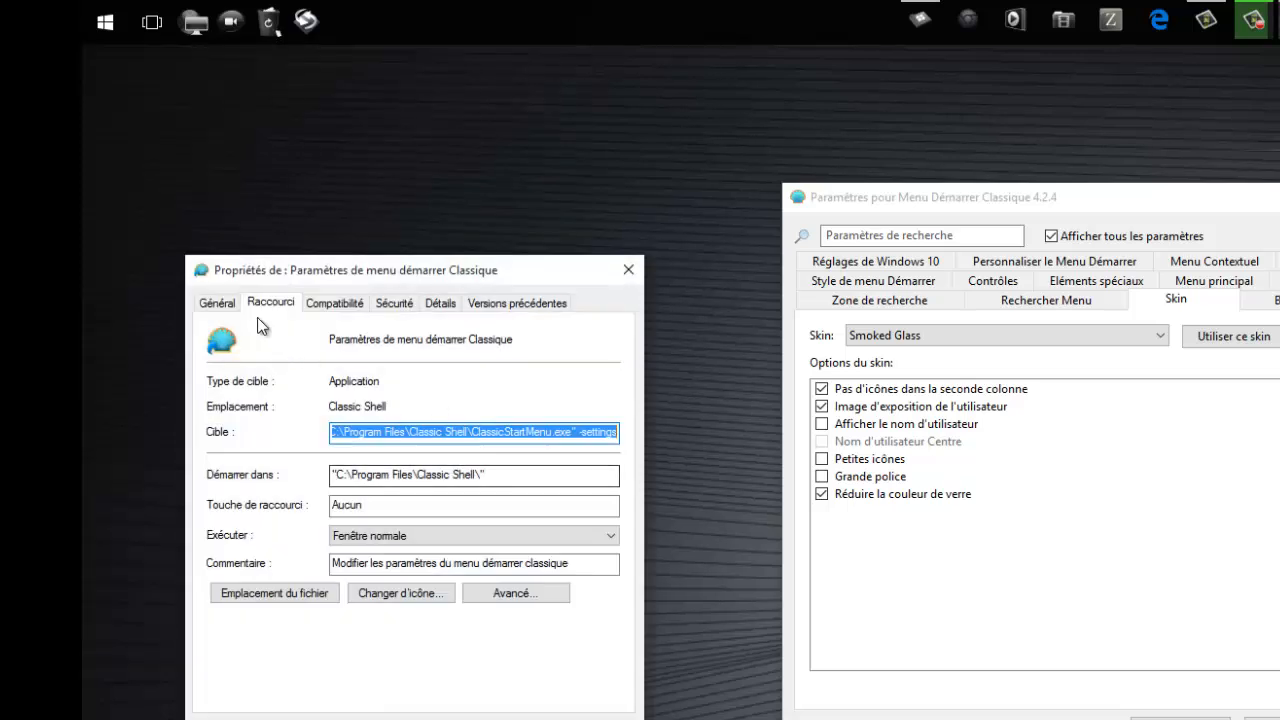
{"action": "left_click", "coordinate": [232, 303]}
{"action": "left_click_drag", "start_coordinate": [517, 340], "coordinate": [232, 318]}
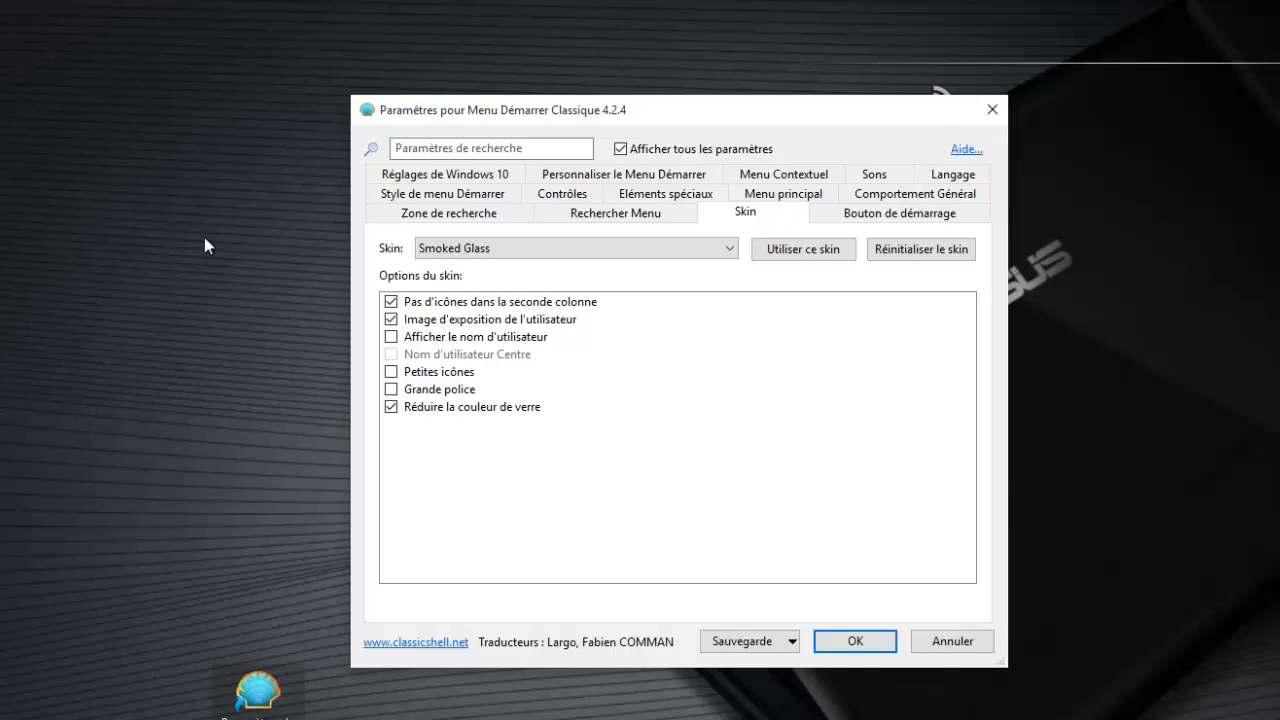
Step: Disable the skin option Pas d'icônes dans la seconde colonne and check the second column of the start menu
{"action": "left_click", "coordinate": [419, 306]}
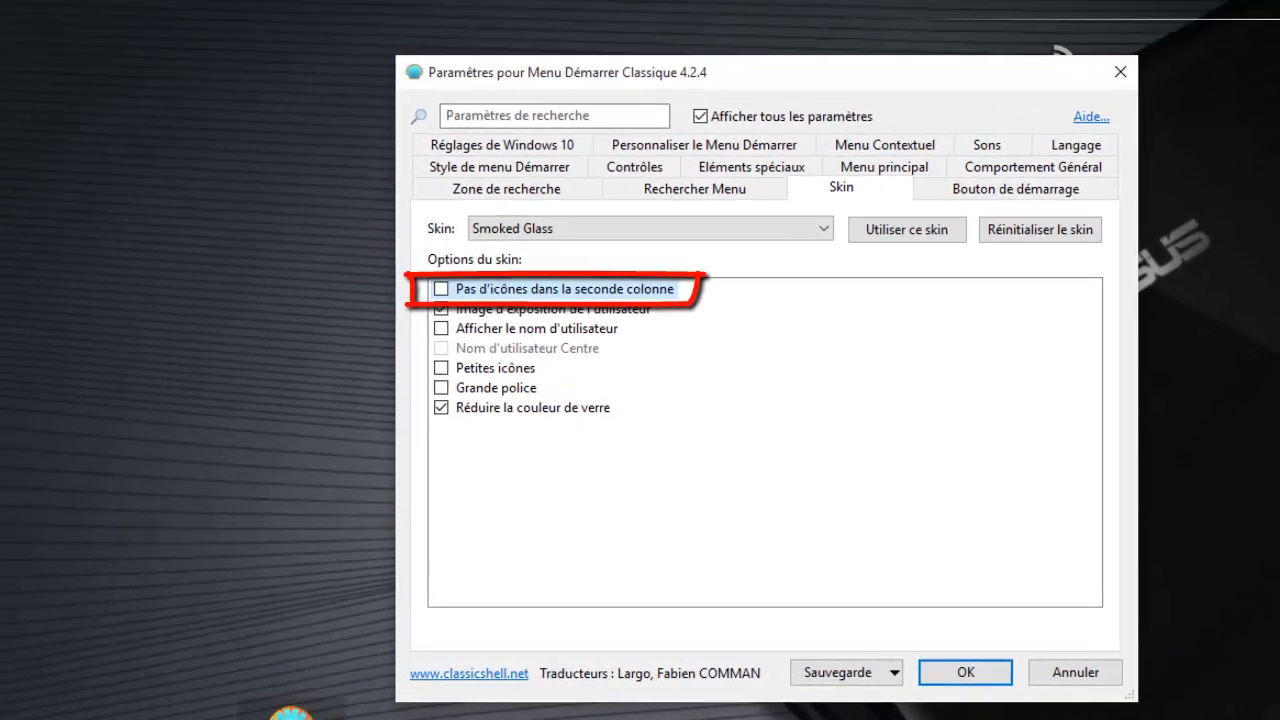
{"action": "left_click", "coordinate": [21, 58]}
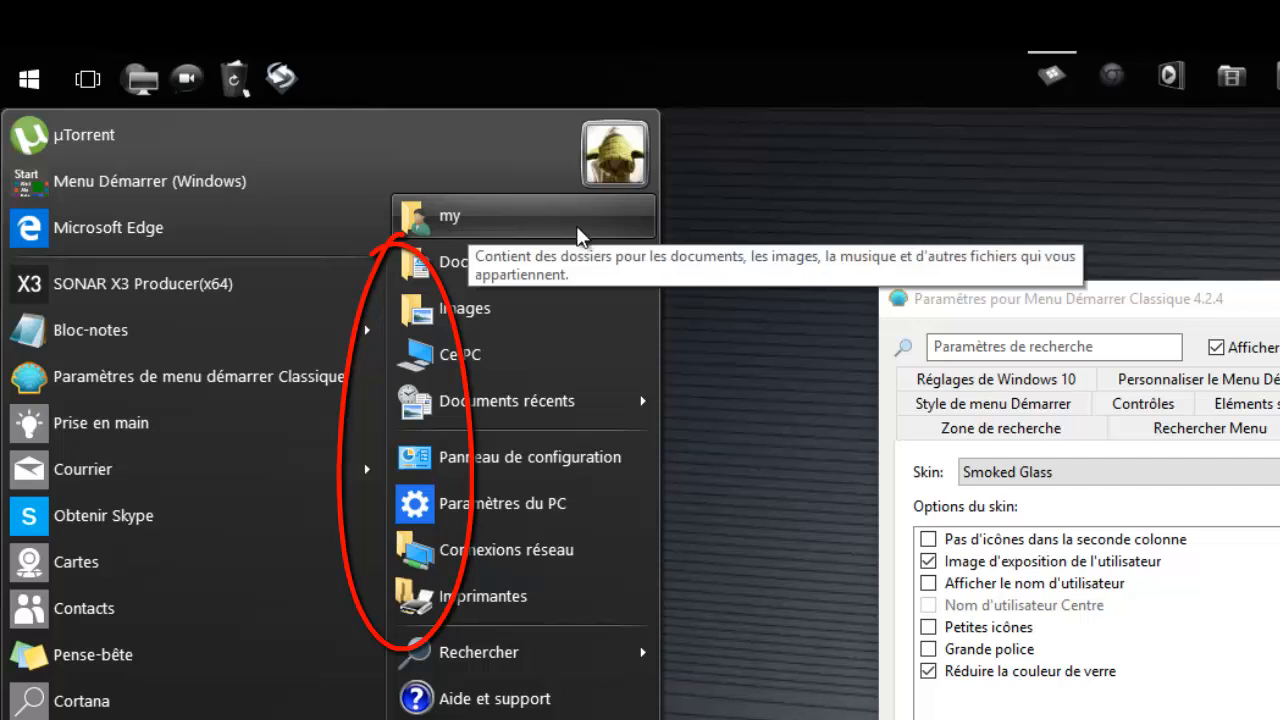
{"action": "mouse_move", "coordinate": [523, 655]}
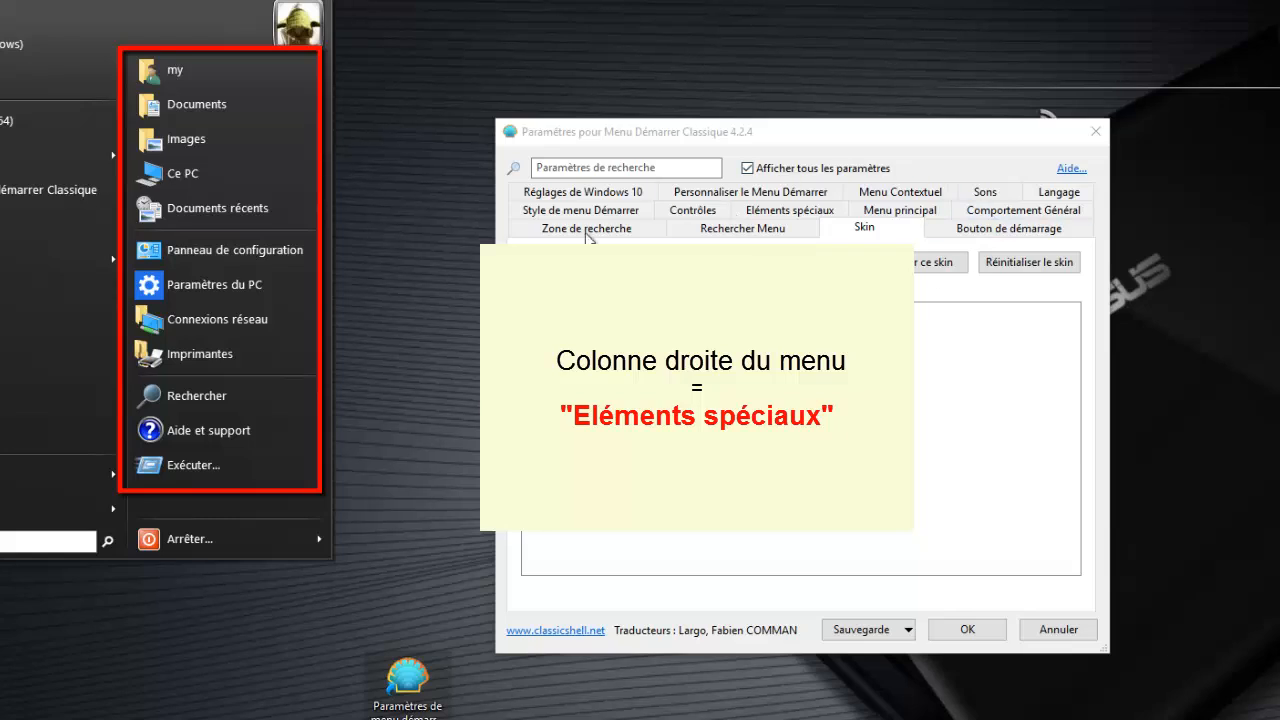
Step: Show the Eléments spéciaux settings and try the Ce PC link in the start menu
{"action": "left_click", "coordinate": [790, 210]}
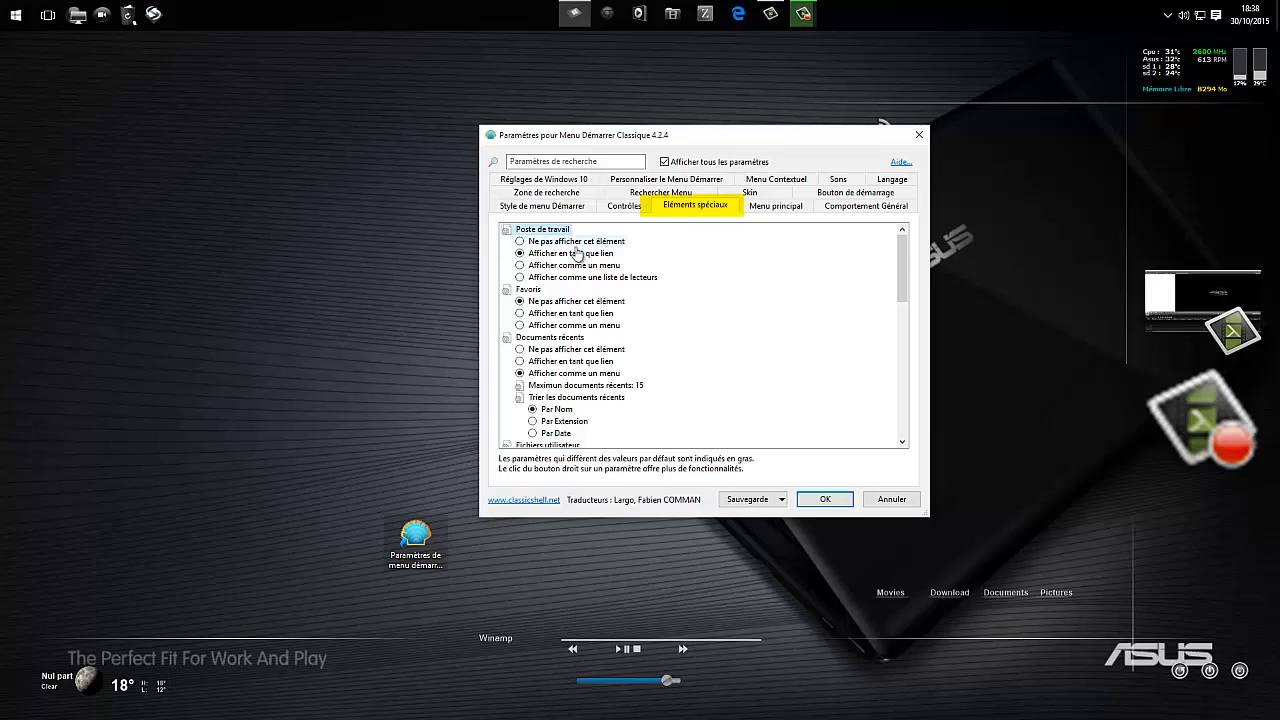
{"action": "left_click", "coordinate": [18, 16]}
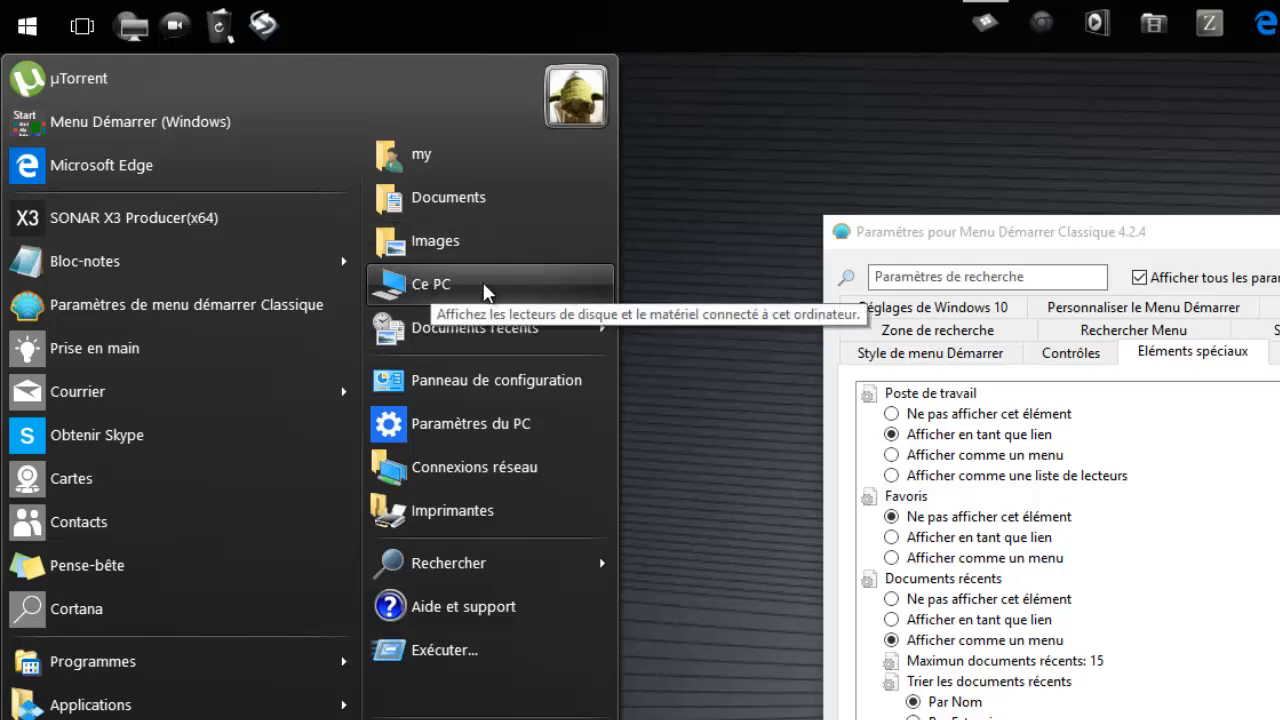
{"action": "left_click", "coordinate": [485, 288]}
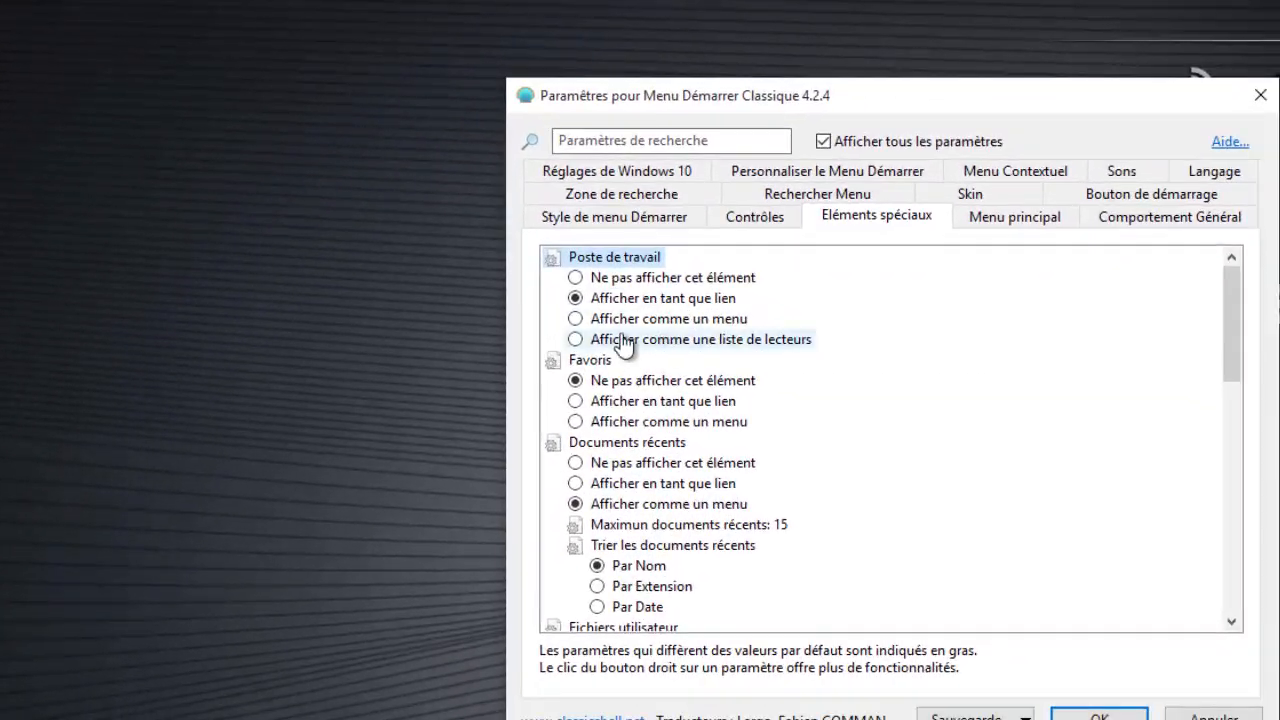
Step: Set Poste de travail to Afficher comme un menu and browse the Ce PC drives in the start menu
{"action": "left_click", "coordinate": [615, 319]}
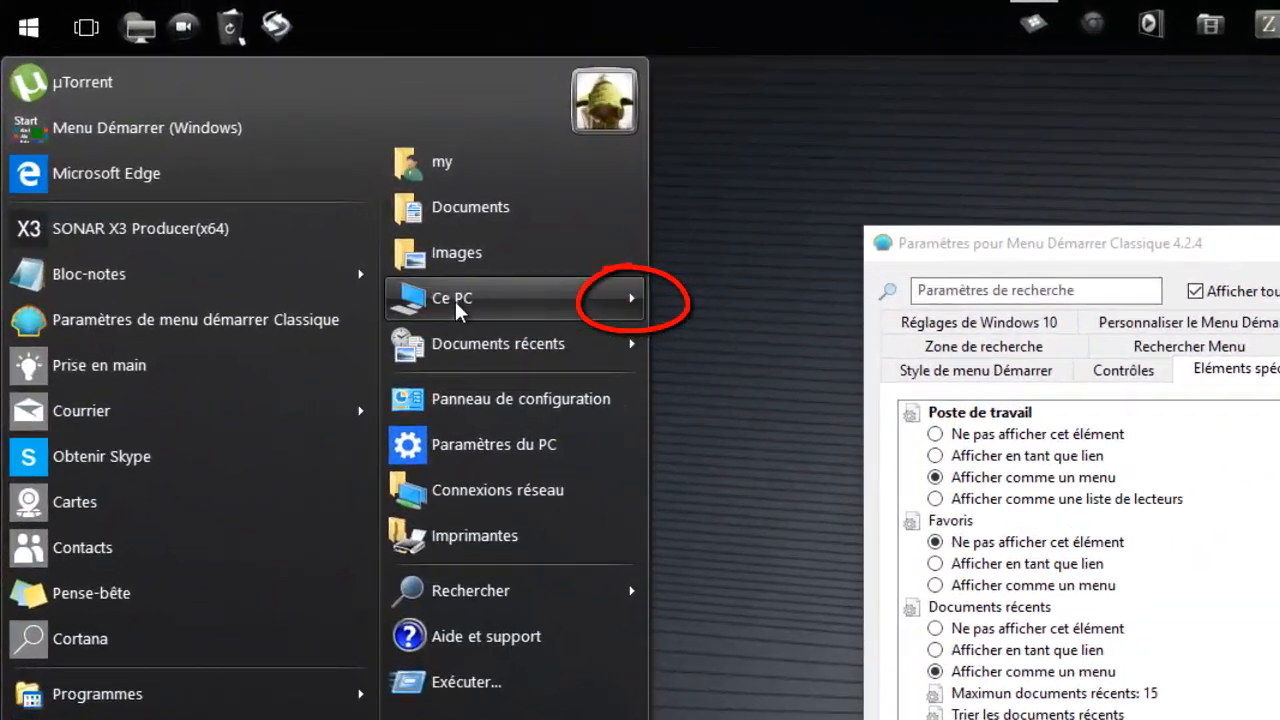
{"action": "mouse_move", "coordinate": [458, 303]}
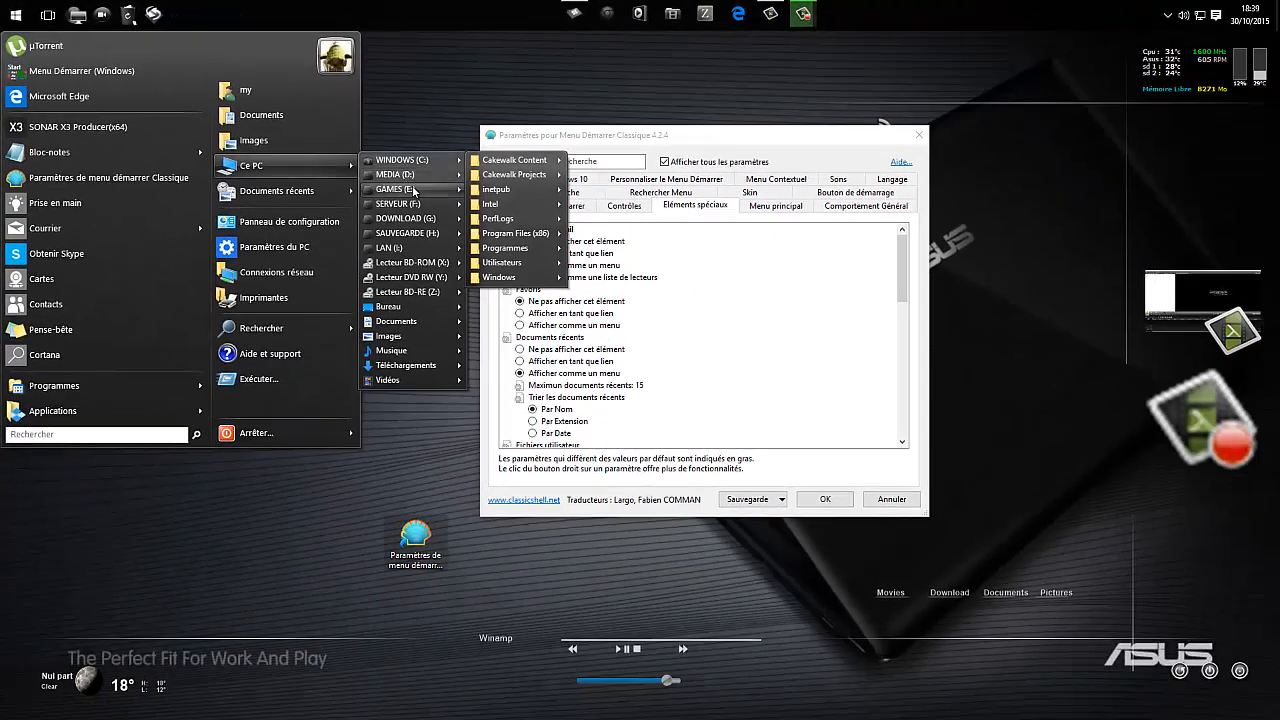
{"action": "mouse_move", "coordinate": [743, 343]}
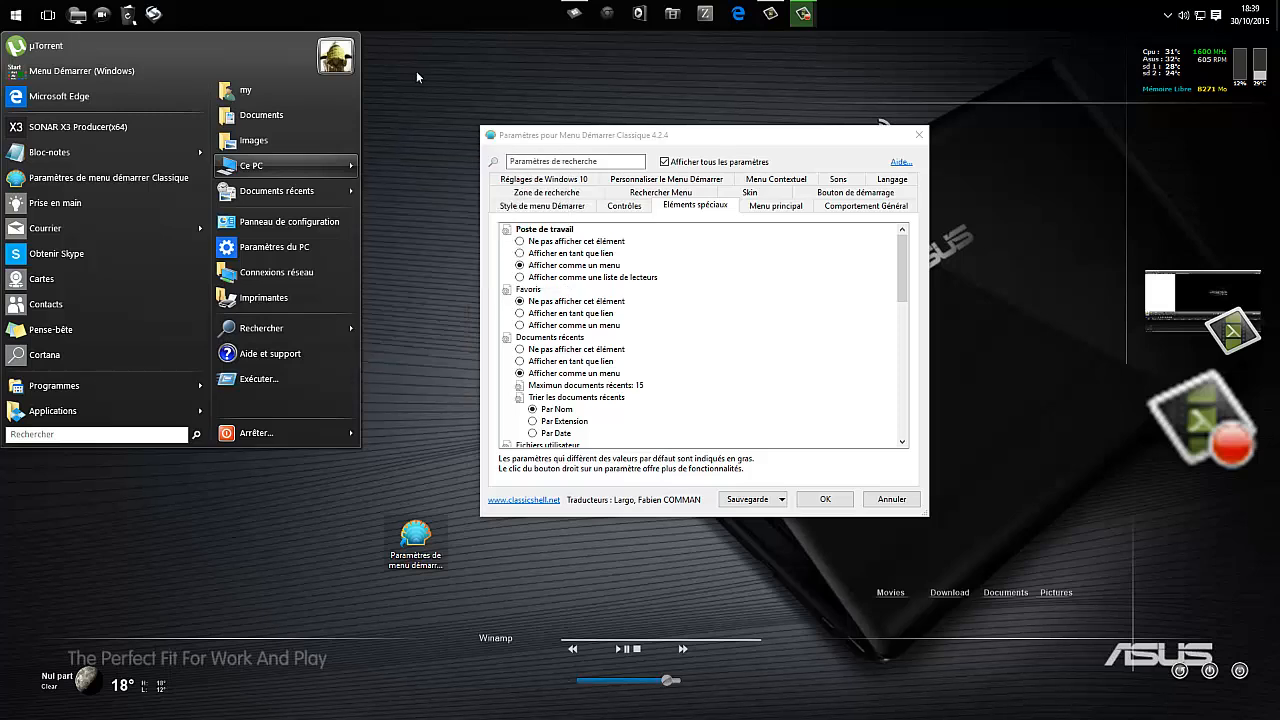
{"action": "left_click", "coordinate": [390, 247]}
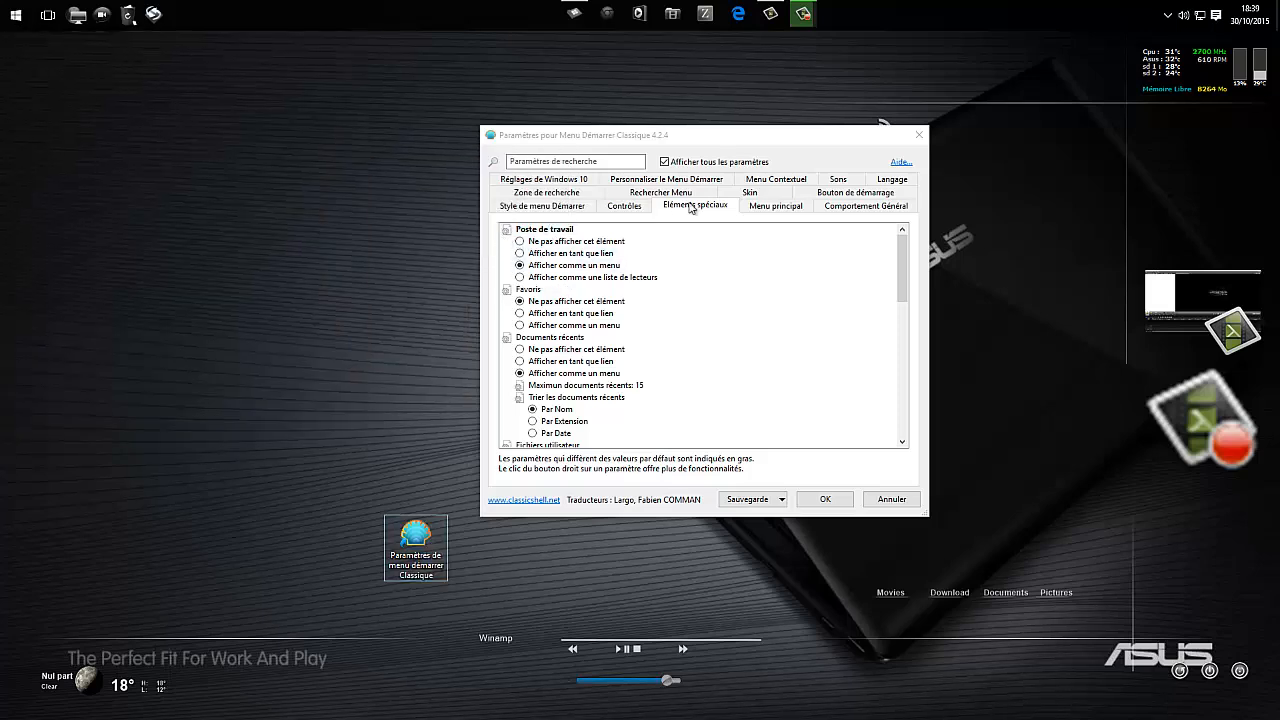
Step: Set Poste de travail back to Afficher en tant que lien after checking the start menu
{"action": "key", "text": "super"}
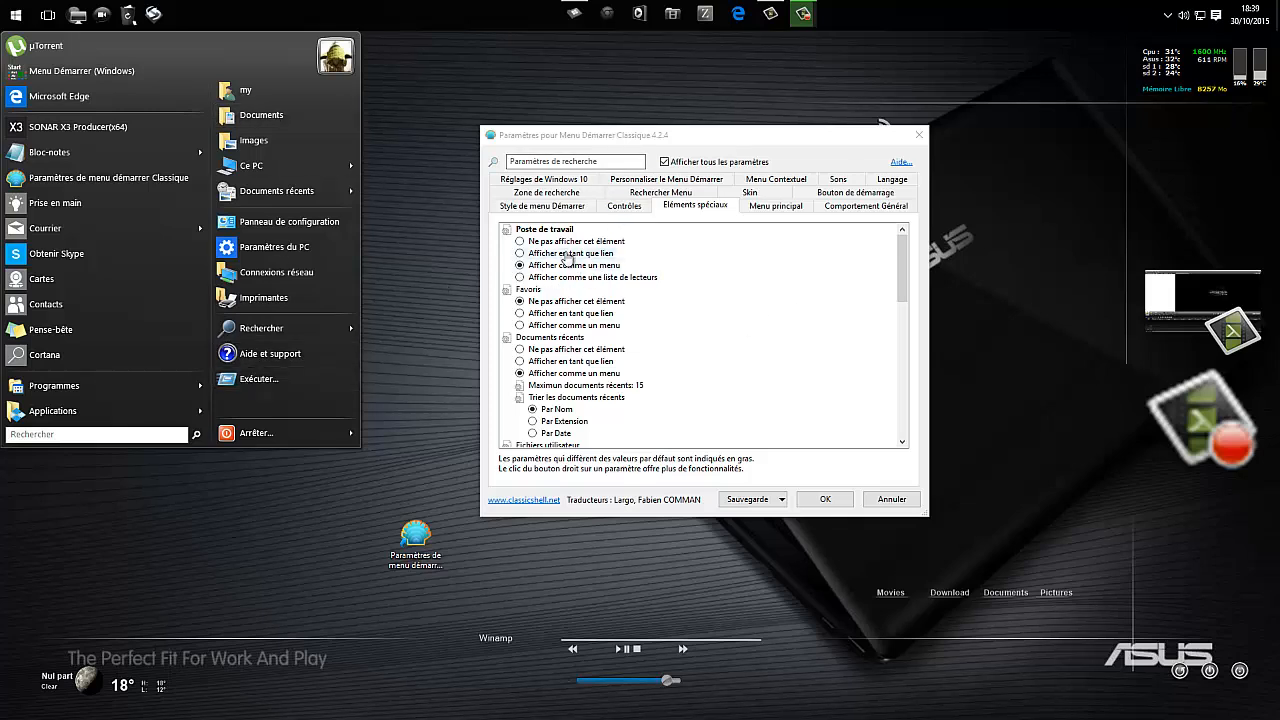
{"action": "left_click", "coordinate": [567, 255]}
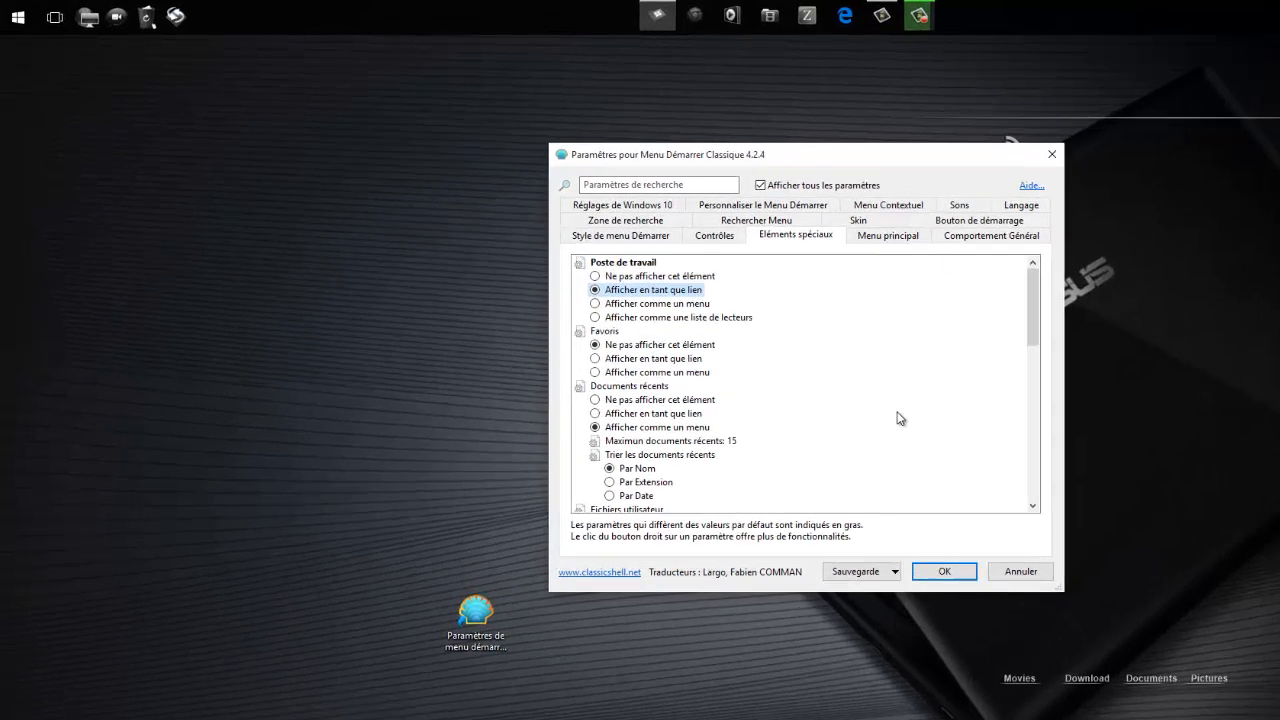
Step: Check the Documents récents submenu in the start menu against its display setting under Eléments spéciaux
{"action": "key", "text": "super"}
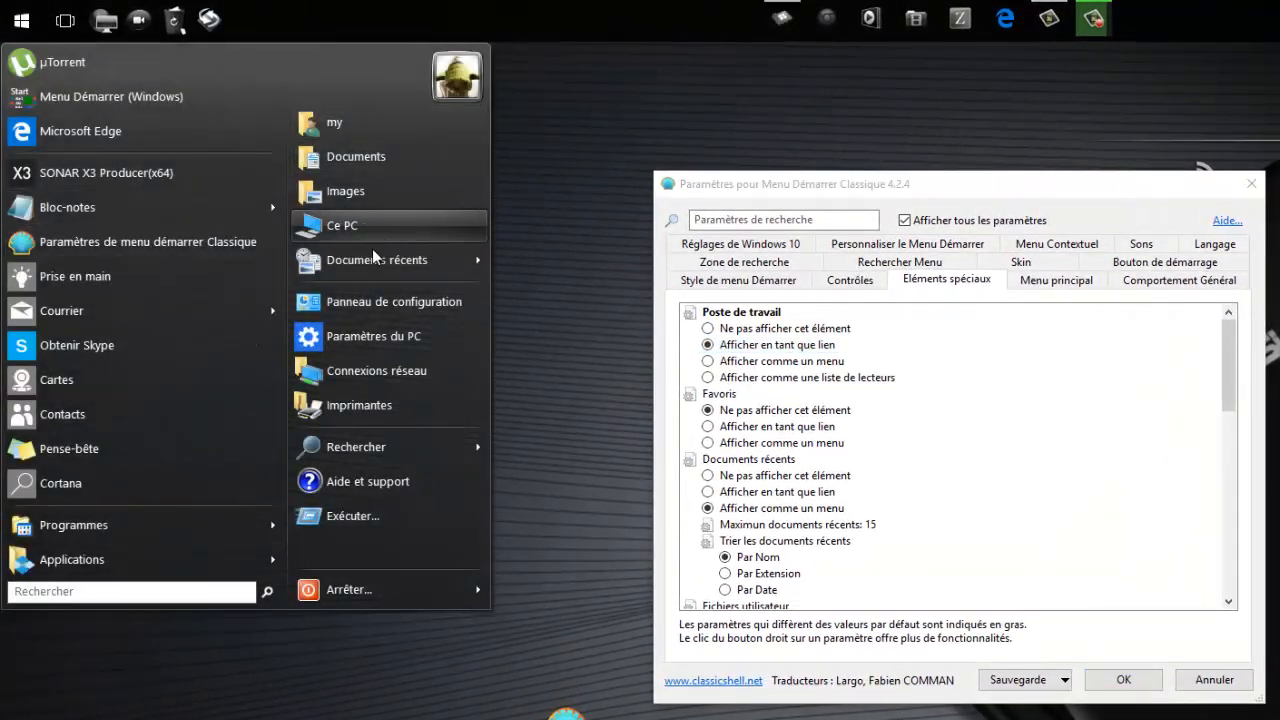
{"action": "mouse_move", "coordinate": [363, 260]}
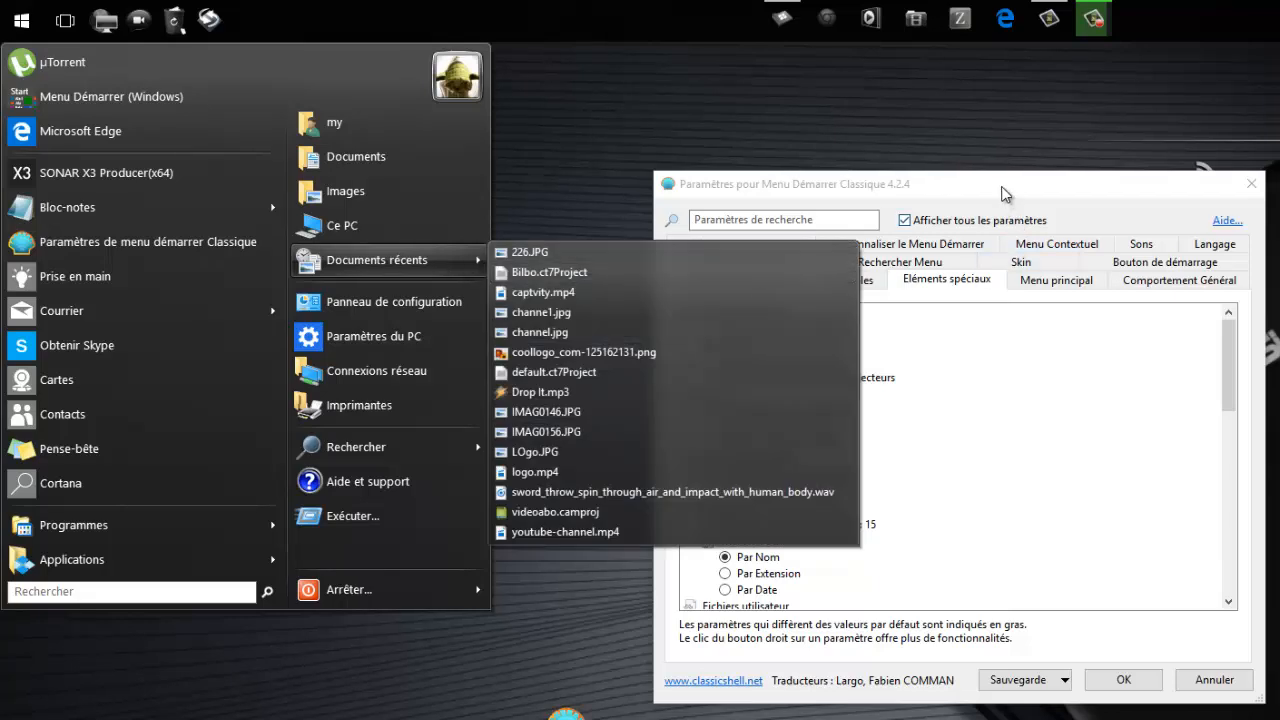
{"action": "left_click", "coordinate": [1005, 193]}
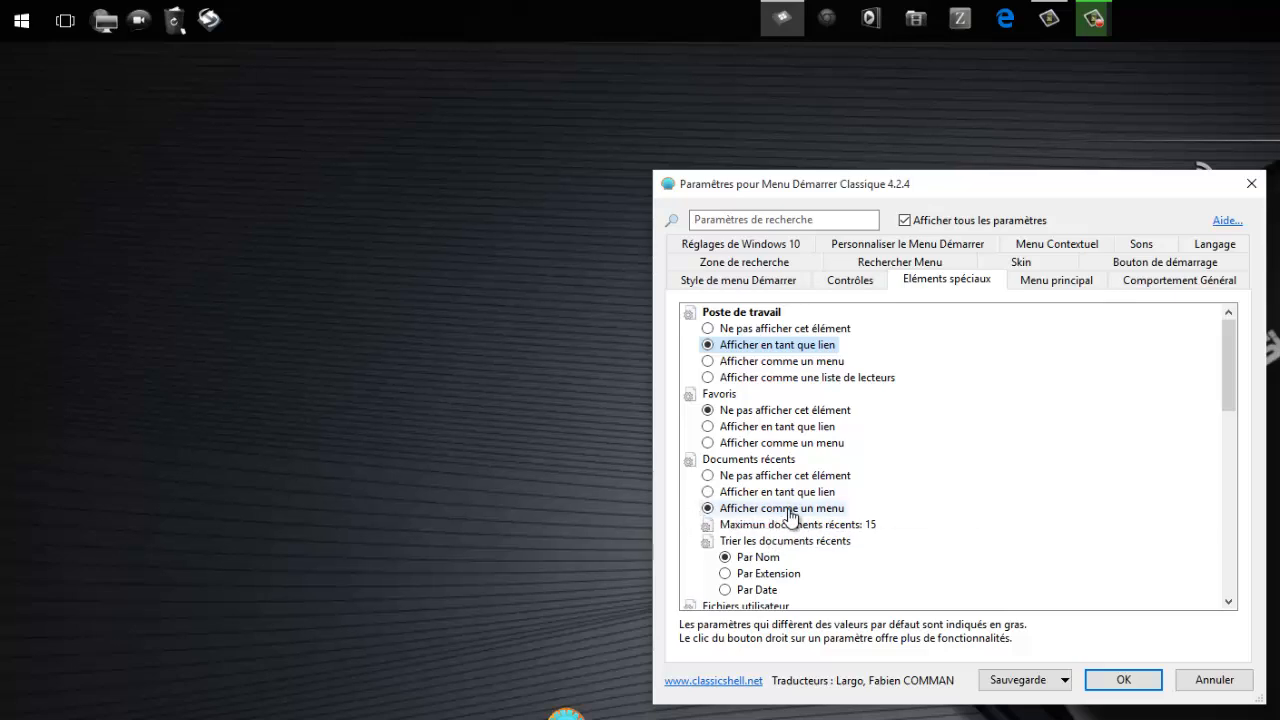
{"action": "left_click", "coordinate": [21, 20]}
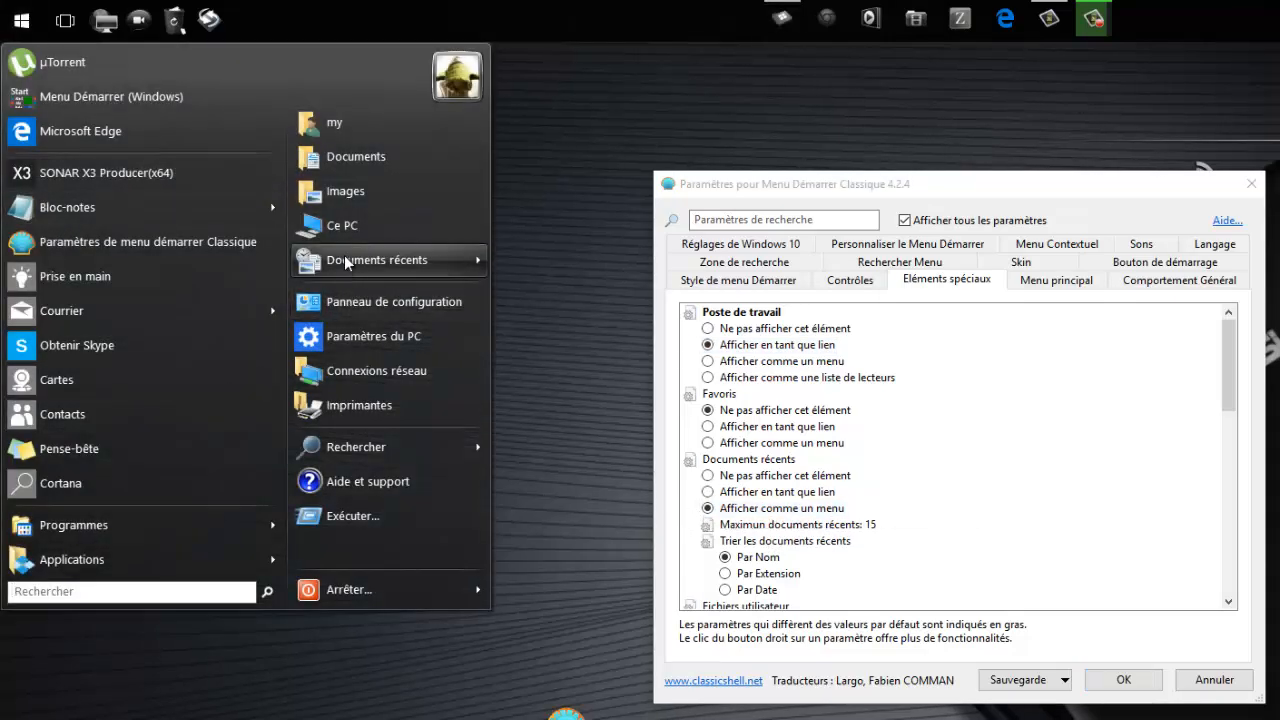
{"action": "mouse_move", "coordinate": [344, 258]}
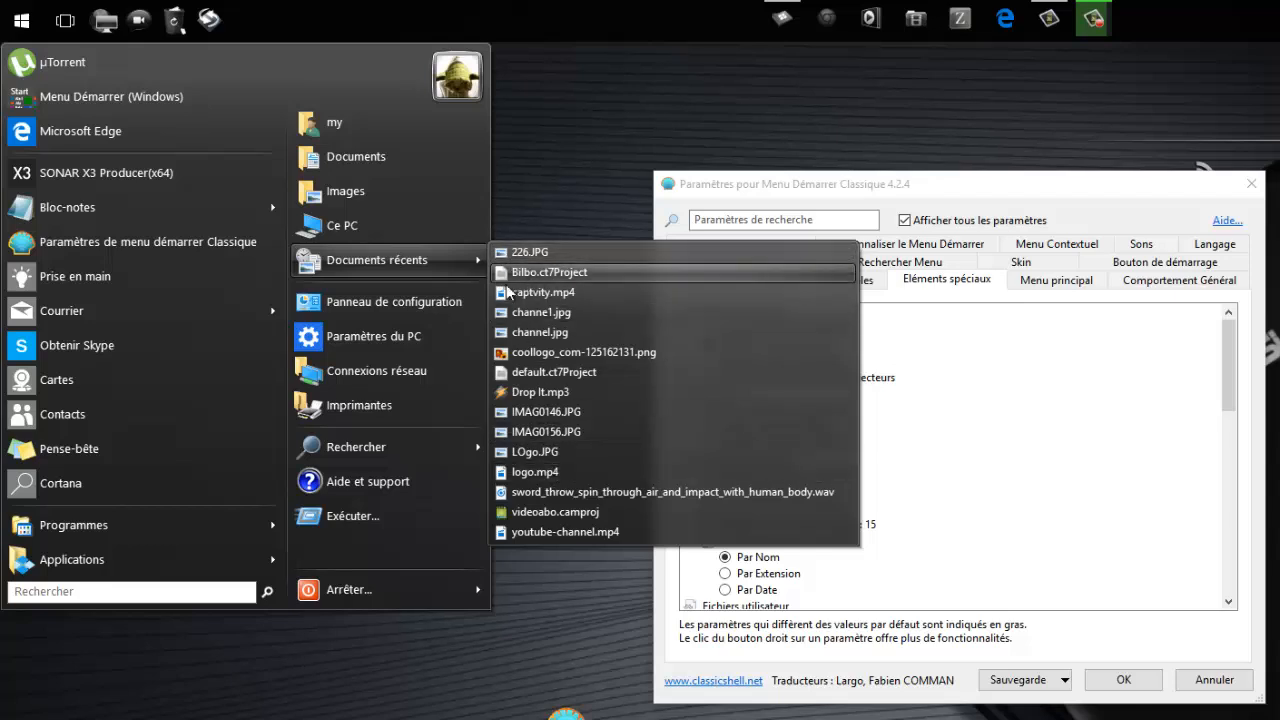
{"action": "left_click_drag", "start_coordinate": [888, 193], "coordinate": [875, 175]}
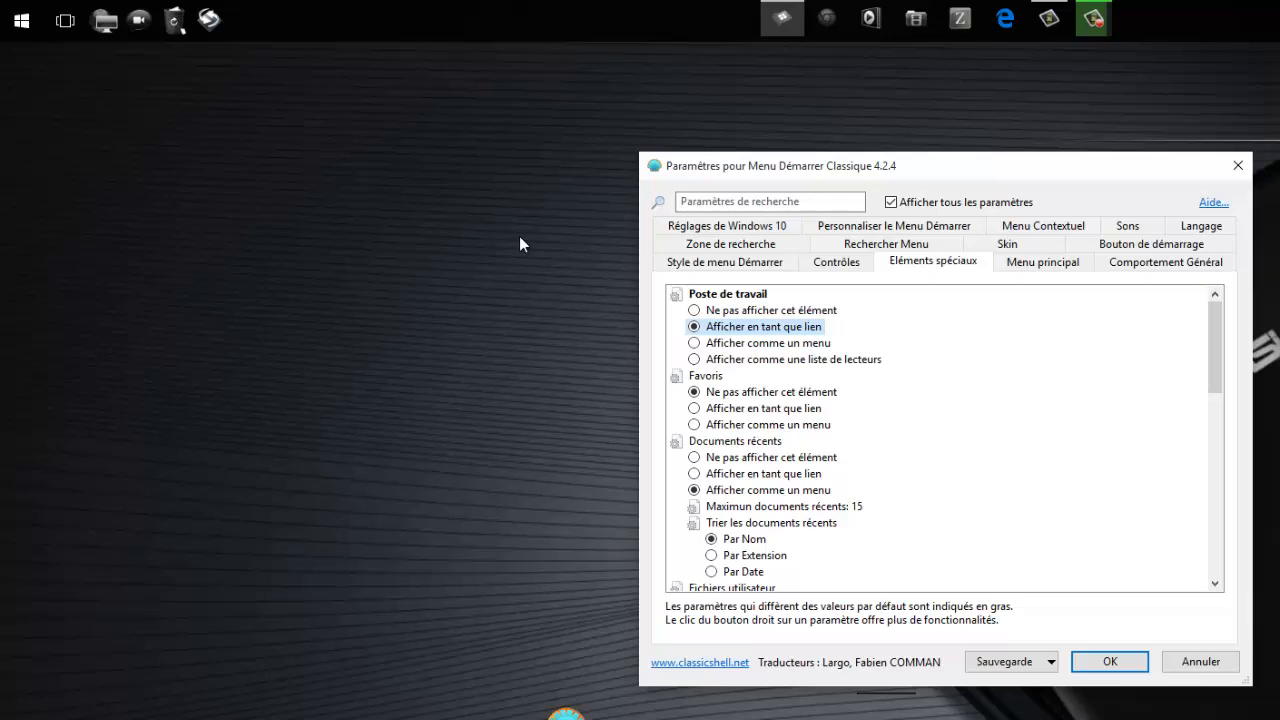
Step: Set Documents récents to Afficher en tant que lien and try its link in the start menu, closing the folder window again
{"action": "left_click", "coordinate": [738, 477]}
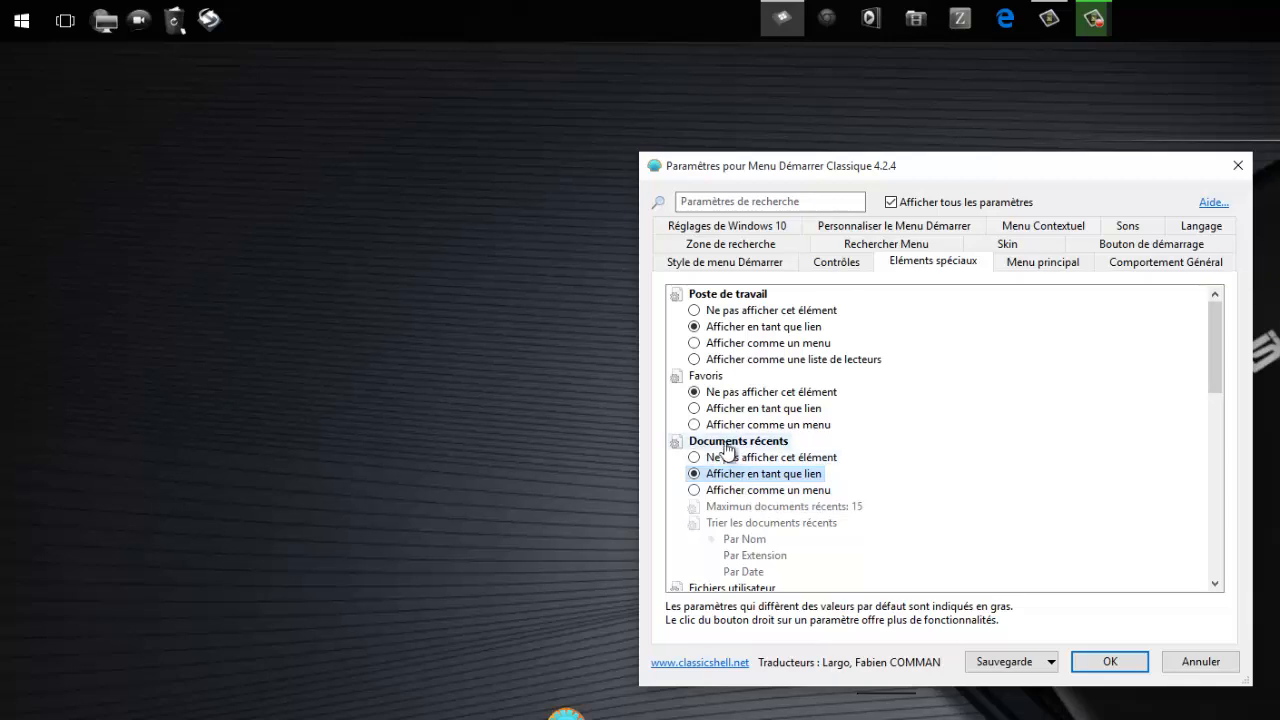
{"action": "left_click", "coordinate": [16, 20]}
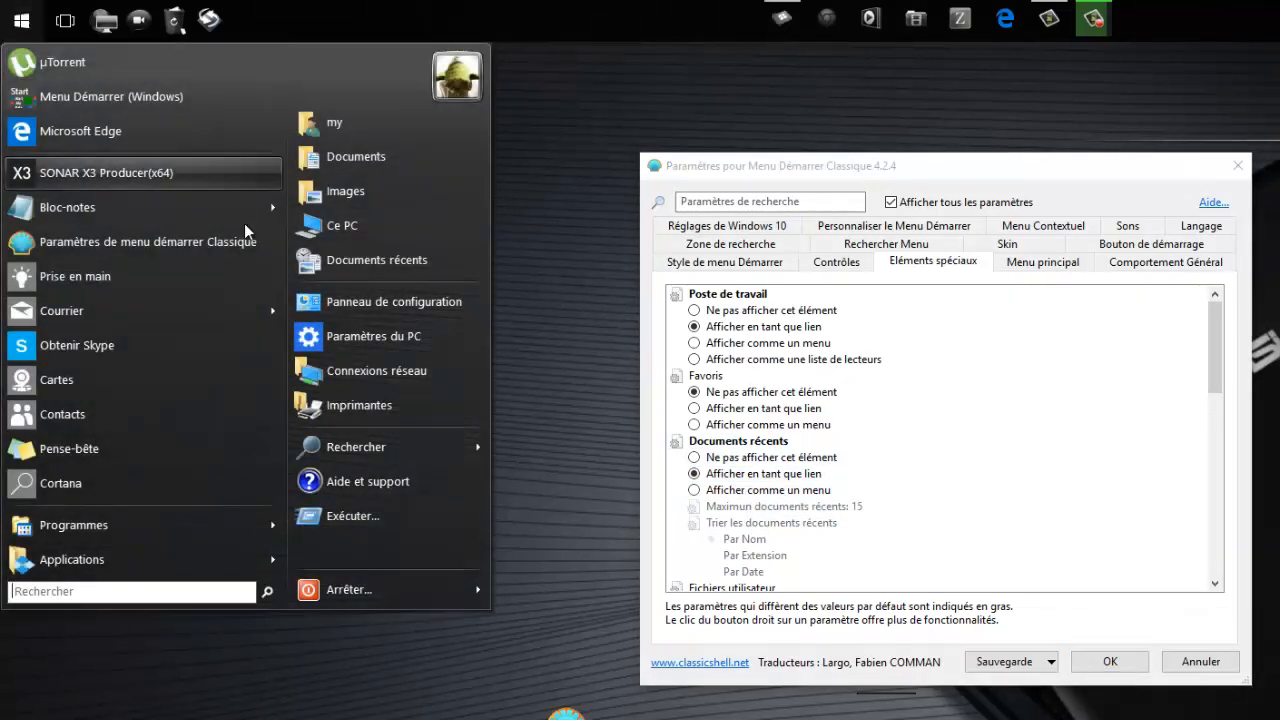
{"action": "left_click", "coordinate": [358, 265]}
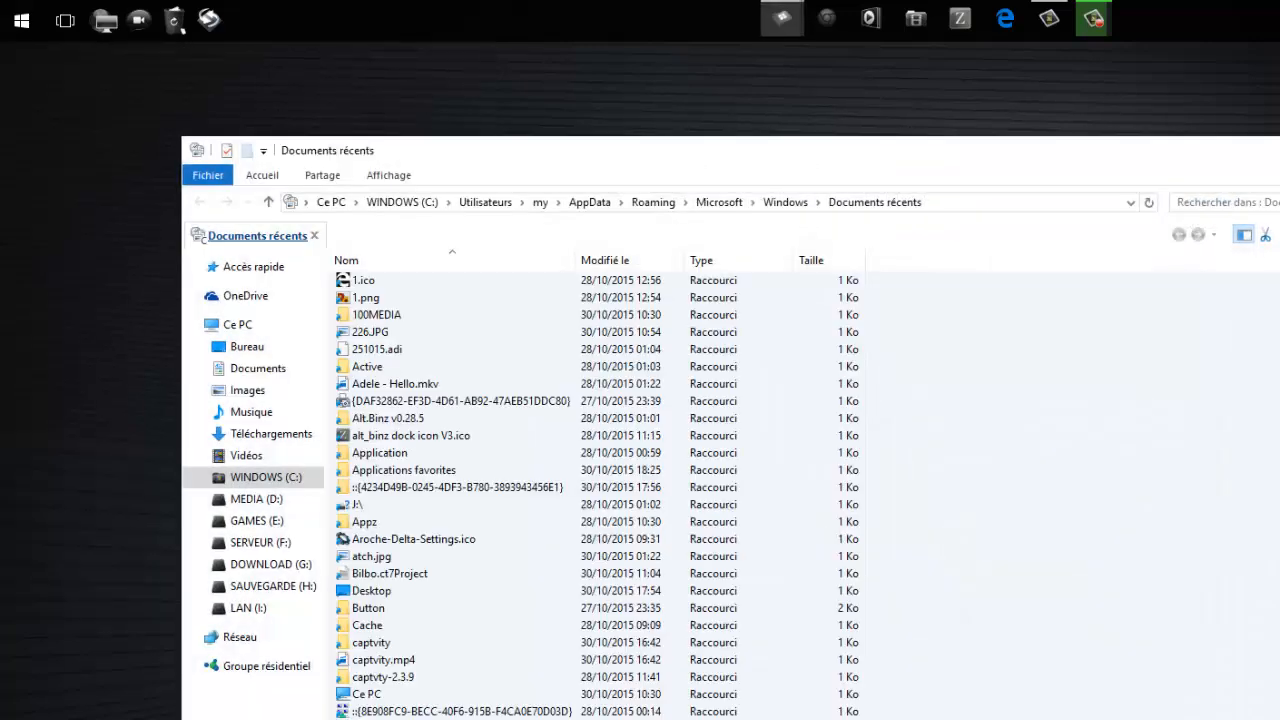
{"action": "left_click", "coordinate": [1279, 149]}
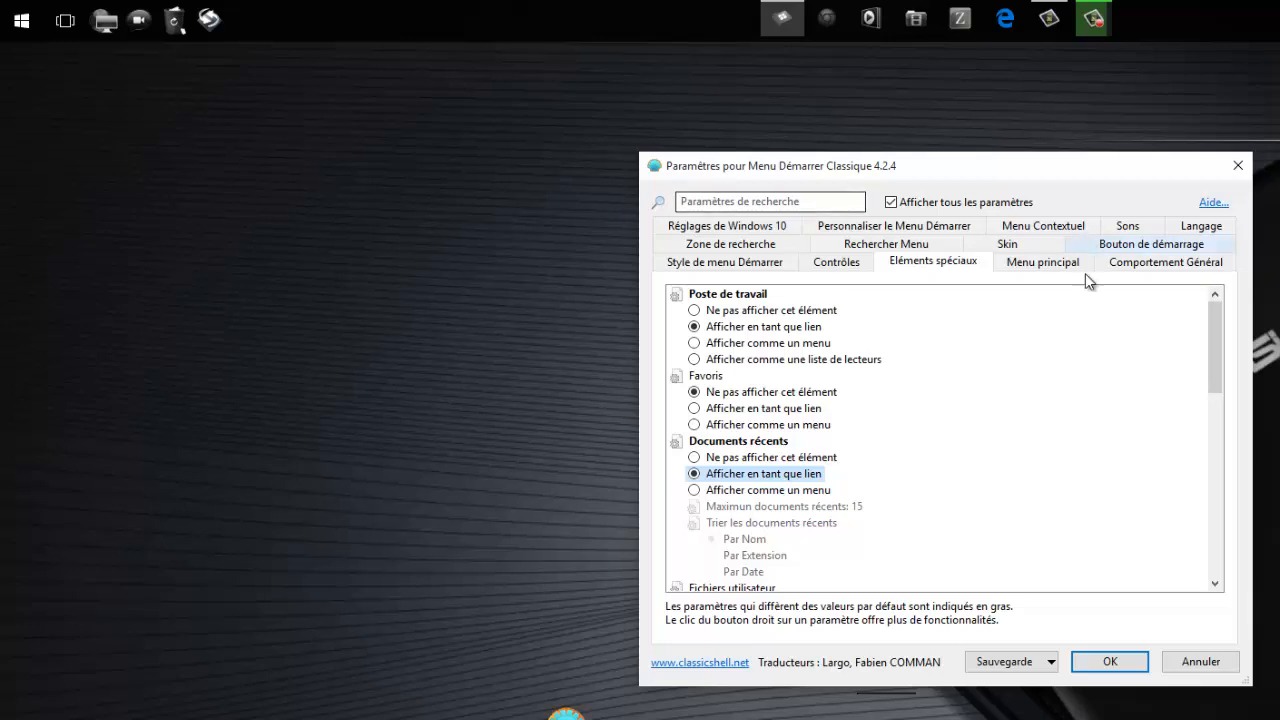
{"action": "key", "text": "super"}
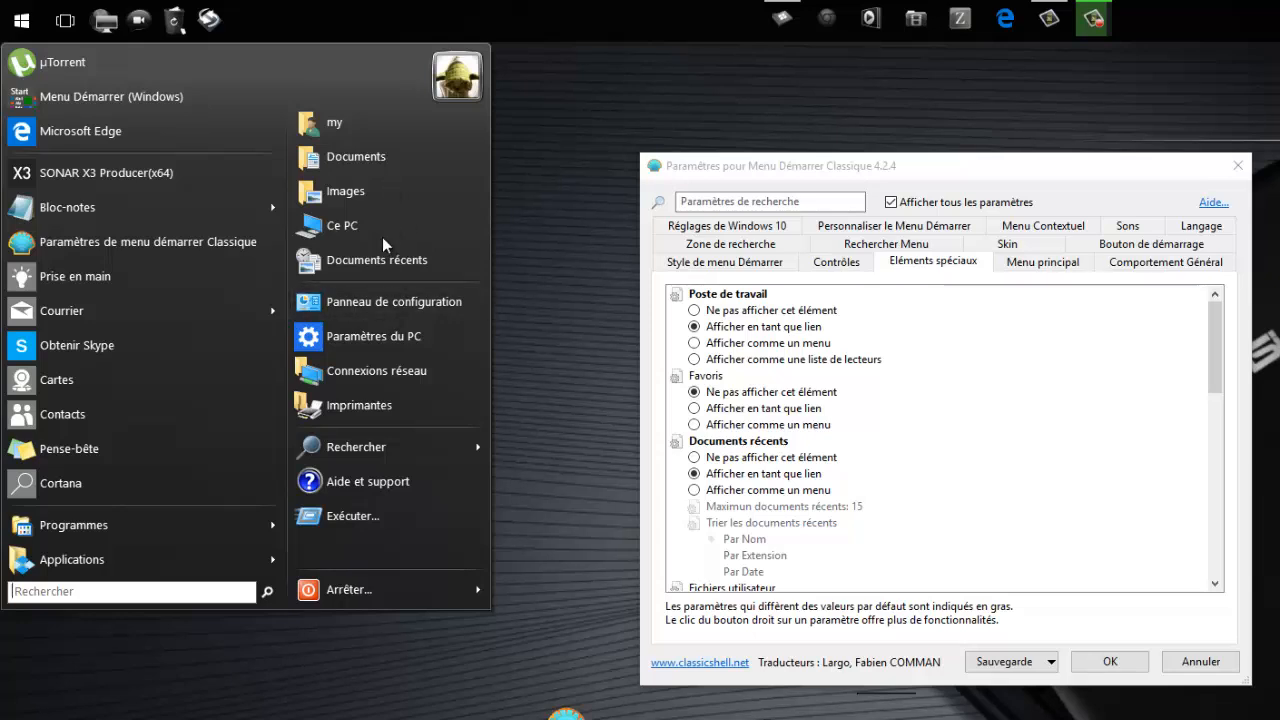
{"action": "left_click", "coordinate": [526, 149]}
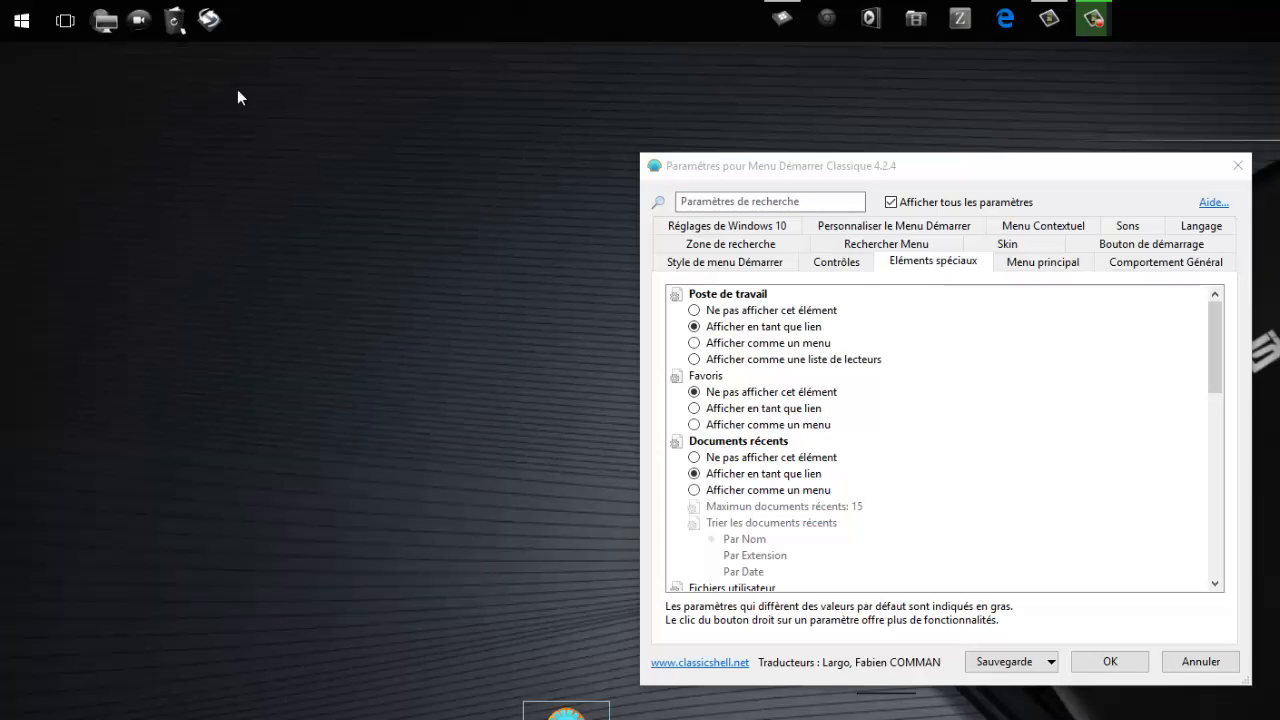
Step: Pin Prise en main to the start menu below Microsoft Edge, then unpin it again
{"action": "left_click", "coordinate": [21, 20]}
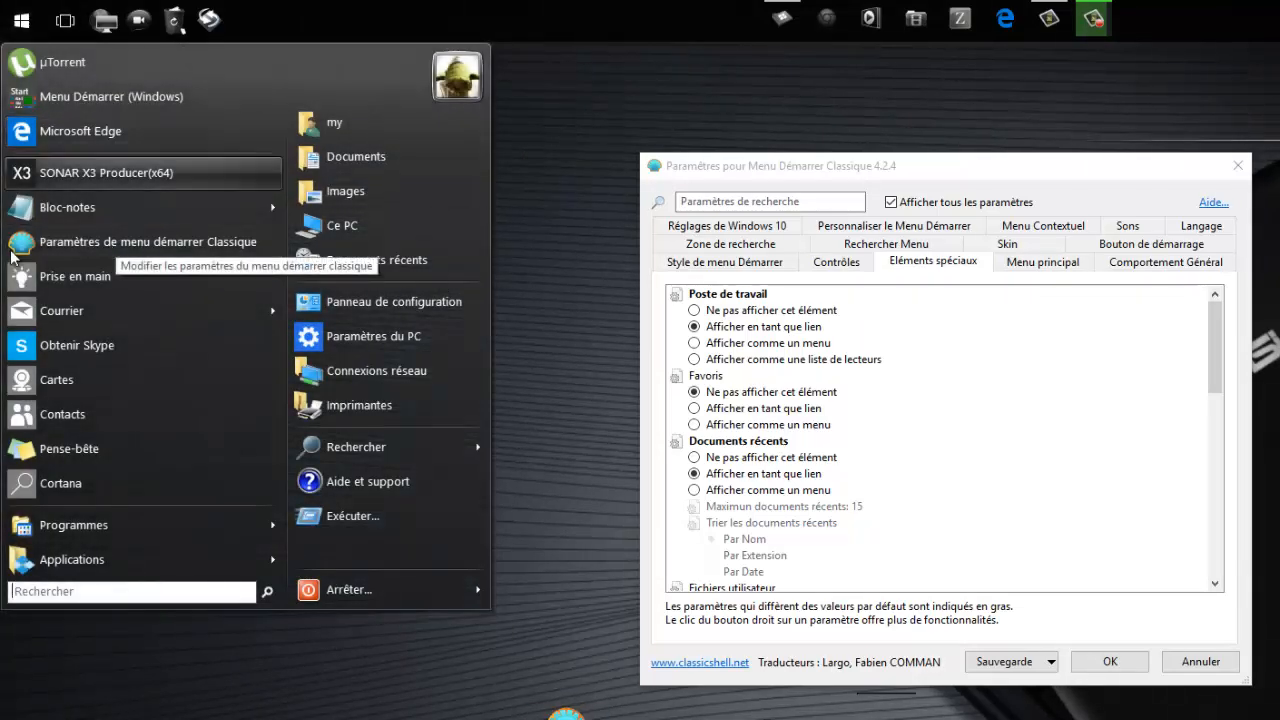
{"action": "left_click_drag", "start_coordinate": [93, 284], "coordinate": [72, 151]}
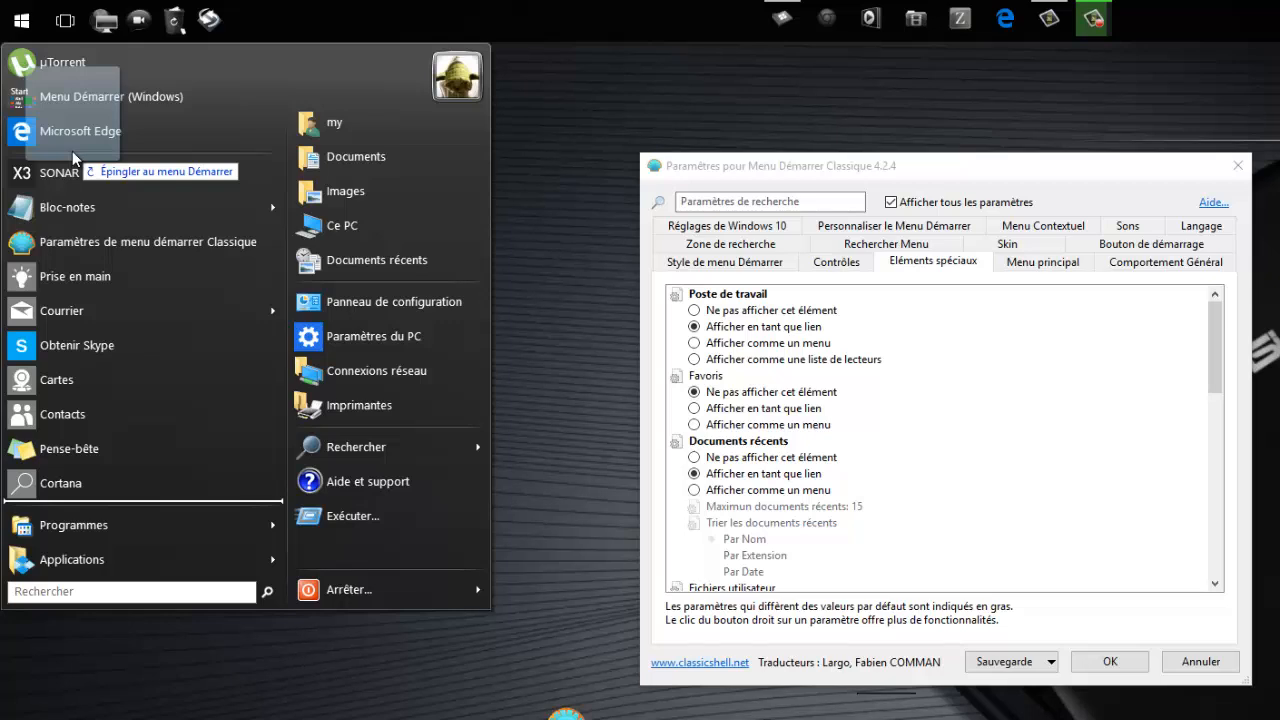
{"action": "left_click_drag", "start_coordinate": [72, 151], "coordinate": [72, 151]}
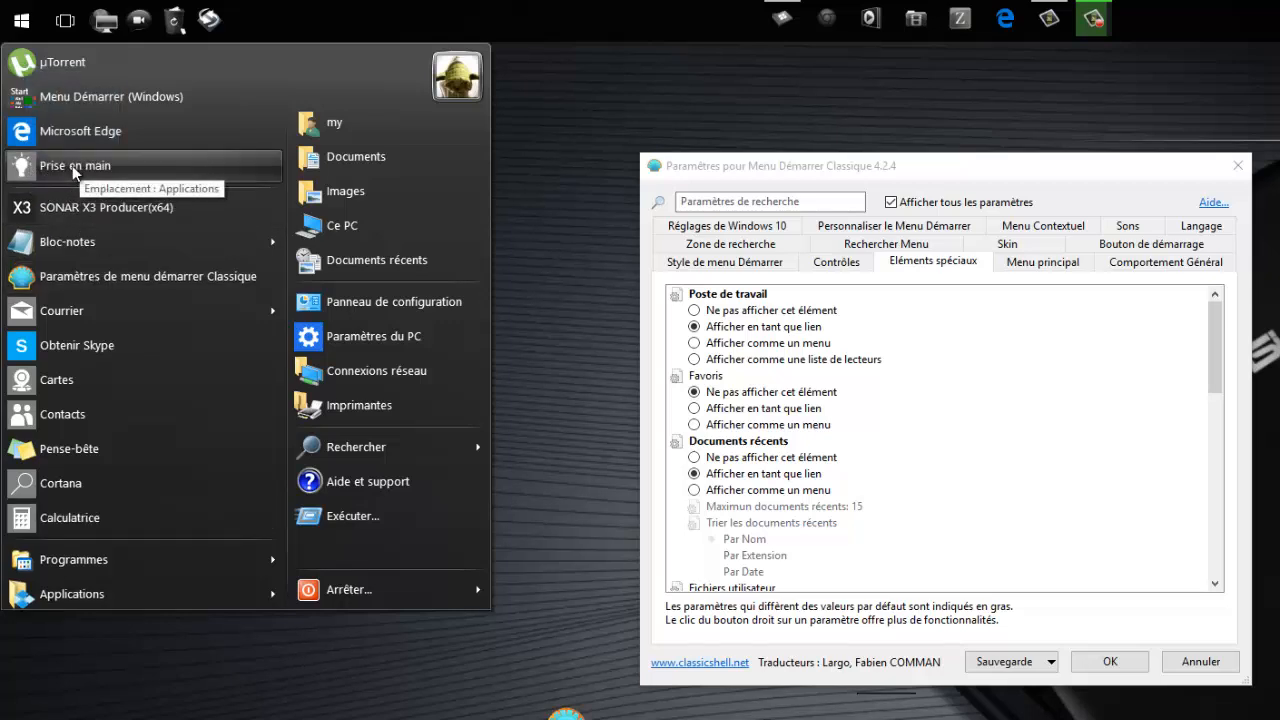
{"action": "right_click", "coordinate": [72, 165]}
{"action": "left_click", "coordinate": [224, 194]}
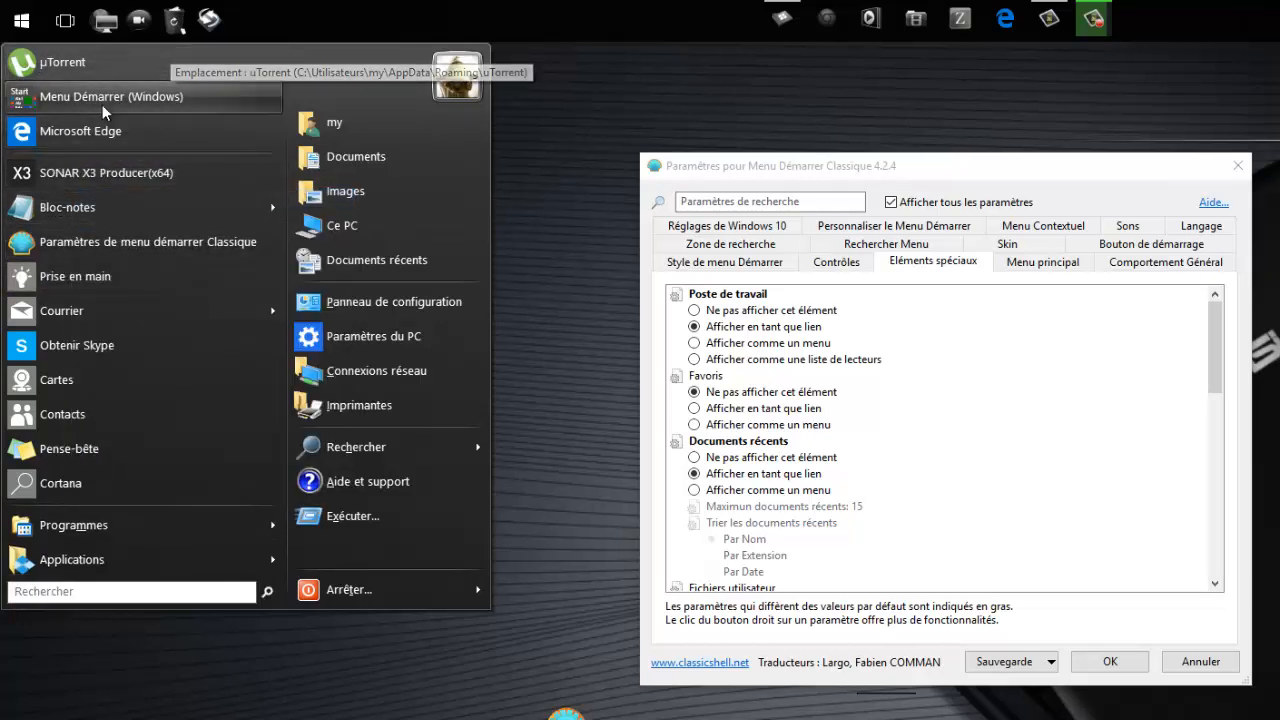
Step: View the File Explorer shortcut list on the taskbar and check the second column of the start menu
{"action": "right_click", "coordinate": [782, 17]}
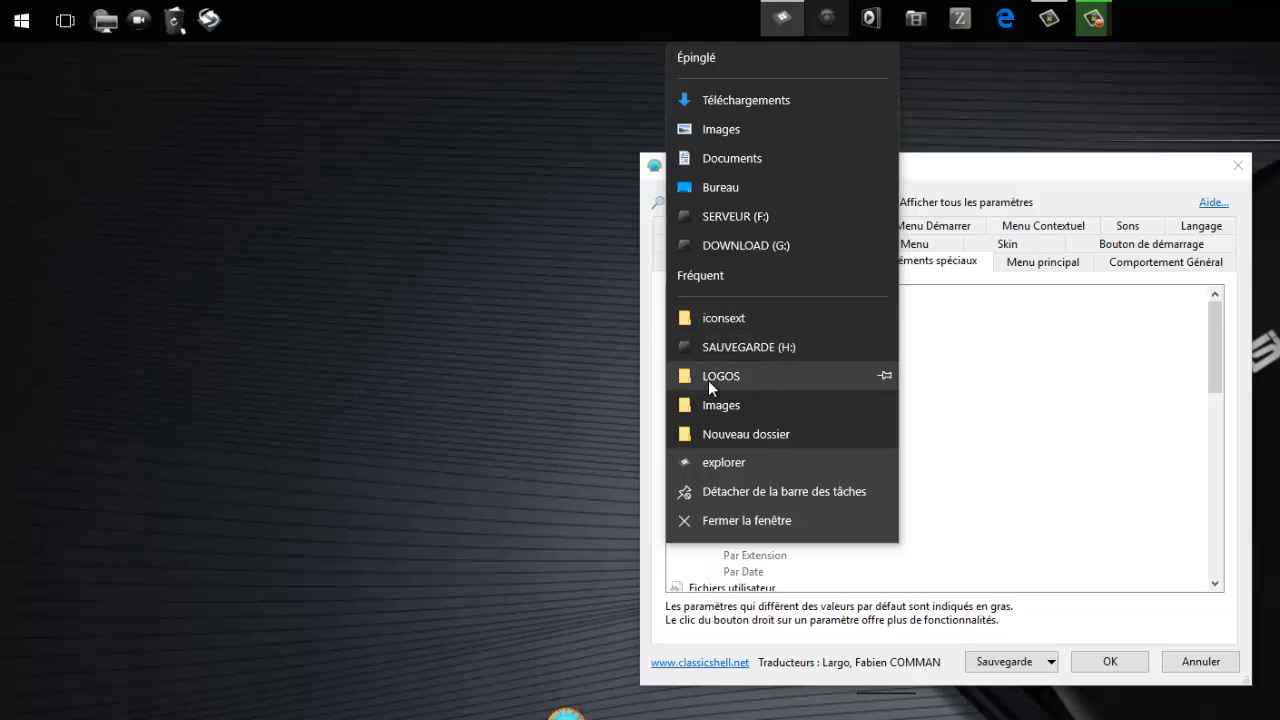
{"action": "left_click", "coordinate": [267, 277]}
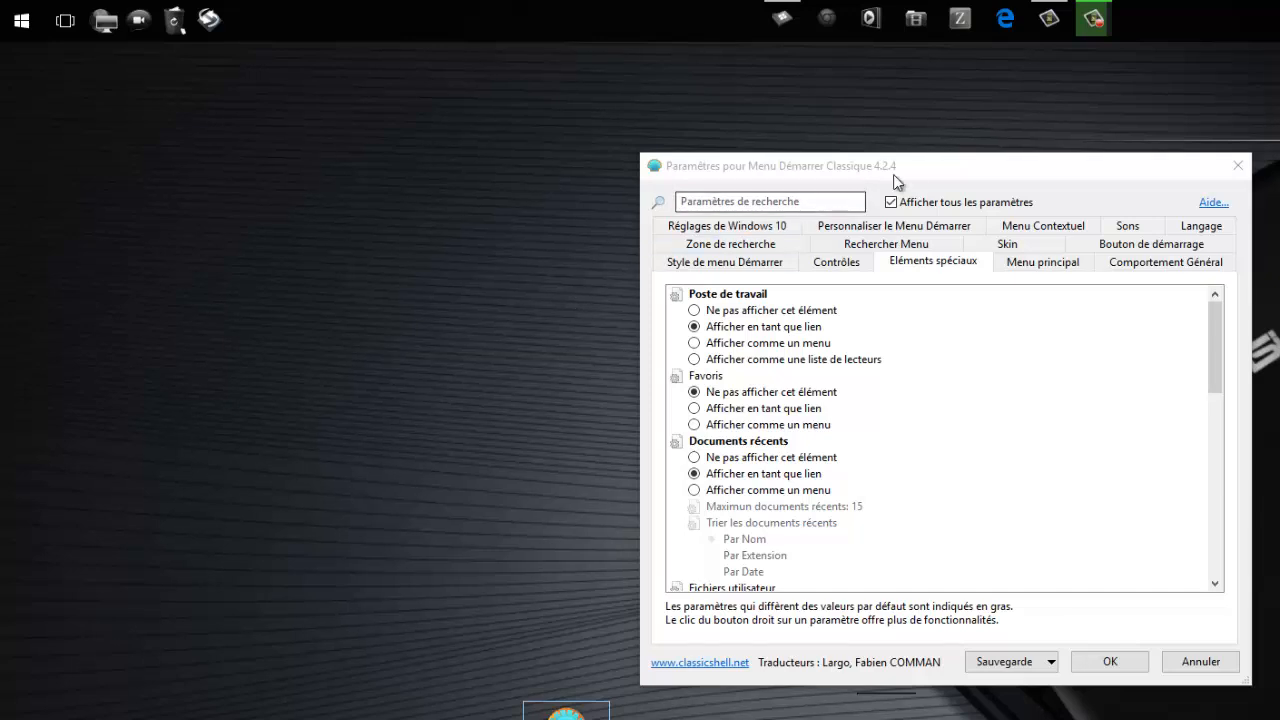
{"action": "left_click_drag", "start_coordinate": [893, 174], "coordinate": [884, 192]}
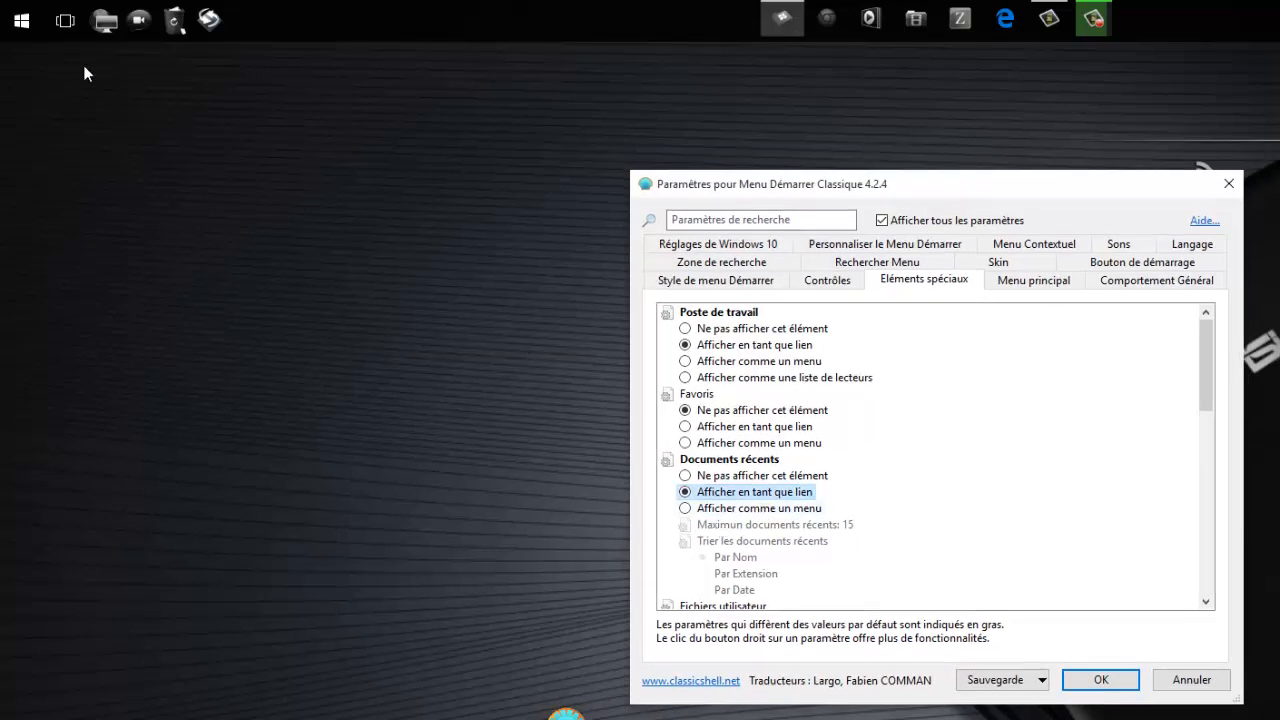
{"action": "left_click", "coordinate": [21, 20]}
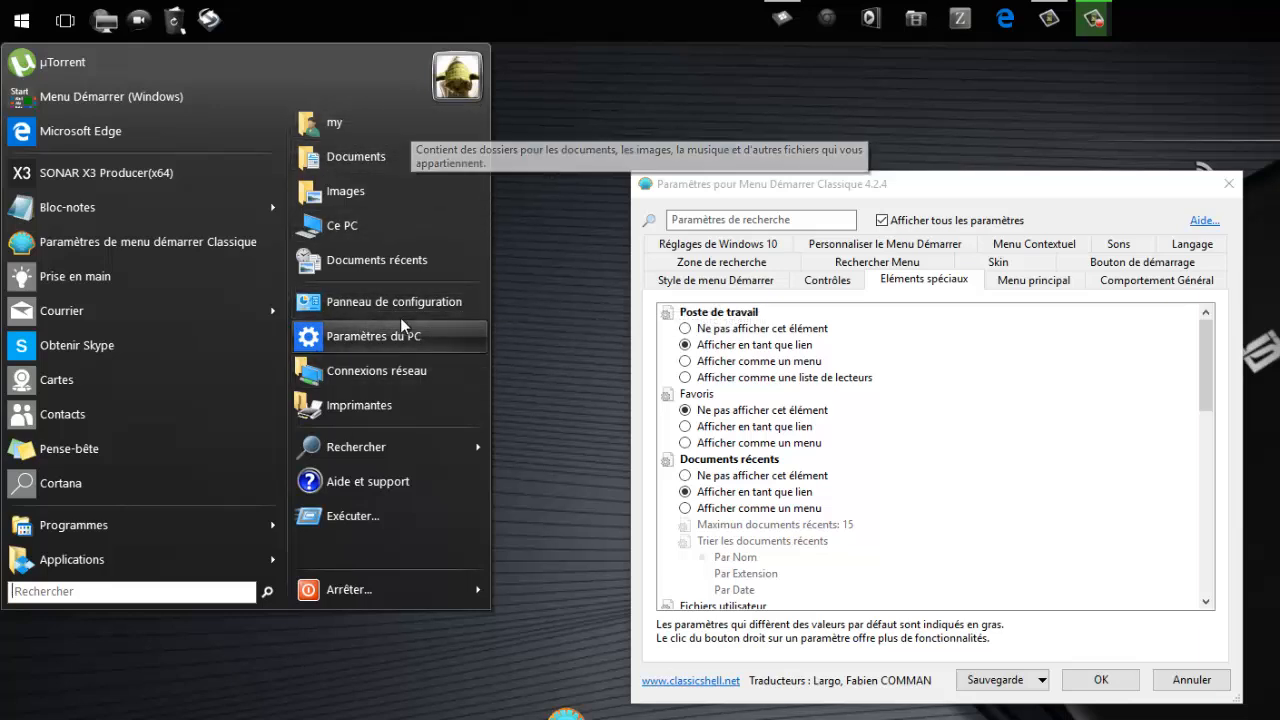
{"action": "left_click", "coordinate": [517, 405]}
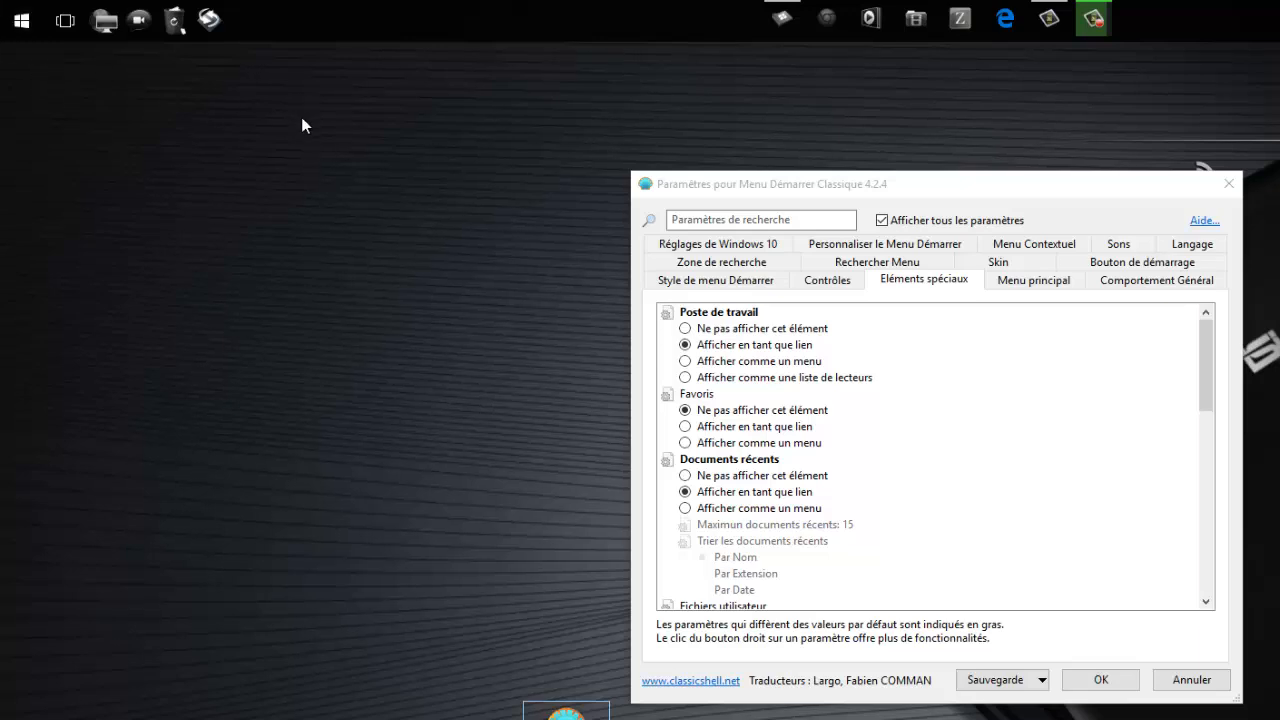
Step: Create a desktop shortcut for Courrier from its start menu entry
{"action": "left_click", "coordinate": [22, 22]}
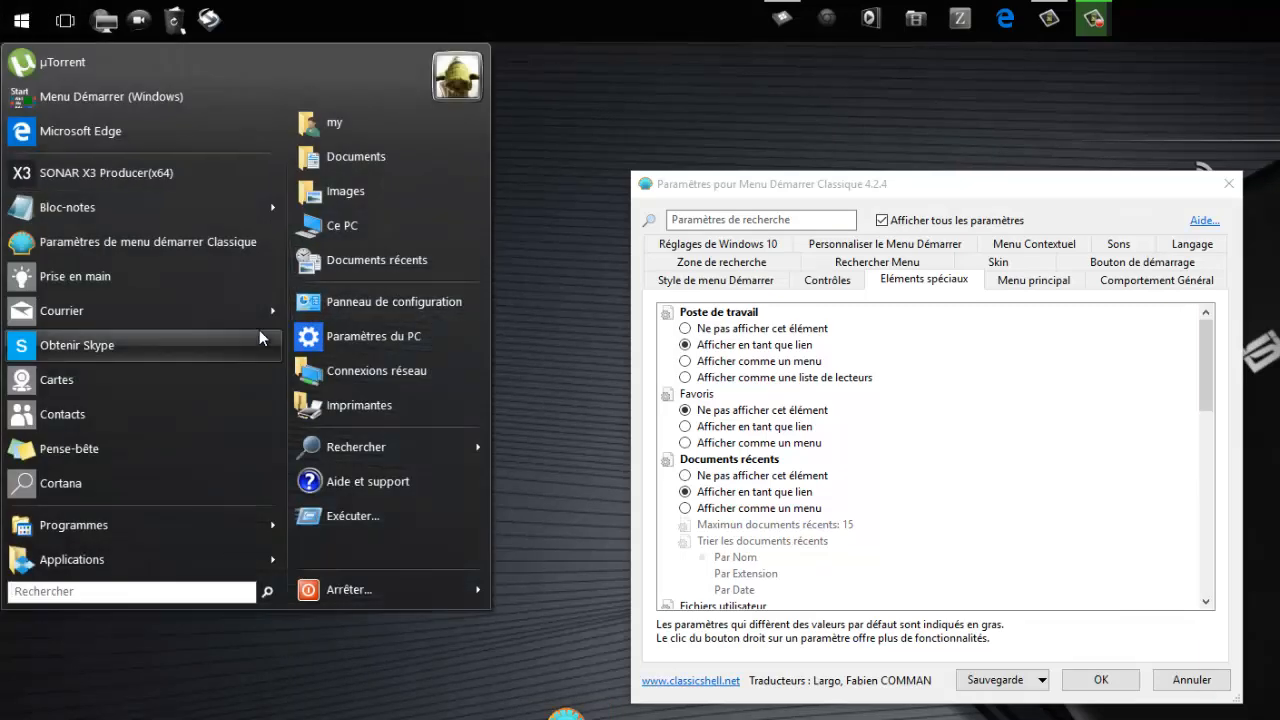
{"action": "mouse_move", "coordinate": [62, 312]}
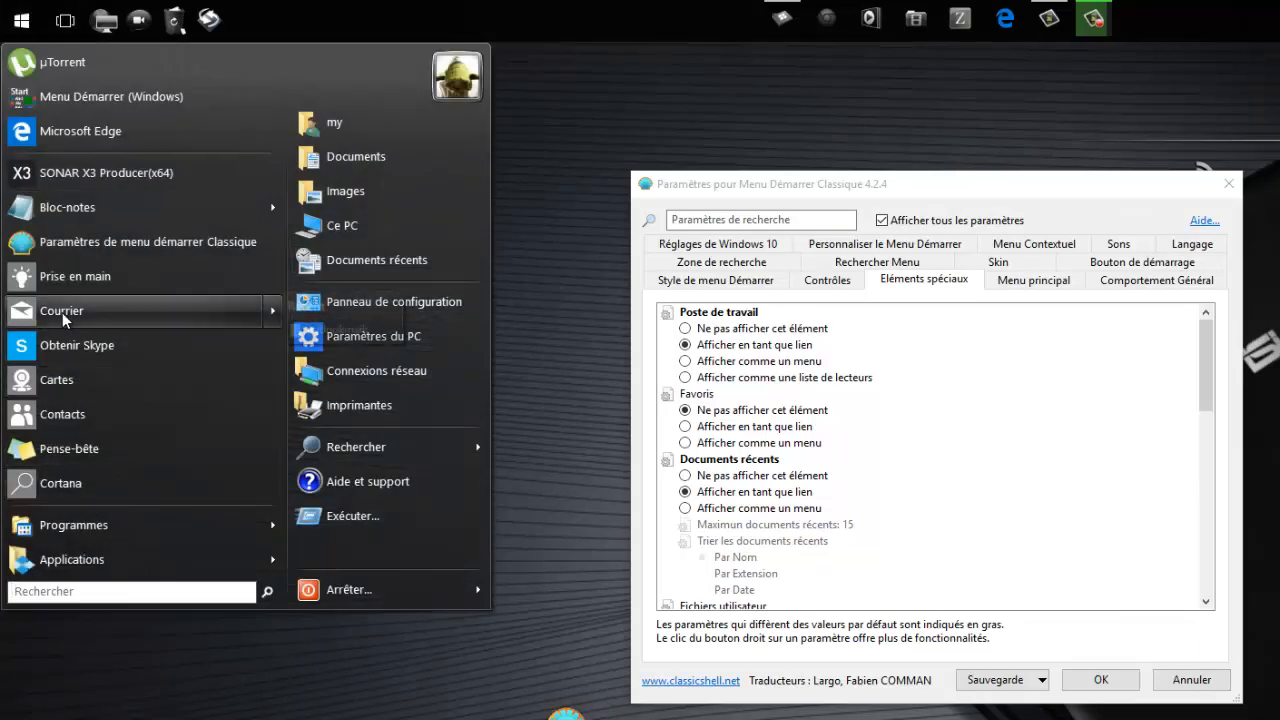
{"action": "left_click_drag", "start_coordinate": [63, 313], "coordinate": [167, 653]}
{"action": "left_click", "coordinate": [189, 663]}
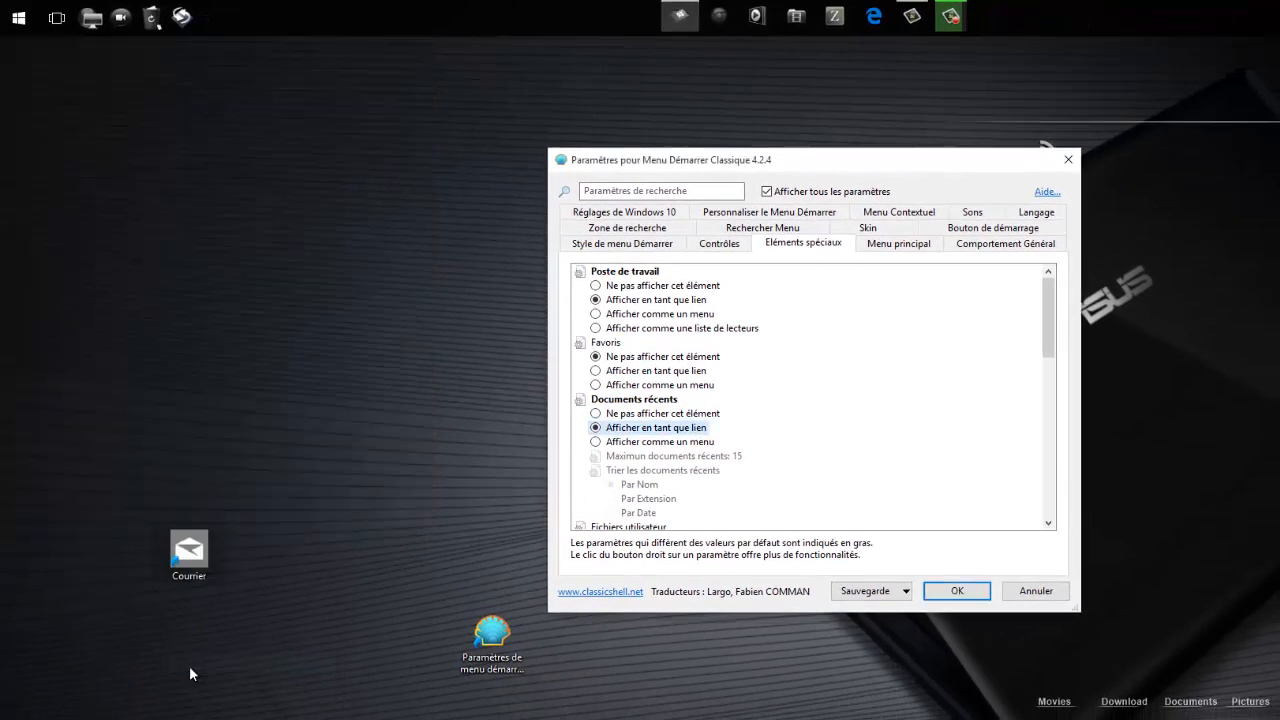
Step: Create desktop shortcuts for Cartes and Pense-bête from their start menu entries
{"action": "left_click", "coordinate": [18, 17]}
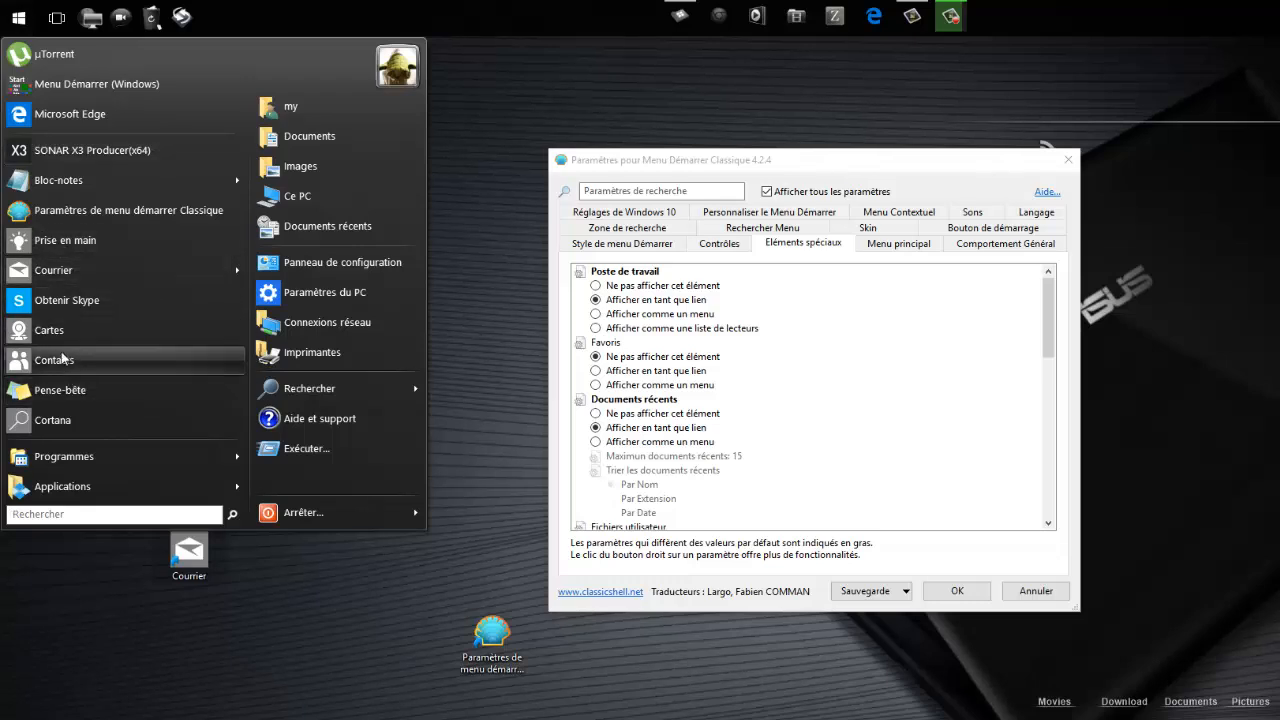
{"action": "left_click_drag", "start_coordinate": [54, 362], "coordinate": [111, 587]}
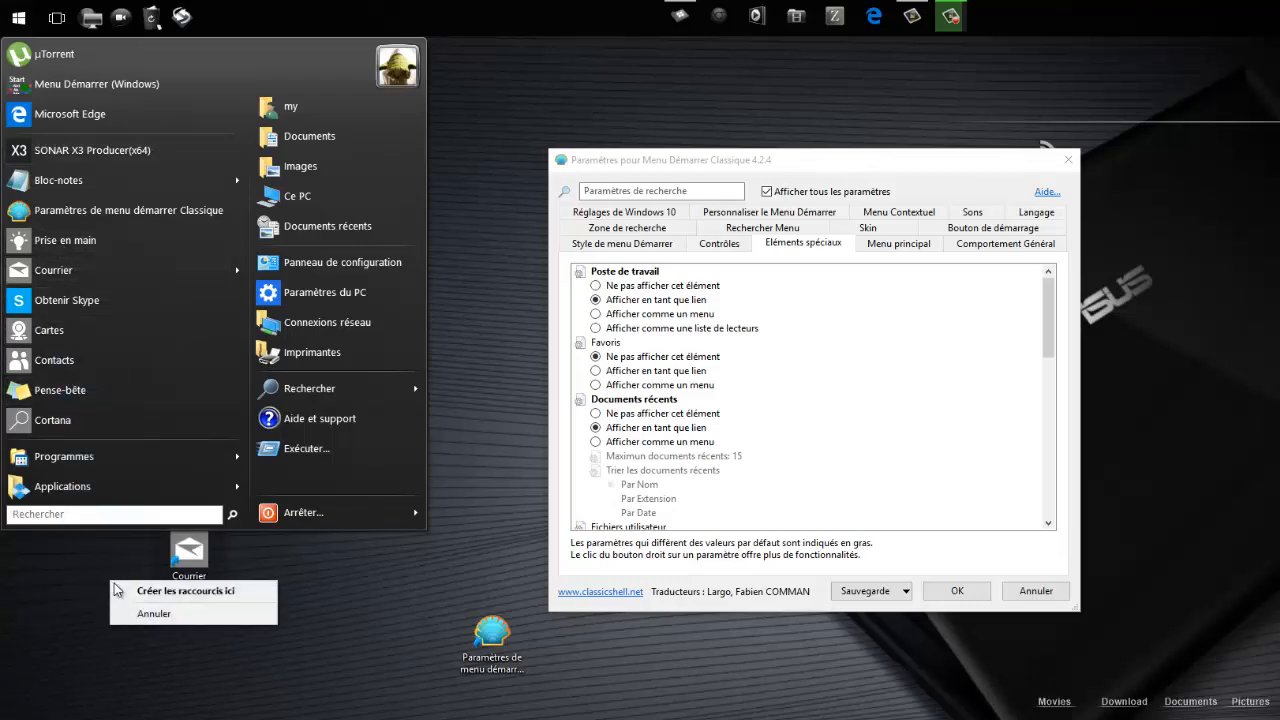
{"action": "left_click", "coordinate": [129, 592]}
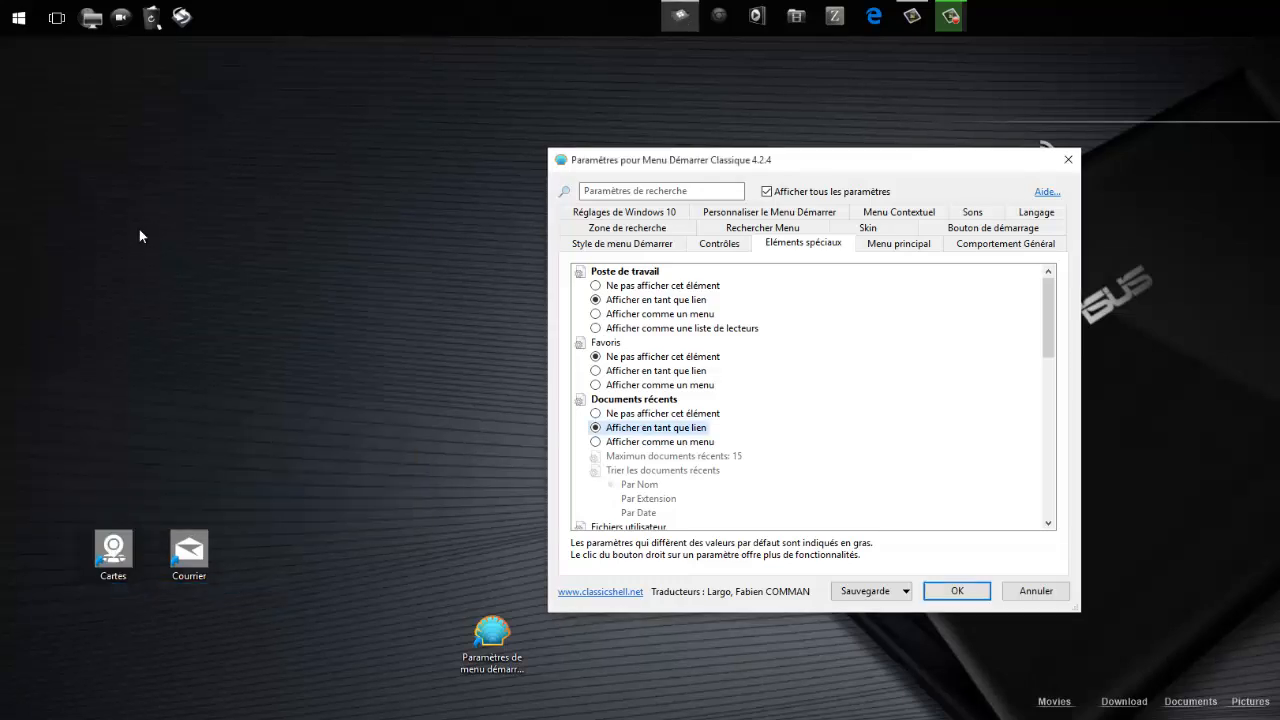
{"action": "left_click", "coordinate": [18, 17]}
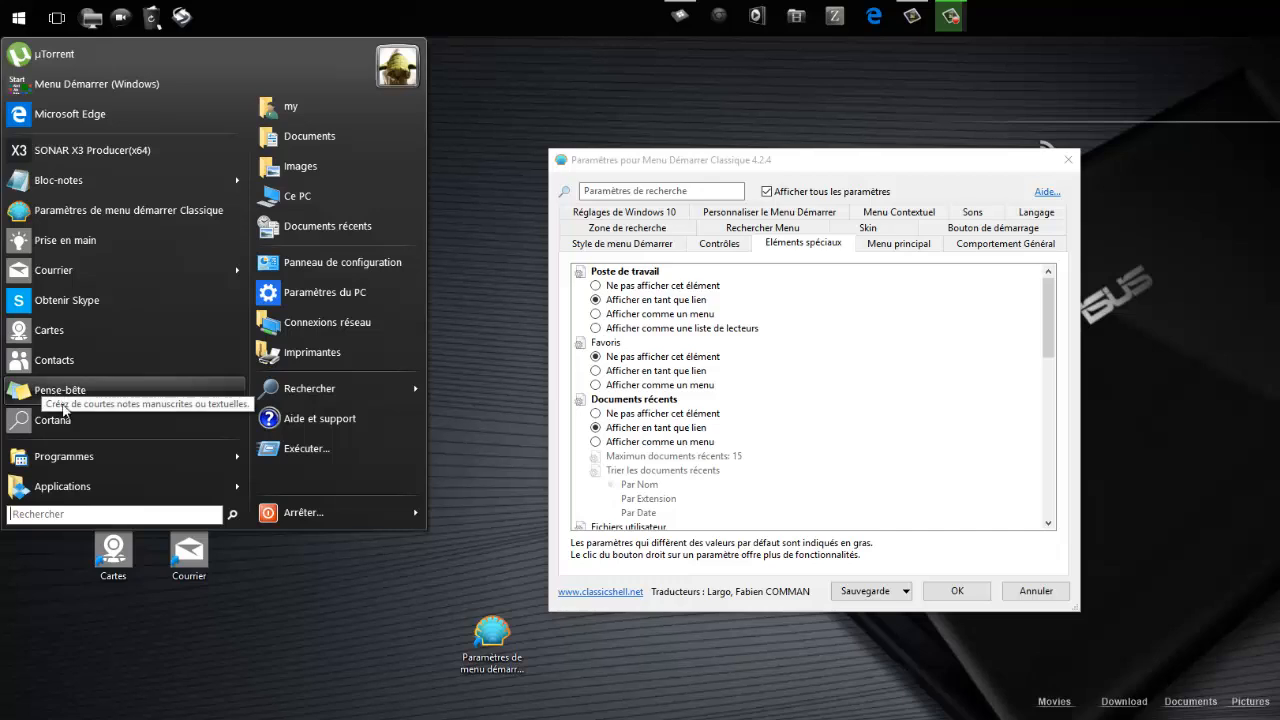
{"action": "left_click_drag", "start_coordinate": [60, 392], "coordinate": [30, 562]}
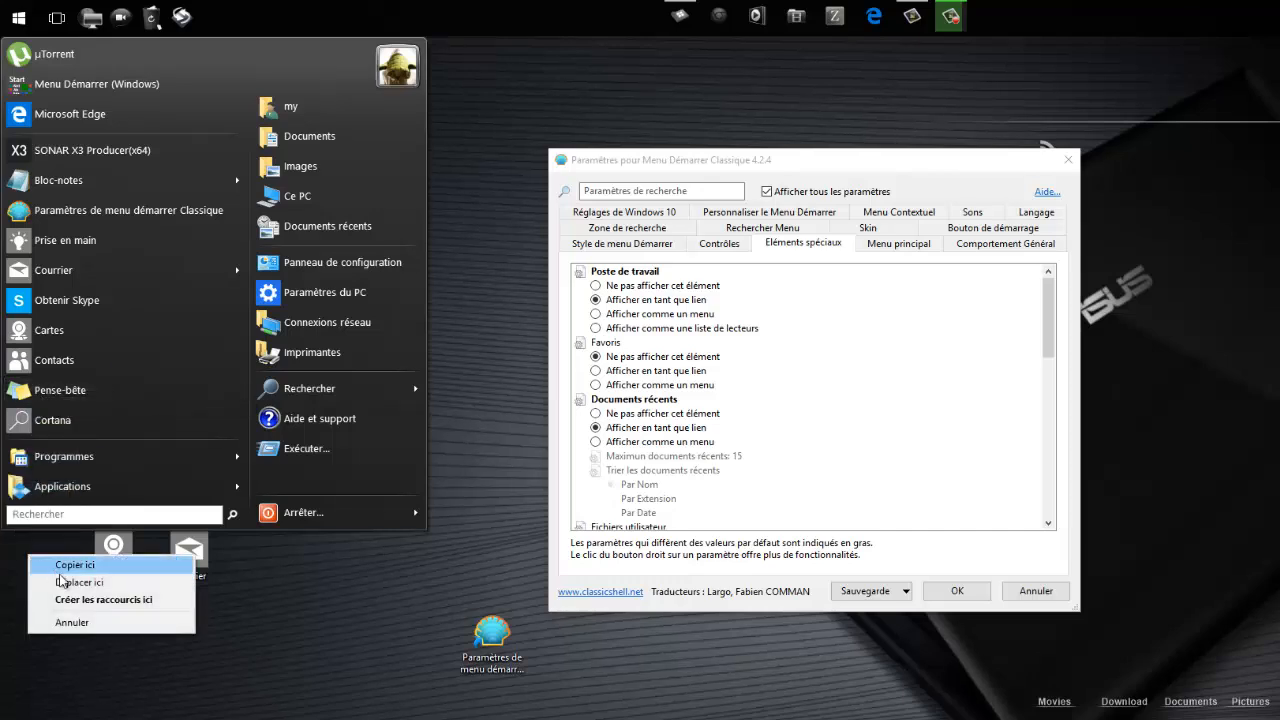
{"action": "left_click", "coordinate": [92, 600]}
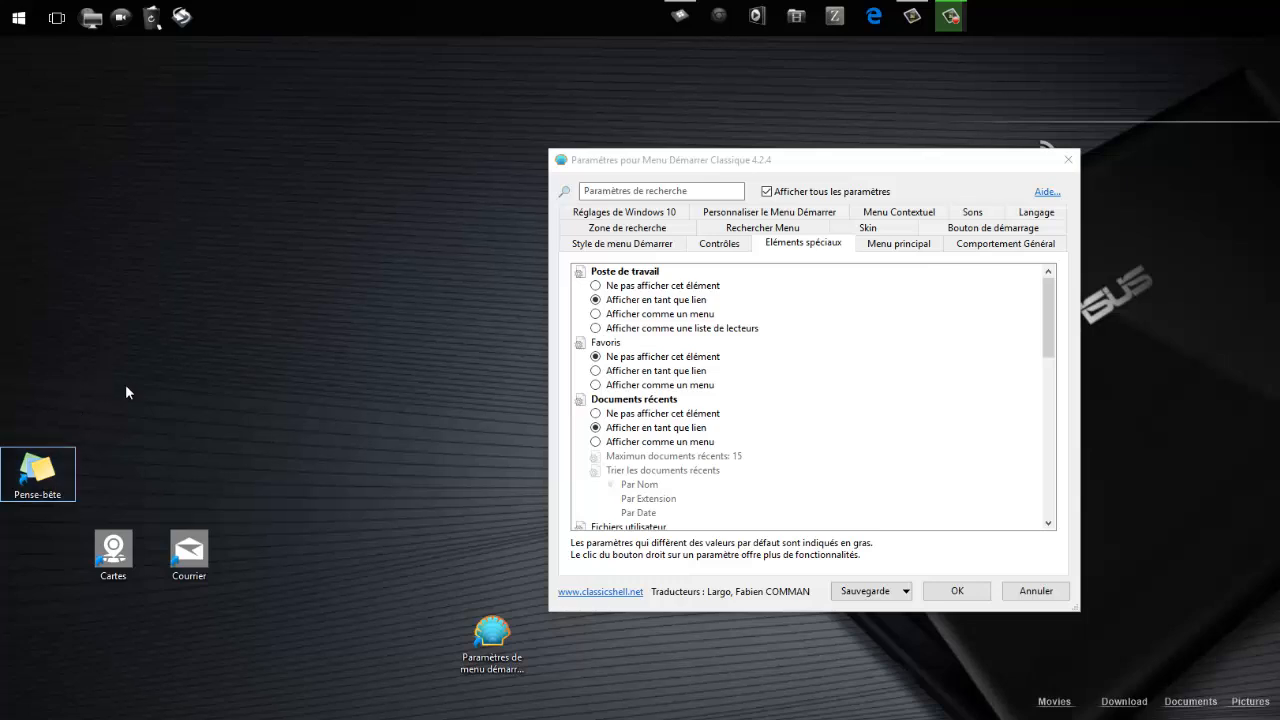
Step: Switch to File Explorer at Ce PC and look at the start menu over its drives and folders
{"action": "left_click", "coordinate": [677, 17]}
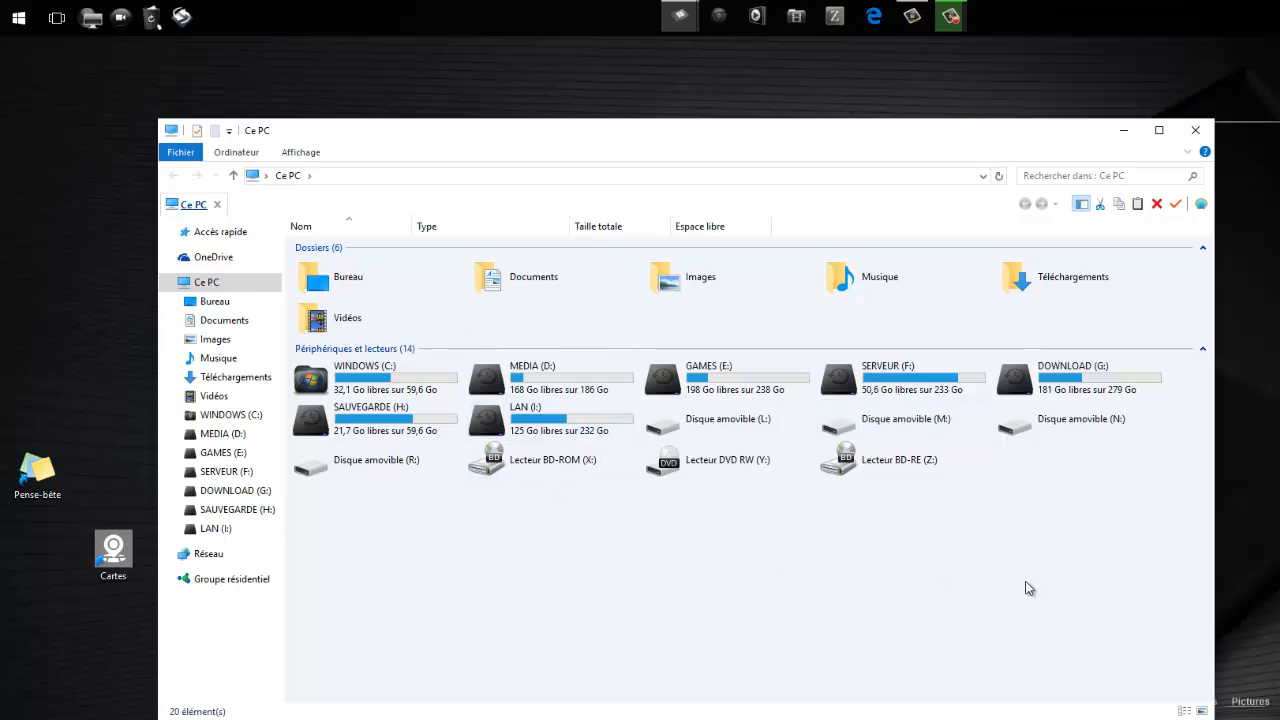
{"action": "left_click", "coordinate": [18, 17]}
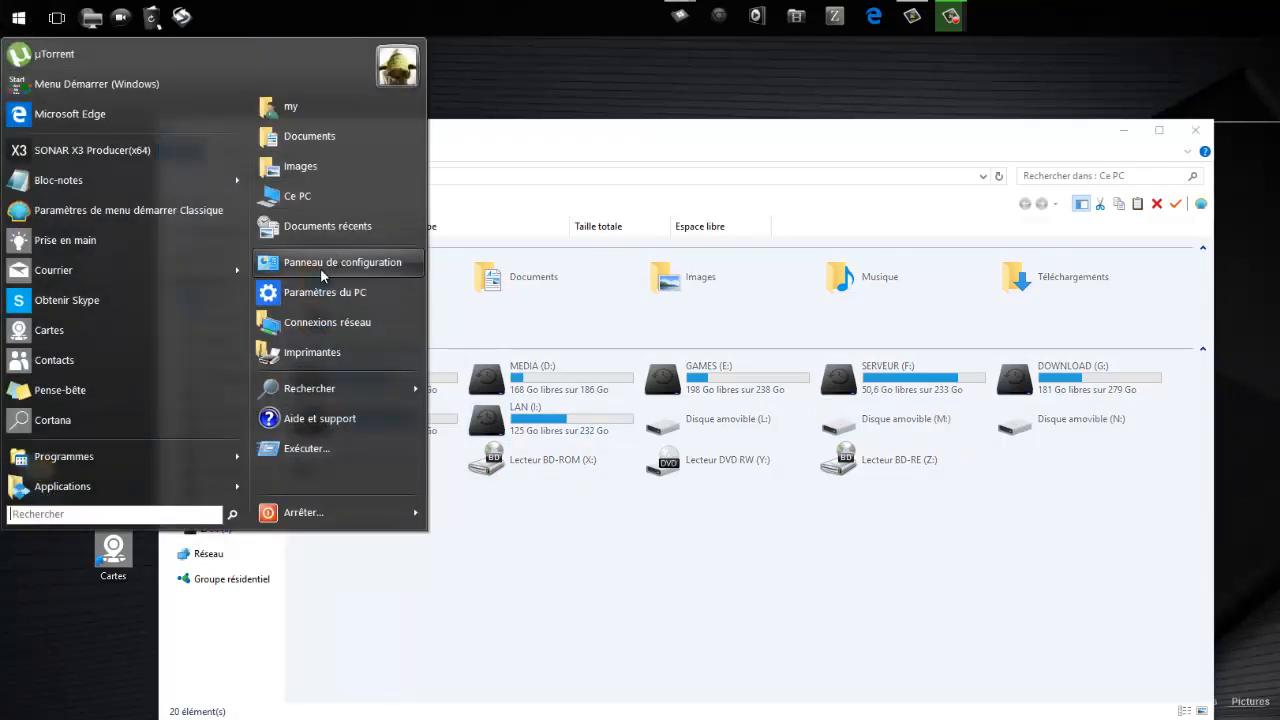
{"action": "left_click", "coordinate": [1087, 579]}
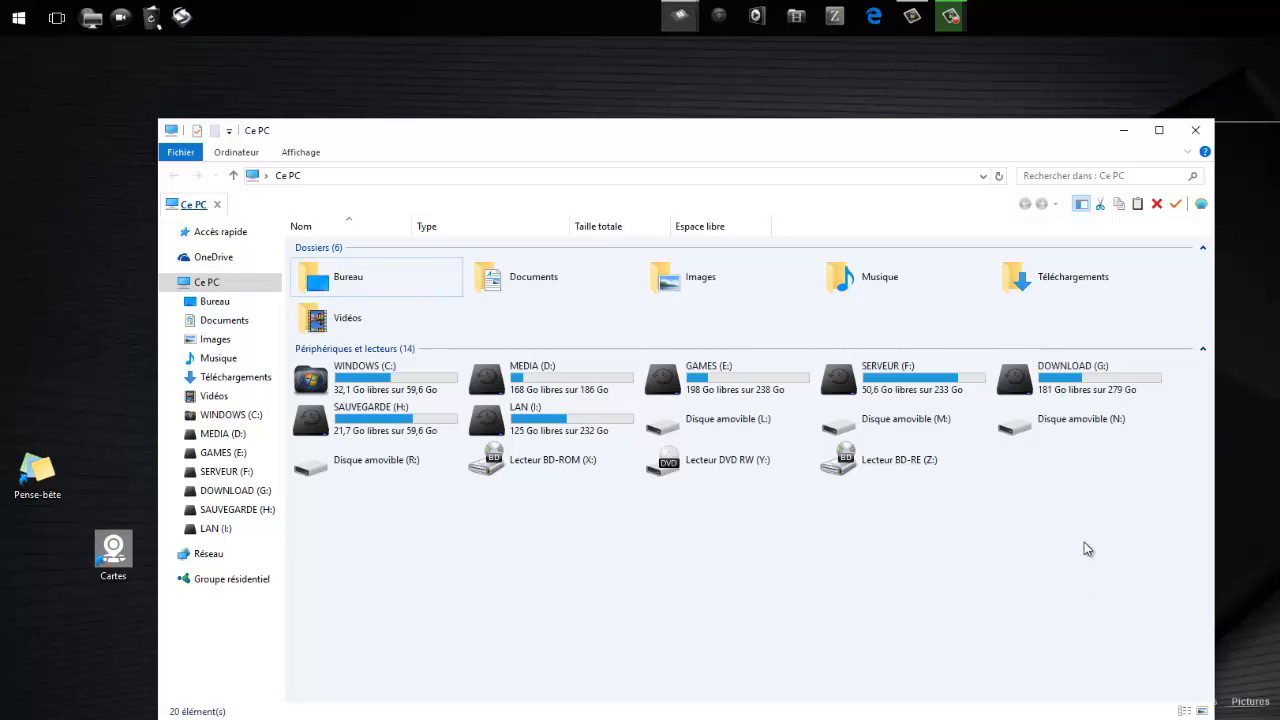
{"action": "key", "text": "super"}
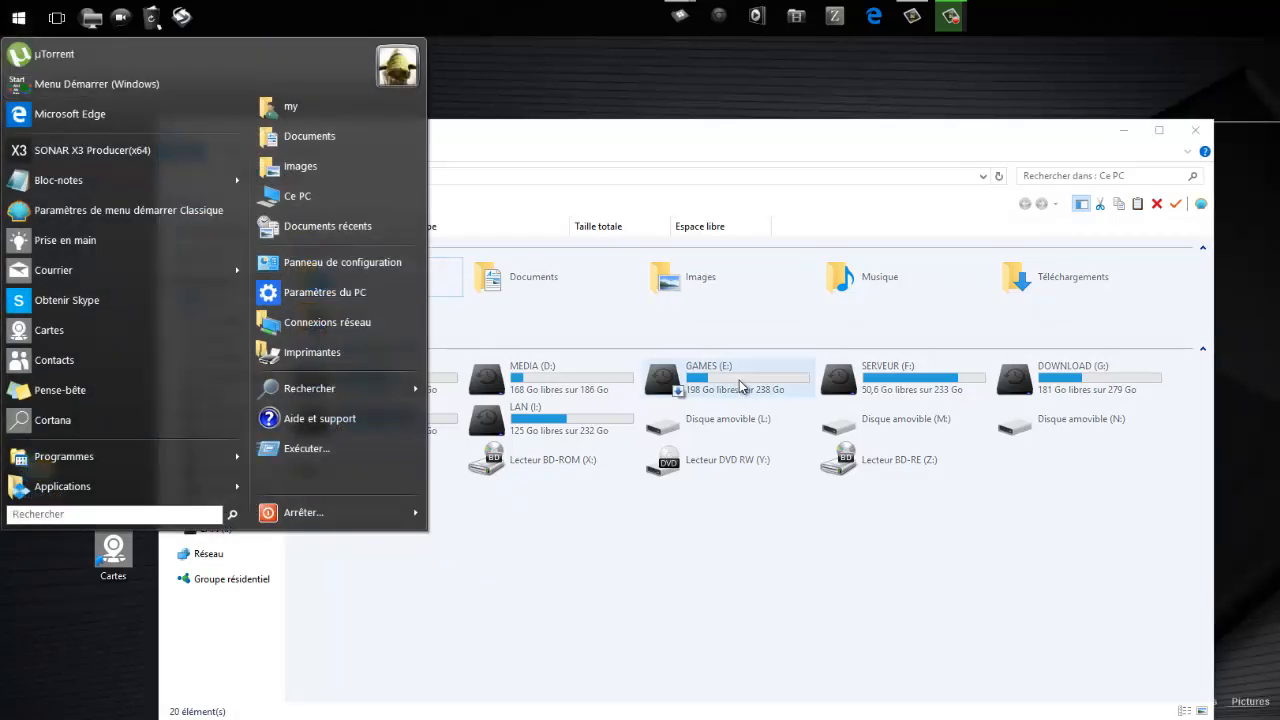
{"action": "left_click", "coordinate": [1047, 606]}
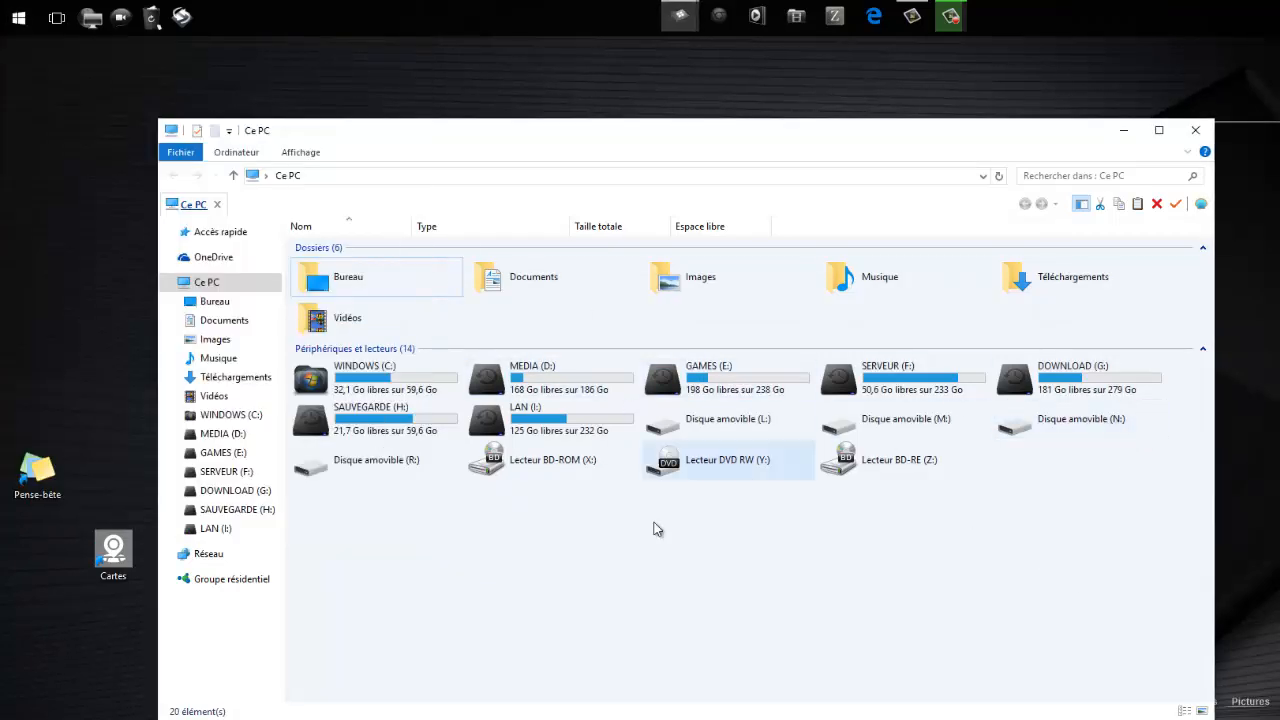
Step: Create a folder named App favorites on the SAUVEGARDE (H:) drive
{"action": "double_click", "coordinate": [314, 425]}
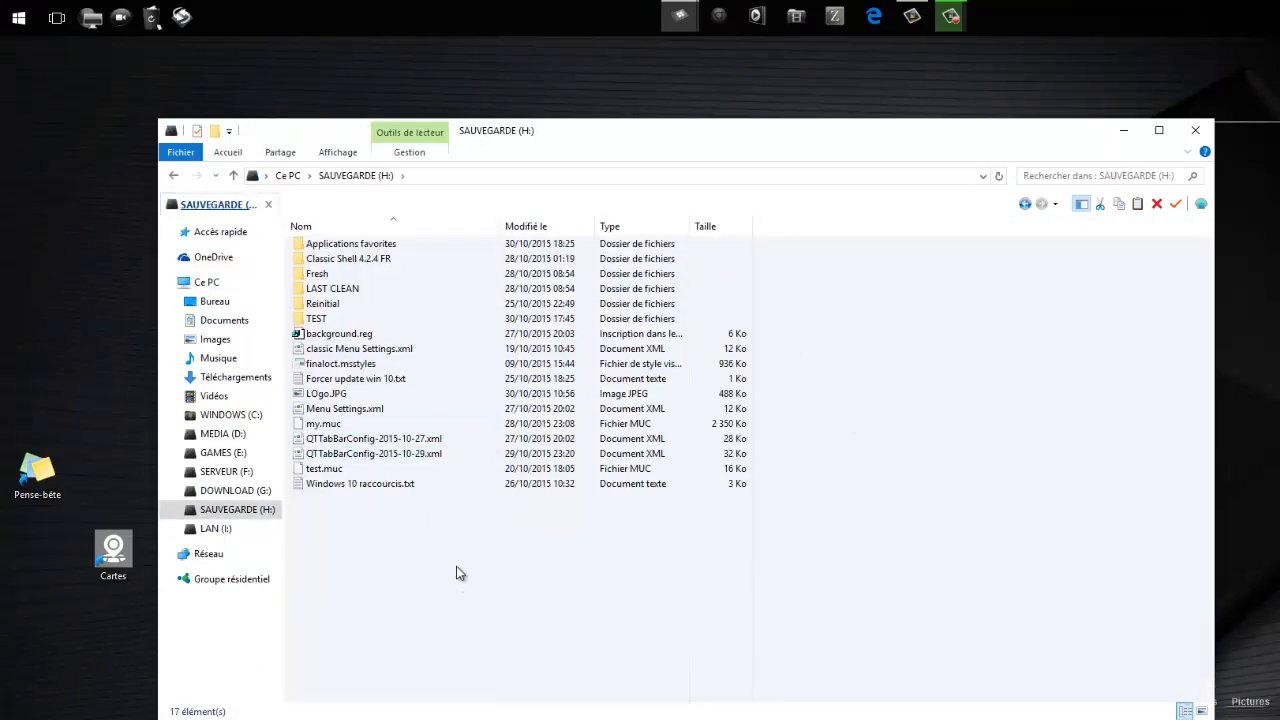
{"action": "right_click", "coordinate": [457, 568]}
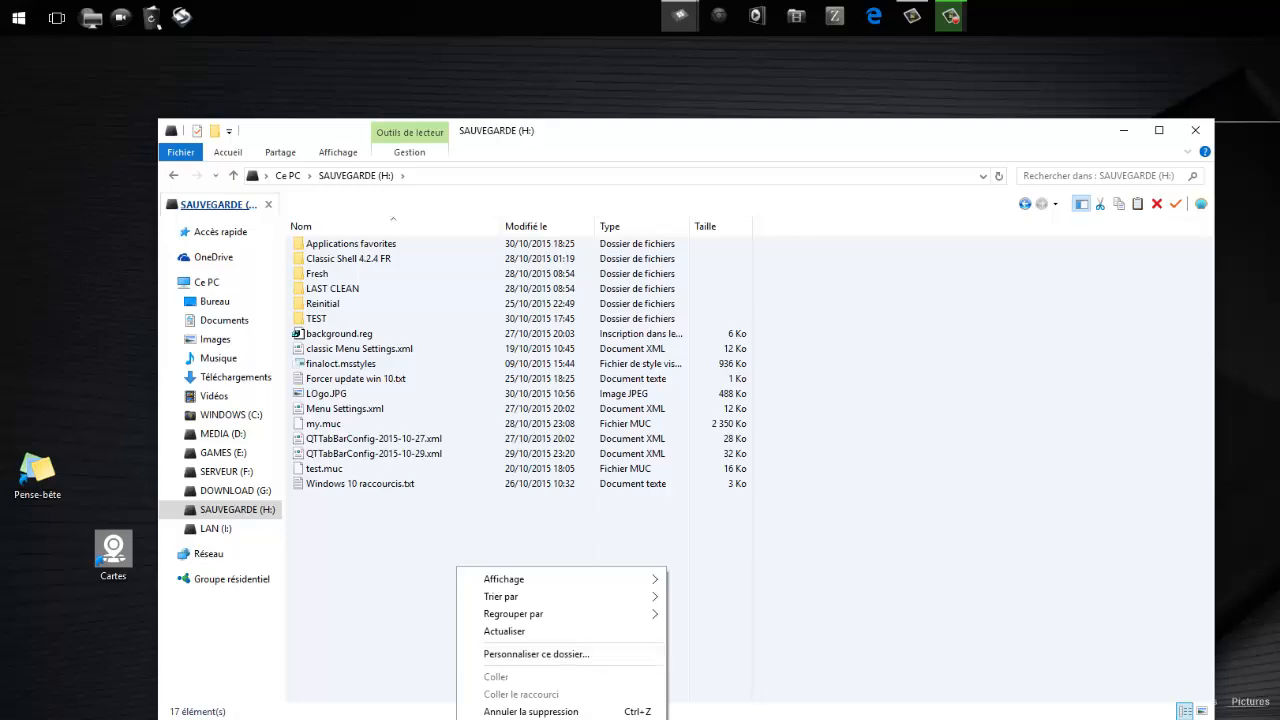
{"action": "left_click", "coordinate": [703, 665]}
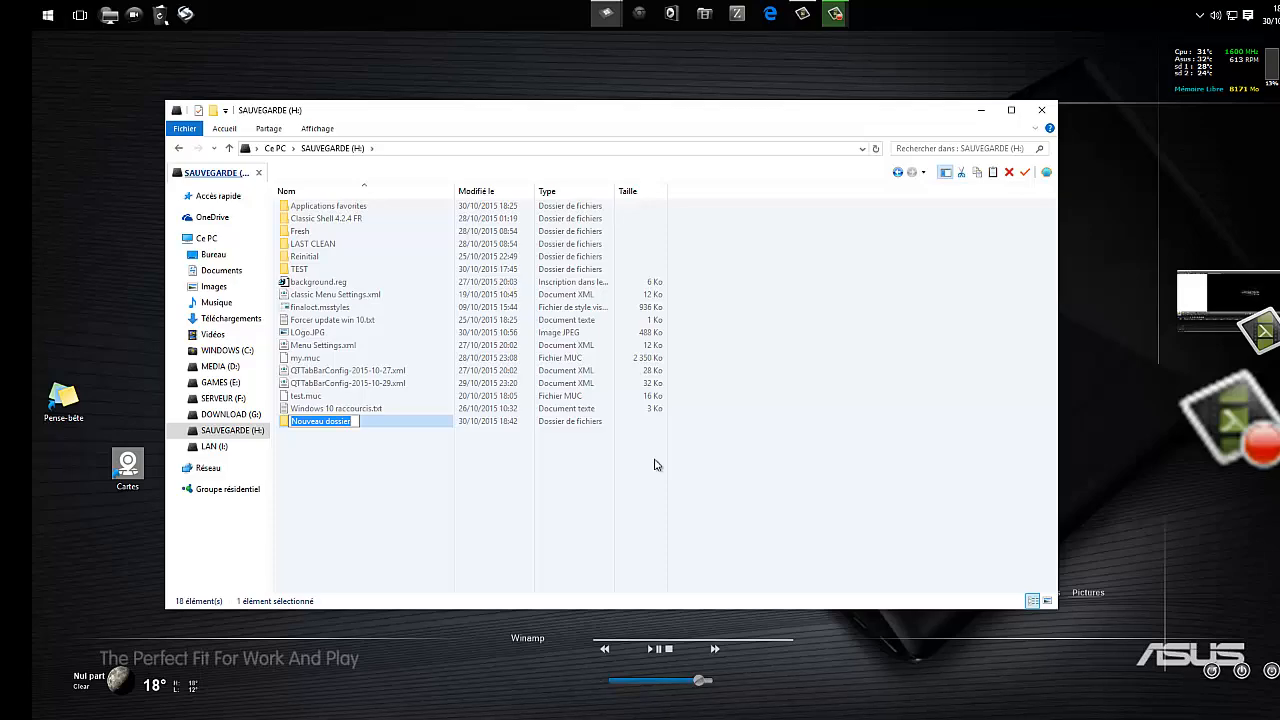
{"action": "type", "text": "App favorites"}
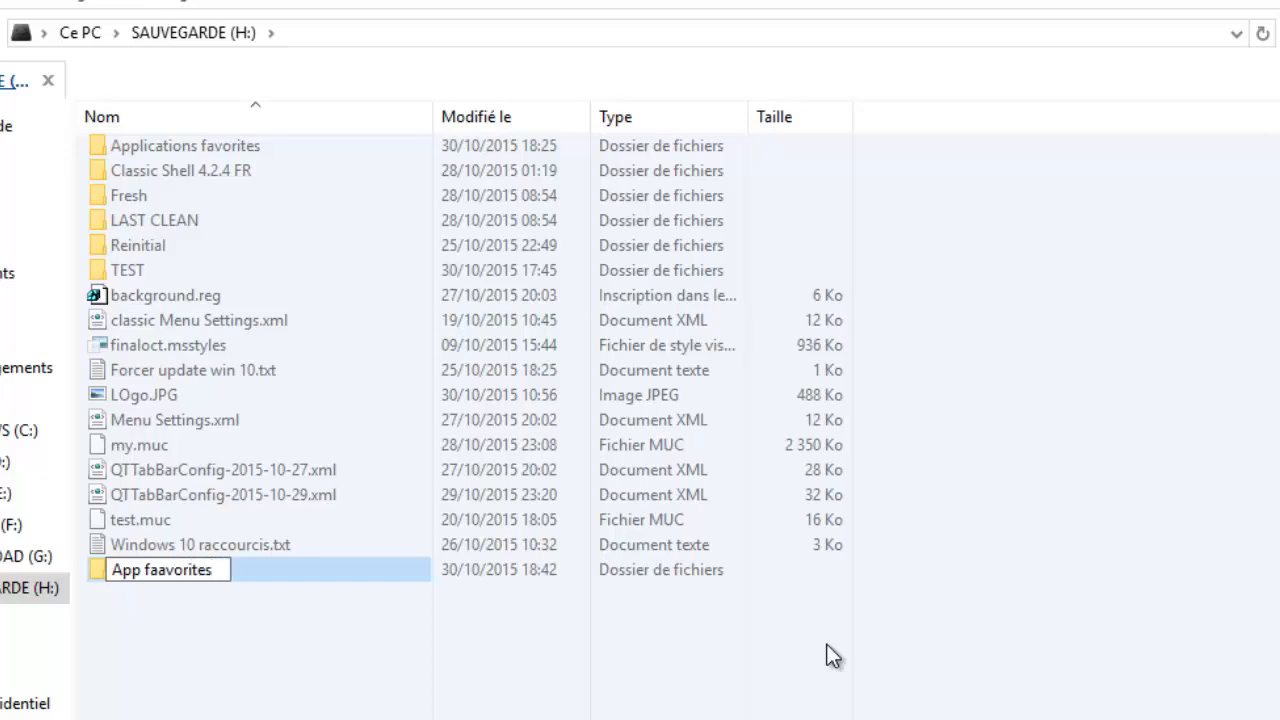
{"action": "key", "text": "BackSpace"}
{"action": "key", "text": "Return"}
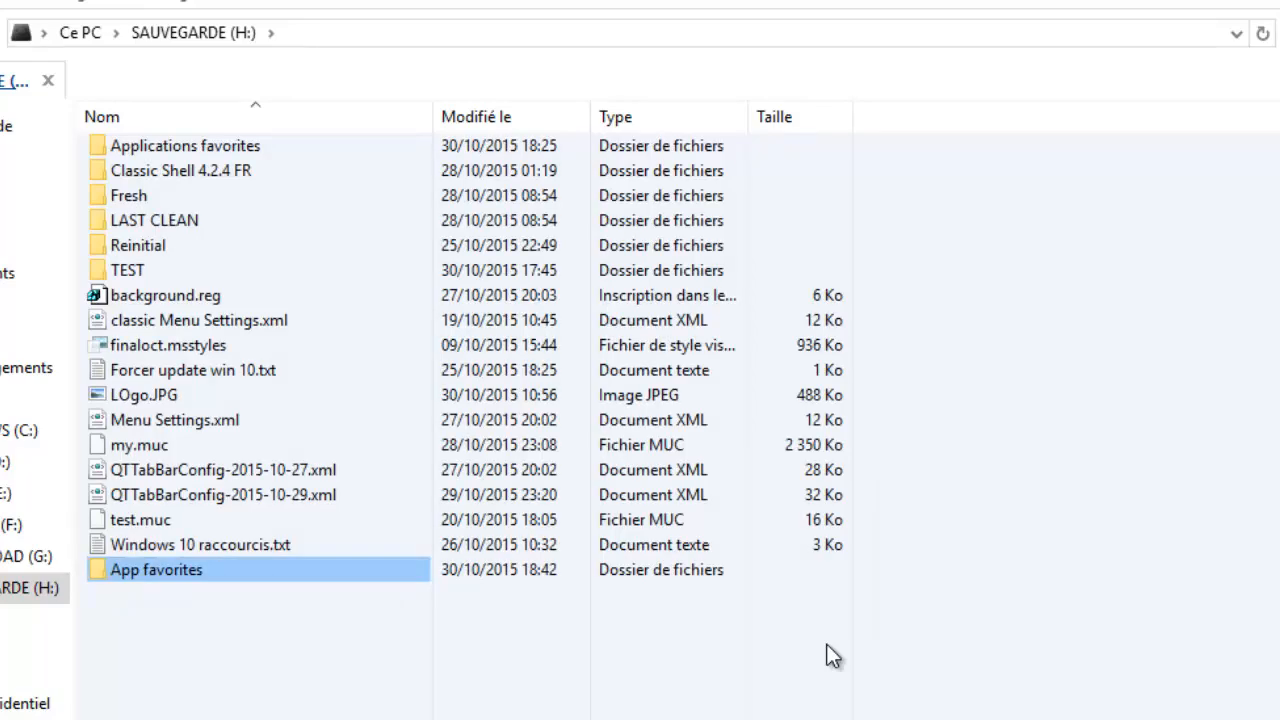
Step: Open the App favorites folder and move the Cartes, Courrier and Pense-bête desktop shortcuts into it
{"action": "double_click", "coordinate": [223, 569]}
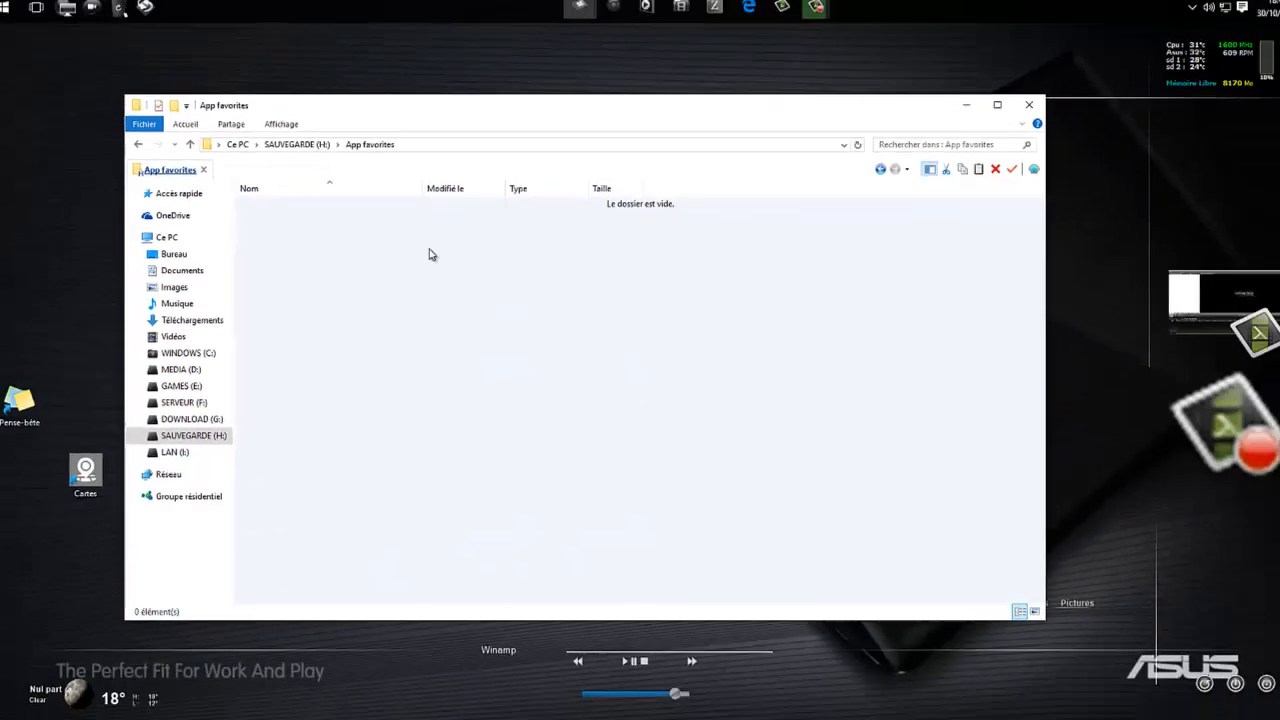
{"action": "left_click_drag", "start_coordinate": [462, 120], "coordinate": [607, 136]}
{"action": "left_click_drag", "start_coordinate": [224, 544], "coordinate": [659, 357]}
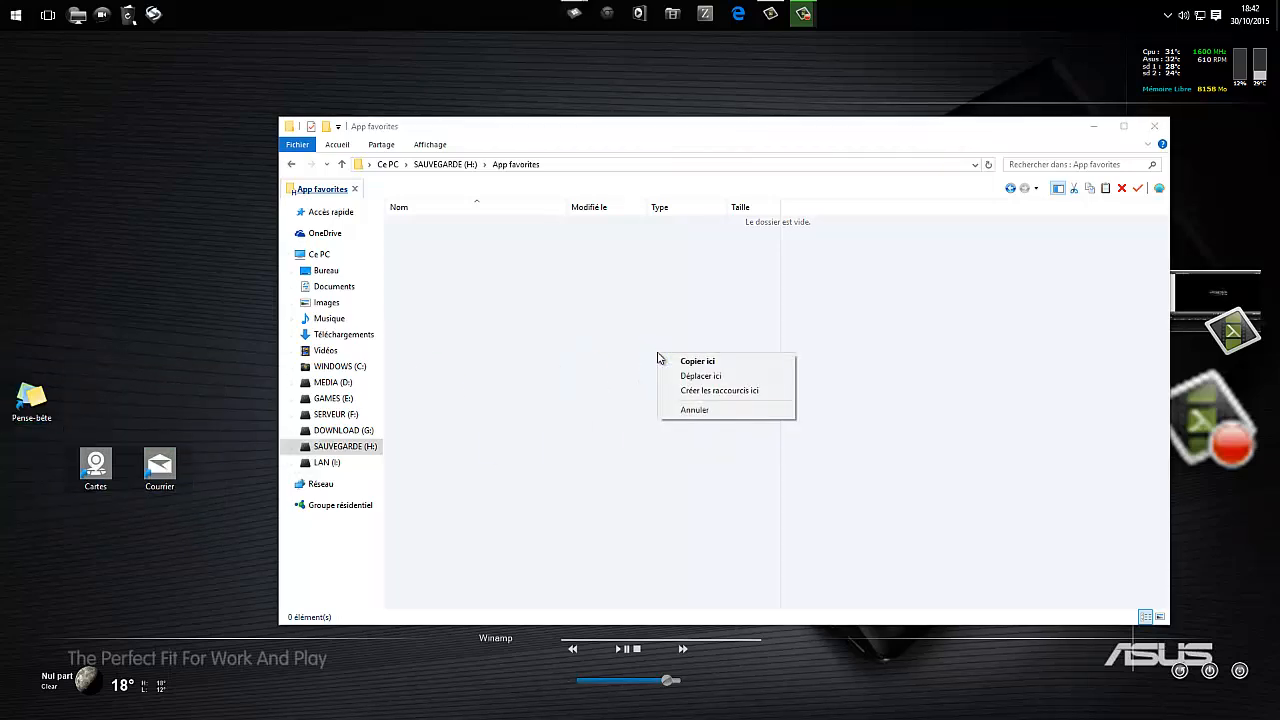
{"action": "left_click", "coordinate": [703, 376]}
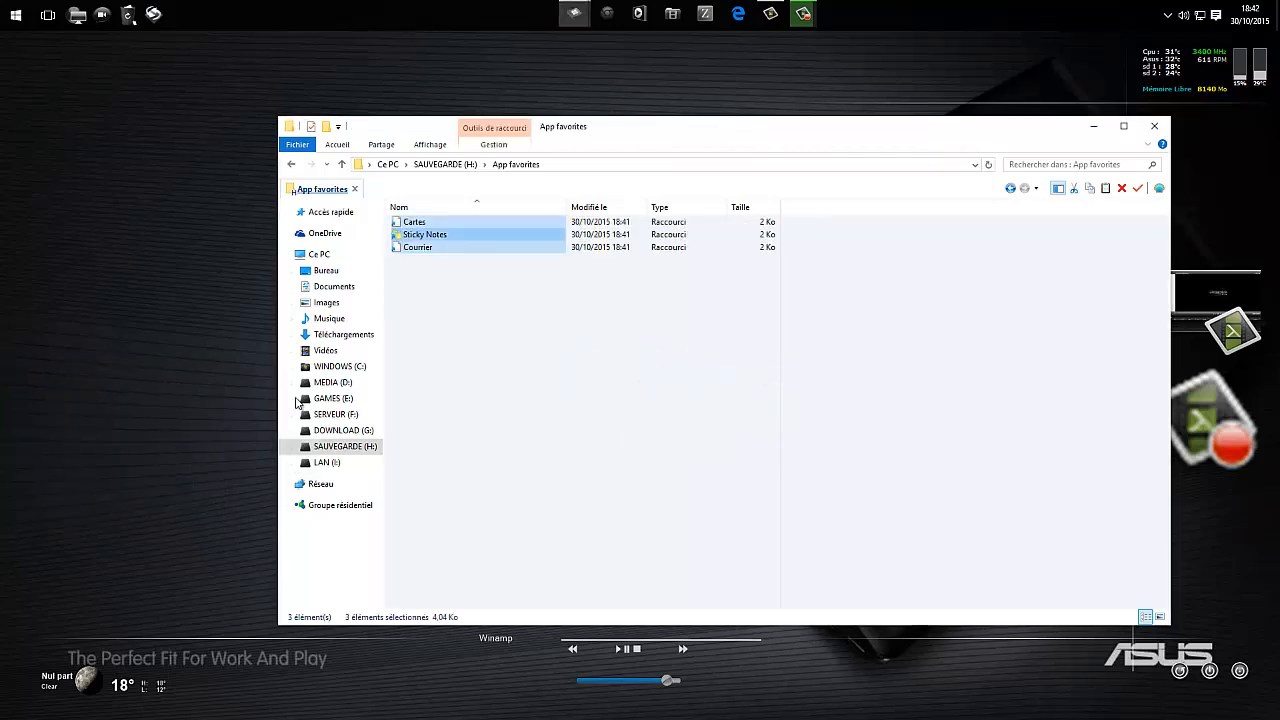
Step: Reposition the App favorites window, deselect its shortcuts and minimize it
{"action": "left_click_drag", "start_coordinate": [685, 138], "coordinate": [588, 131]}
{"action": "left_click", "coordinate": [30, 17]}
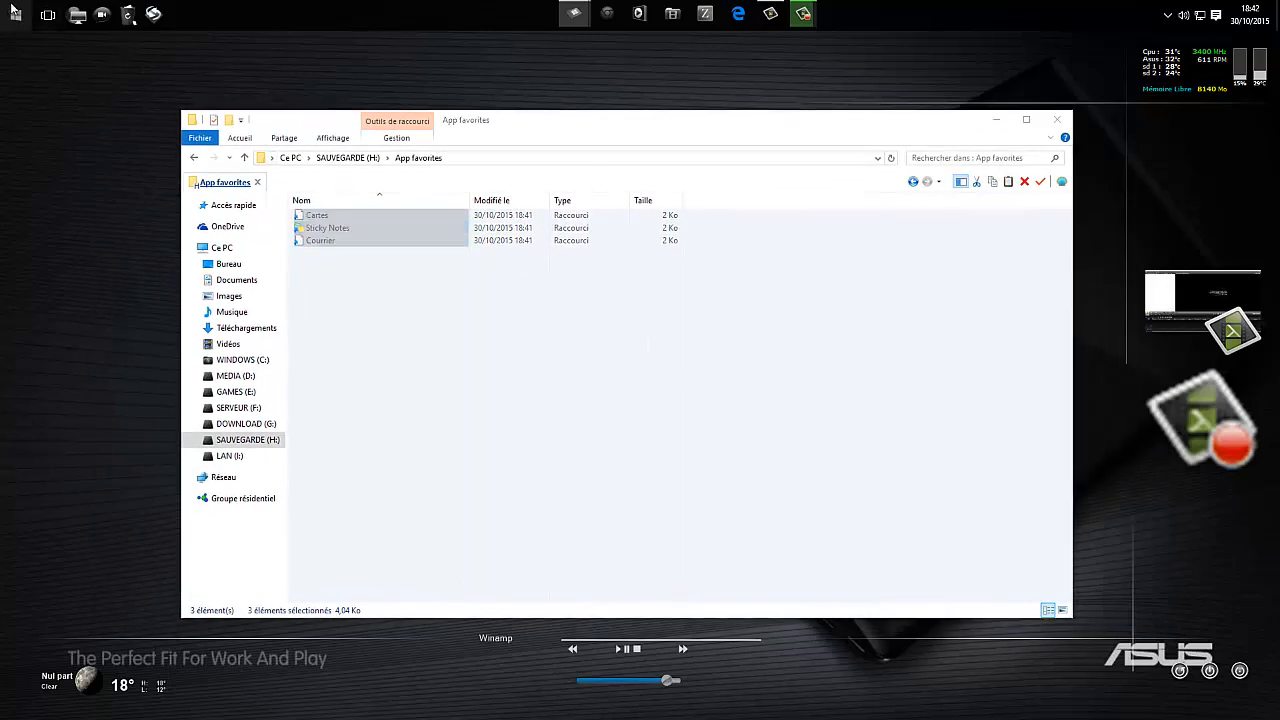
{"action": "left_click", "coordinate": [740, 405]}
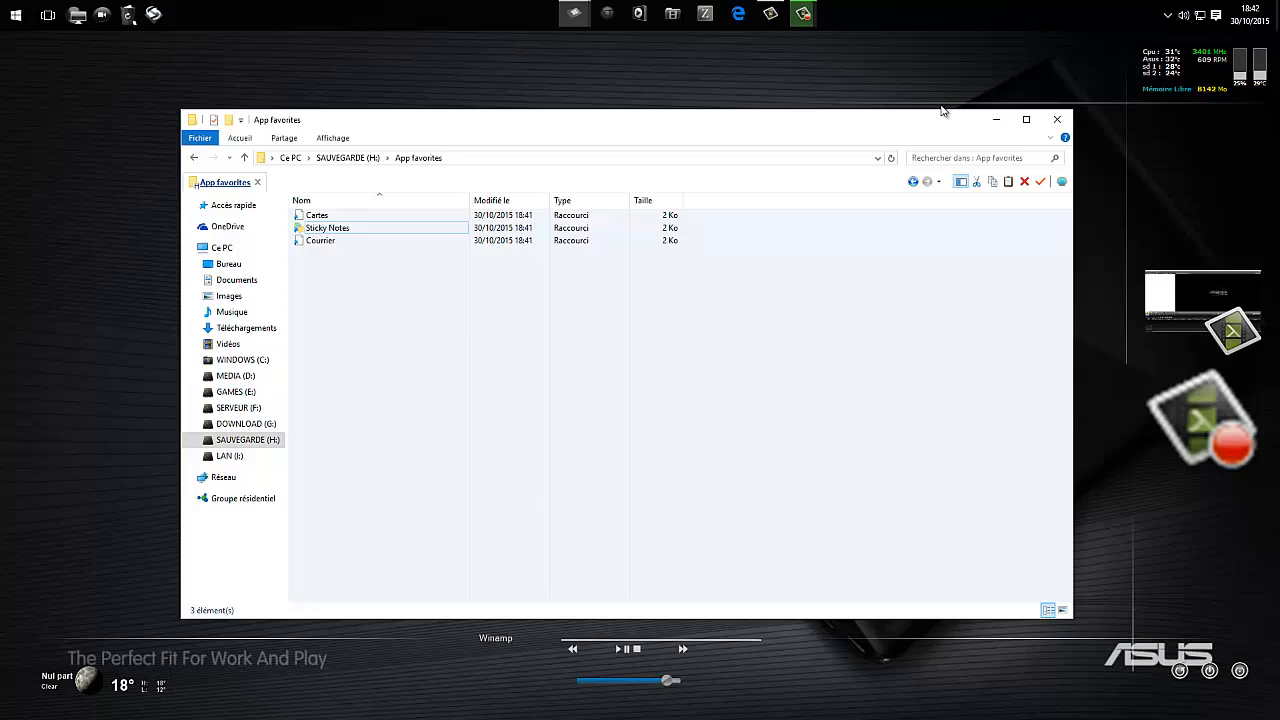
{"action": "left_click", "coordinate": [993, 121]}
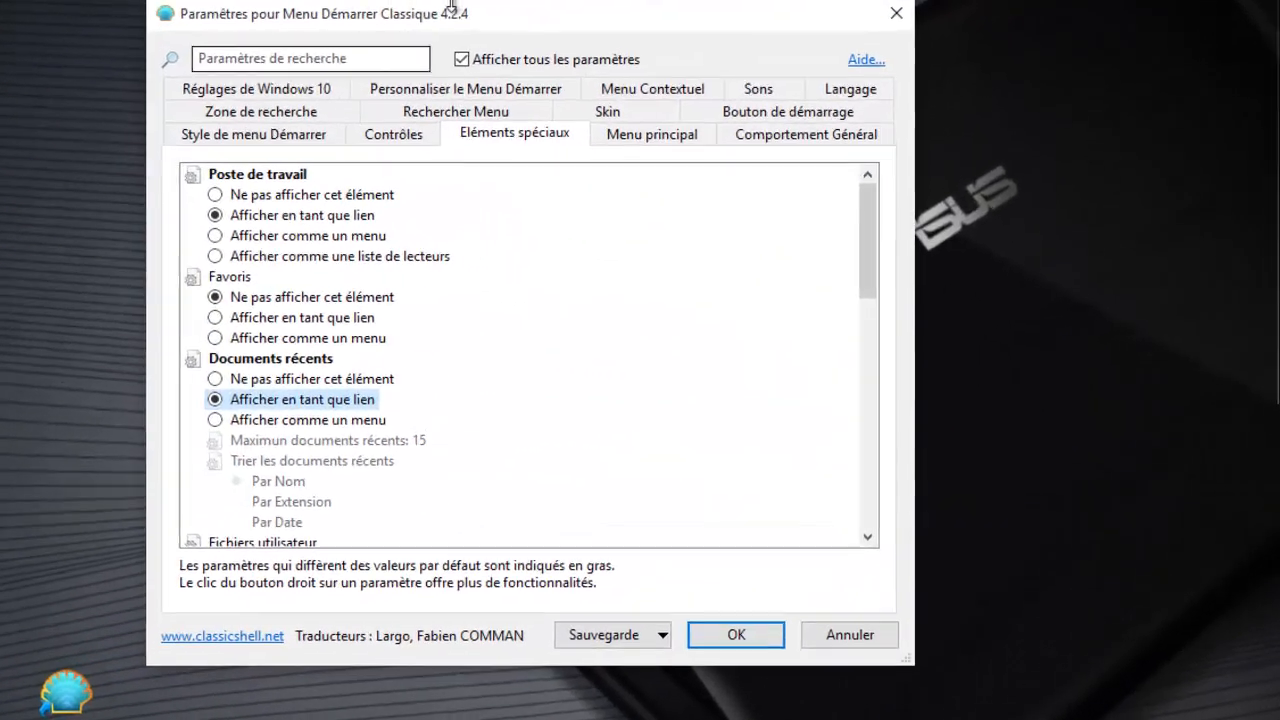
Step: Show the start menu customization settings and compare the current menu elements with the start menu
{"action": "left_click_drag", "start_coordinate": [464, 18], "coordinate": [365, 48]}
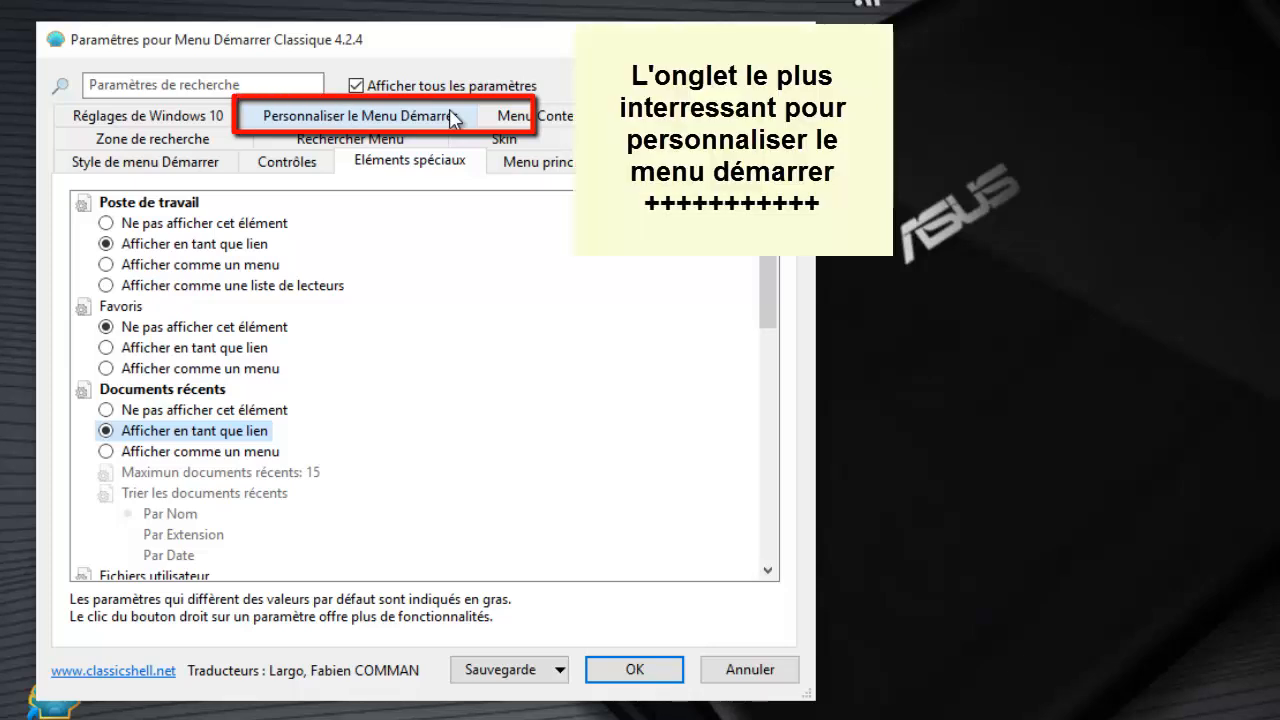
{"action": "left_click", "coordinate": [375, 118]}
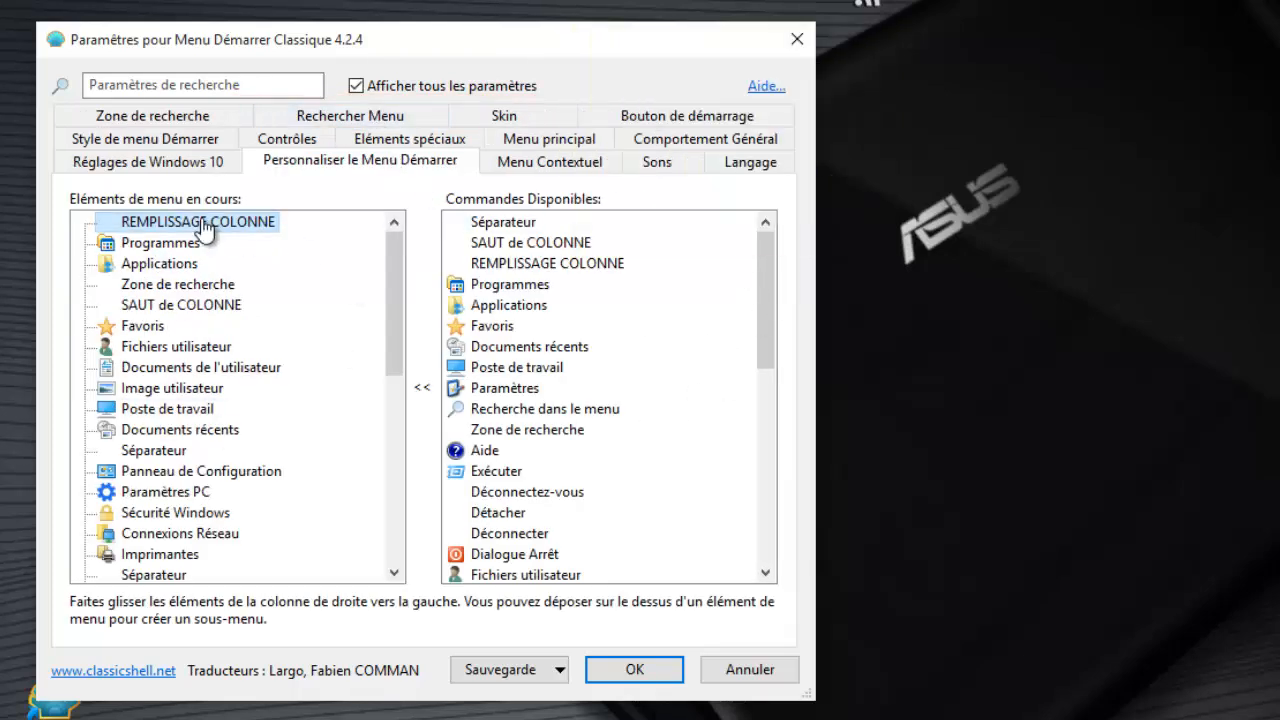
{"action": "scroll", "coordinate": [250, 280], "scroll_direction": "down", "scroll_amount": 7}
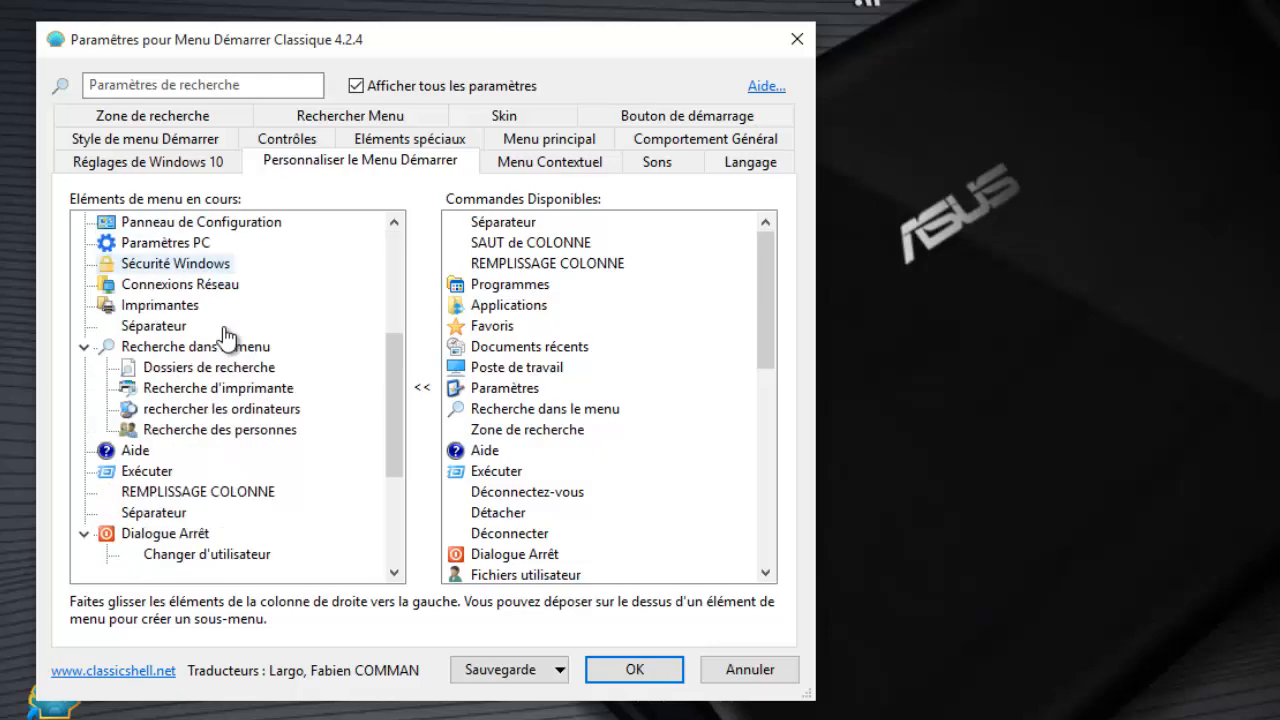
{"action": "left_click", "coordinate": [15, 15]}
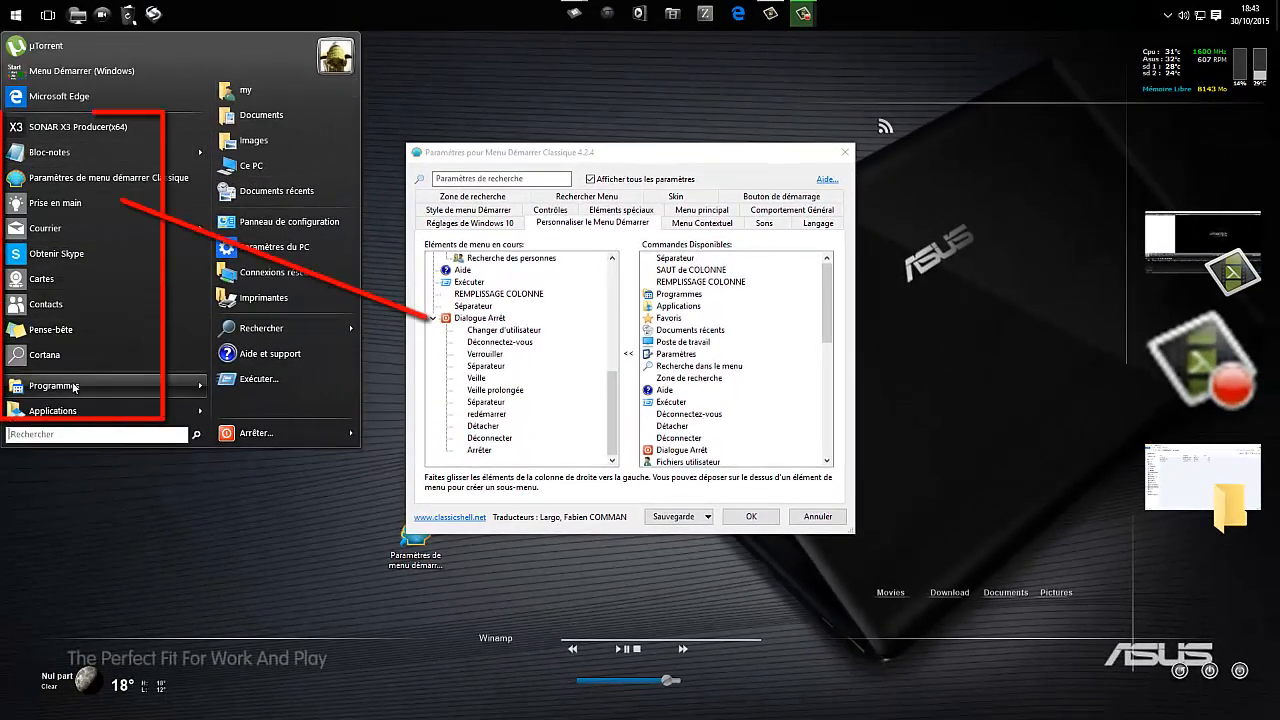
{"action": "mouse_move", "coordinate": [73, 387]}
{"action": "left_click_drag", "start_coordinate": [611, 412], "coordinate": [611, 299]}
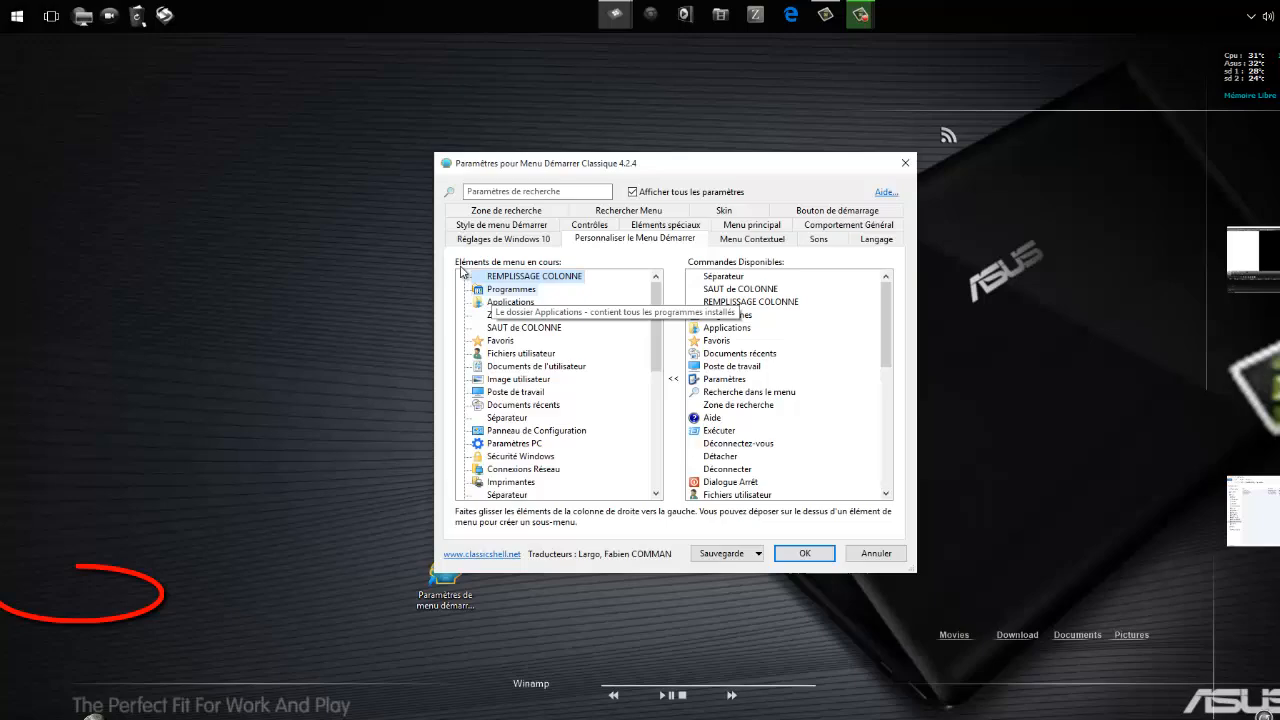
Step: Examine the contents of the Programmes and Applications entries in the start menu against the current menu elements
{"action": "left_click", "coordinate": [15, 15]}
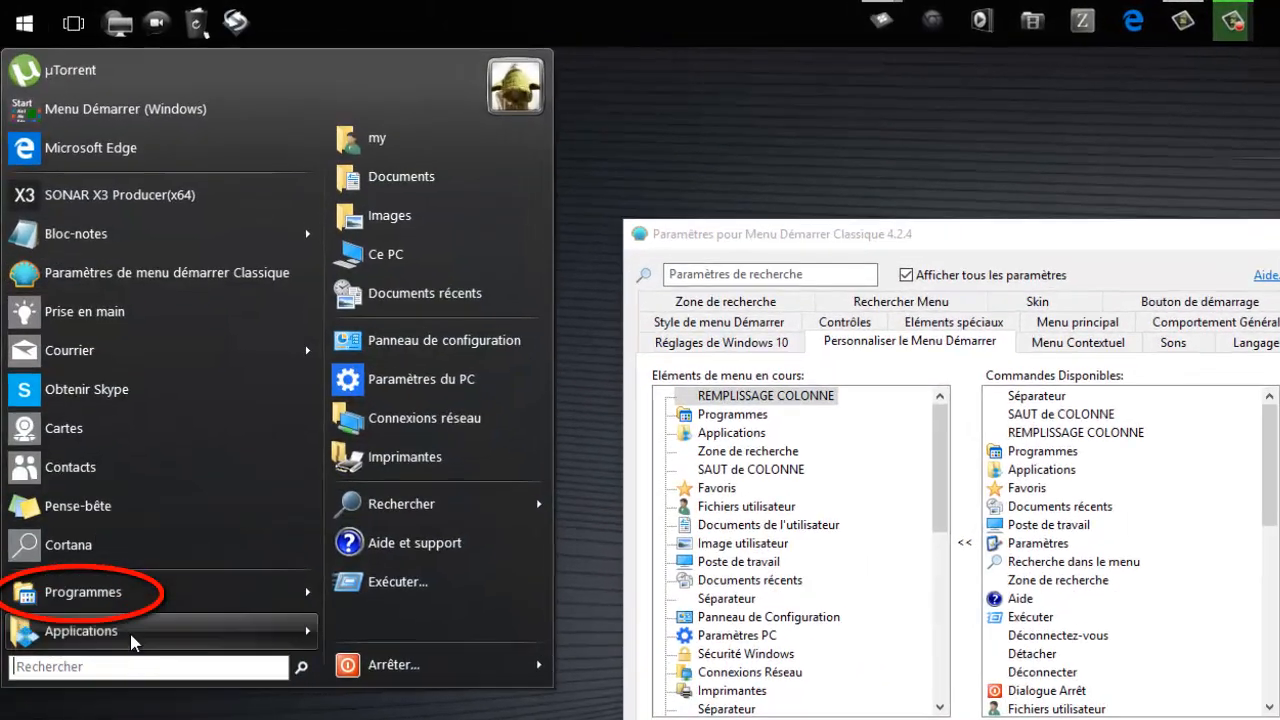
{"action": "left_click", "coordinate": [870, 363]}
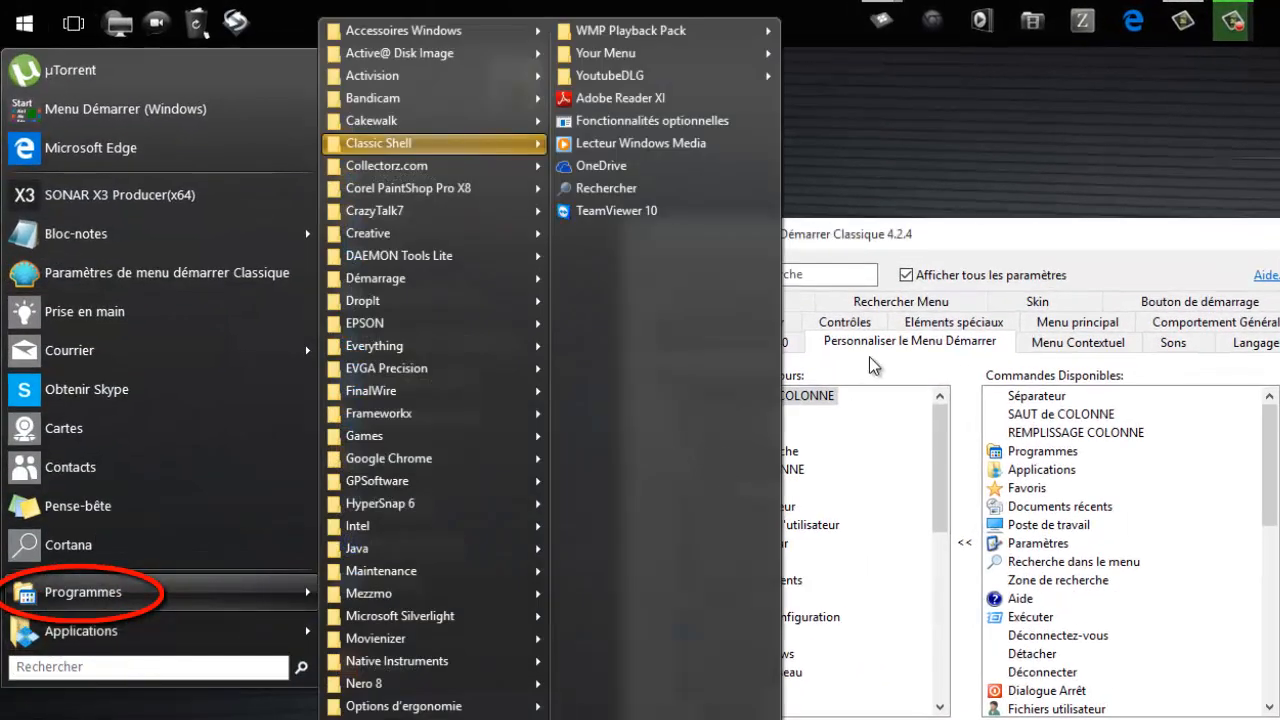
{"action": "left_click", "coordinate": [22, 22]}
{"action": "mouse_move", "coordinate": [166, 636]}
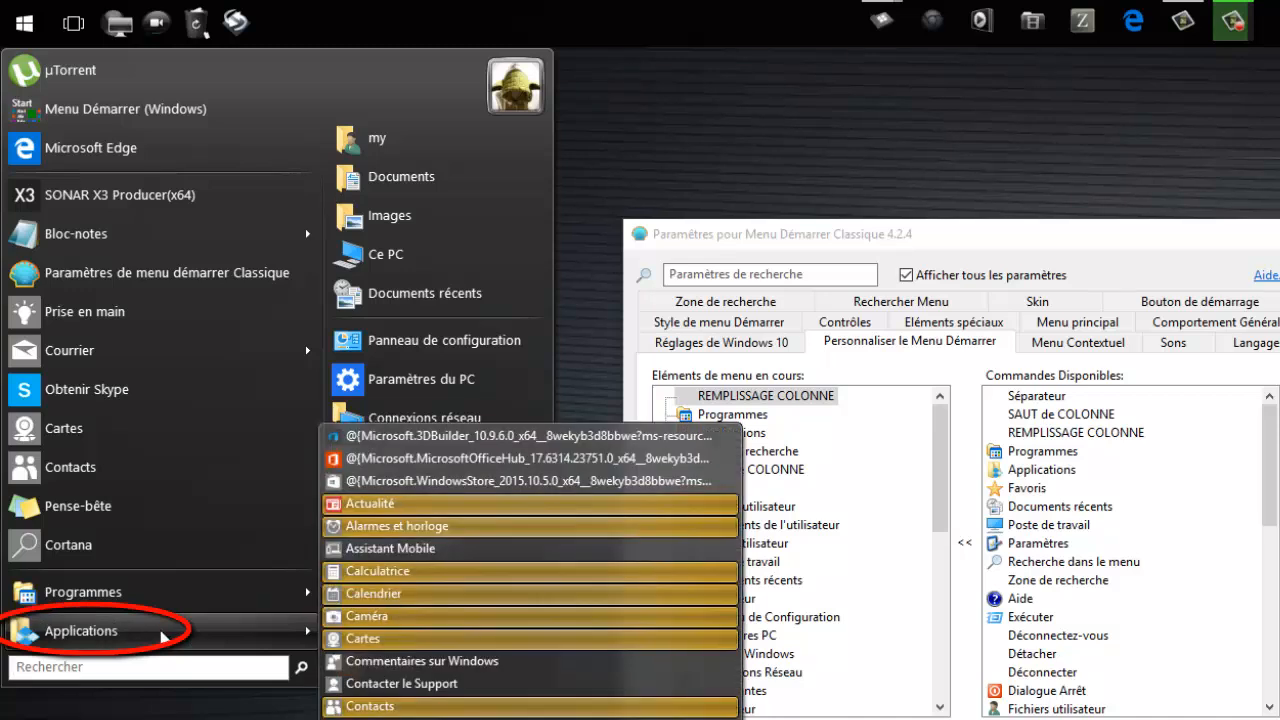
{"action": "left_click", "coordinate": [944, 448]}
{"action": "scroll", "coordinate": [771, 434], "scroll_direction": "down", "scroll_amount": 1}
{"action": "scroll", "coordinate": [776, 452], "scroll_direction": "down", "scroll_amount": 1}
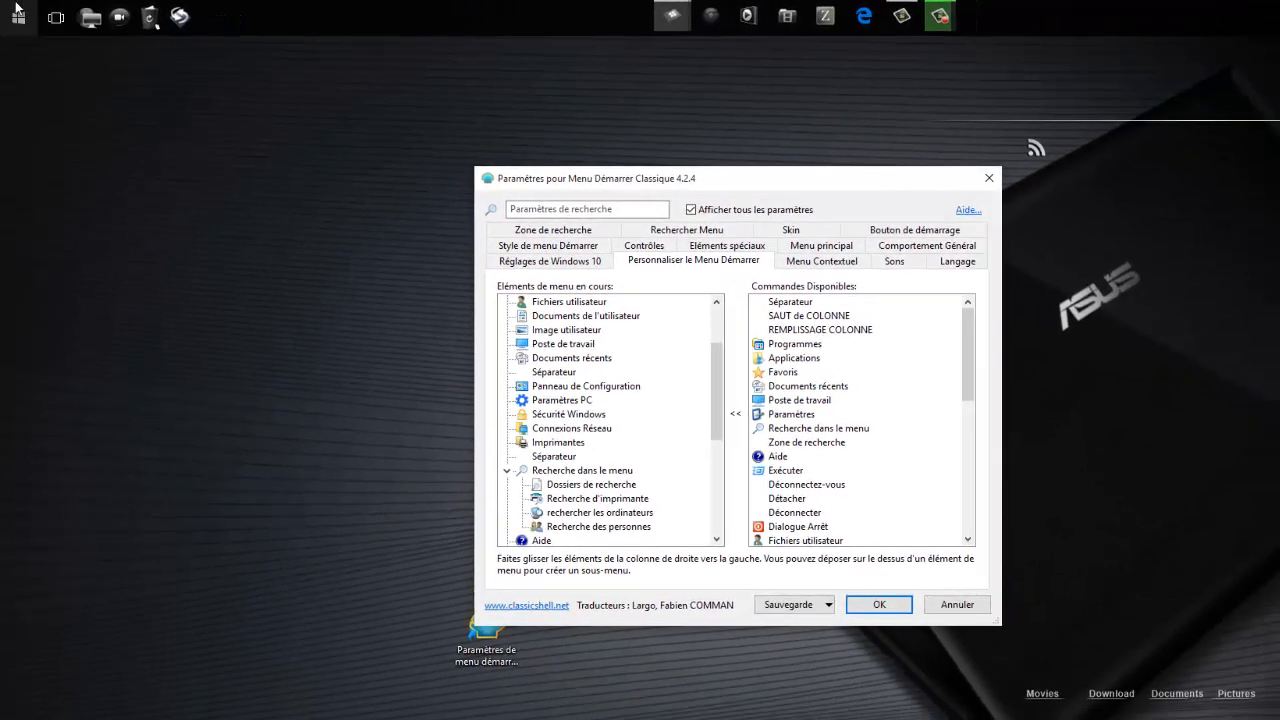
Step: Compare the sub-items of Dialogue Arrêt in the settings with the Arrêter submenu of the start menu
{"action": "left_click", "coordinate": [17, 15]}
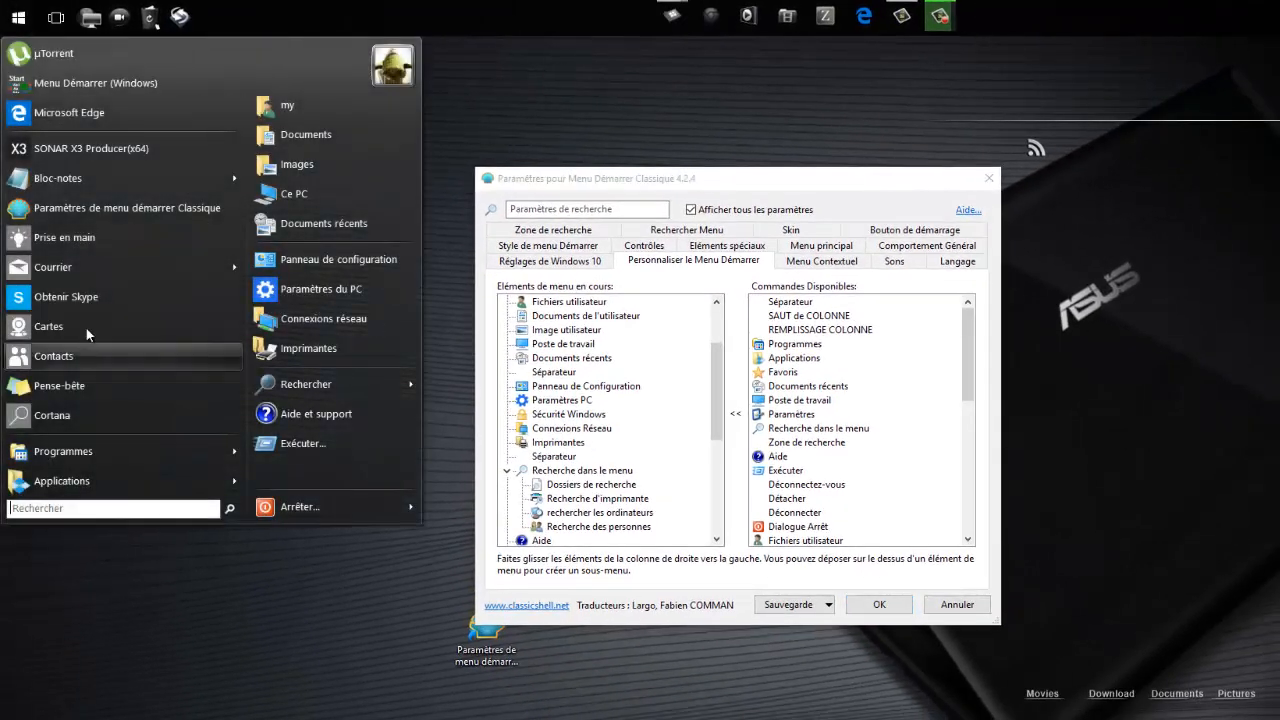
{"action": "left_click", "coordinate": [88, 451]}
{"action": "left_click_drag", "start_coordinate": [718, 390], "coordinate": [717, 499]}
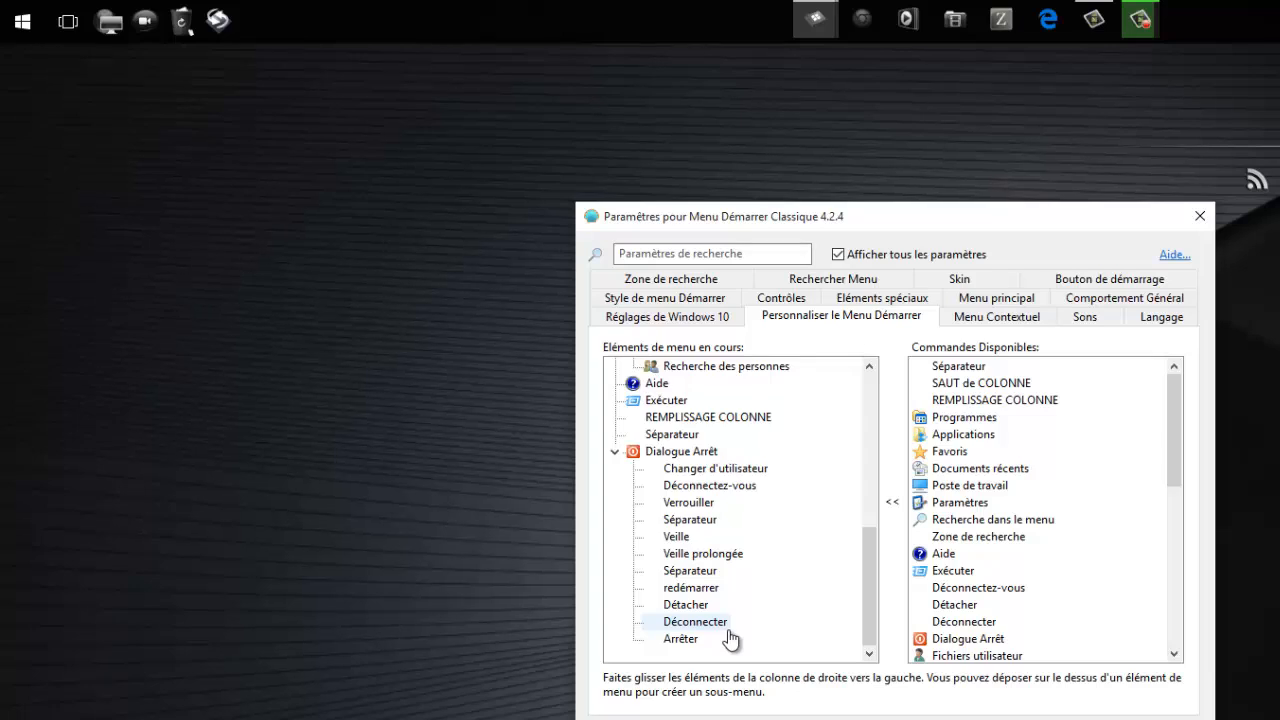
{"action": "left_click", "coordinate": [22, 21]}
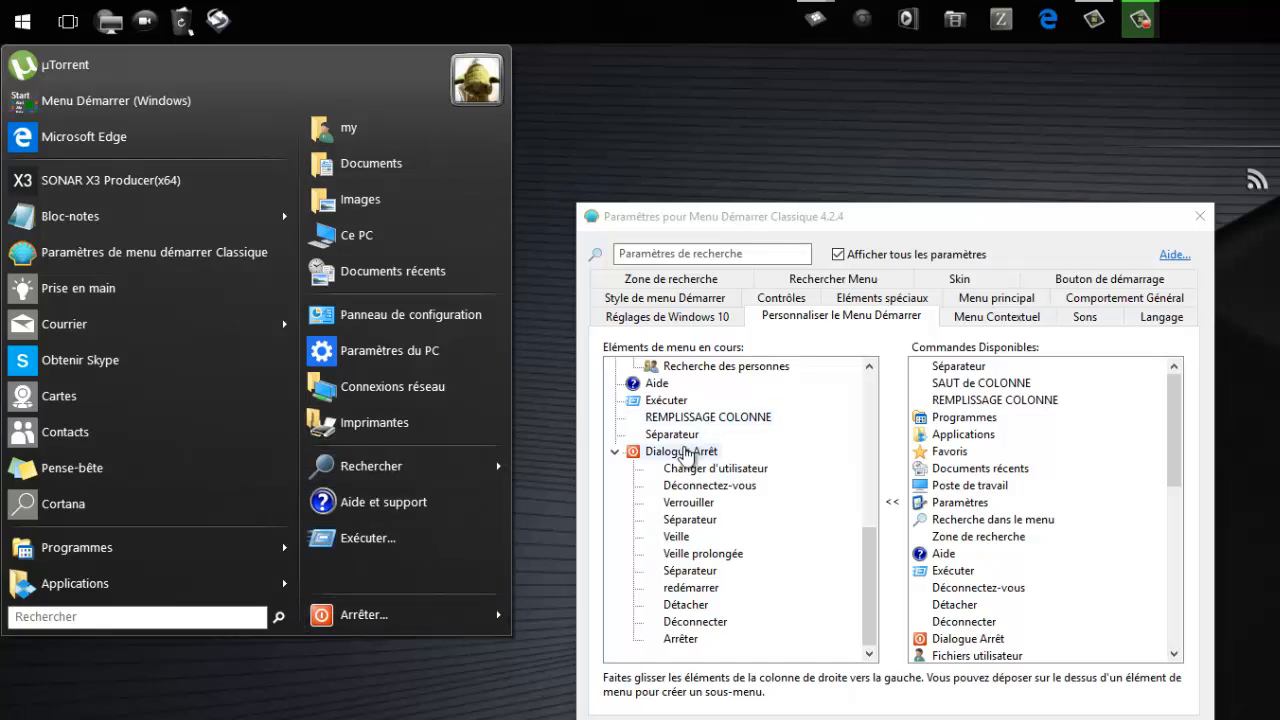
{"action": "mouse_move", "coordinate": [449, 620]}
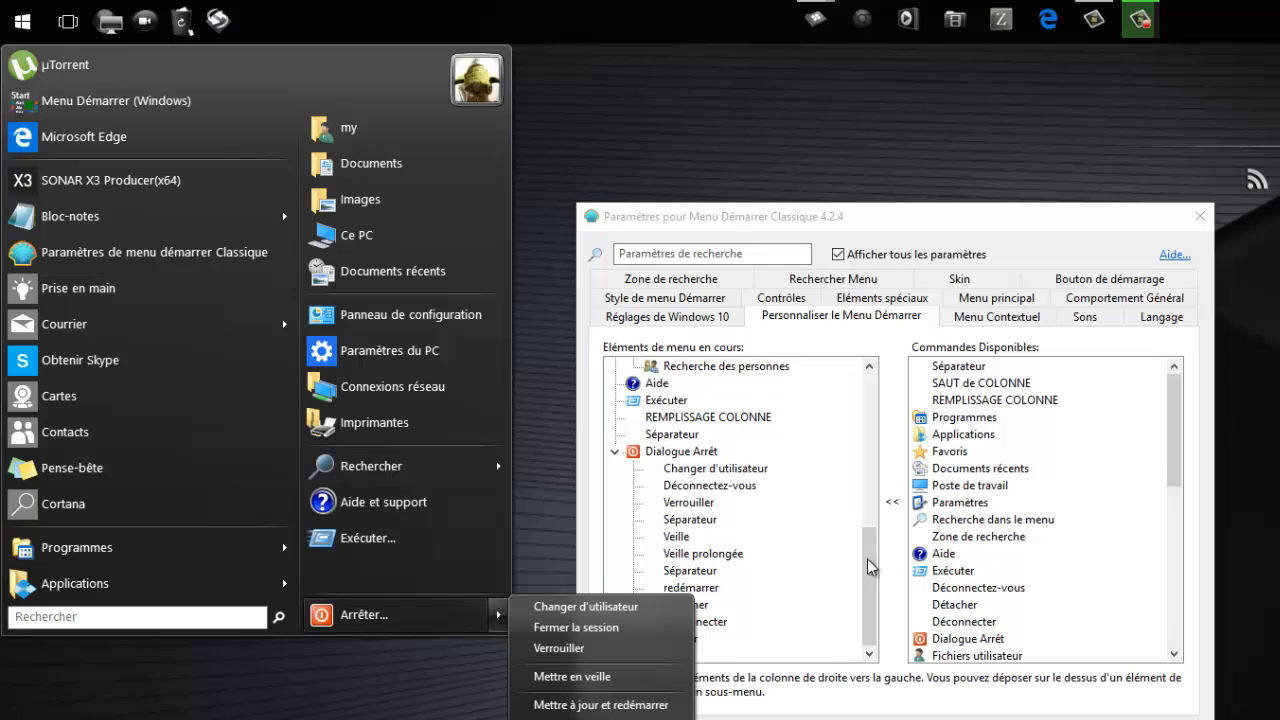
Step: Check the options available for the SAUT de COLONNE element and view the two-column layout of the start menu
{"action": "left_click_drag", "start_coordinate": [867, 558], "coordinate": [869, 404]}
{"action": "right_click", "coordinate": [683, 434]}
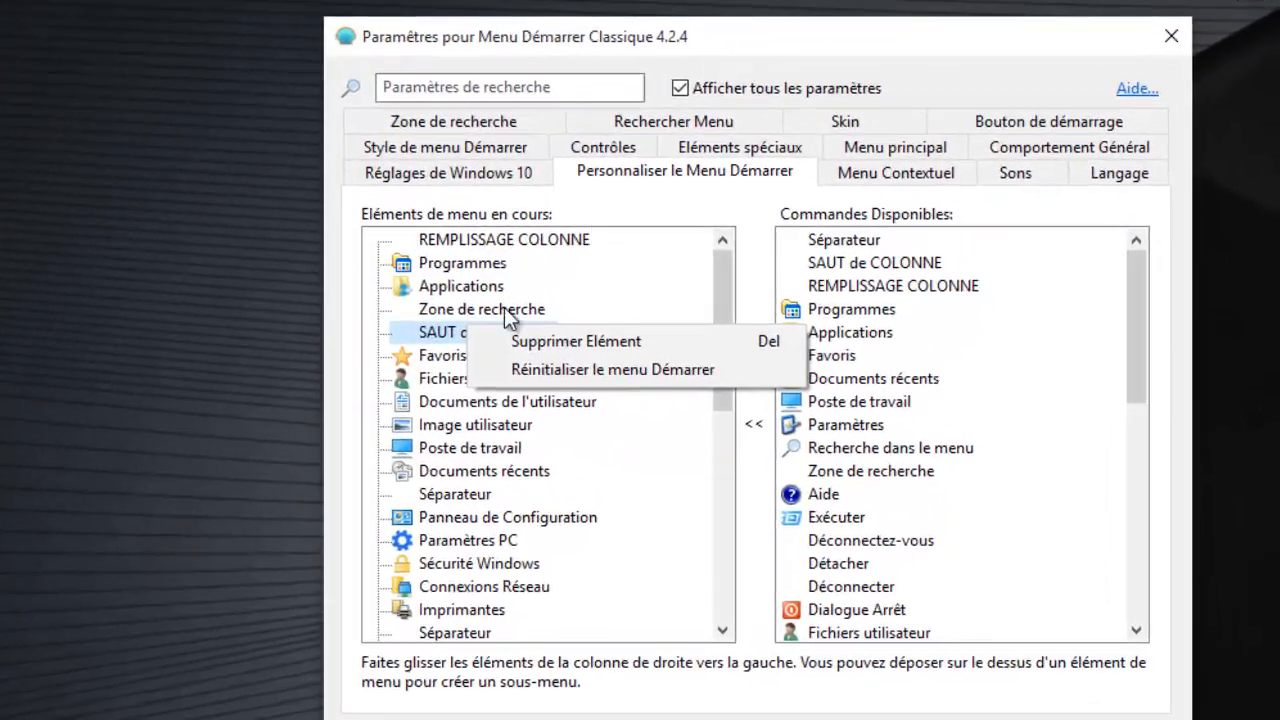
{"action": "left_click", "coordinate": [138, 268]}
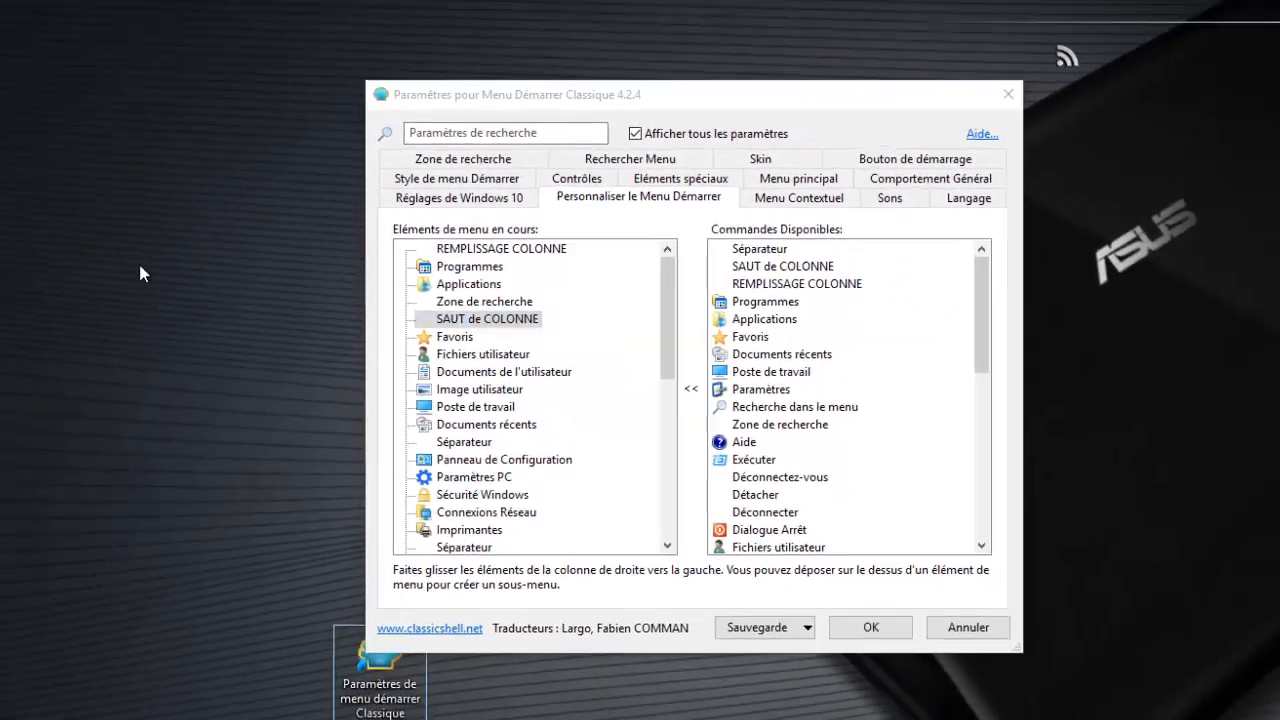
{"action": "left_click", "coordinate": [15, 15]}
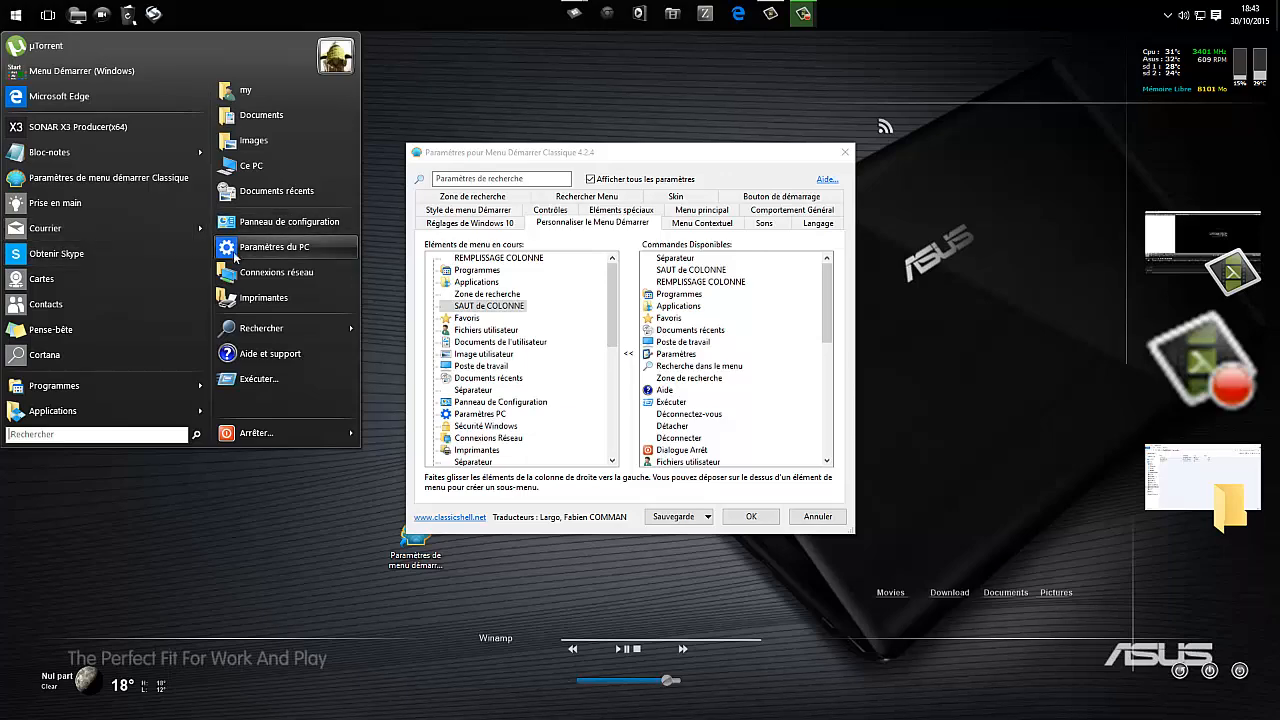
{"action": "left_click", "coordinate": [430, 101]}
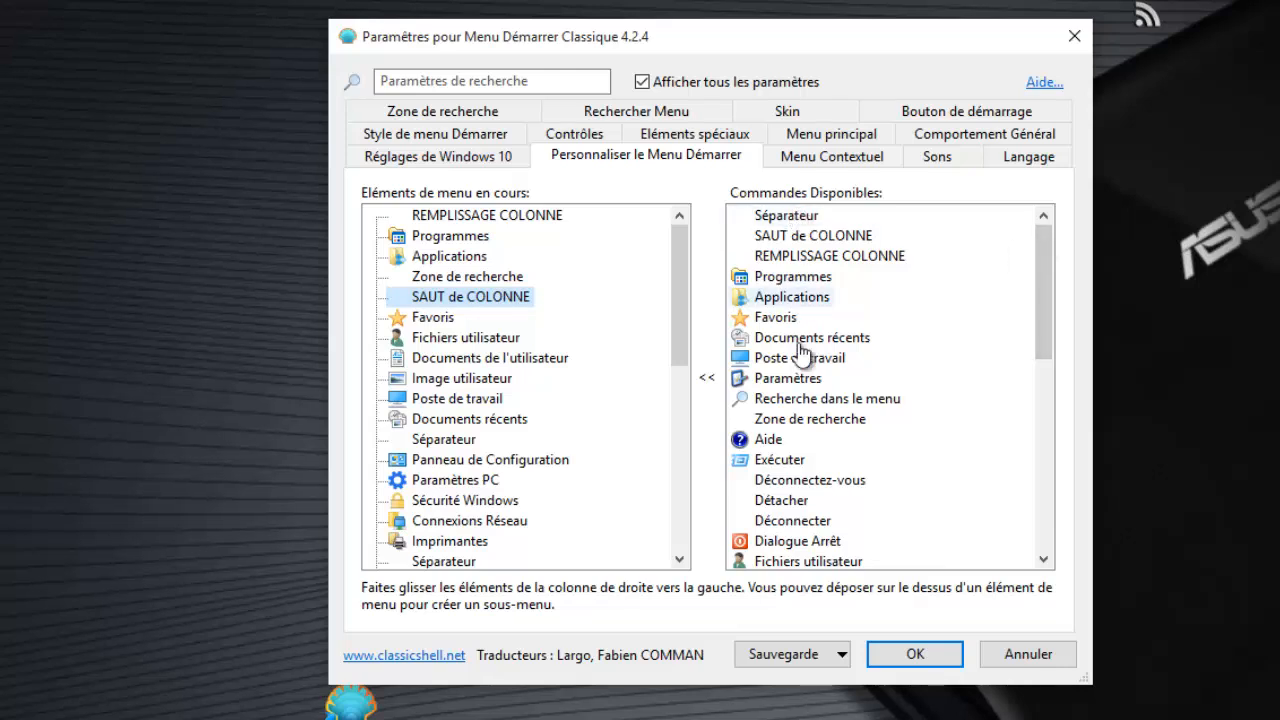
Step: Remove Programmes from the current menu elements and, after checking the start menu, add it back from the available commands above Applications
{"action": "left_click_drag", "start_coordinate": [1049, 247], "coordinate": [1066, 217]}
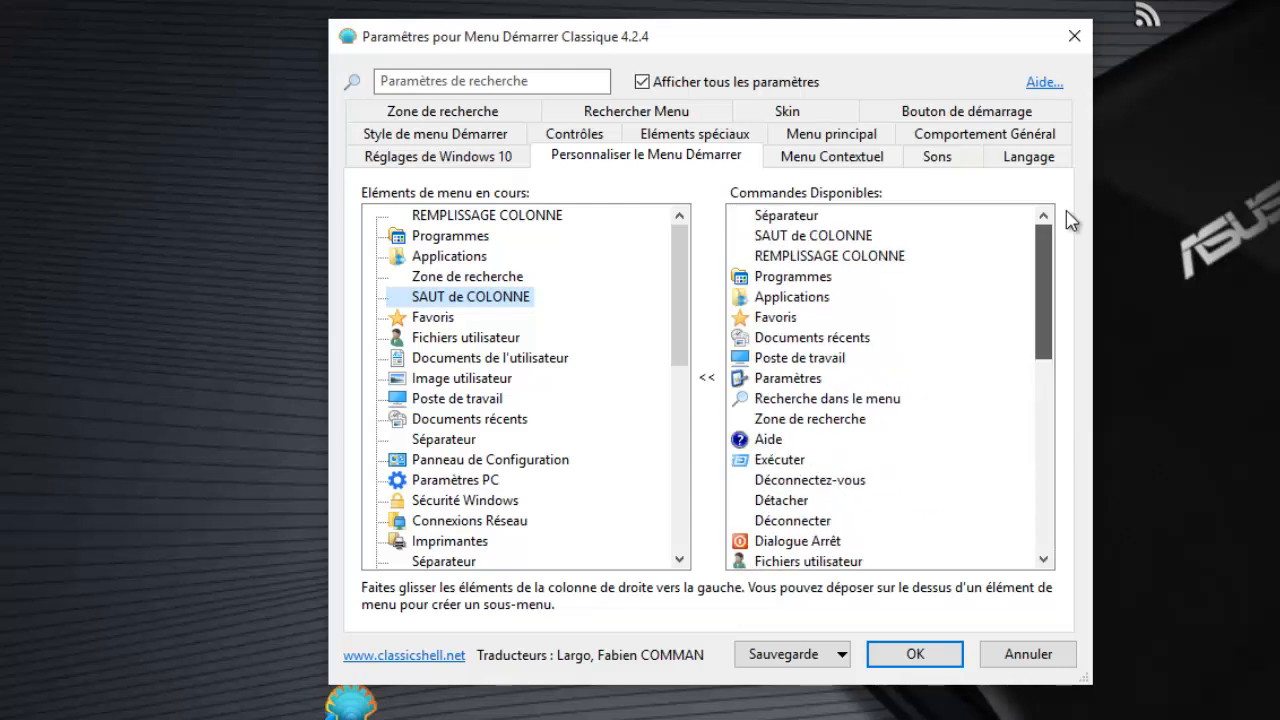
{"action": "right_click", "coordinate": [432, 243]}
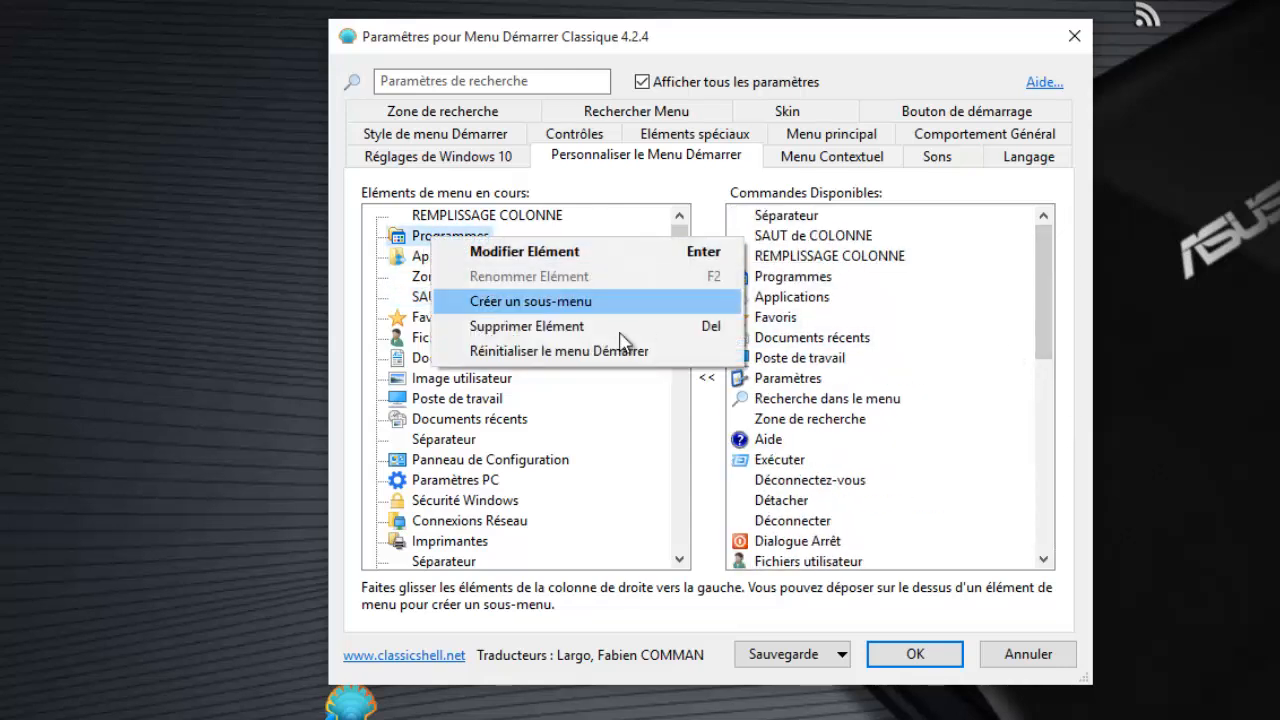
{"action": "left_click", "coordinate": [543, 337]}
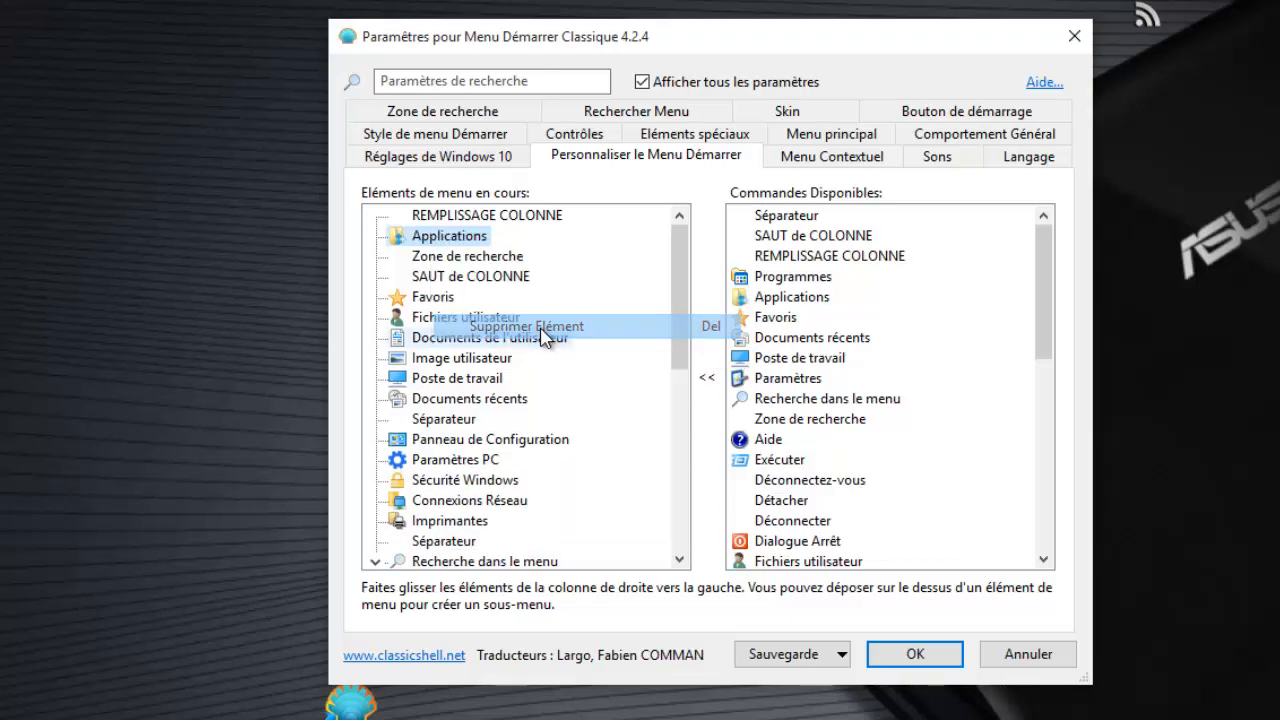
{"action": "key", "text": "super"}
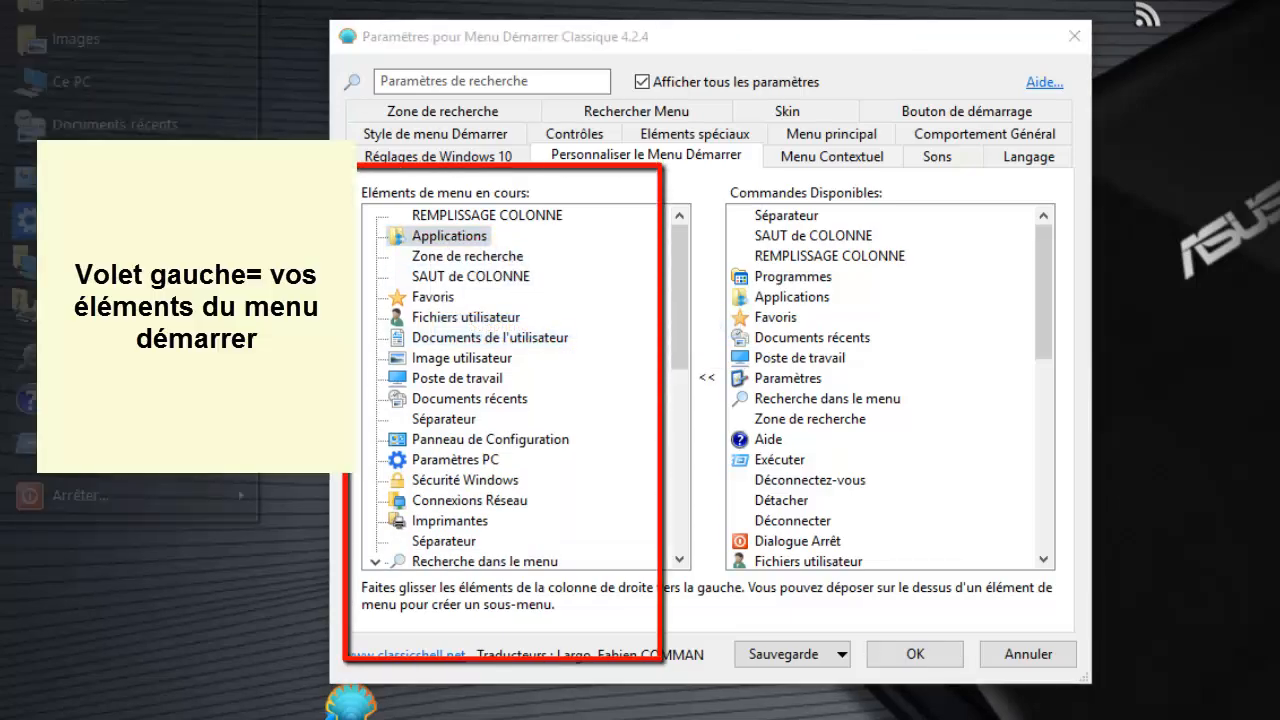
{"action": "mouse_move", "coordinate": [60, 376]}
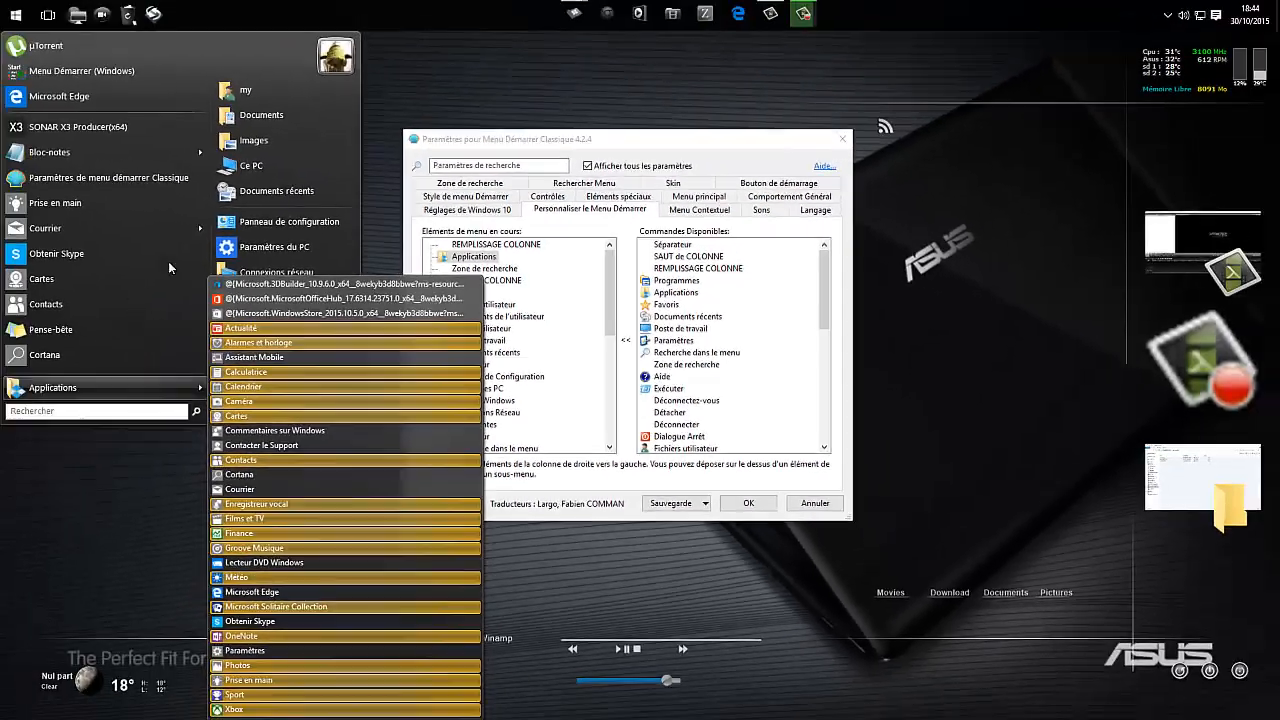
{"action": "left_click", "coordinate": [365, 10]}
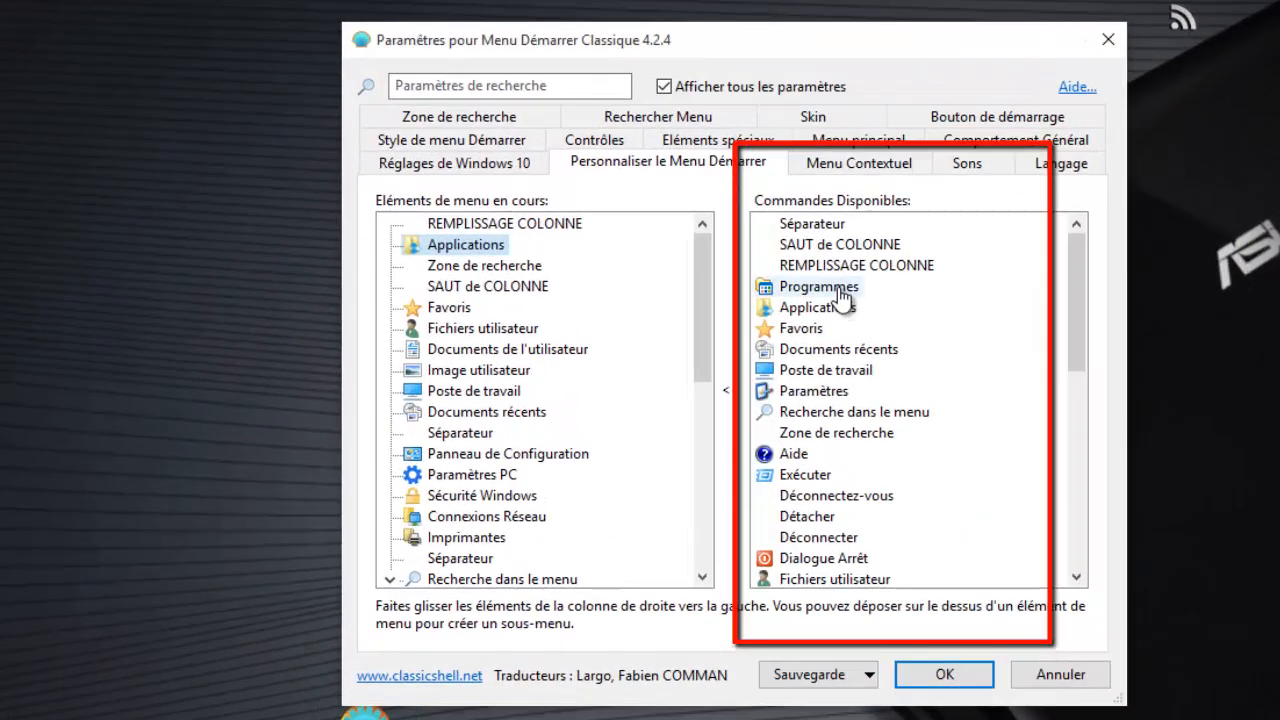
{"action": "mouse_move", "coordinate": [843, 290]}
{"action": "left_mouse_down"}
{"action": "mouse_move", "coordinate": [557, 257]}
{"action": "mouse_move", "coordinate": [503, 266]}
{"action": "mouse_move", "coordinate": [467, 246]}
{"action": "left_mouse_up"}
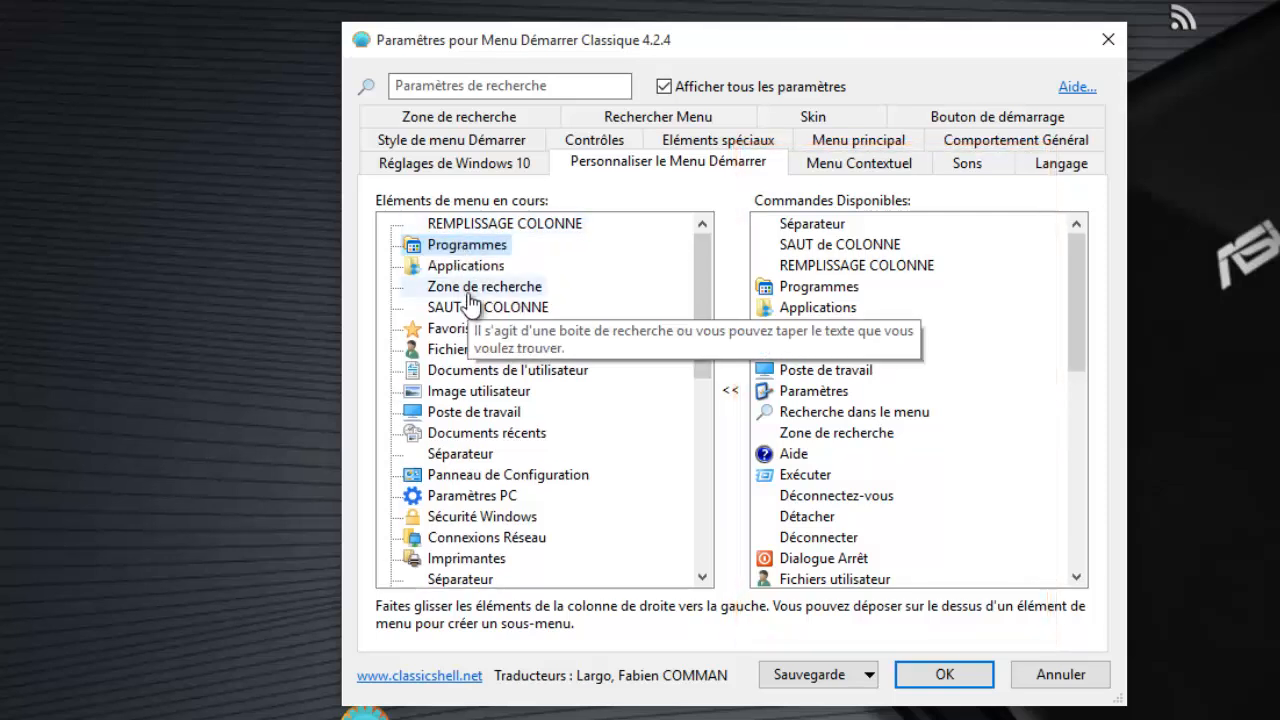
Step: Move Programmes below Applications in the current menu elements and check their order in the start menu
{"action": "mouse_move", "coordinate": [480, 252]}
{"action": "left_mouse_down"}
{"action": "mouse_move", "coordinate": [480, 279]}
{"action": "mouse_move", "coordinate": [500, 300]}
{"action": "mouse_move", "coordinate": [487, 248]}
{"action": "left_mouse_up"}
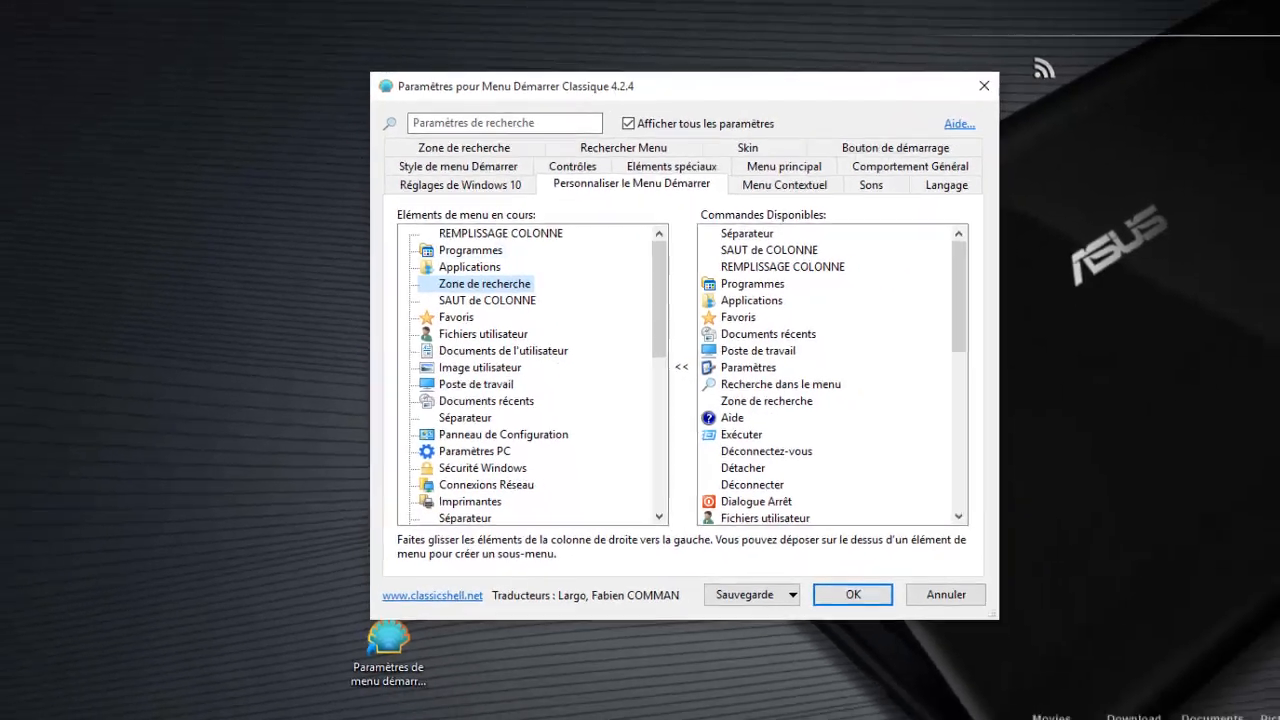
{"action": "left_click", "coordinate": [27, 10]}
{"action": "mouse_move", "coordinate": [122, 212]}
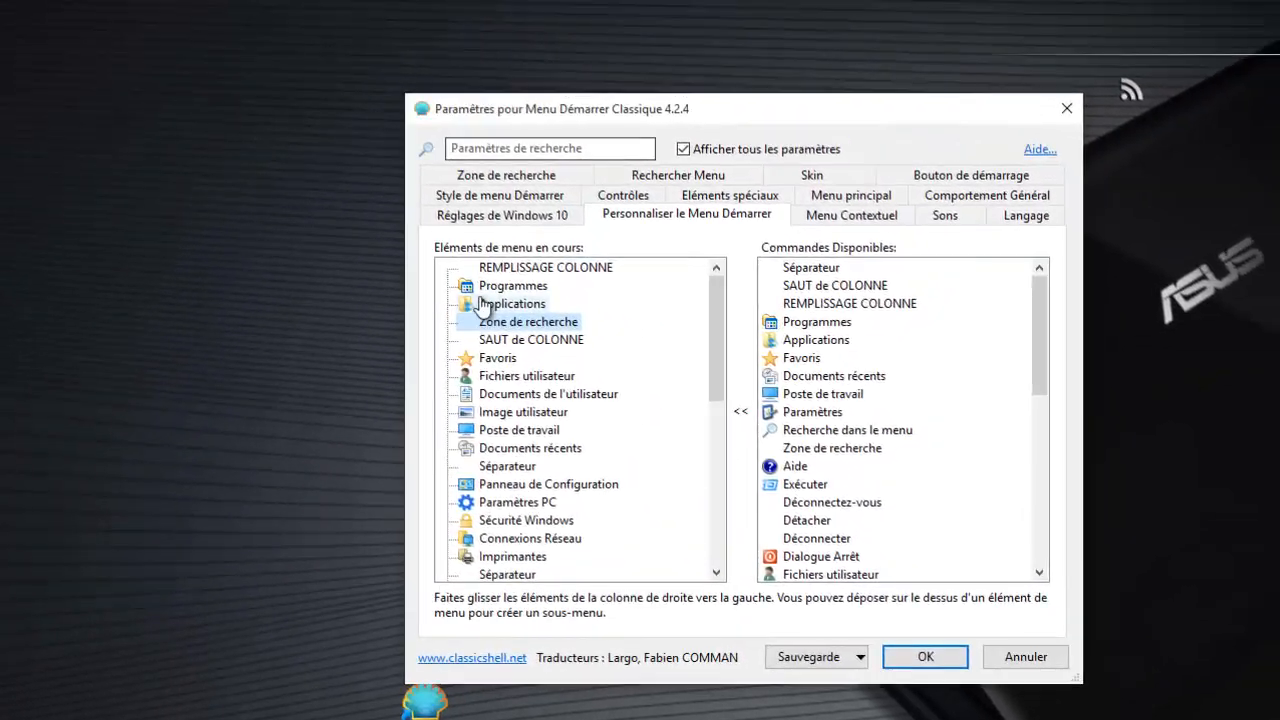
{"action": "left_click_drag", "start_coordinate": [484, 287], "coordinate": [509, 320]}
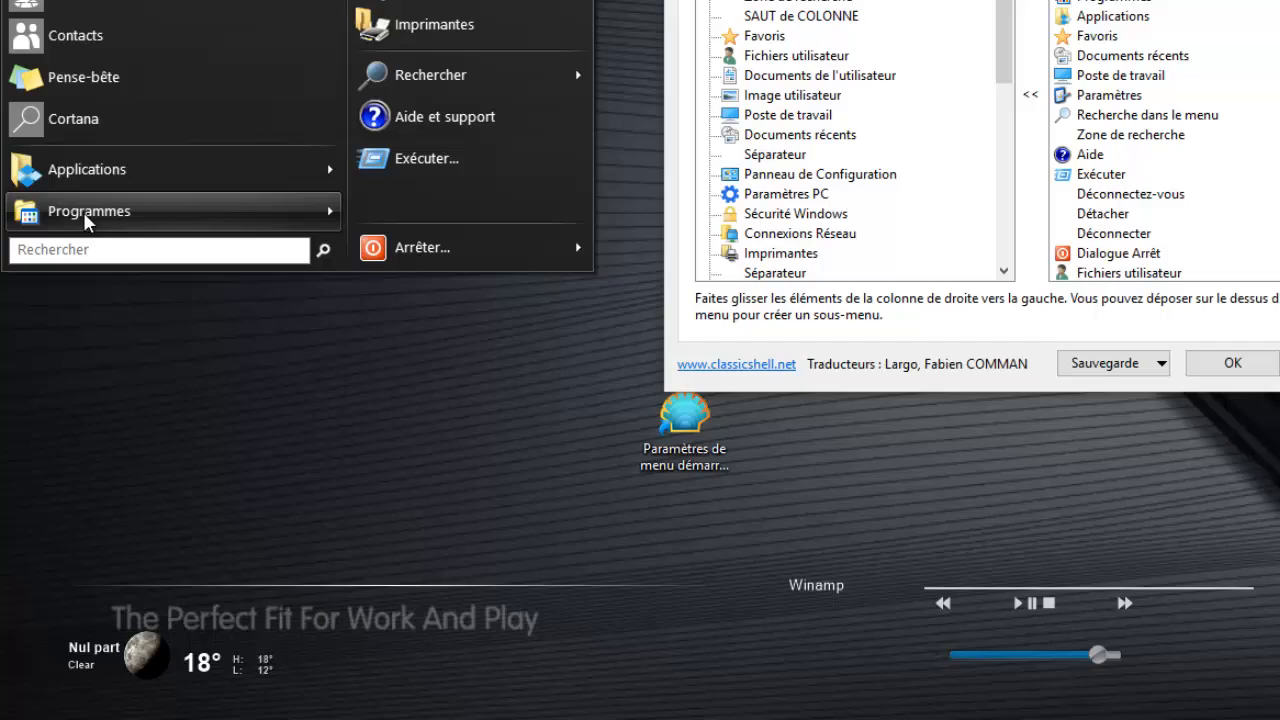
{"action": "mouse_move", "coordinate": [88, 165]}
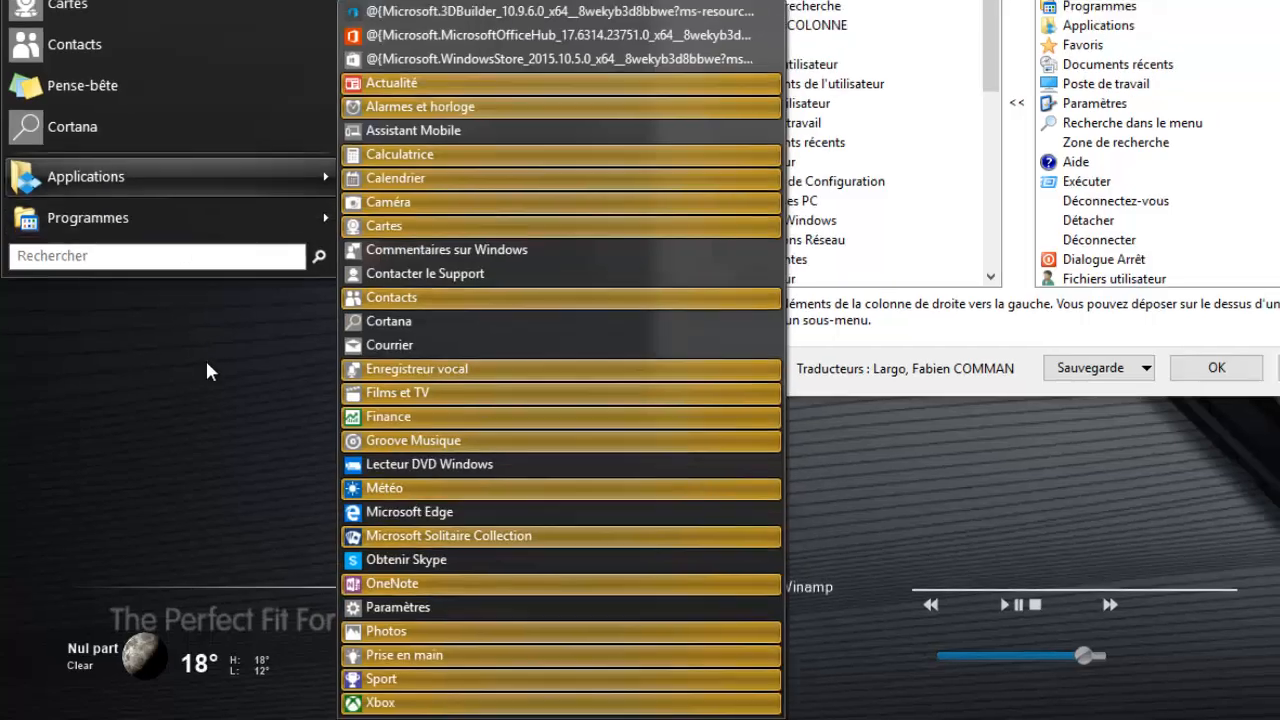
{"action": "left_click", "coordinate": [212, 367]}
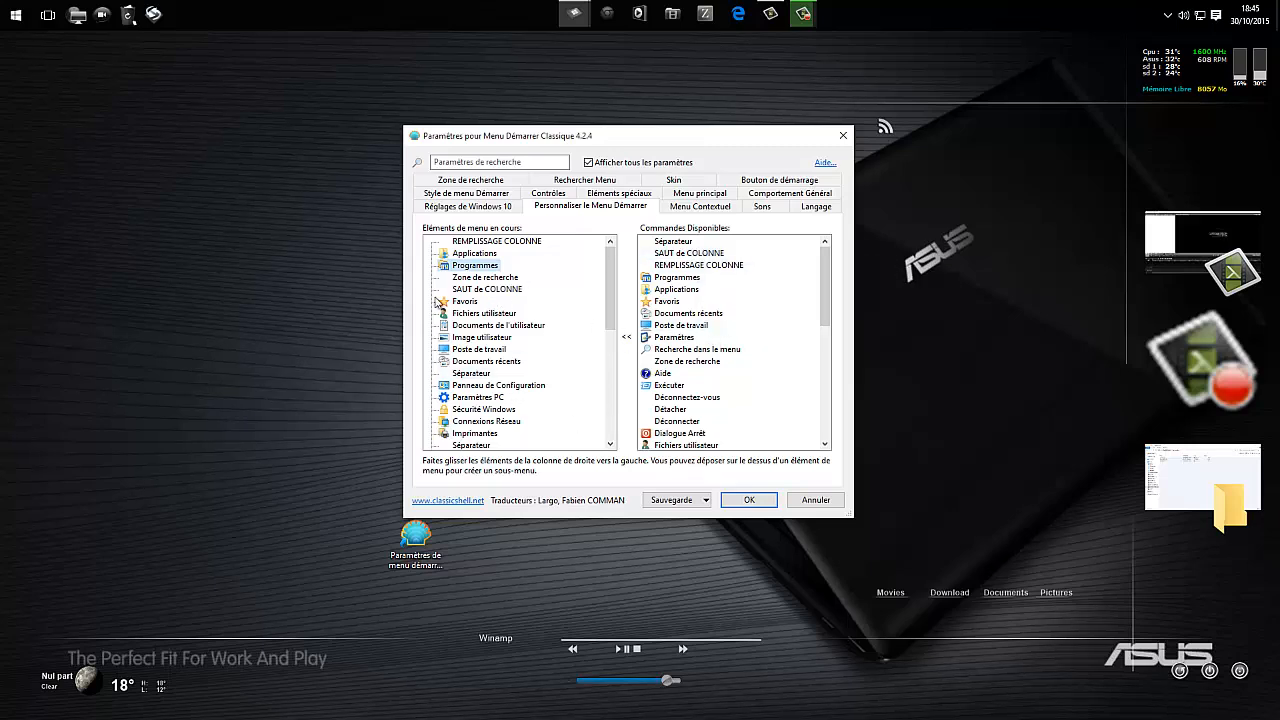
Step: Add a second Programmes command to the current menu elements between Sécurité Windows and Connexions Réseau
{"action": "left_click", "coordinate": [15, 14]}
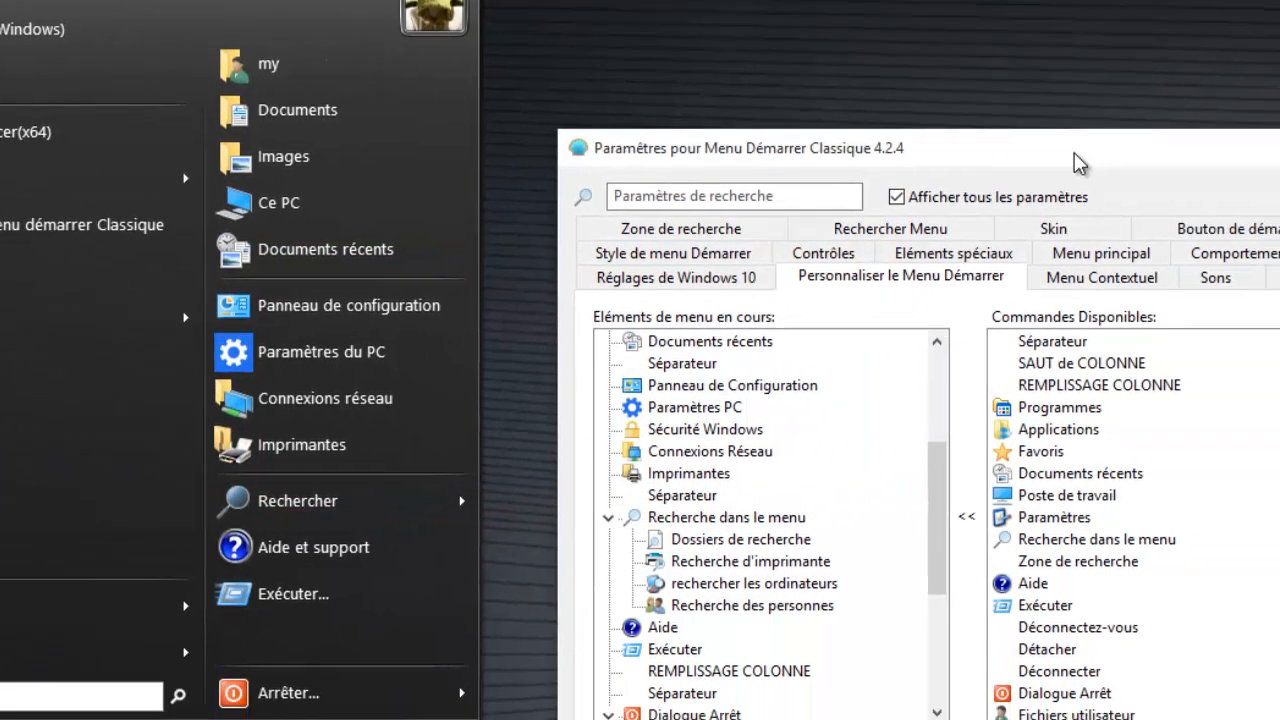
{"action": "left_click", "coordinate": [1256, 256]}
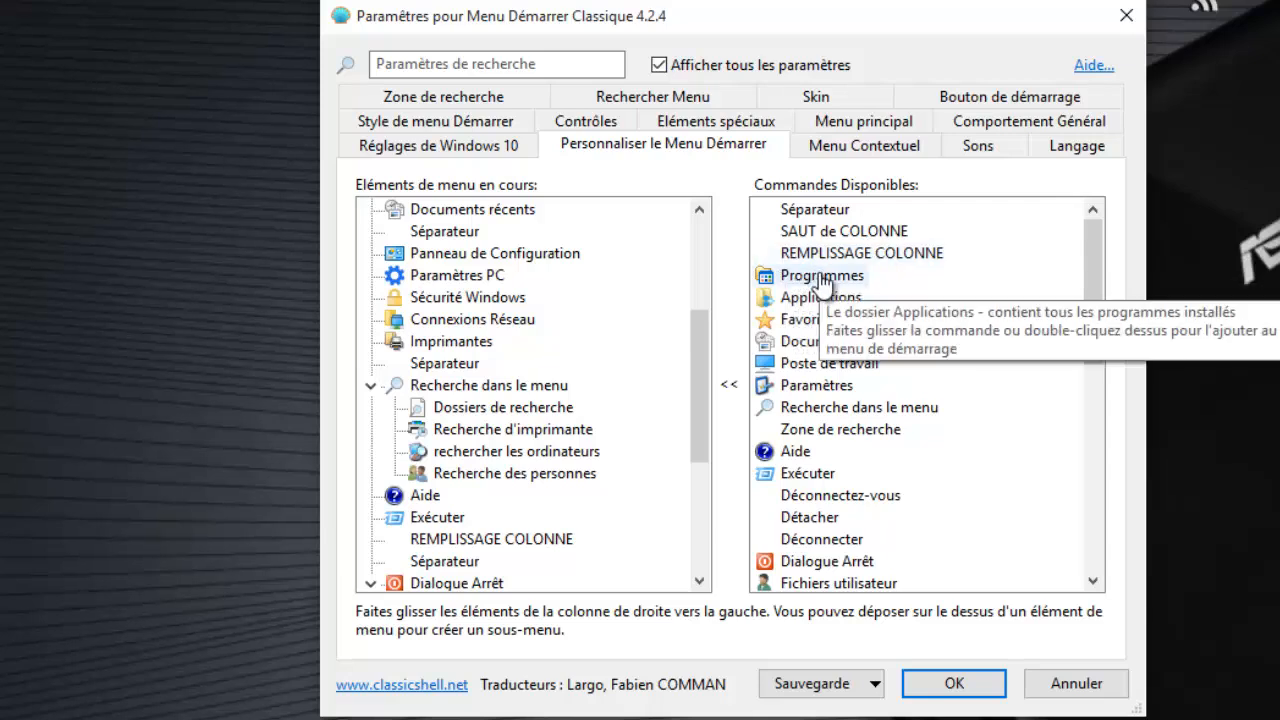
{"action": "left_click_drag", "start_coordinate": [779, 274], "coordinate": [413, 338]}
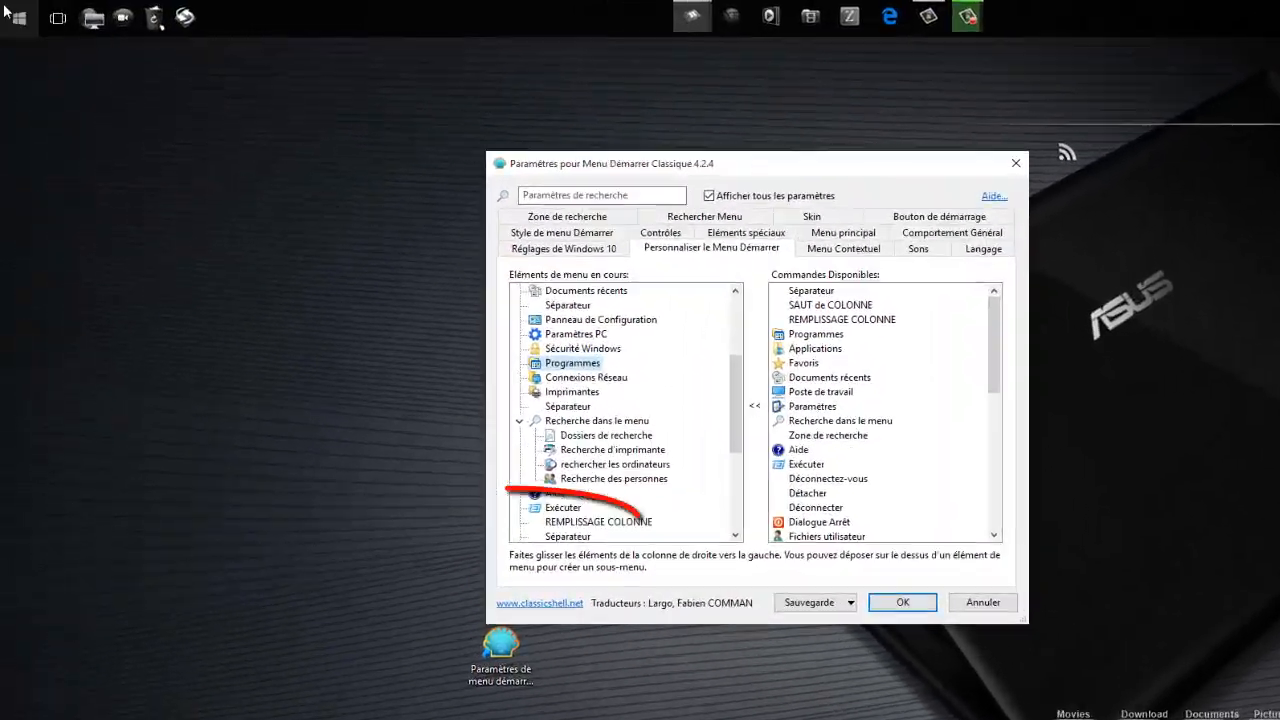
Step: Compare the two Programmes entries and their submenus in the two columns of the start menu
{"action": "left_click", "coordinate": [10, 11]}
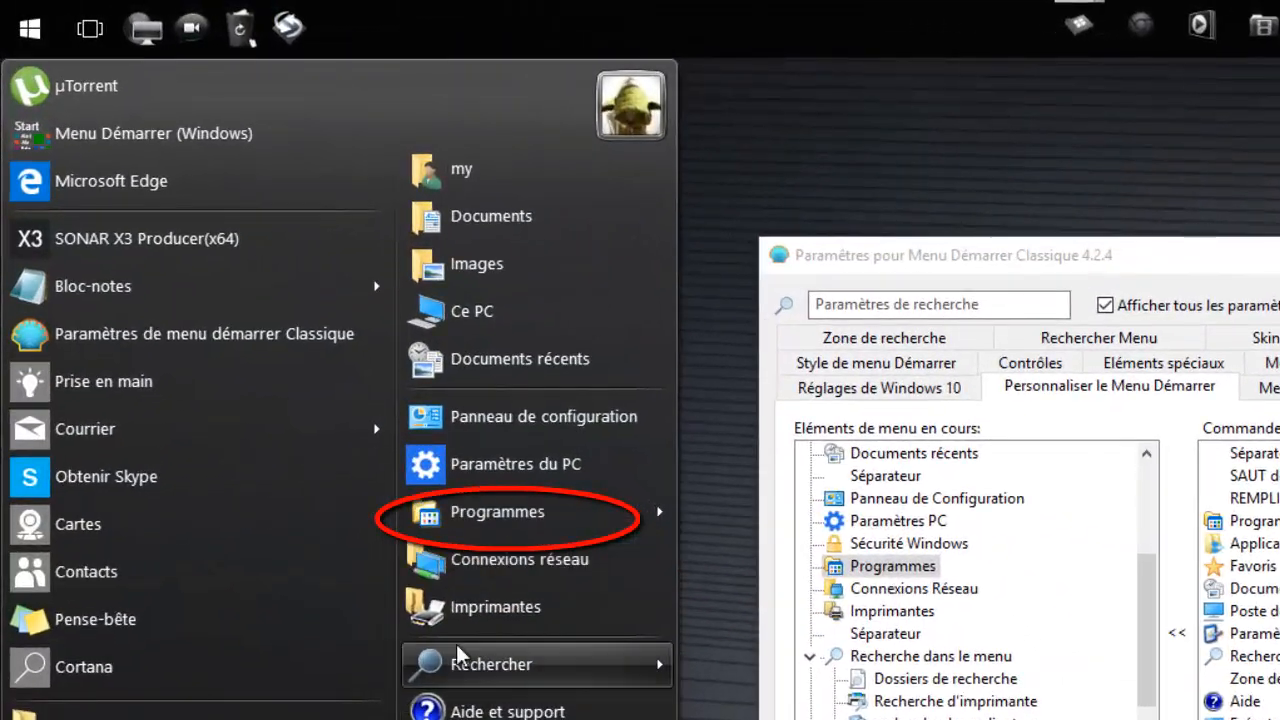
{"action": "mouse_move", "coordinate": [525, 523]}
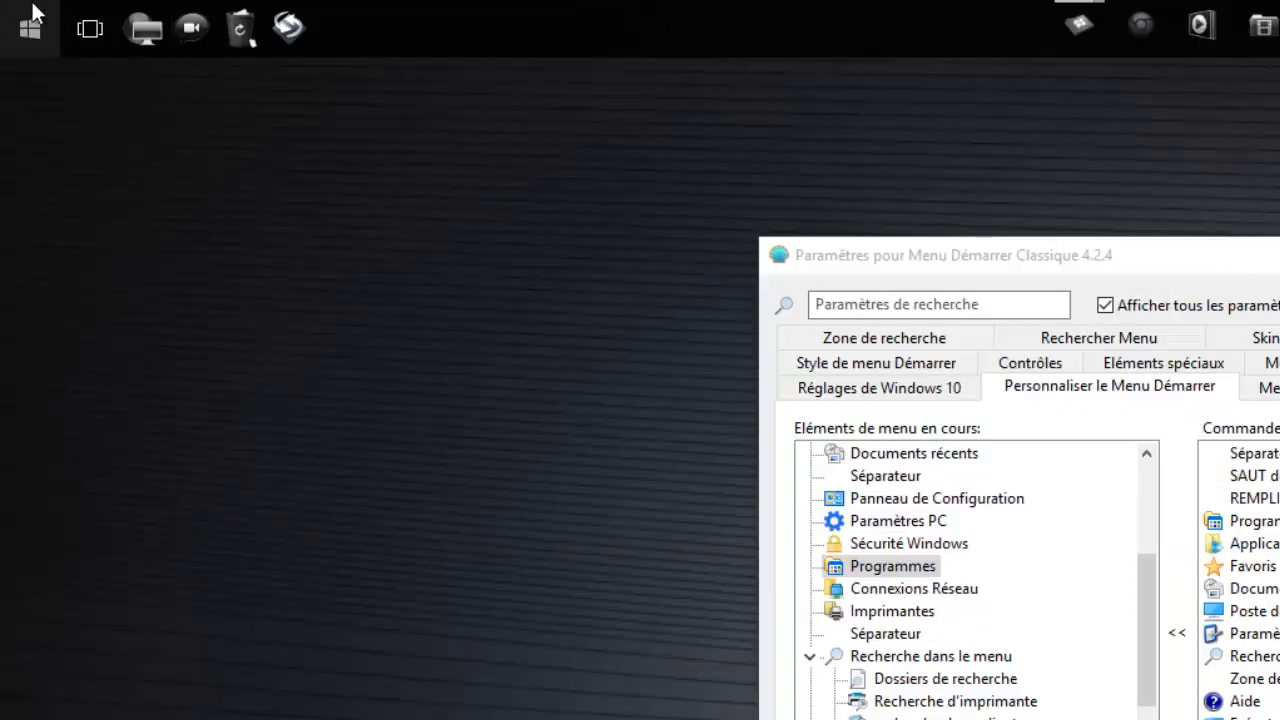
{"action": "left_click", "coordinate": [33, 13]}
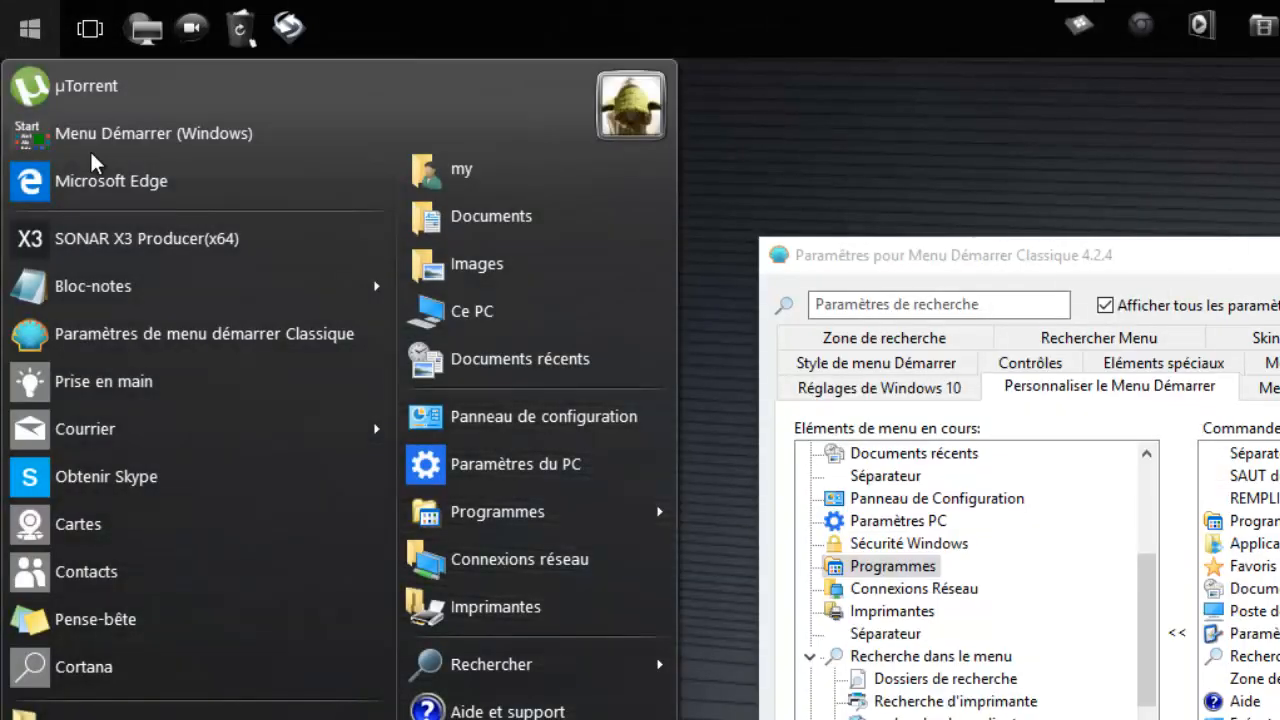
{"action": "mouse_move", "coordinate": [491, 514]}
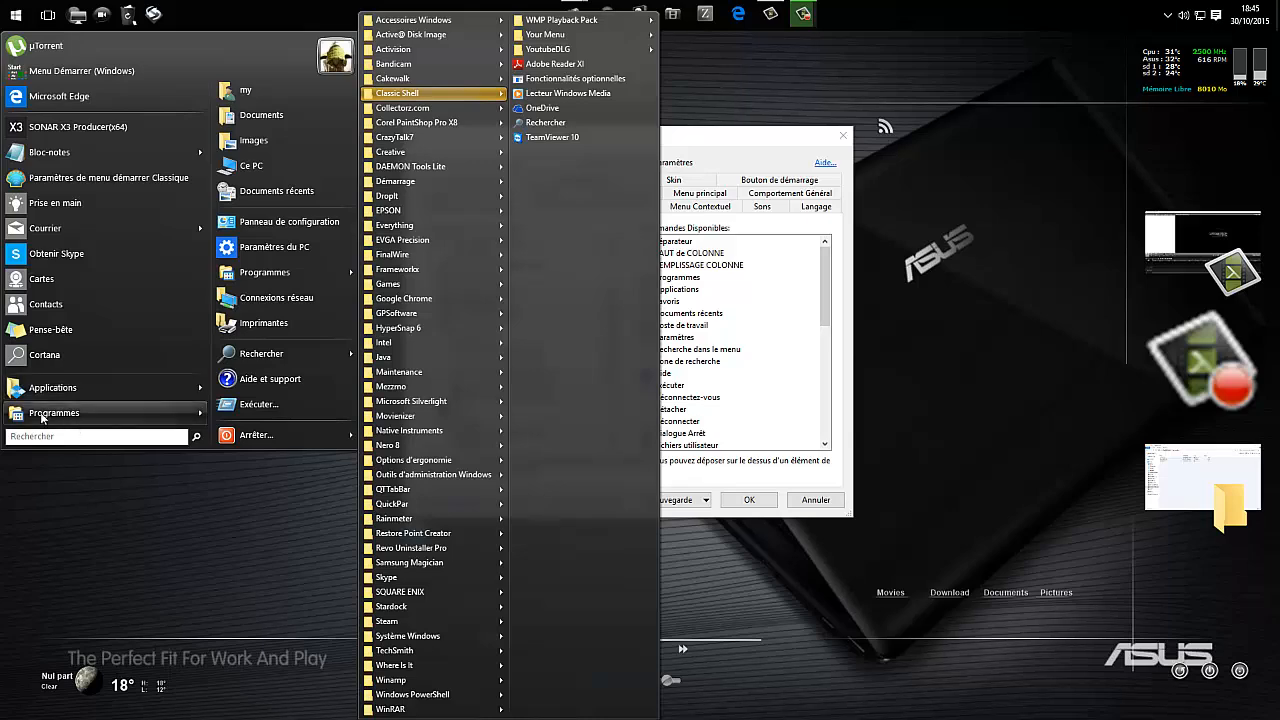
{"action": "mouse_move", "coordinate": [40, 418]}
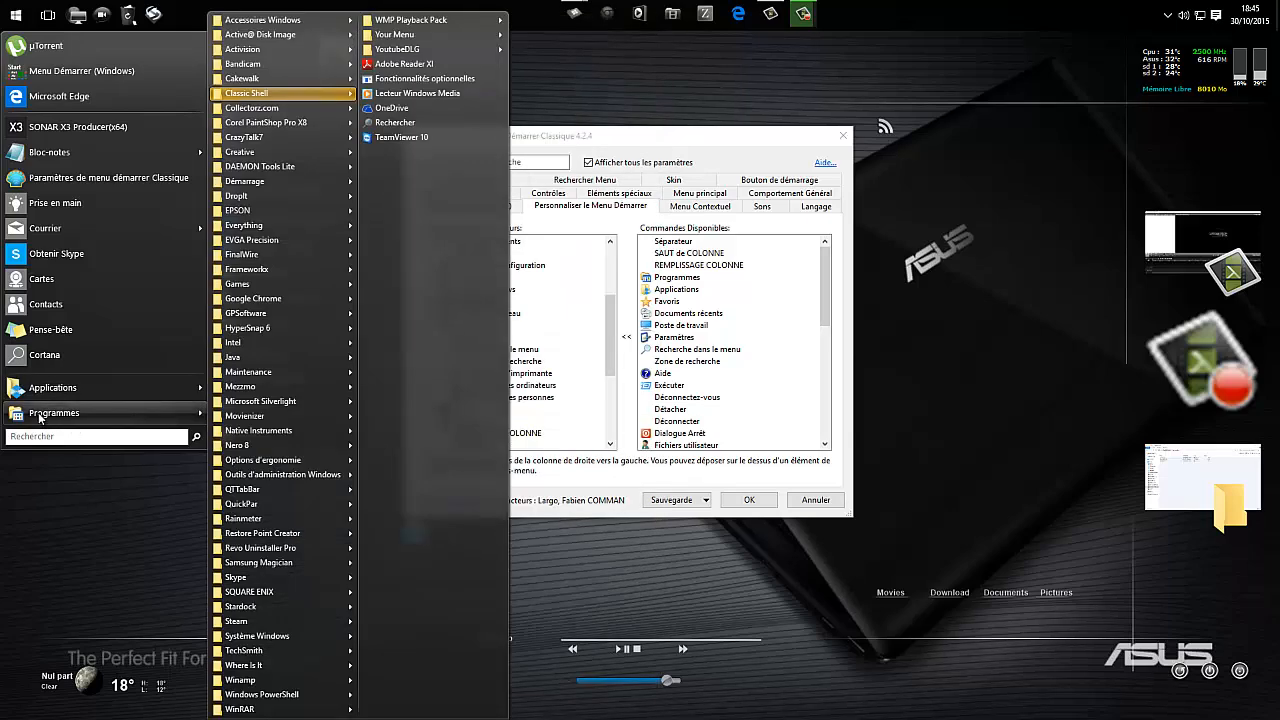
{"action": "left_click", "coordinate": [106, 529]}
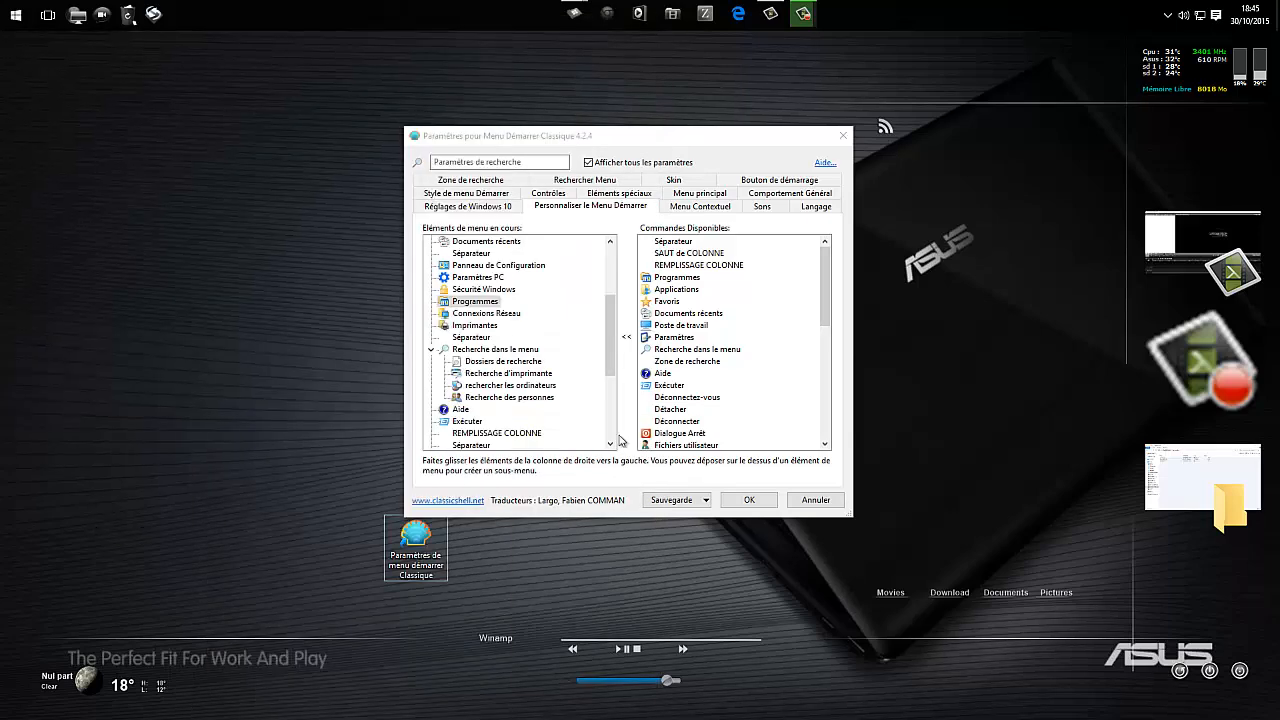
Step: Check the options offered for Programmes in the available commands and in the current menu elements
{"action": "right_click", "coordinate": [678, 282]}
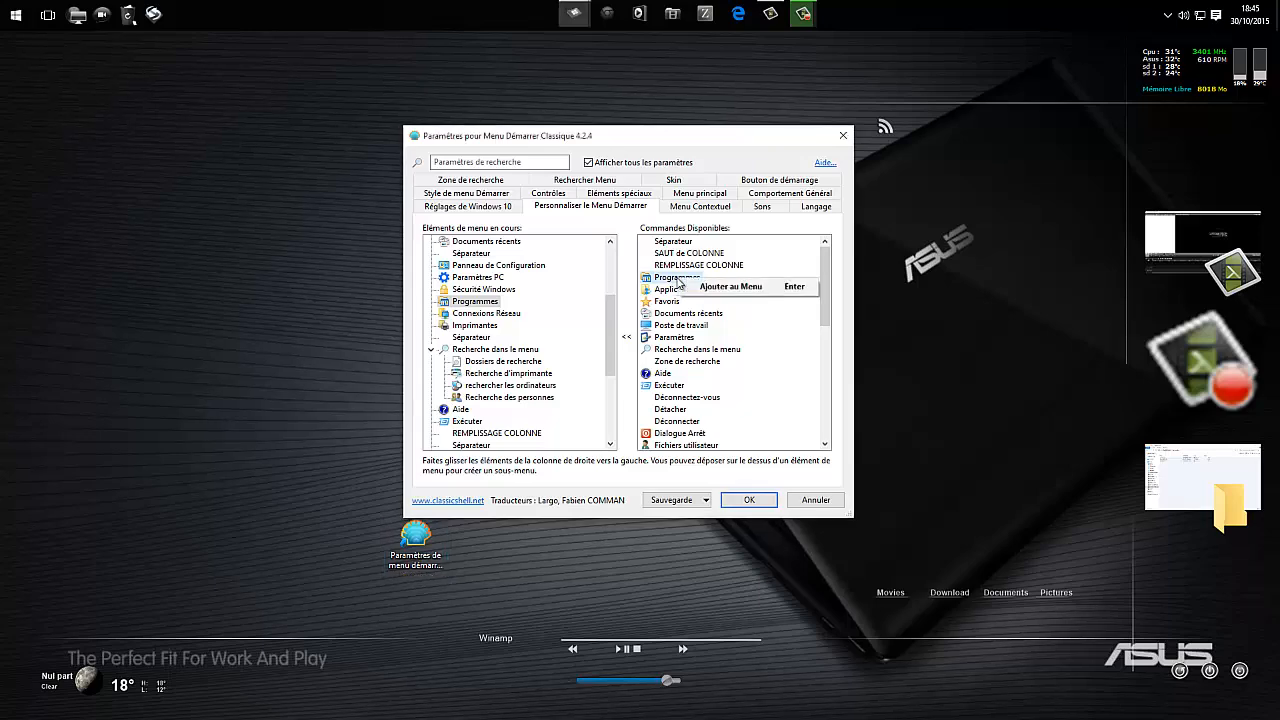
{"action": "left_click", "coordinate": [672, 140]}
{"action": "right_click", "coordinate": [488, 305]}
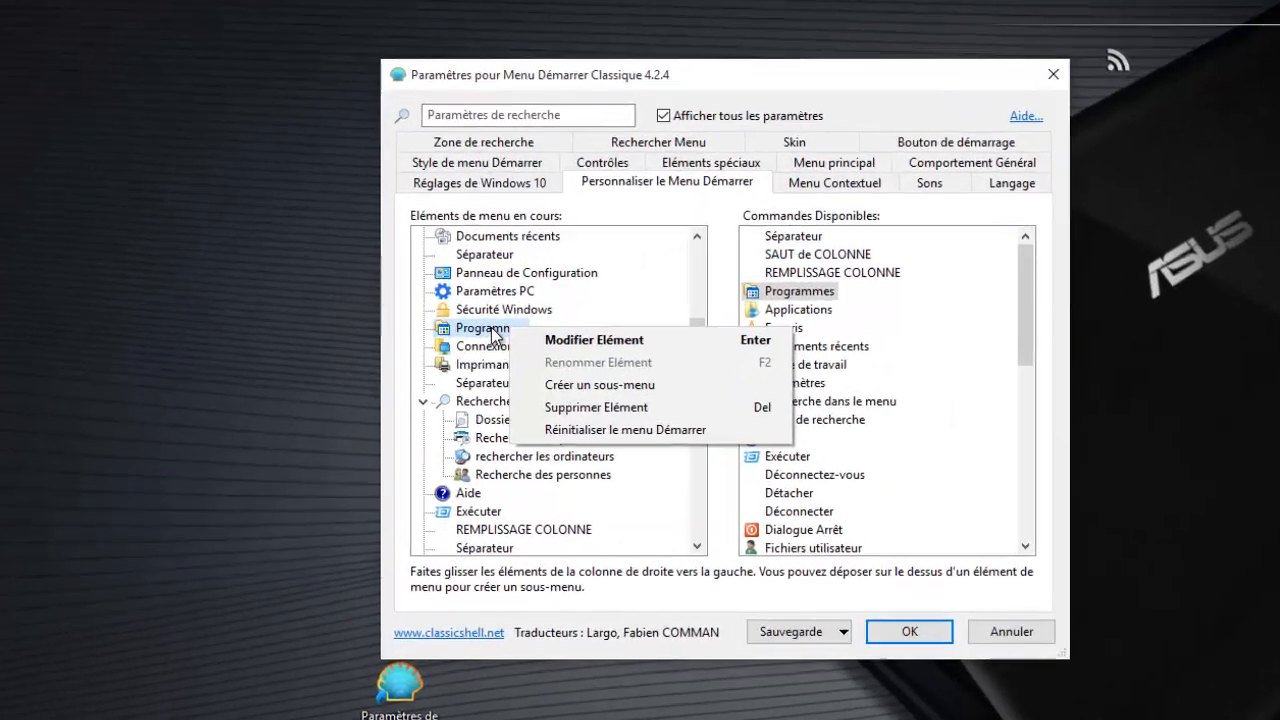
Step: Open the properties of the Programmes element below Sécurité Windows, examine its list of preset commands, and close them without changes
{"action": "double_click", "coordinate": [476, 302]}
{"action": "left_click_drag", "start_coordinate": [390, 202], "coordinate": [323, 76]}
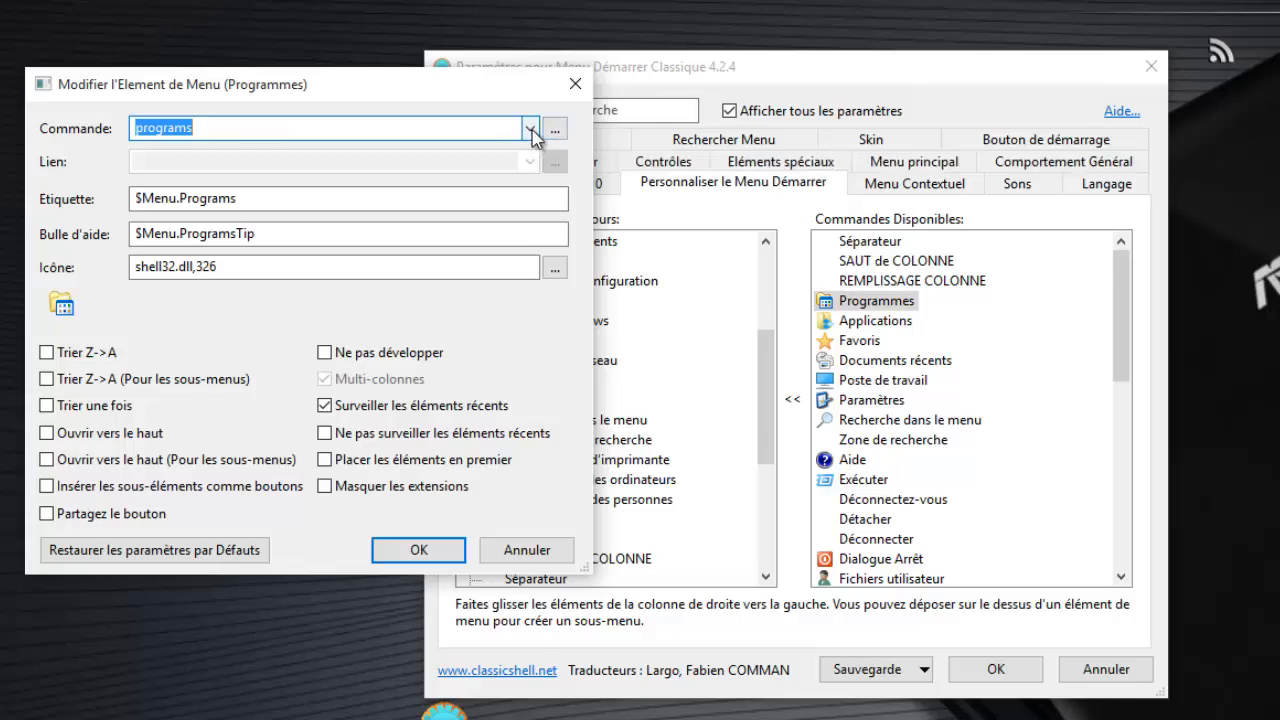
{"action": "left_click", "coordinate": [530, 129]}
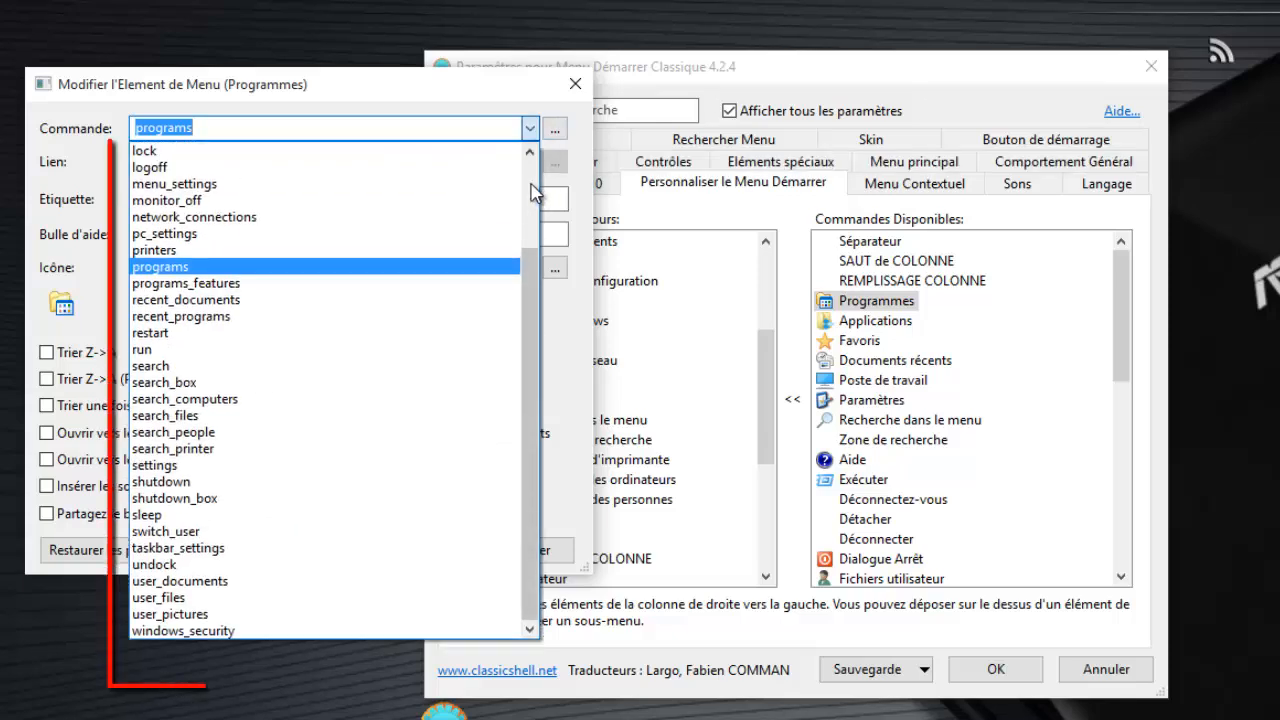
{"action": "scroll", "coordinate": [240, 368], "scroll_direction": "up", "scroll_amount": 3}
{"action": "scroll", "coordinate": [240, 368], "scroll_direction": "down", "scroll_amount": 3}
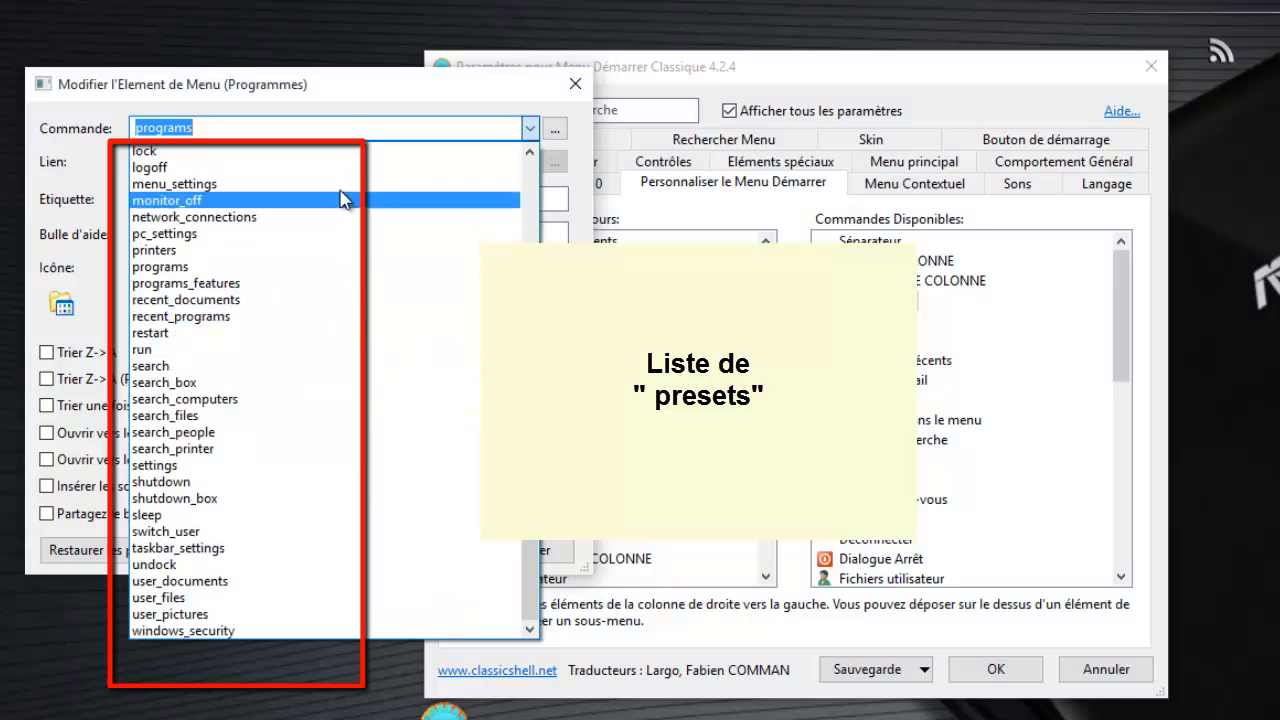
{"action": "scroll", "coordinate": [342, 190], "scroll_direction": "up", "scroll_amount": 3}
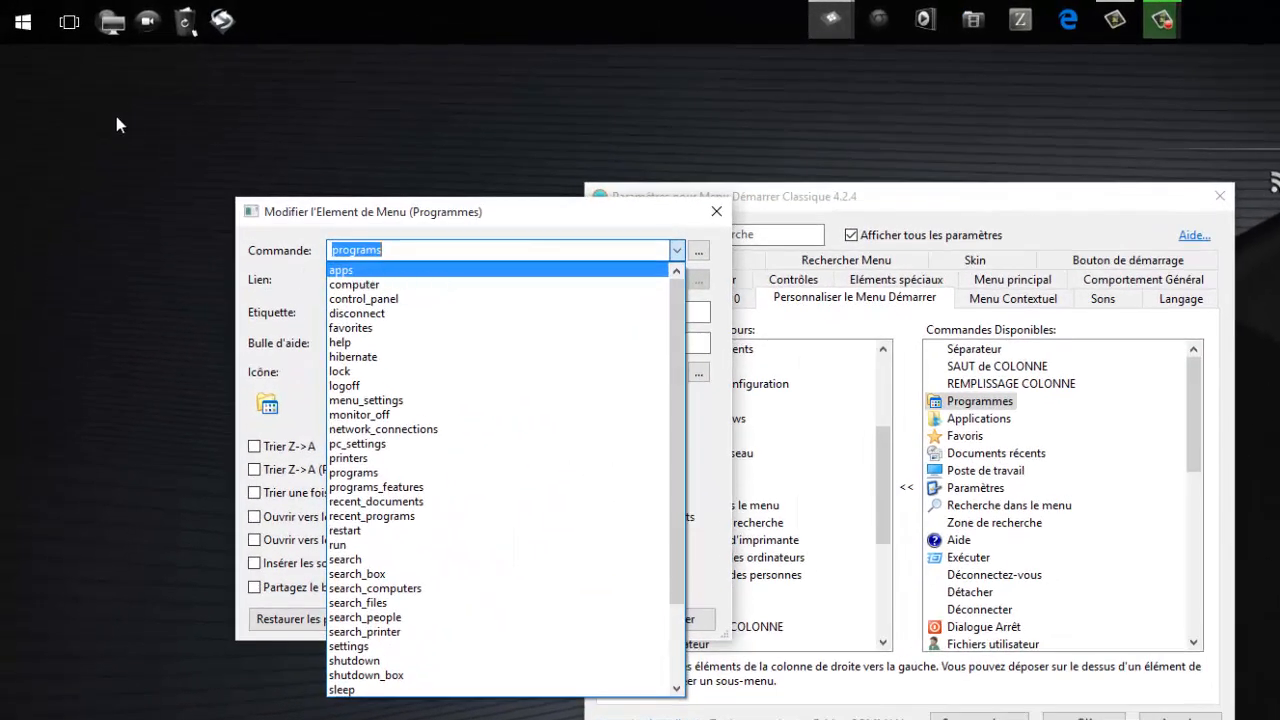
{"action": "left_click", "coordinate": [35, 24]}
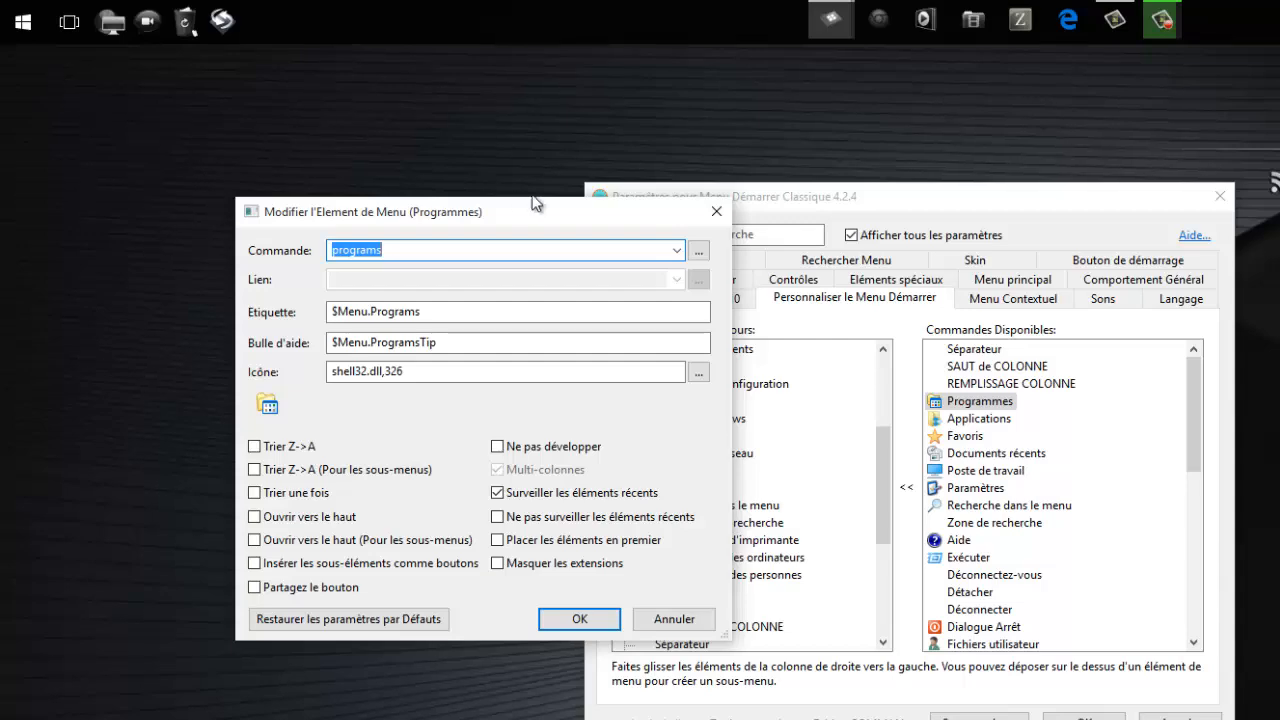
{"action": "left_click", "coordinate": [660, 621]}
Step: View the contents of the Applications submenu in the start menu
{"action": "left_click", "coordinate": [22, 22]}
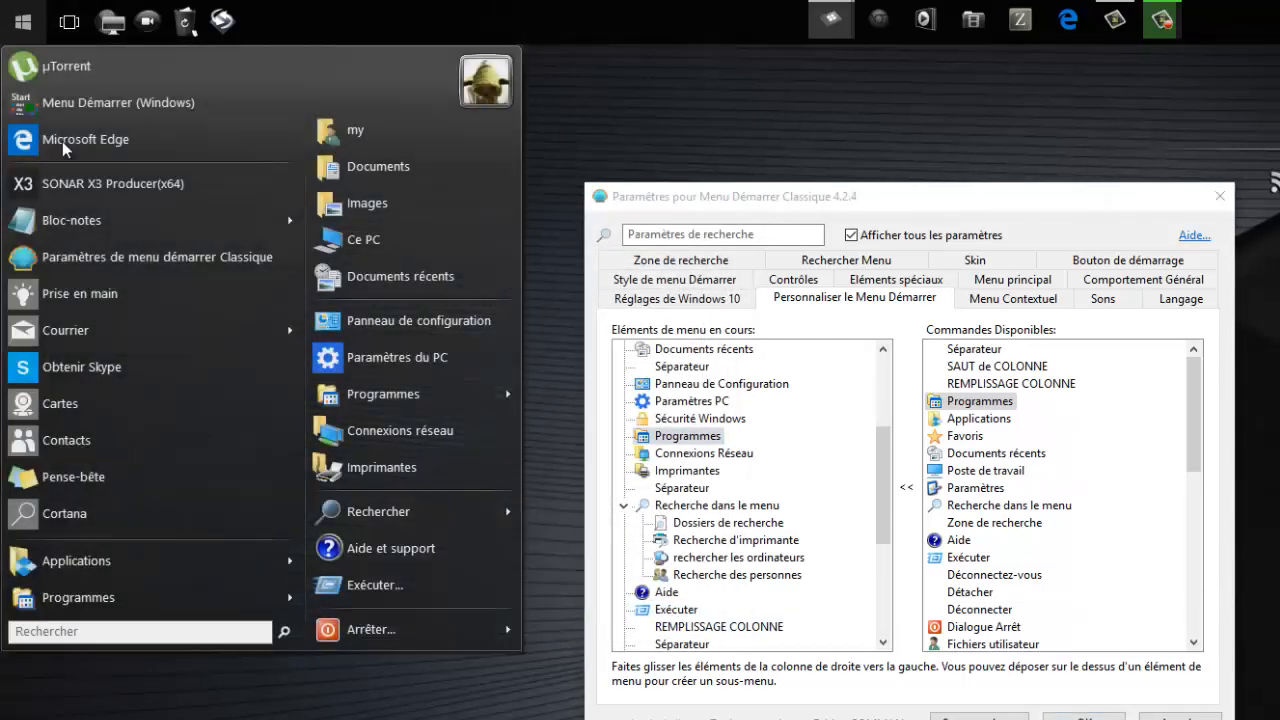
{"action": "mouse_move", "coordinate": [103, 566]}
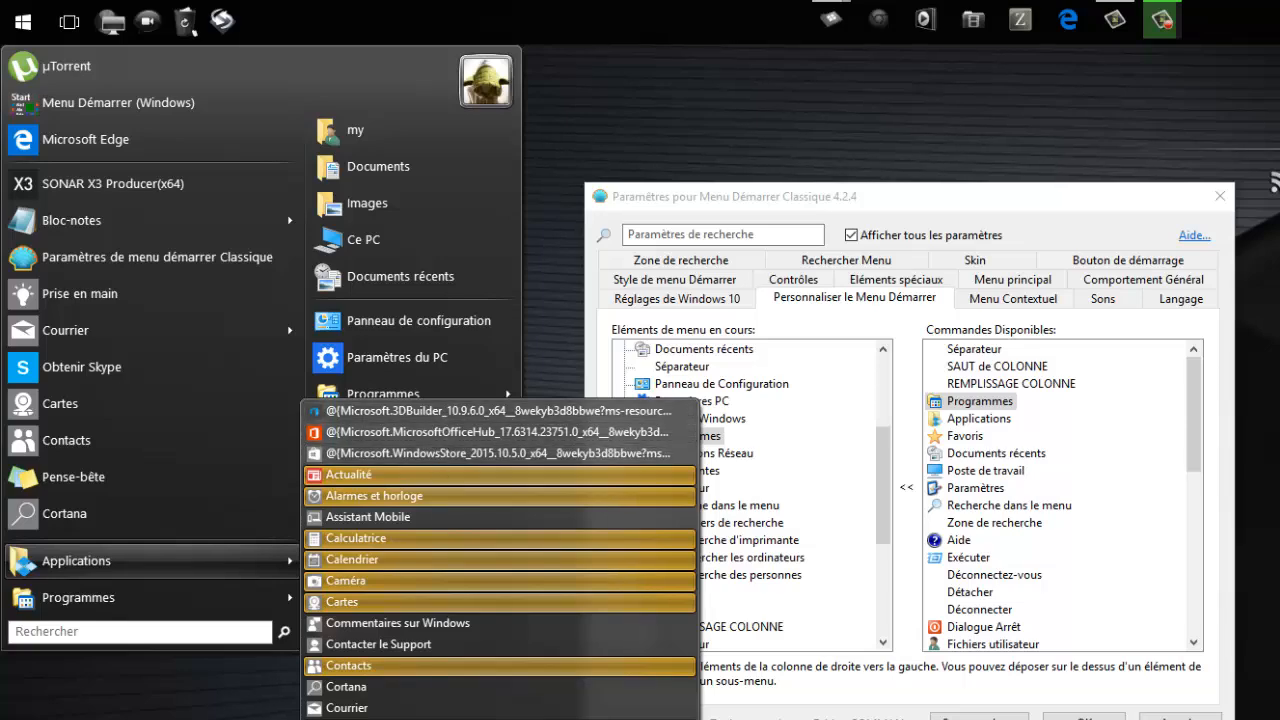
{"action": "left_click", "coordinate": [808, 468]}
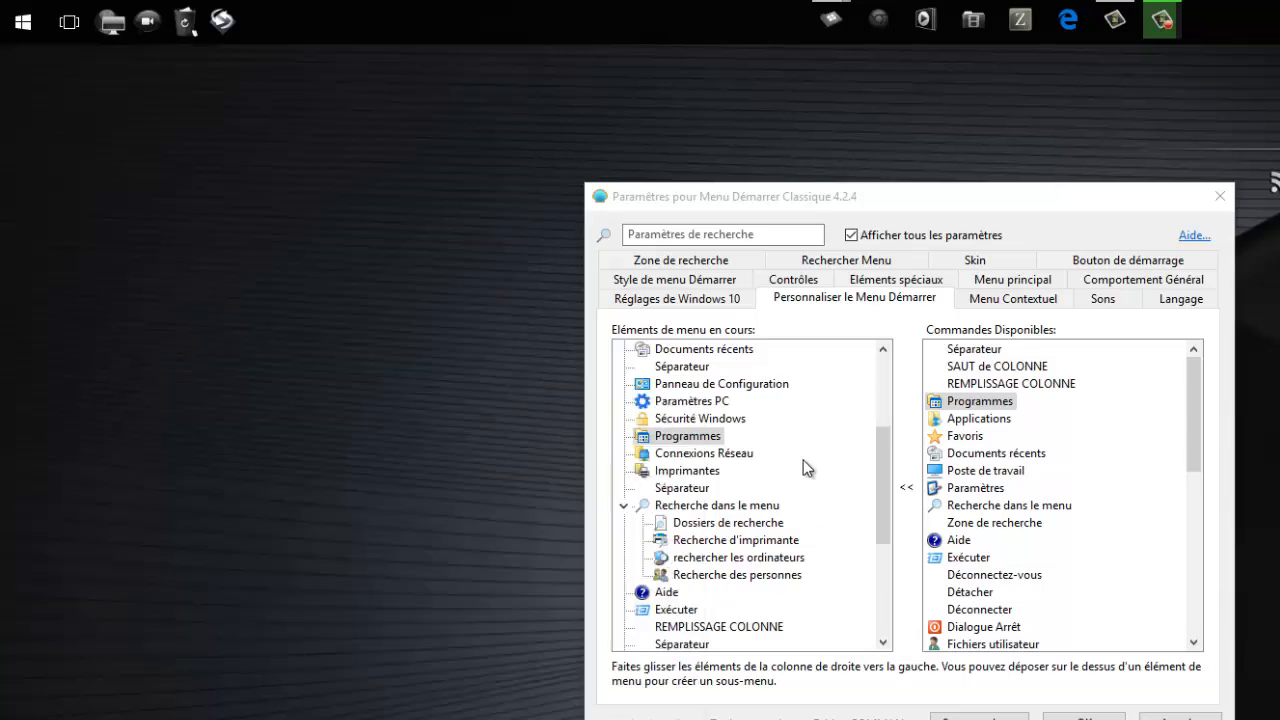
Step: Reopen the properties of the Programmes element below Sécurité Windows and review the full range of preset commands
{"action": "double_click", "coordinate": [710, 442]}
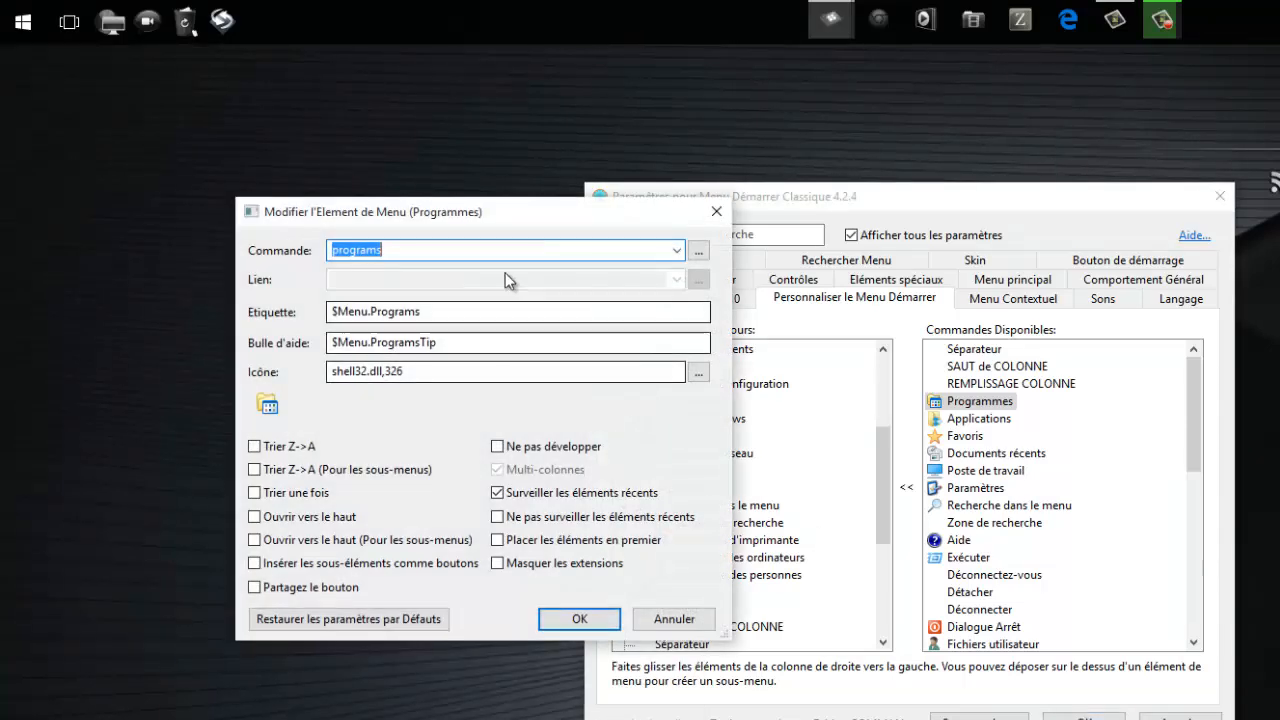
{"action": "left_click", "coordinate": [678, 251]}
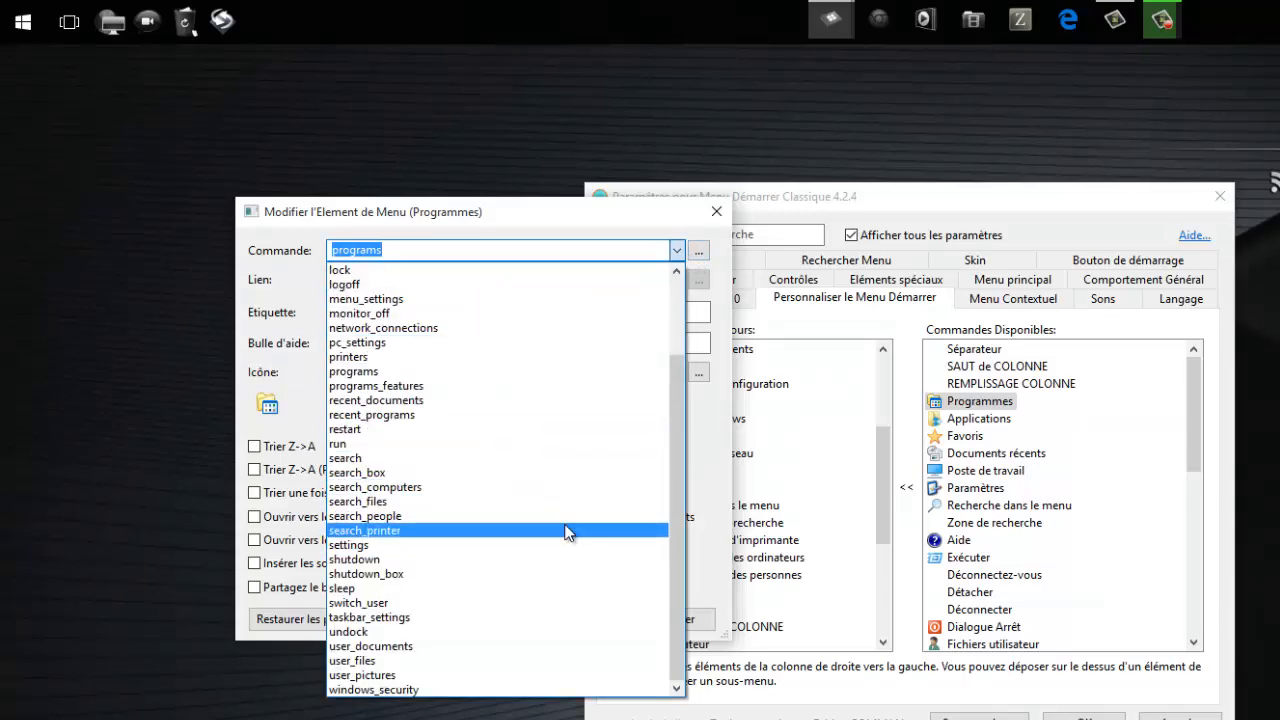
{"action": "scroll", "coordinate": [575, 570], "scroll_direction": "up", "scroll_amount": 3}
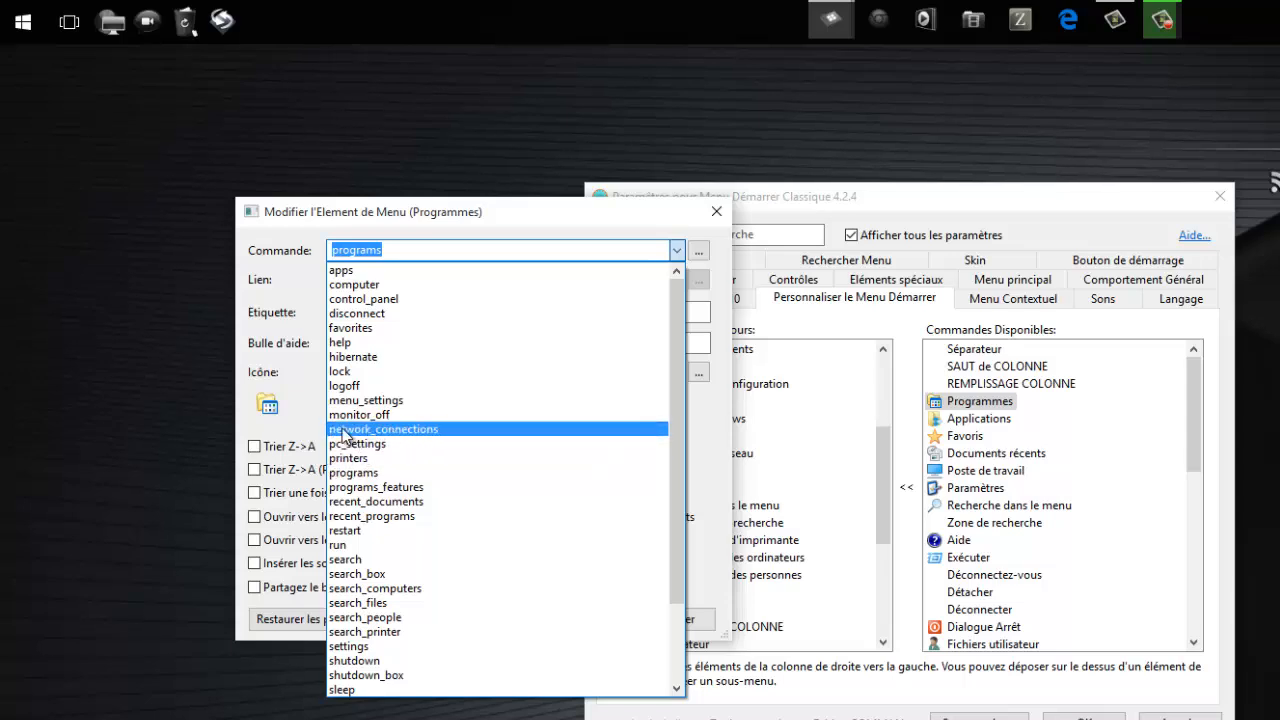
{"action": "scroll", "coordinate": [420, 560], "scroll_direction": "down", "scroll_amount": 3}
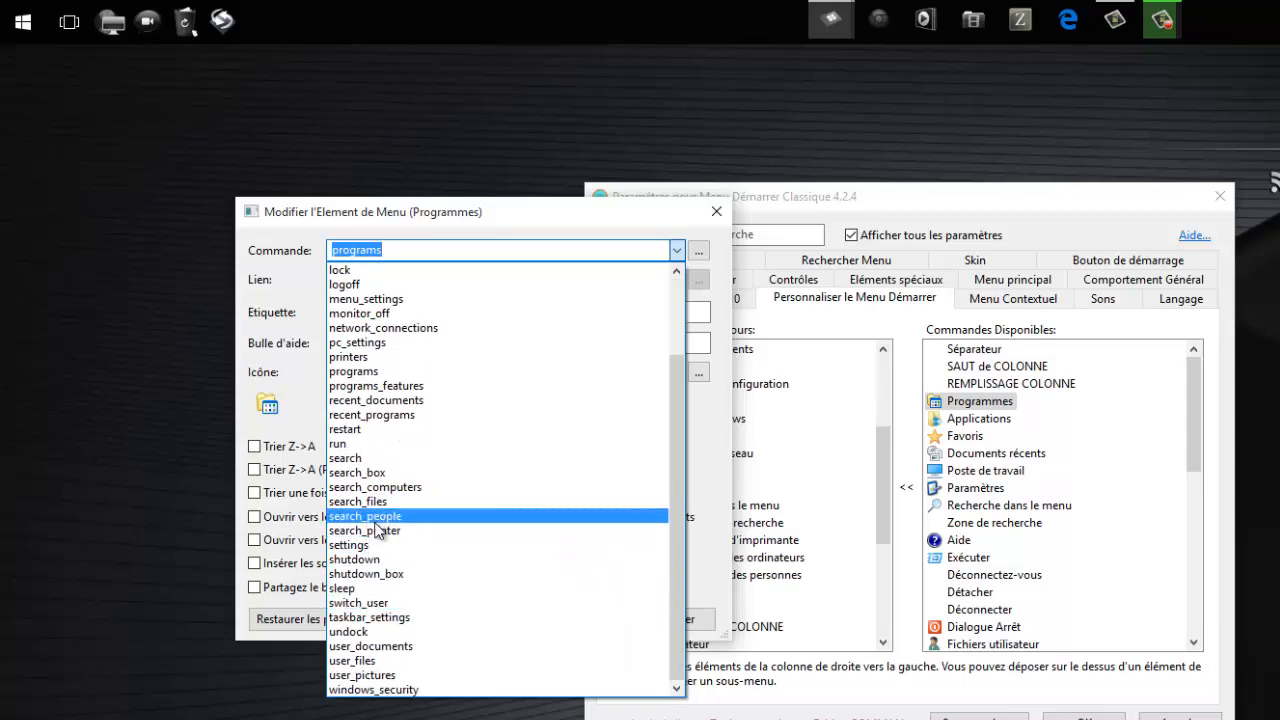
{"action": "scroll", "coordinate": [566, 534], "scroll_direction": "up", "scroll_amount": 3}
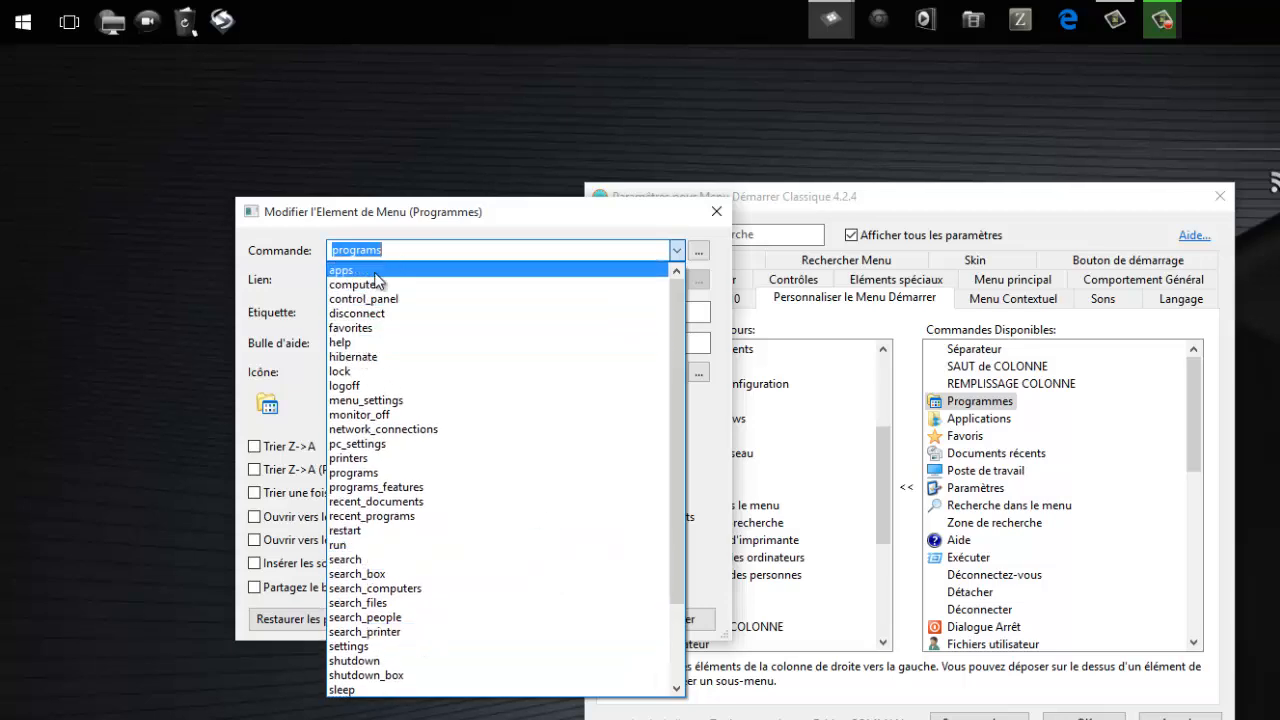
{"action": "left_click", "coordinate": [420, 233]}
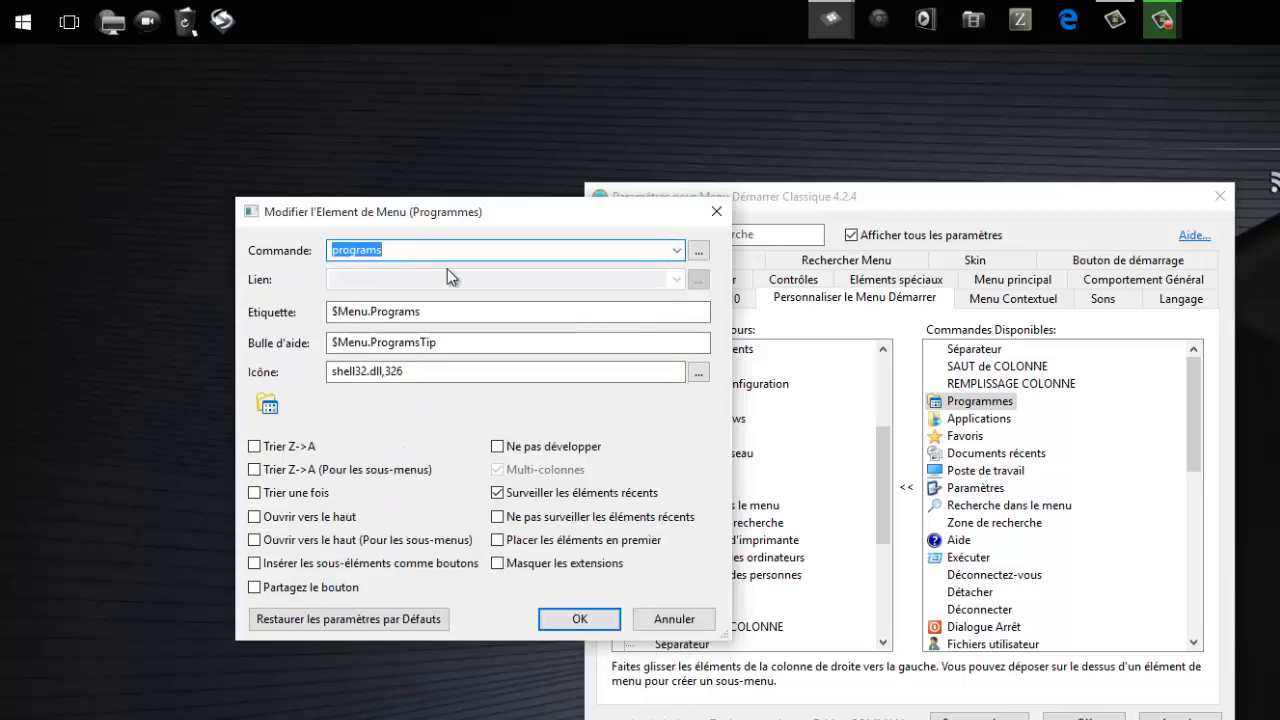
Step: Set the command of the Programmes element below Sécurité Windows to the preset apps
{"action": "left_click", "coordinate": [677, 250]}
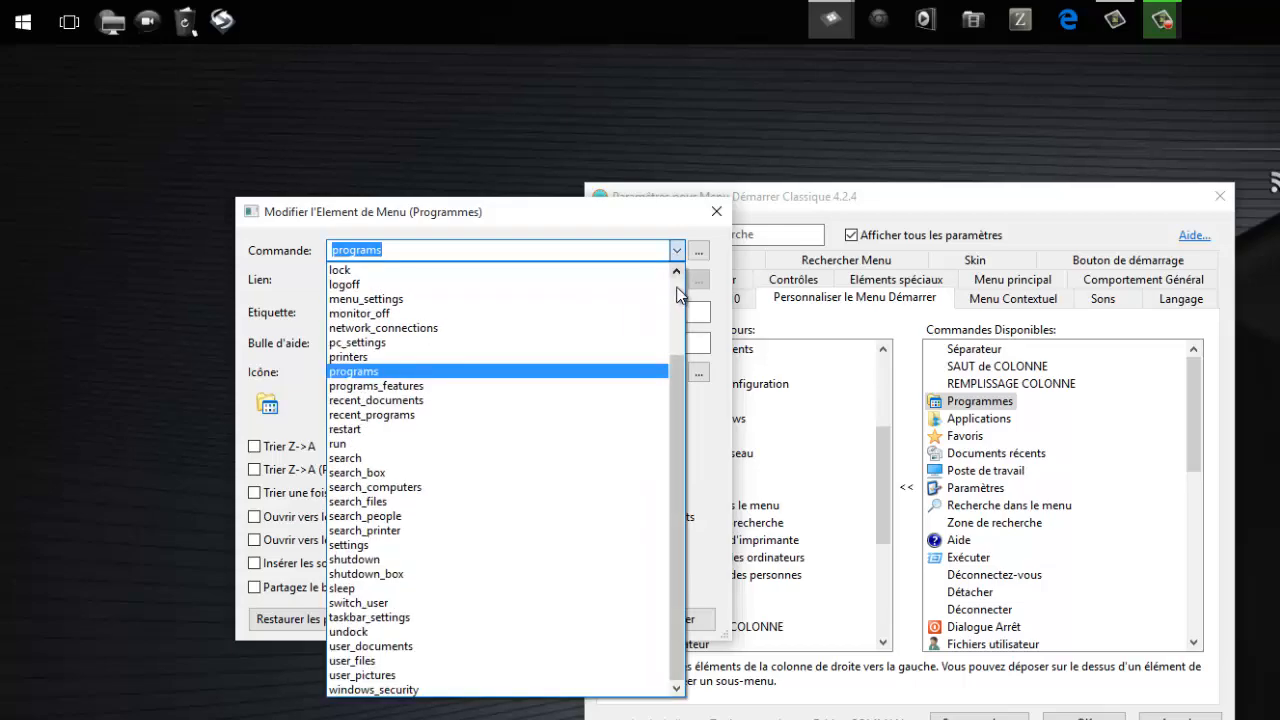
{"action": "scroll", "coordinate": [677, 291], "scroll_direction": "up", "scroll_amount": 3}
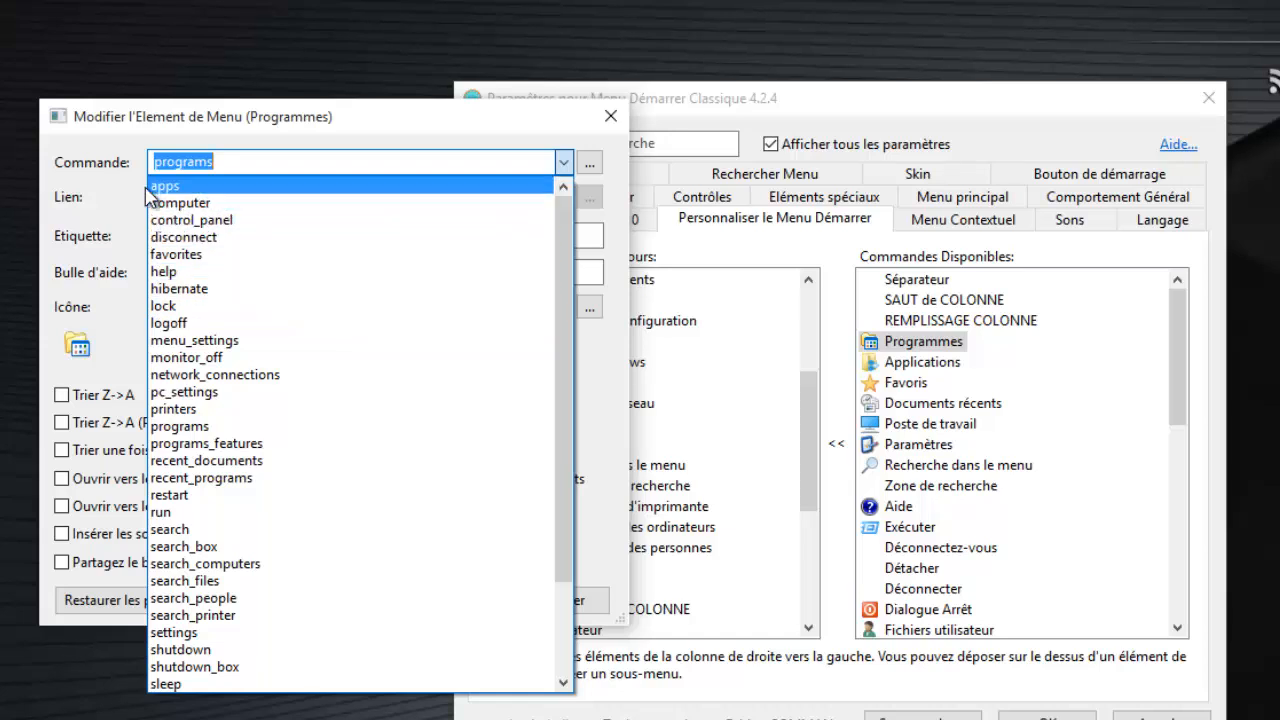
{"action": "left_click", "coordinate": [181, 190]}
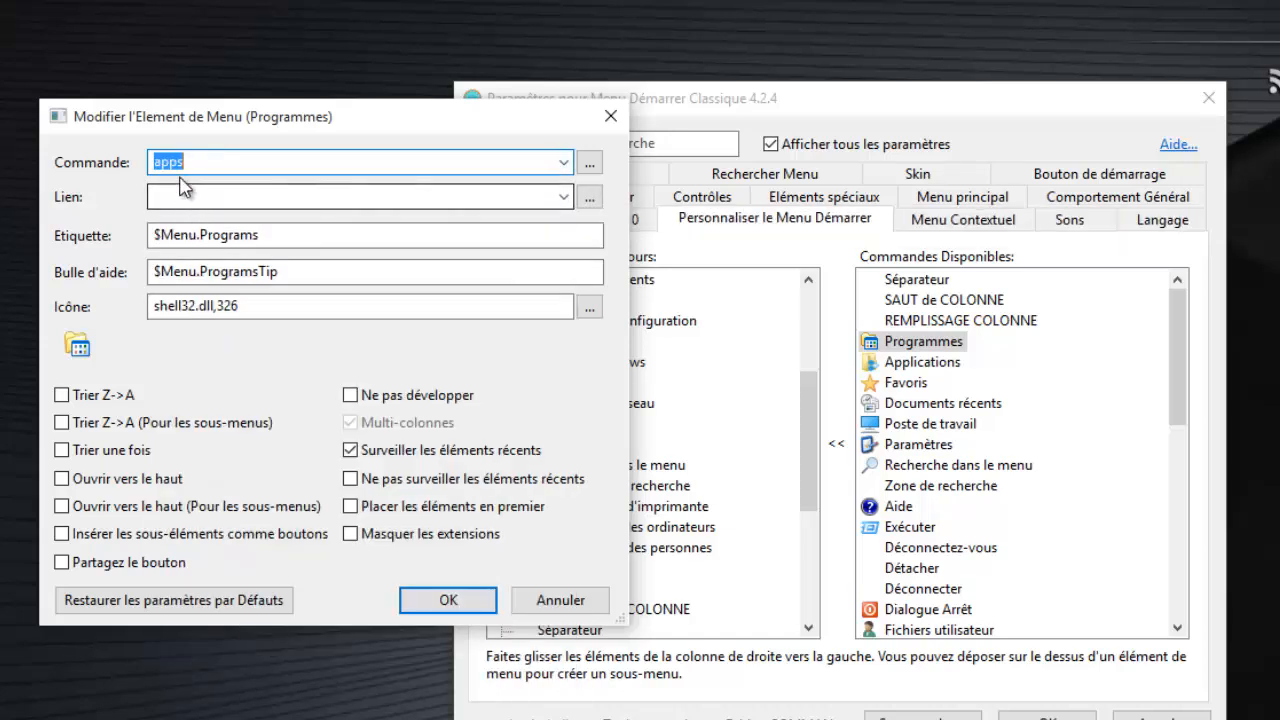
{"action": "left_click", "coordinate": [564, 162]}
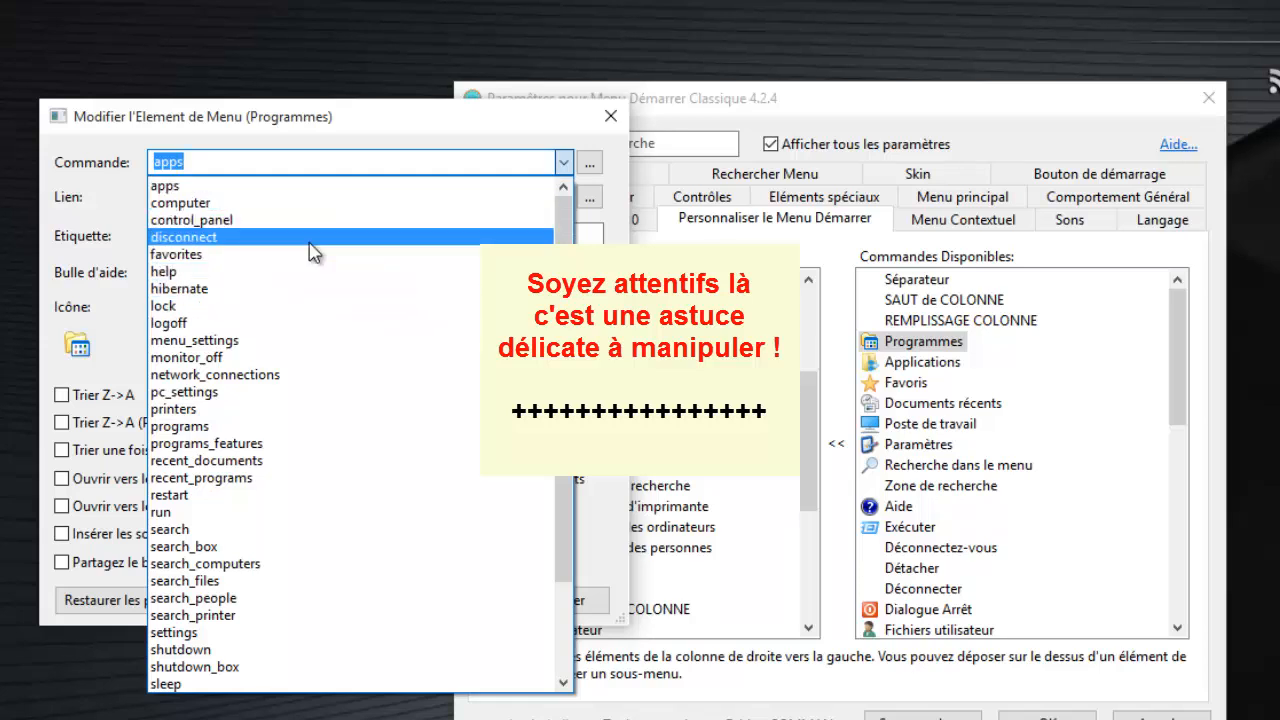
{"action": "left_click", "coordinate": [212, 185]}
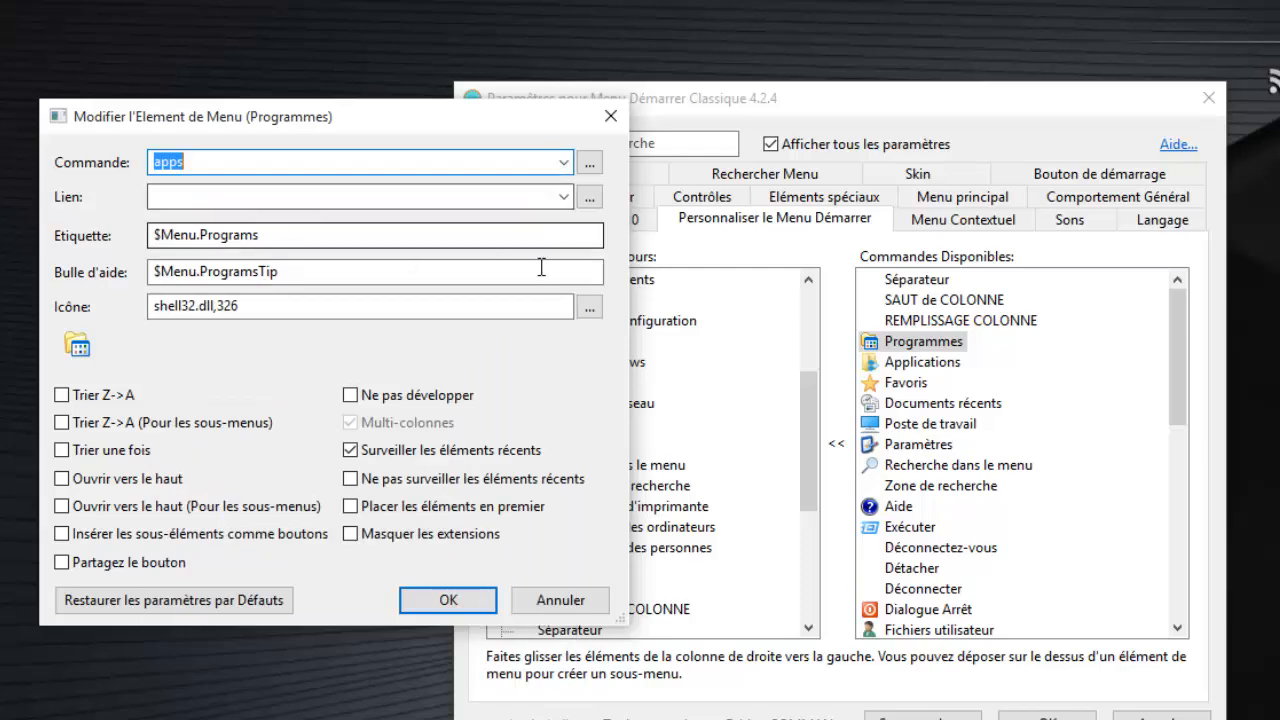
Step: Discard the pending edit, reopen the properties of the Programmes element below Sécurité Windows, and choose the preset command apps
{"action": "left_click", "coordinate": [582, 604]}
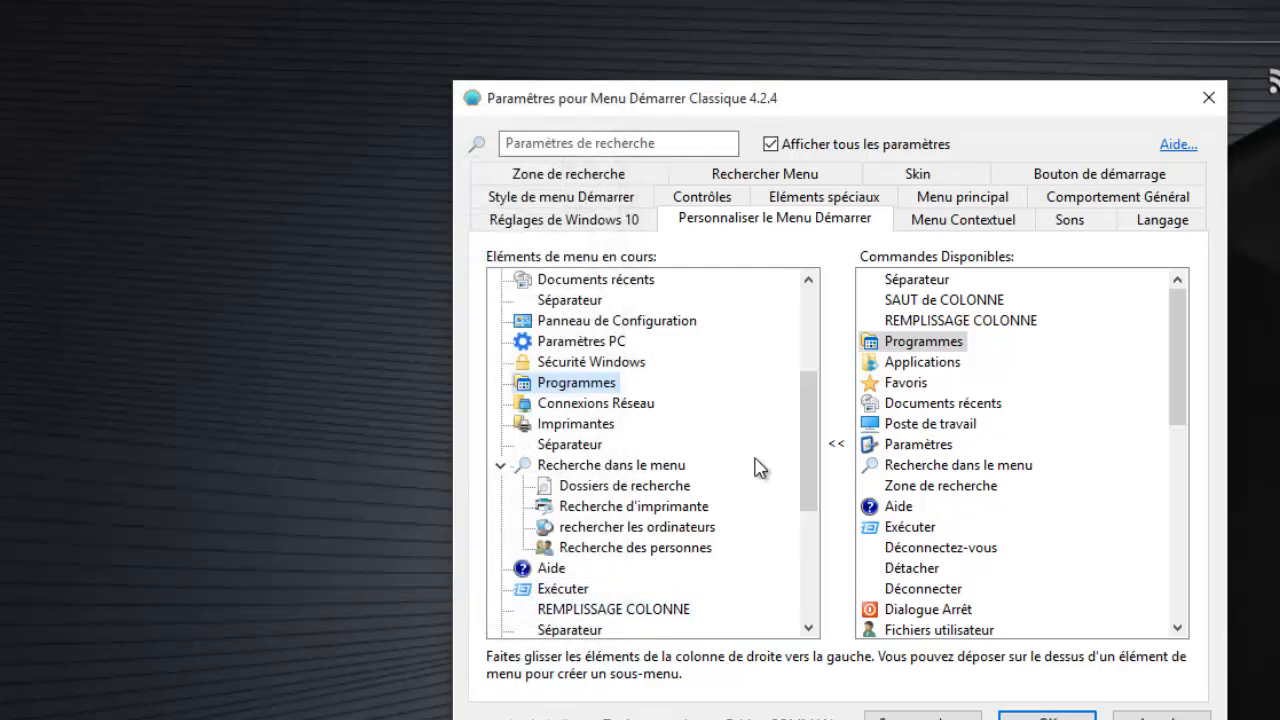
{"action": "double_click", "coordinate": [575, 386]}
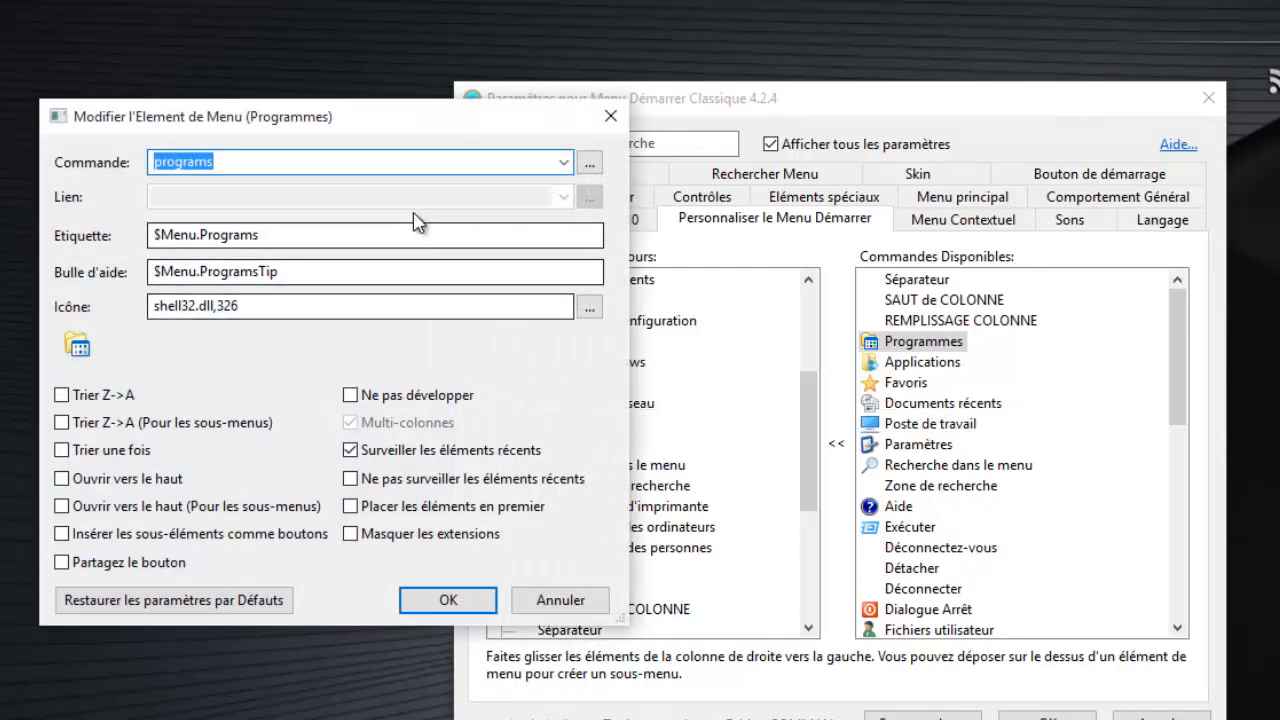
{"action": "left_click_drag", "start_coordinate": [411, 120], "coordinate": [307, 106]}
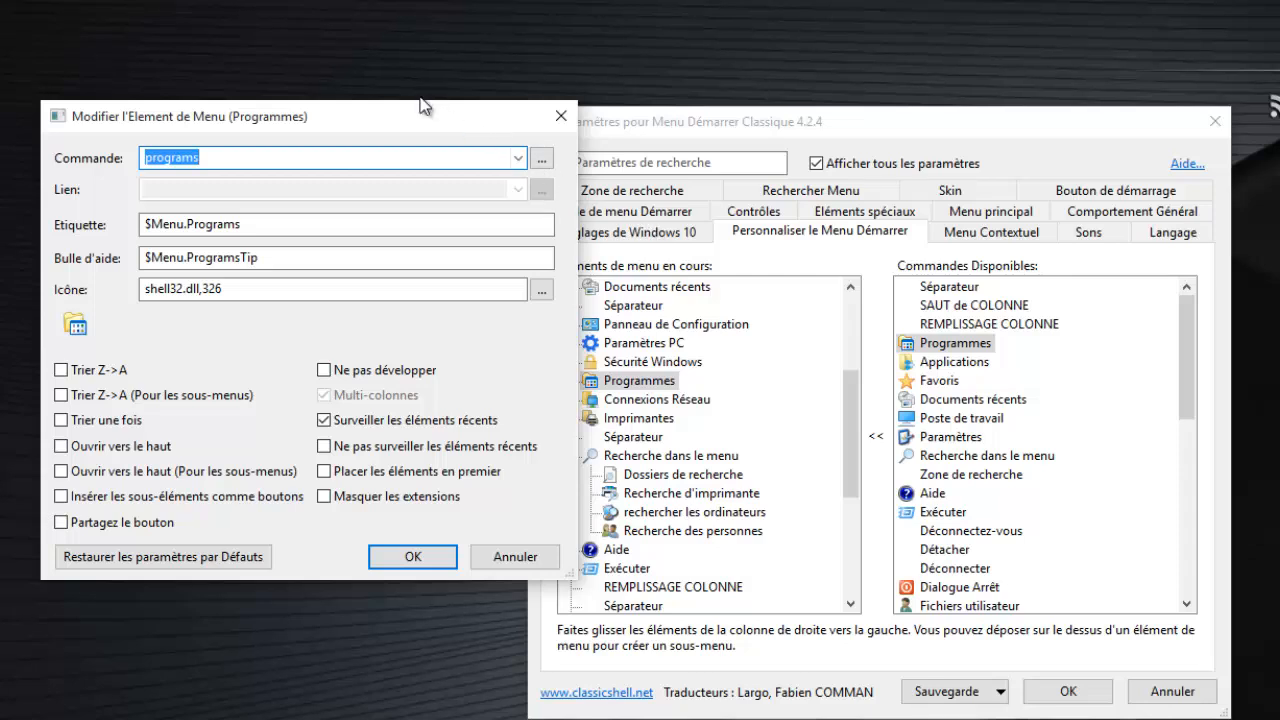
{"action": "left_click_drag", "start_coordinate": [433, 137], "coordinate": [488, 212]}
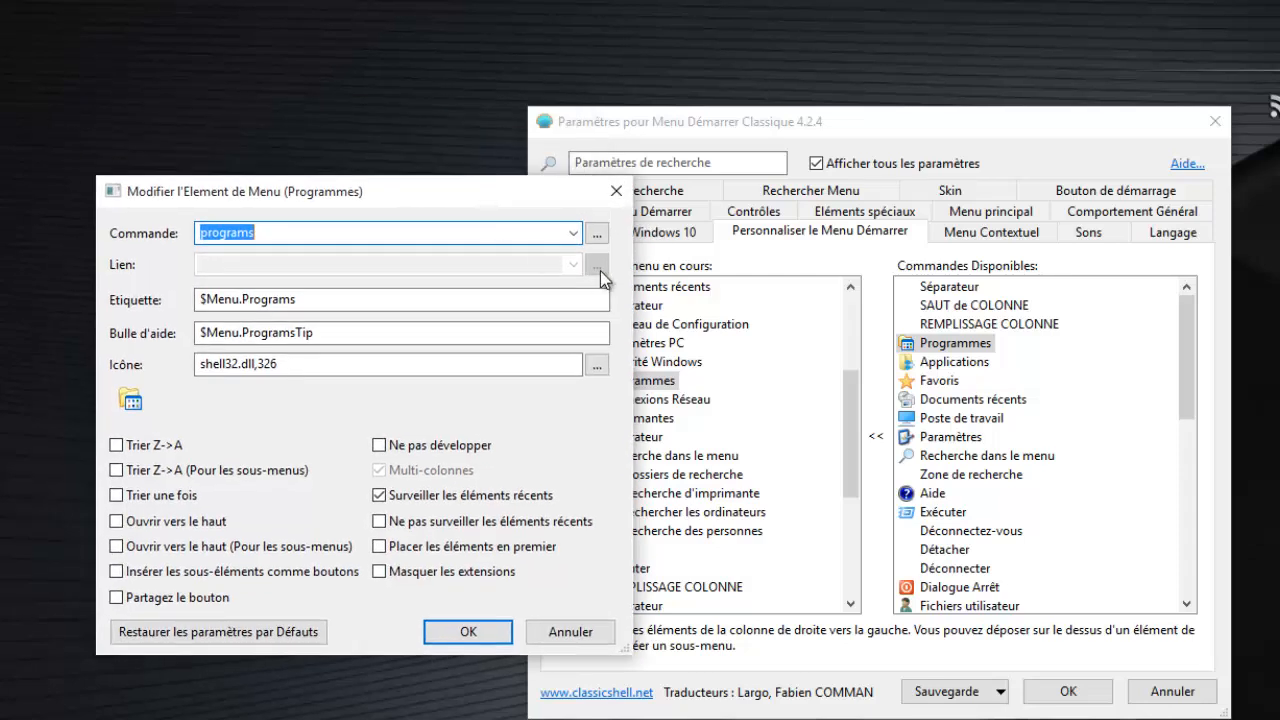
{"action": "left_click", "coordinate": [573, 233]}
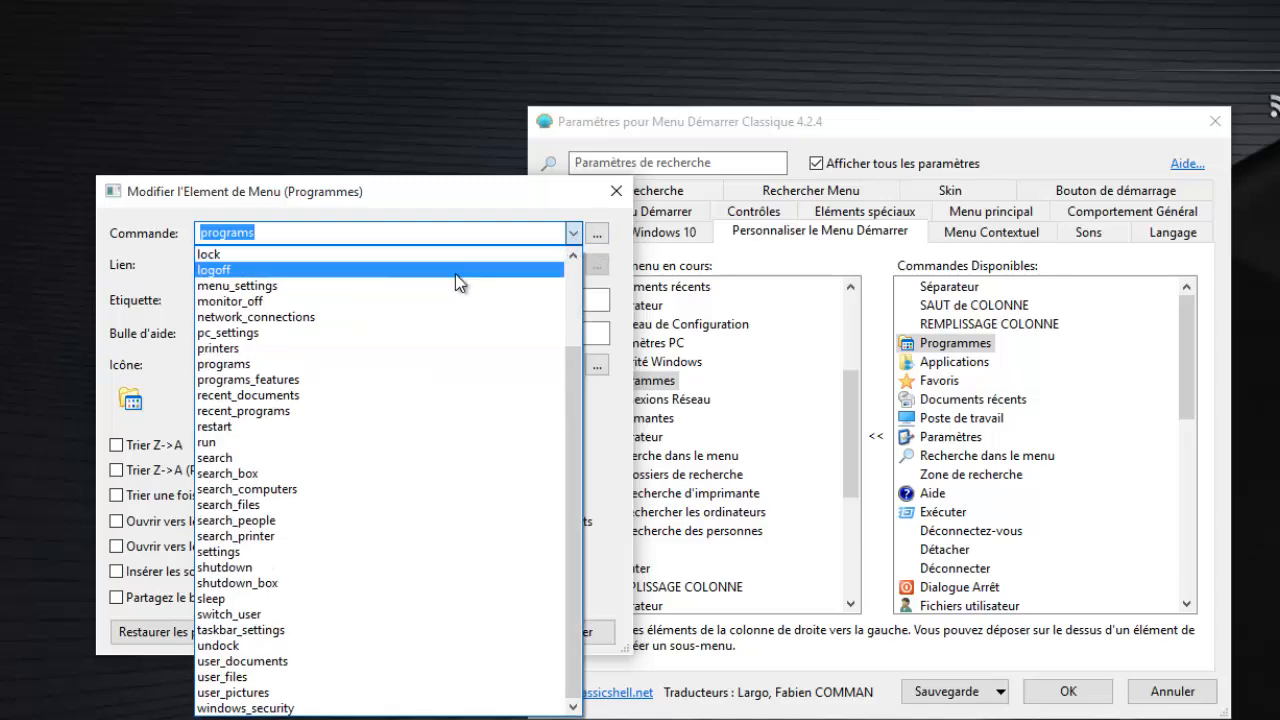
{"action": "scroll", "coordinate": [455, 273], "scroll_direction": "up", "scroll_amount": 3}
{"action": "left_click", "coordinate": [268, 254]}
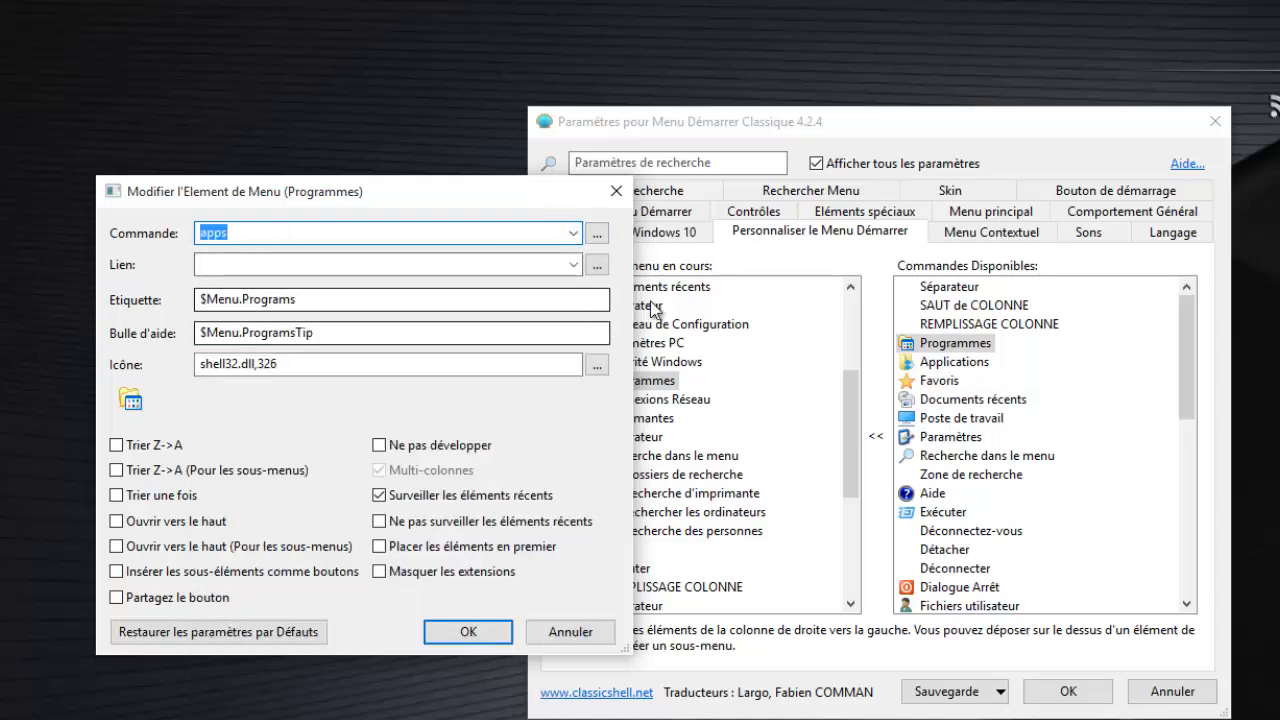
Step: Link the Programmes element to the App favorites folder on drive SAUVEGARDE (H:)
{"action": "left_click", "coordinate": [596, 264]}
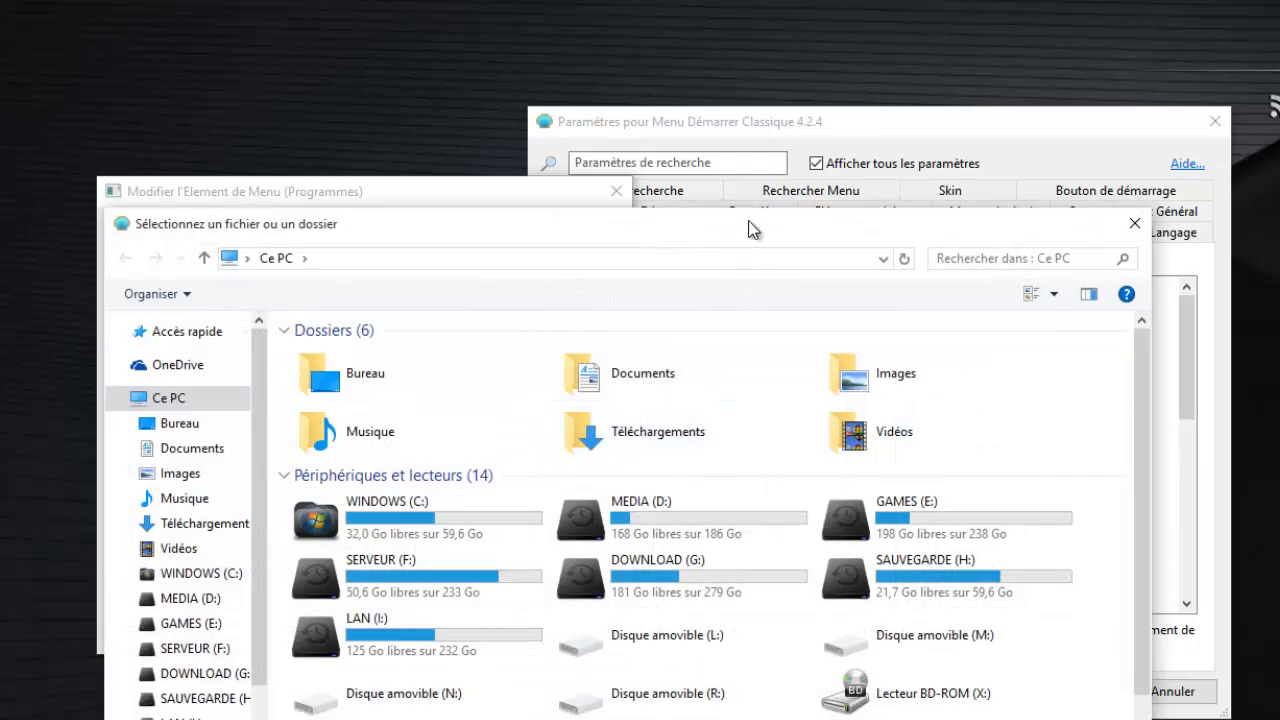
{"action": "left_click_drag", "start_coordinate": [748, 222], "coordinate": [1279, 132]}
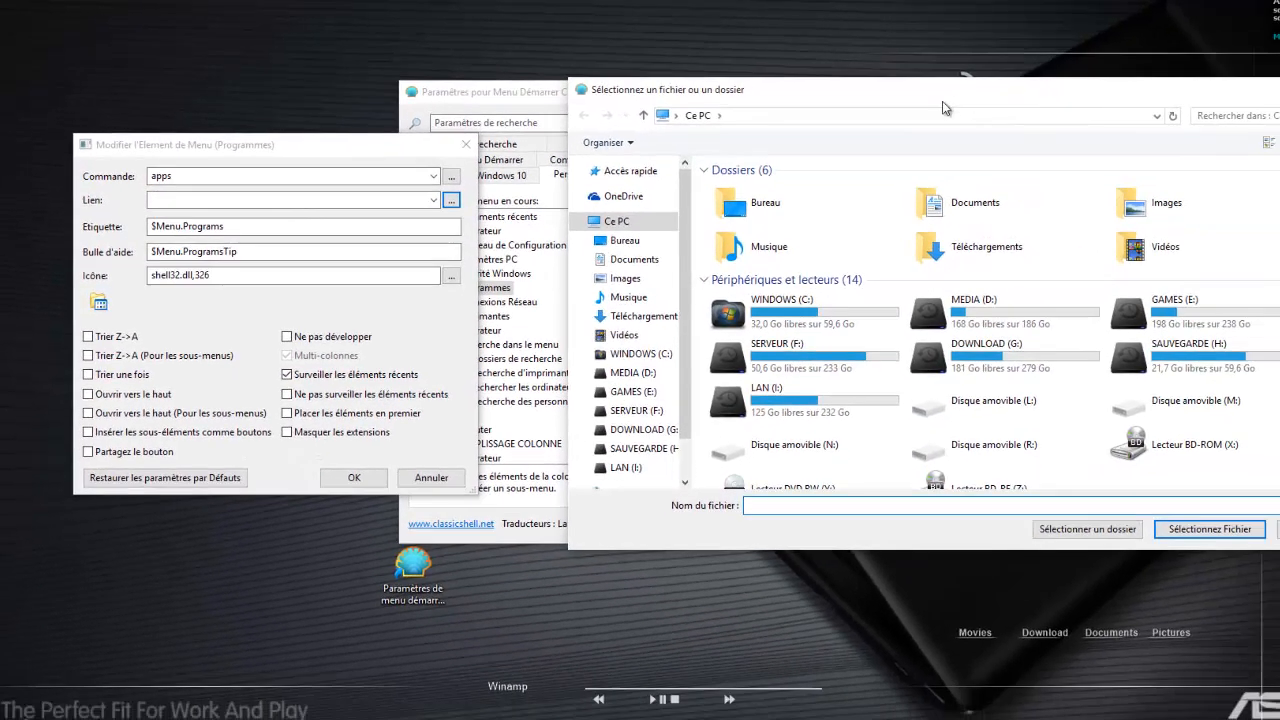
{"action": "left_click_drag", "start_coordinate": [1002, 108], "coordinate": [805, 124]}
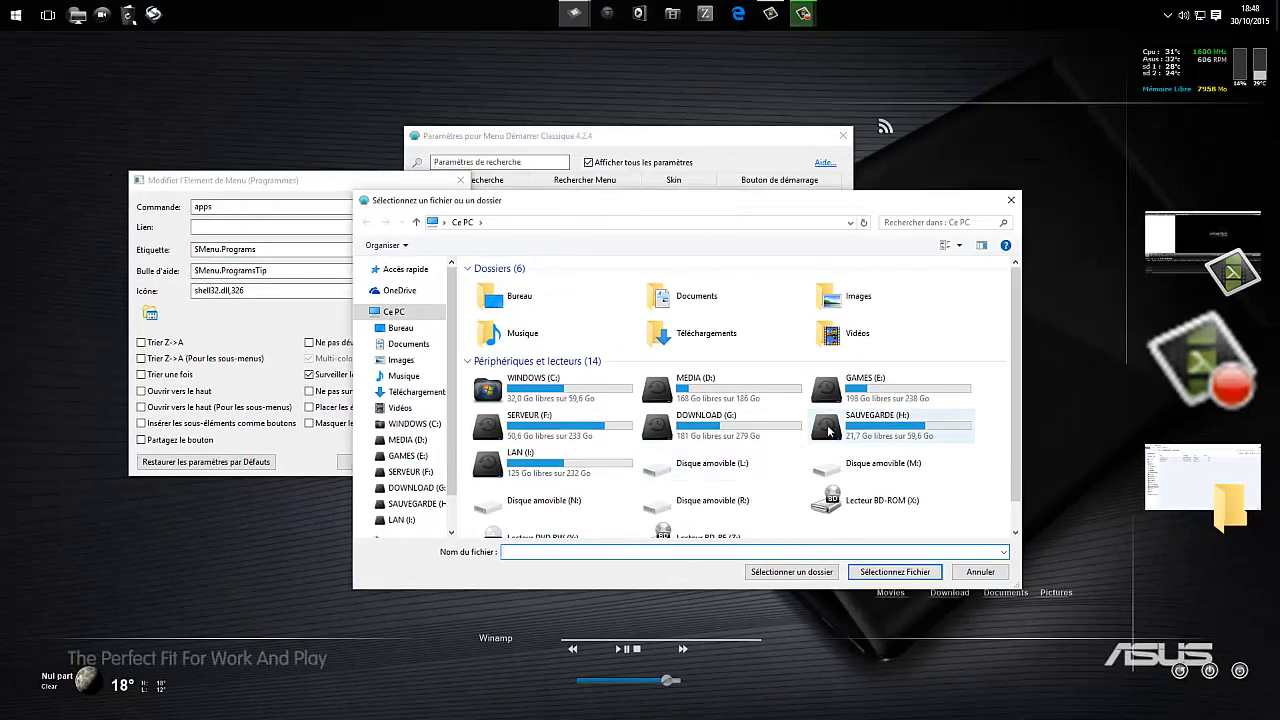
{"action": "double_click", "coordinate": [876, 431]}
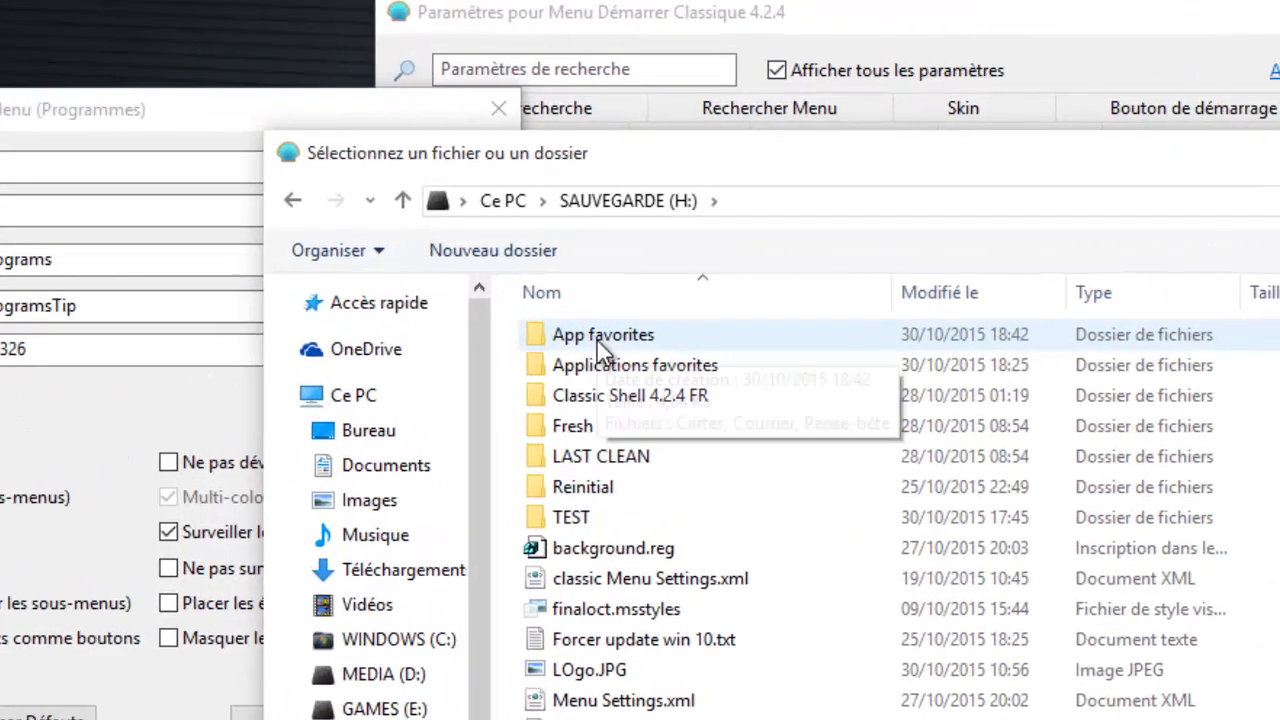
{"action": "left_click", "coordinate": [601, 346]}
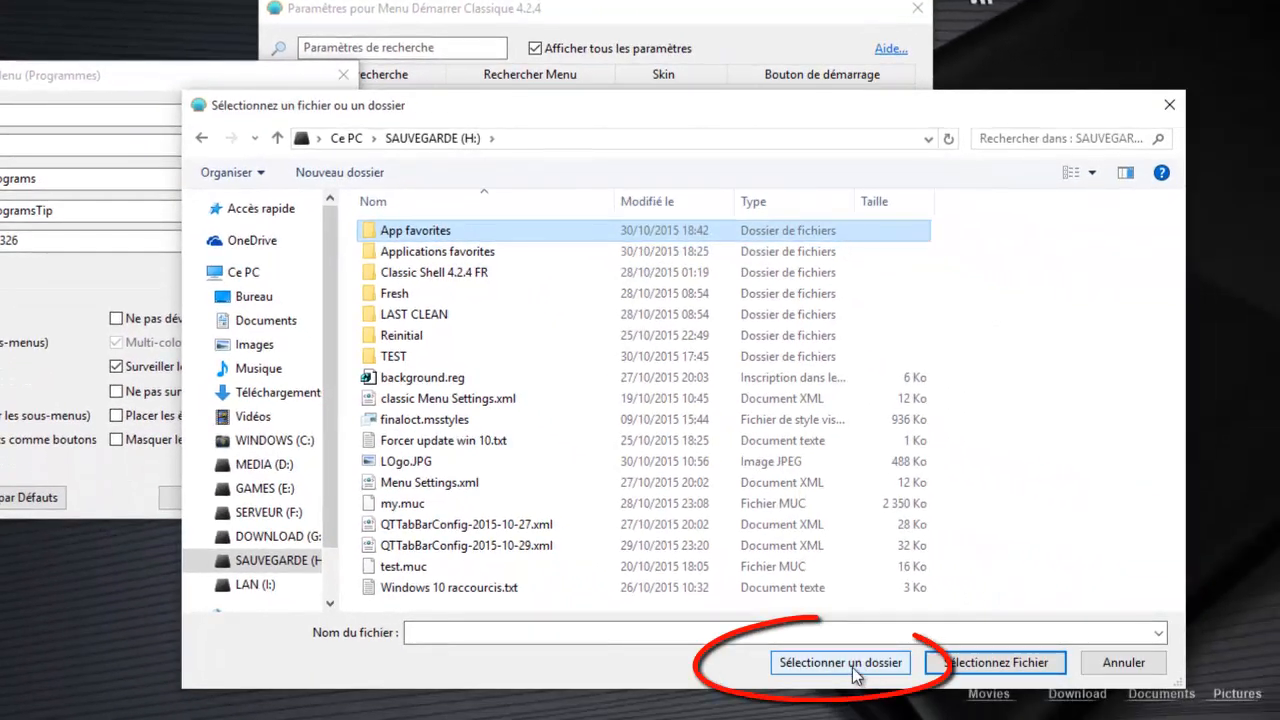
{"action": "left_click", "coordinate": [853, 665]}
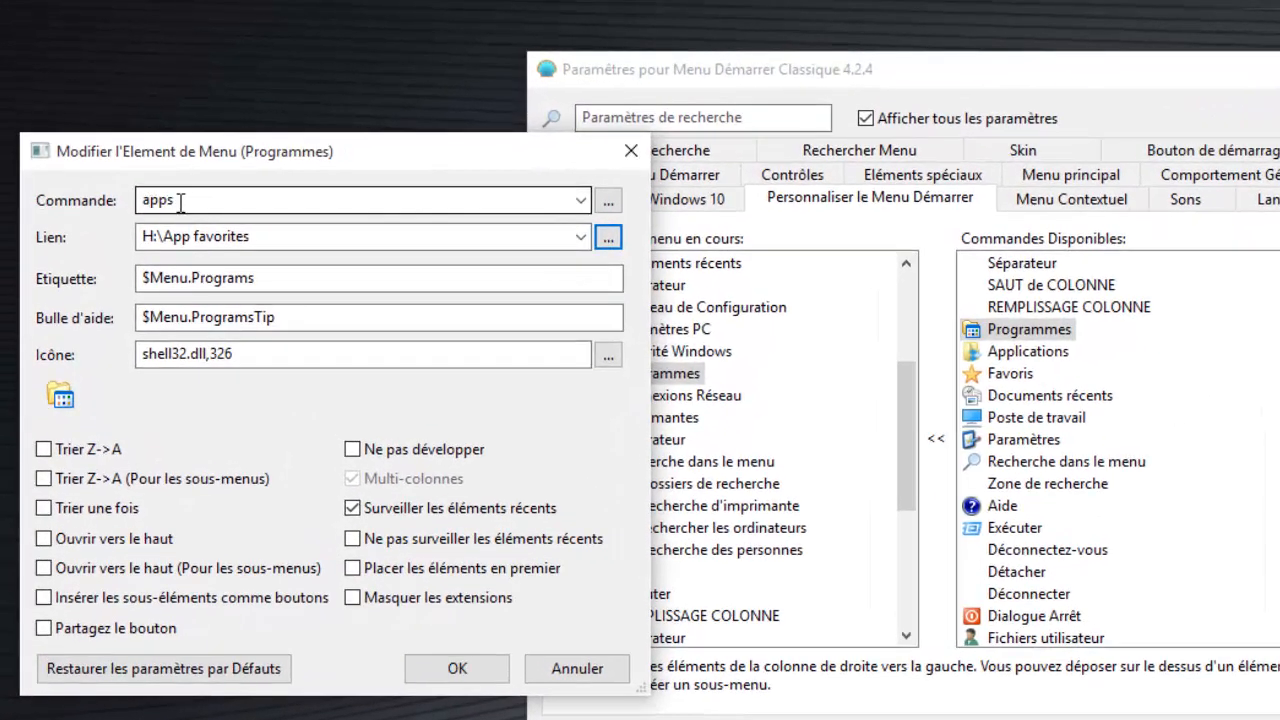
Step: View the contents of the Applications submenu in the start menu, leaving the element's properties open
{"action": "double_click", "coordinate": [185, 201]}
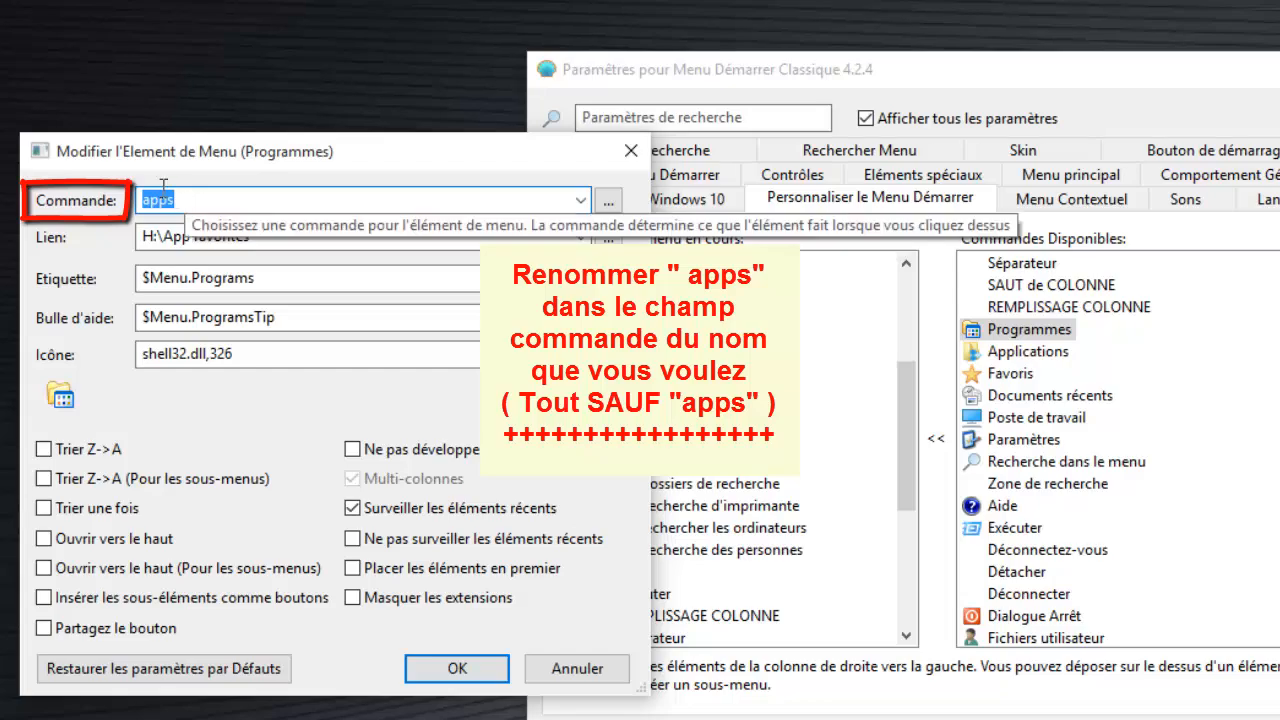
{"action": "left_click", "coordinate": [15, 15]}
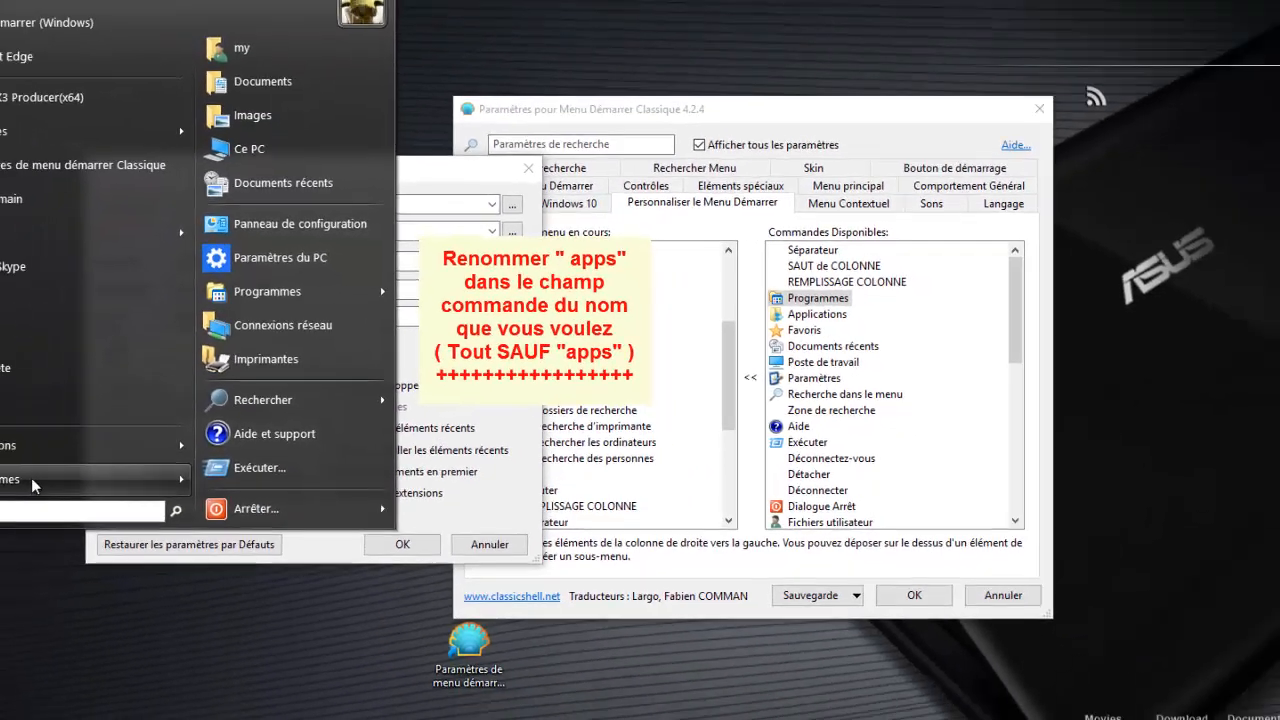
{"action": "mouse_move", "coordinate": [90, 390]}
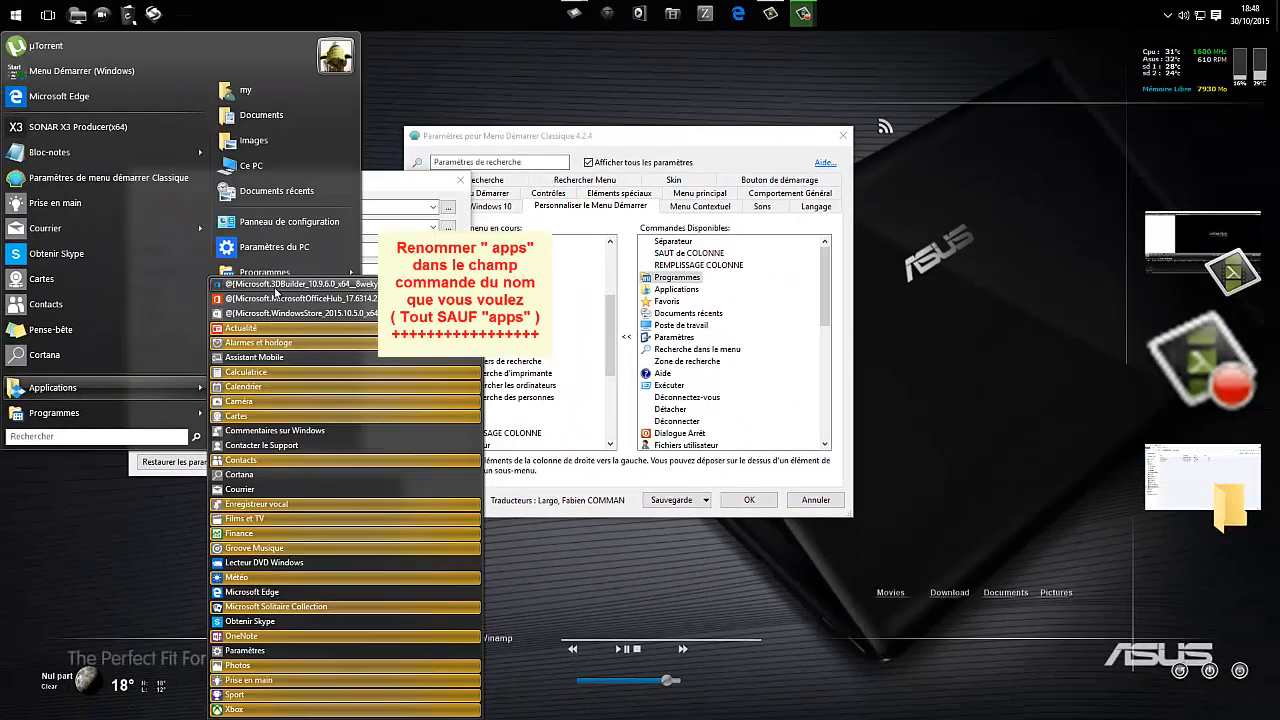
{"action": "left_click", "coordinate": [154, 519]}
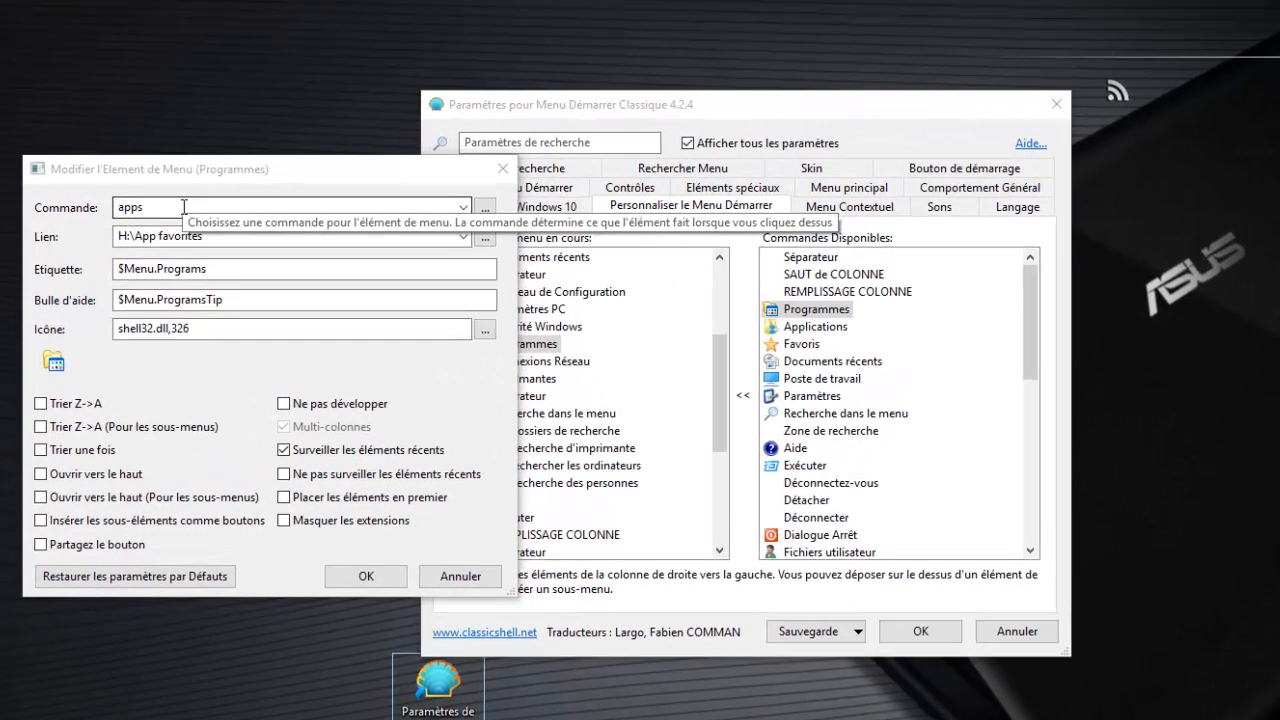
Step: Replace the Programmes element's preset command with the custom name App favorites
{"action": "double_click", "coordinate": [184, 207]}
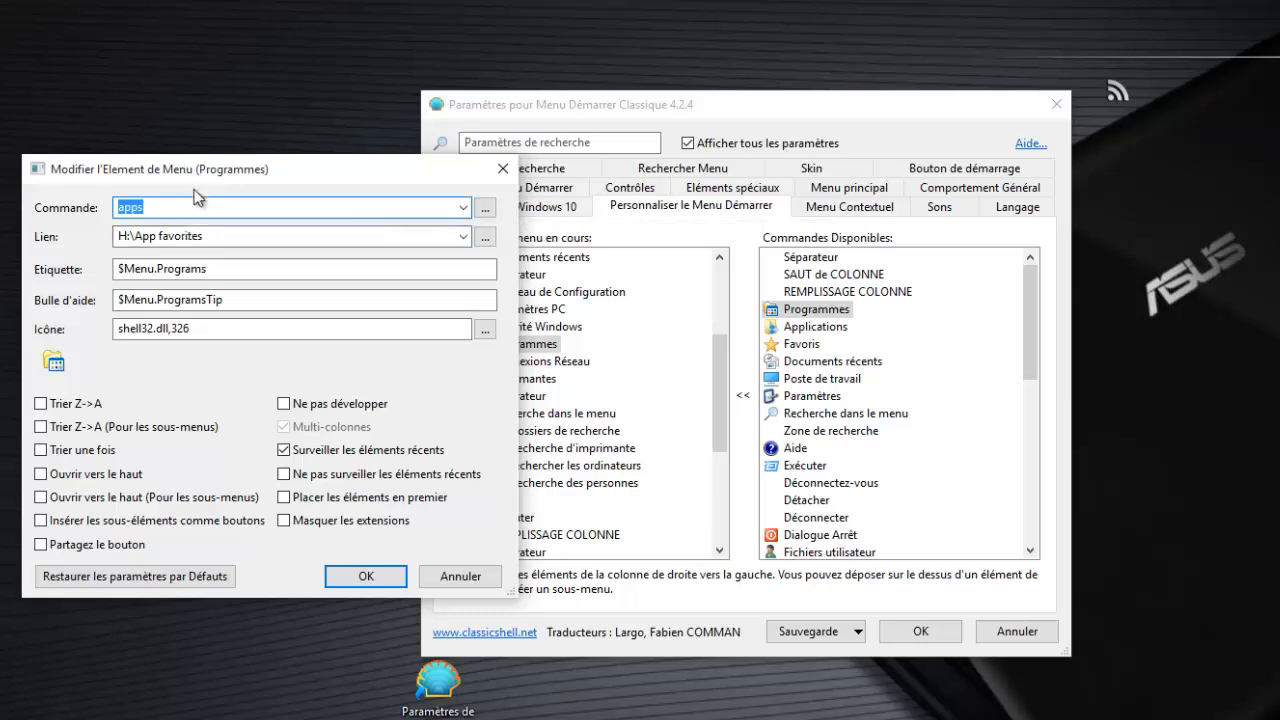
{"action": "left_click_drag", "start_coordinate": [208, 177], "coordinate": [324, 187]}
{"action": "left_click", "coordinate": [581, 218]}
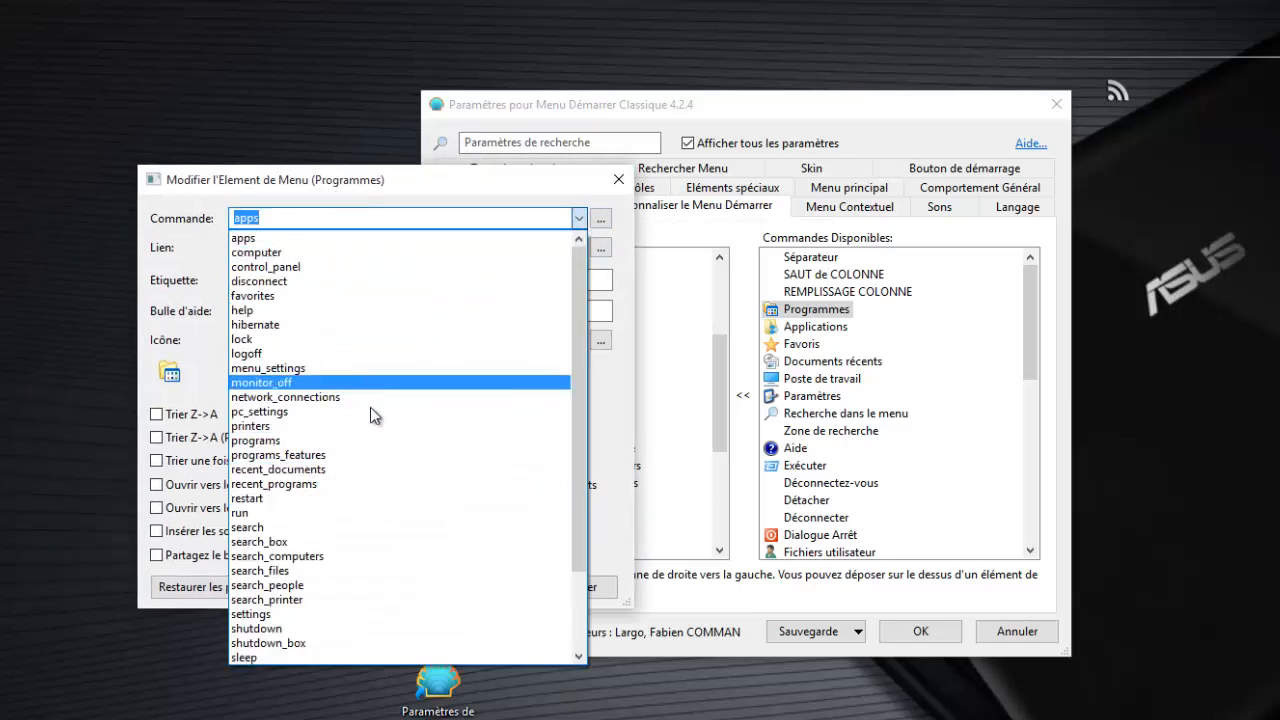
{"action": "left_click", "coordinate": [281, 238]}
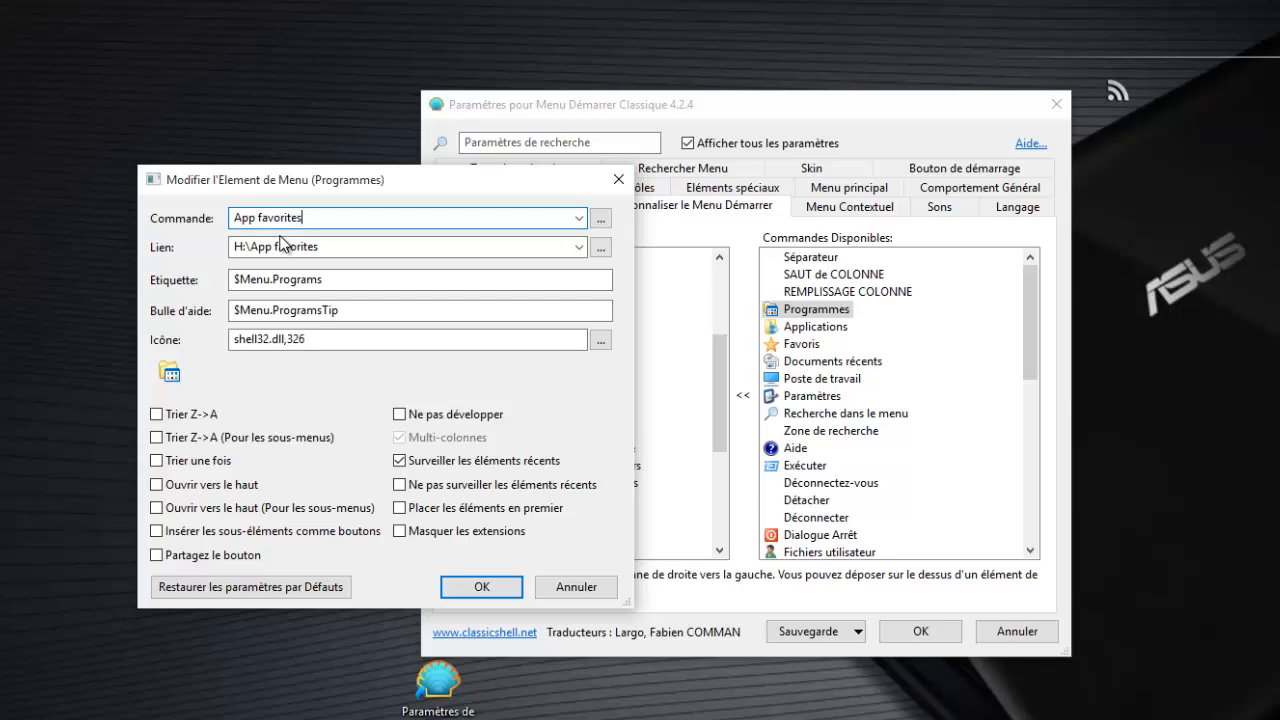
Step: Set the element's icon to Dossier.ico from C:\Program Files (x86)\iconsext\Icons
{"action": "left_click", "coordinate": [603, 343]}
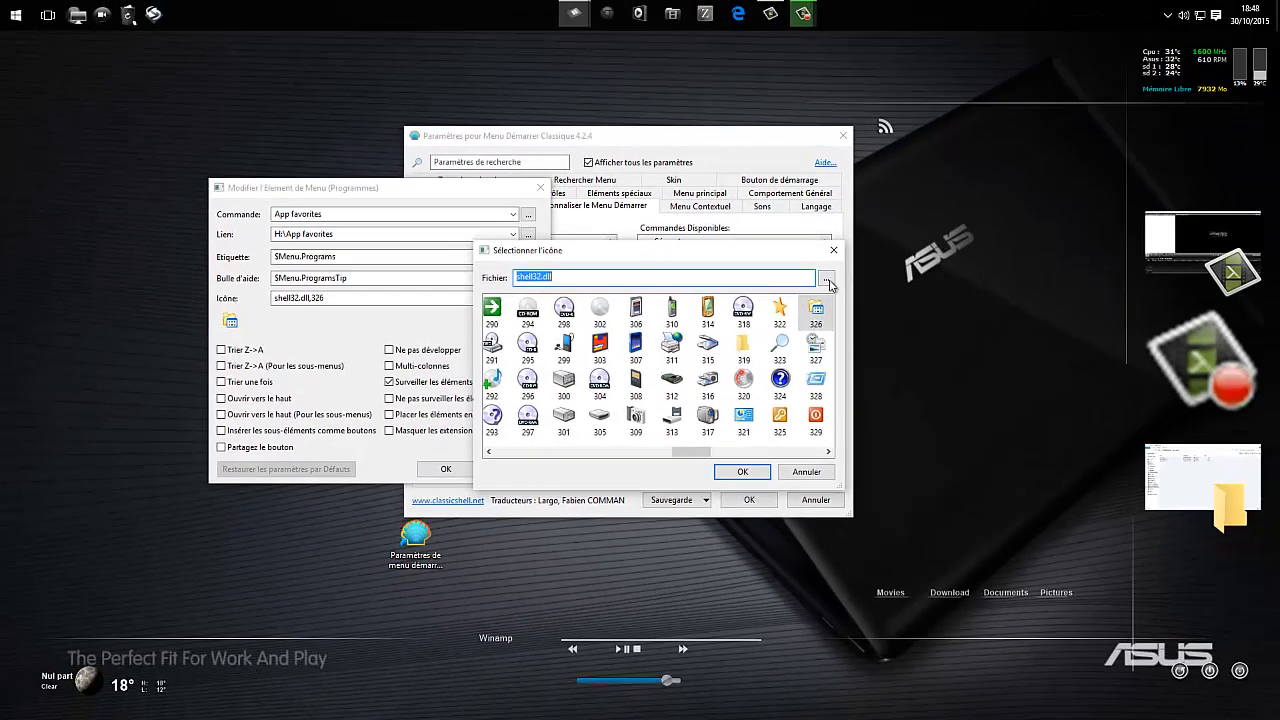
{"action": "left_click", "coordinate": [826, 279]}
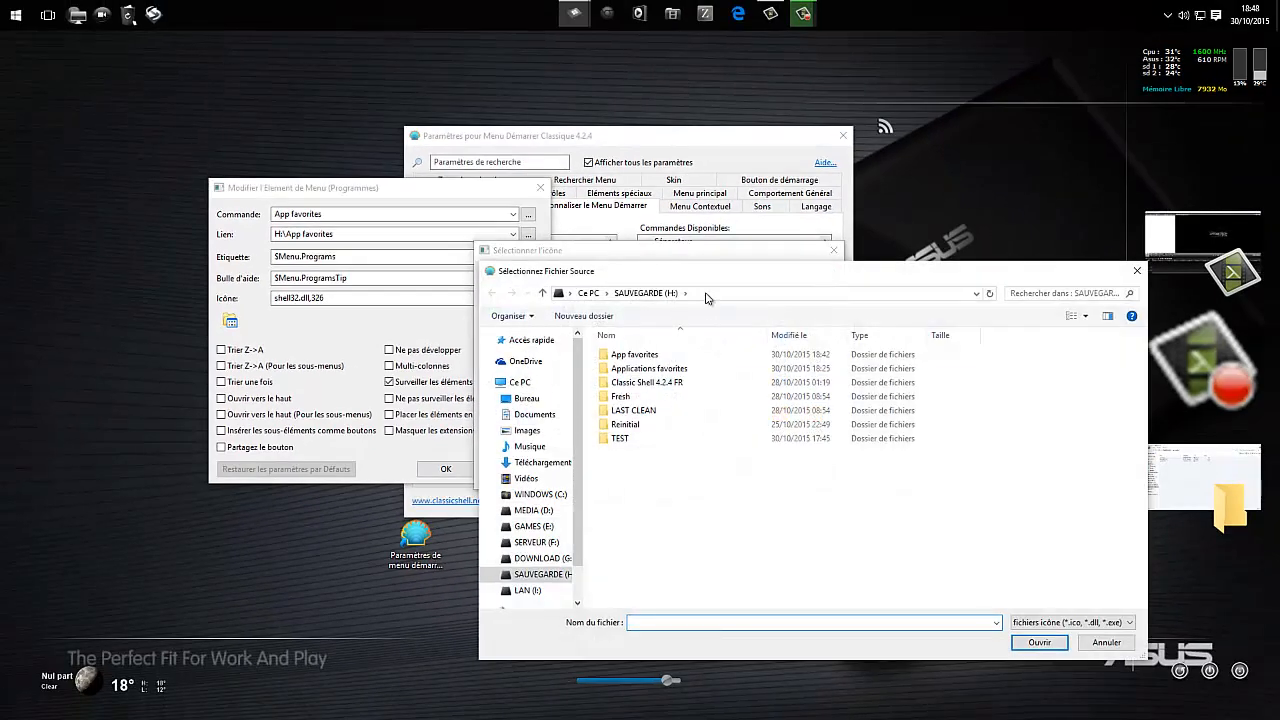
{"action": "left_click", "coordinate": [488, 437]}
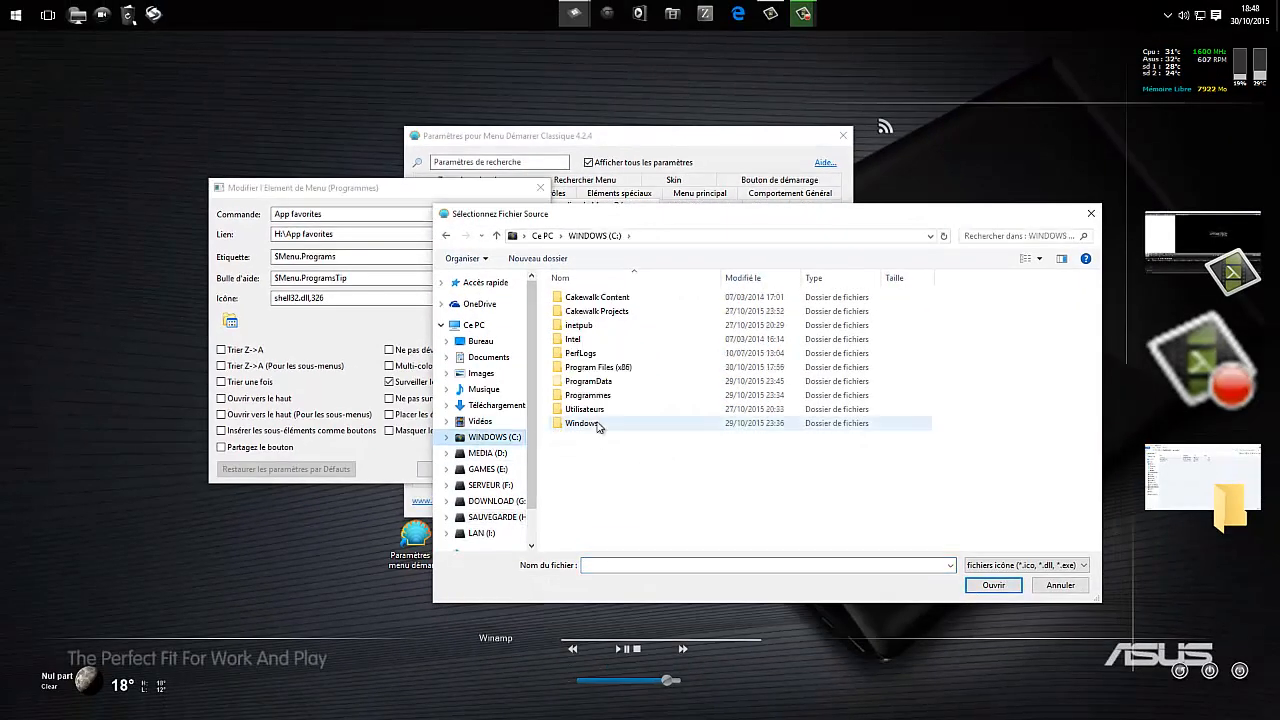
{"action": "double_click", "coordinate": [598, 367]}
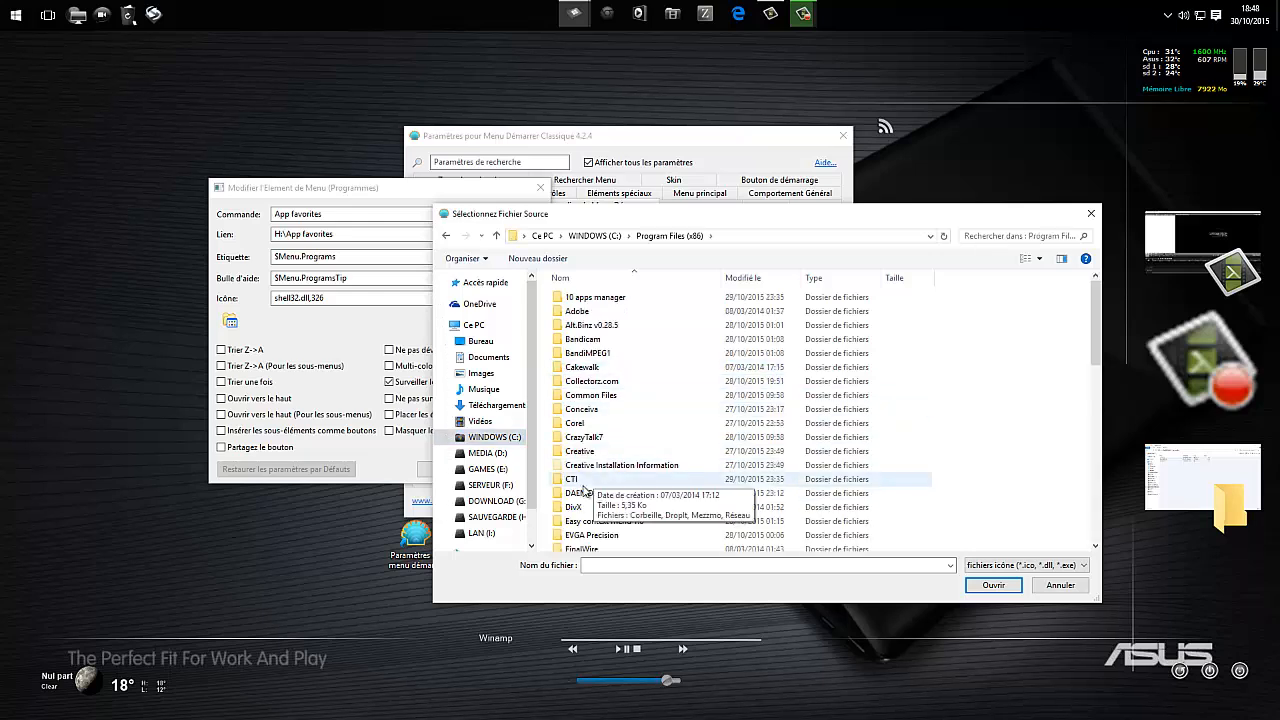
{"action": "double_click", "coordinate": [584, 516]}
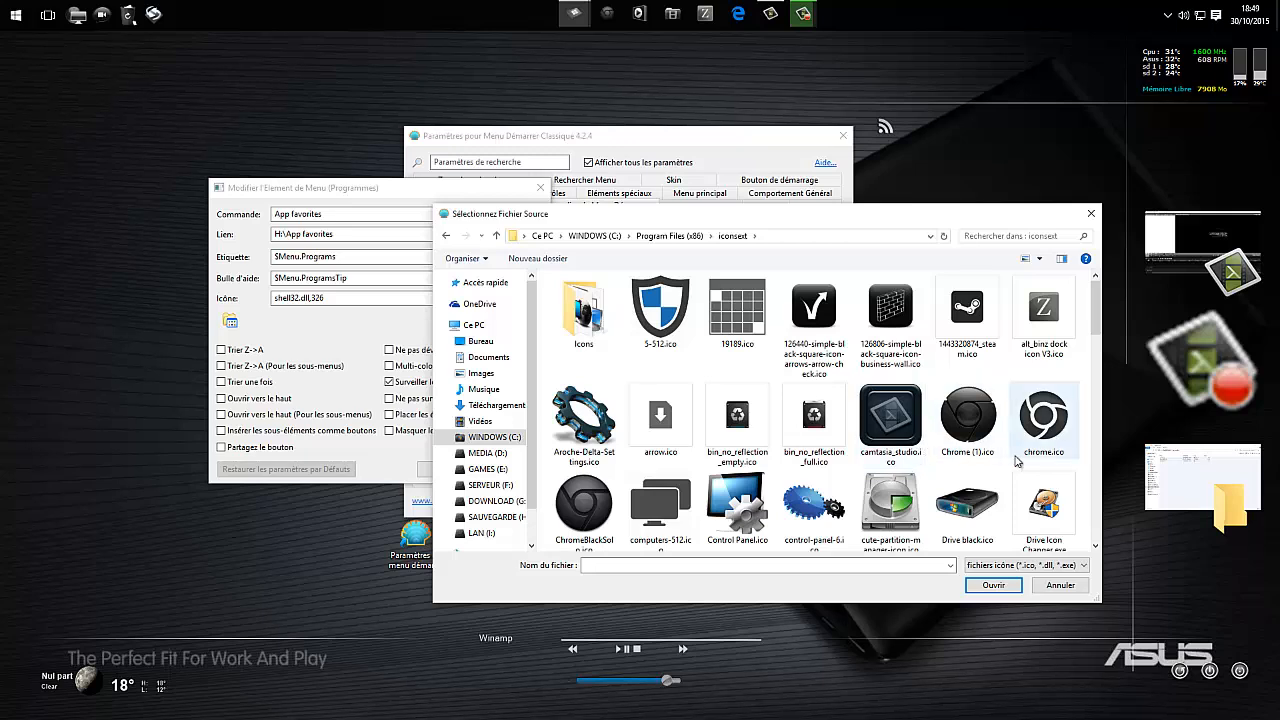
{"action": "double_click", "coordinate": [584, 310]}
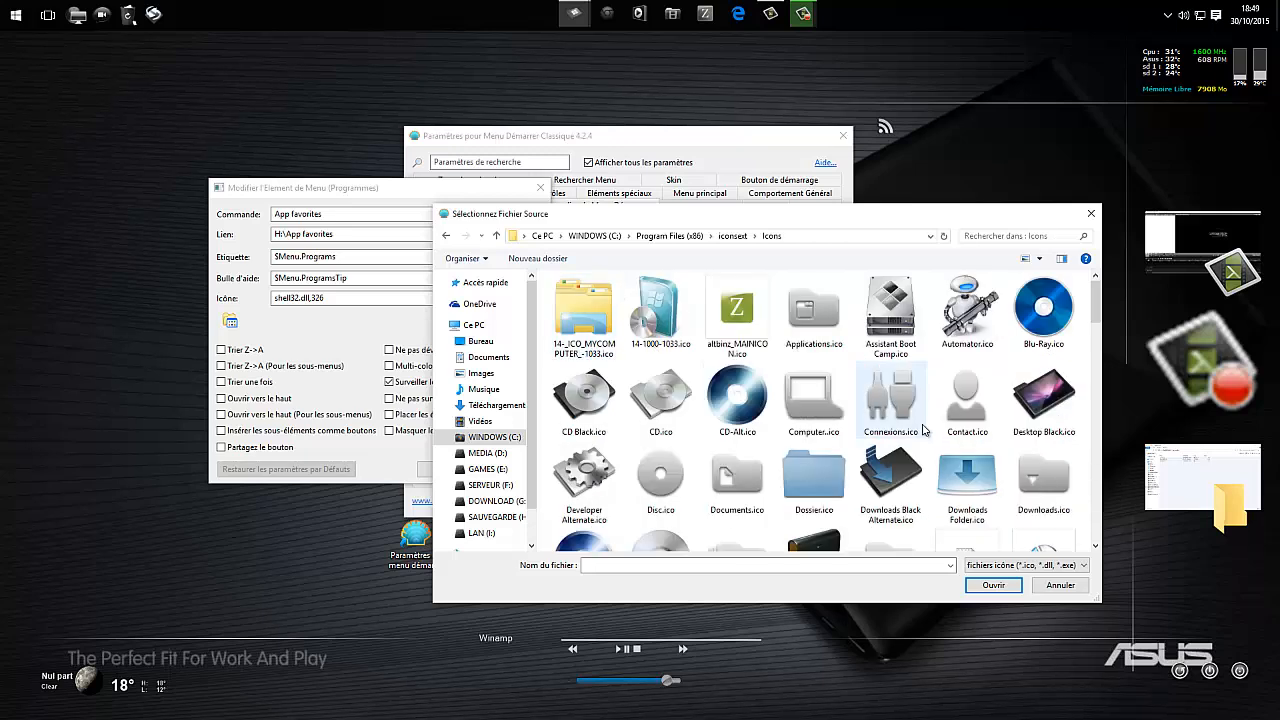
{"action": "scroll", "coordinate": [700, 400], "scroll_direction": "down", "scroll_amount": 5}
{"action": "scroll", "coordinate": [968, 440], "scroll_direction": "down", "scroll_amount": 4}
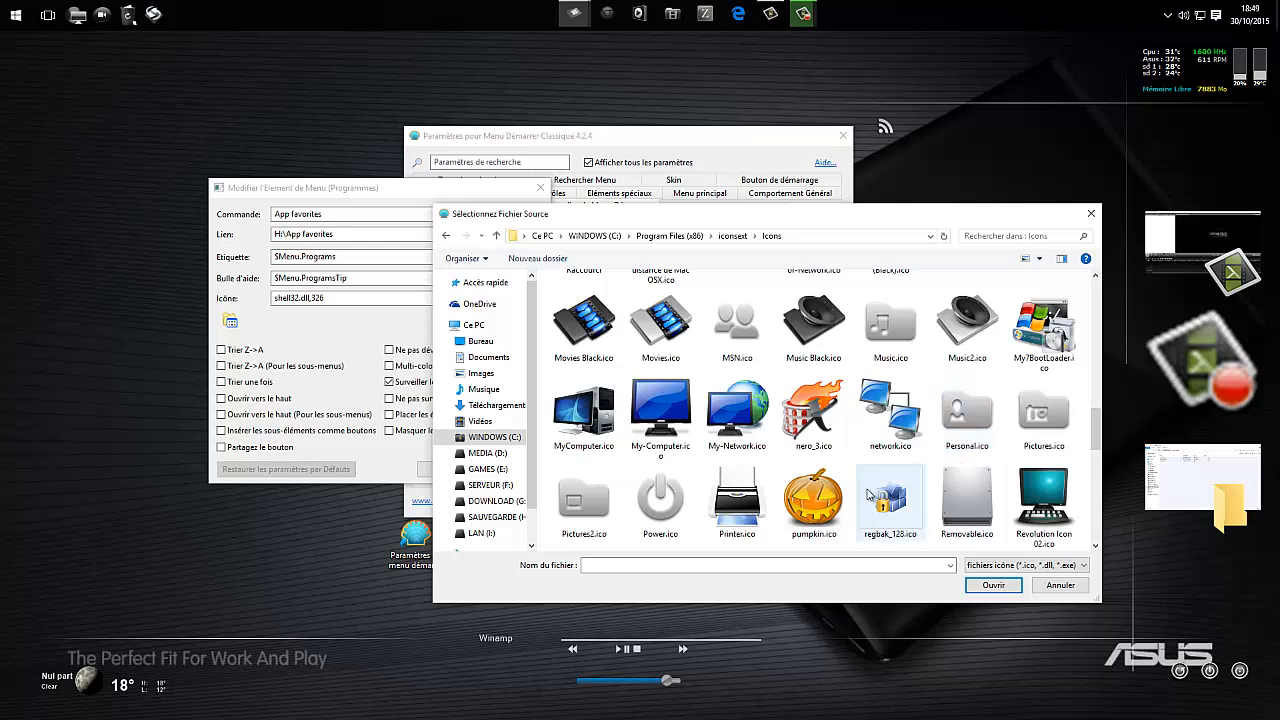
{"action": "scroll", "coordinate": [868, 492], "scroll_direction": "up", "scroll_amount": 5}
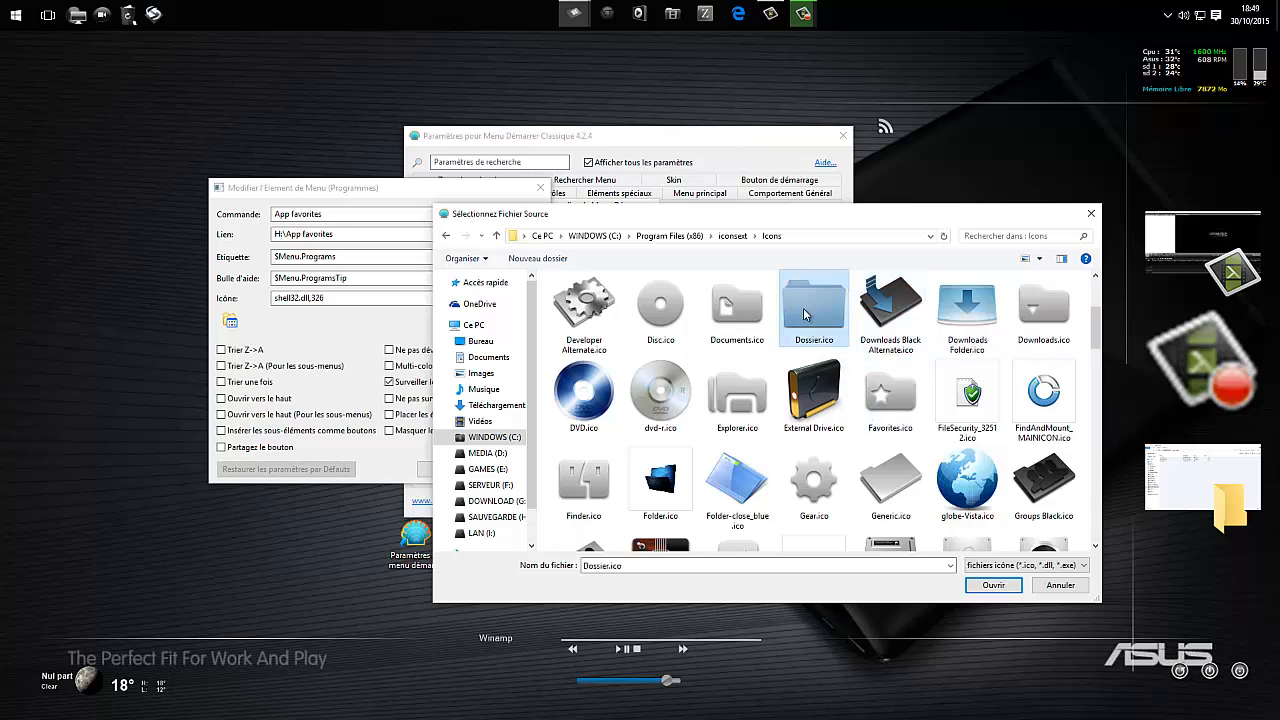
{"action": "left_click", "coordinate": [808, 314]}
{"action": "left_click", "coordinate": [975, 586]}
{"action": "left_click", "coordinate": [742, 471]}
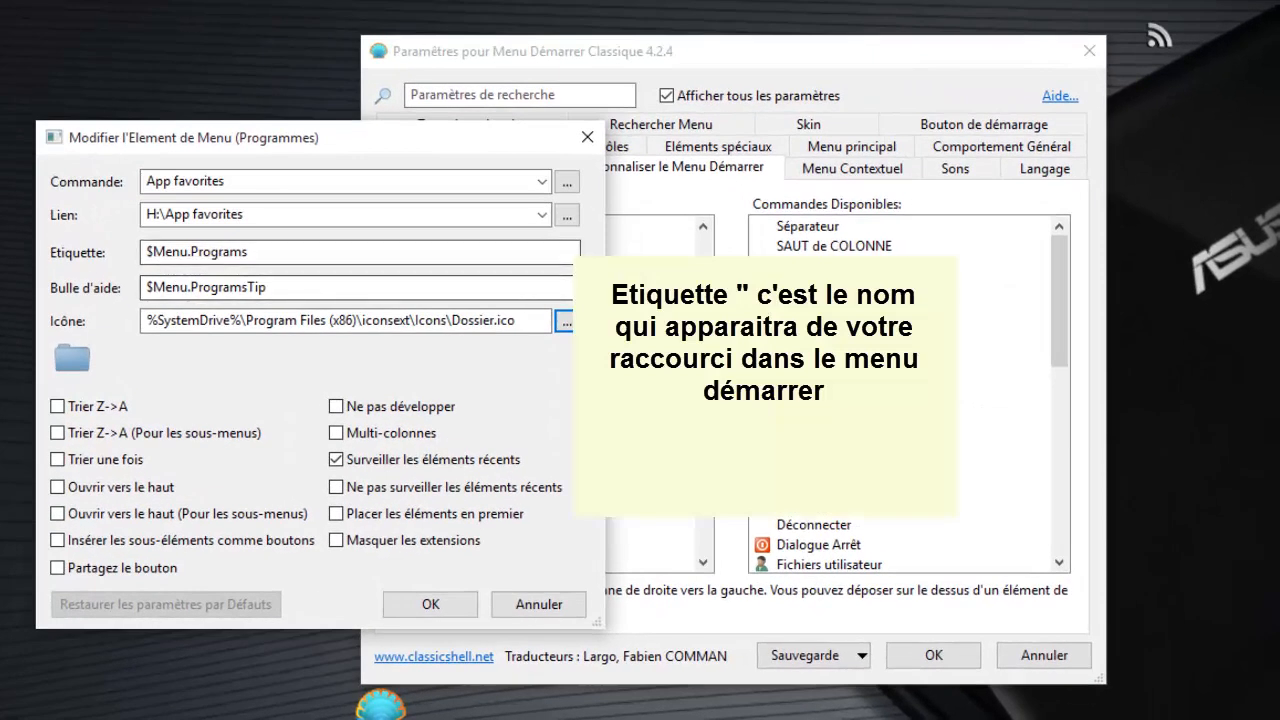
Step: View the Programmes entry and its submenu in the second column of the start menu
{"action": "key", "text": "super"}
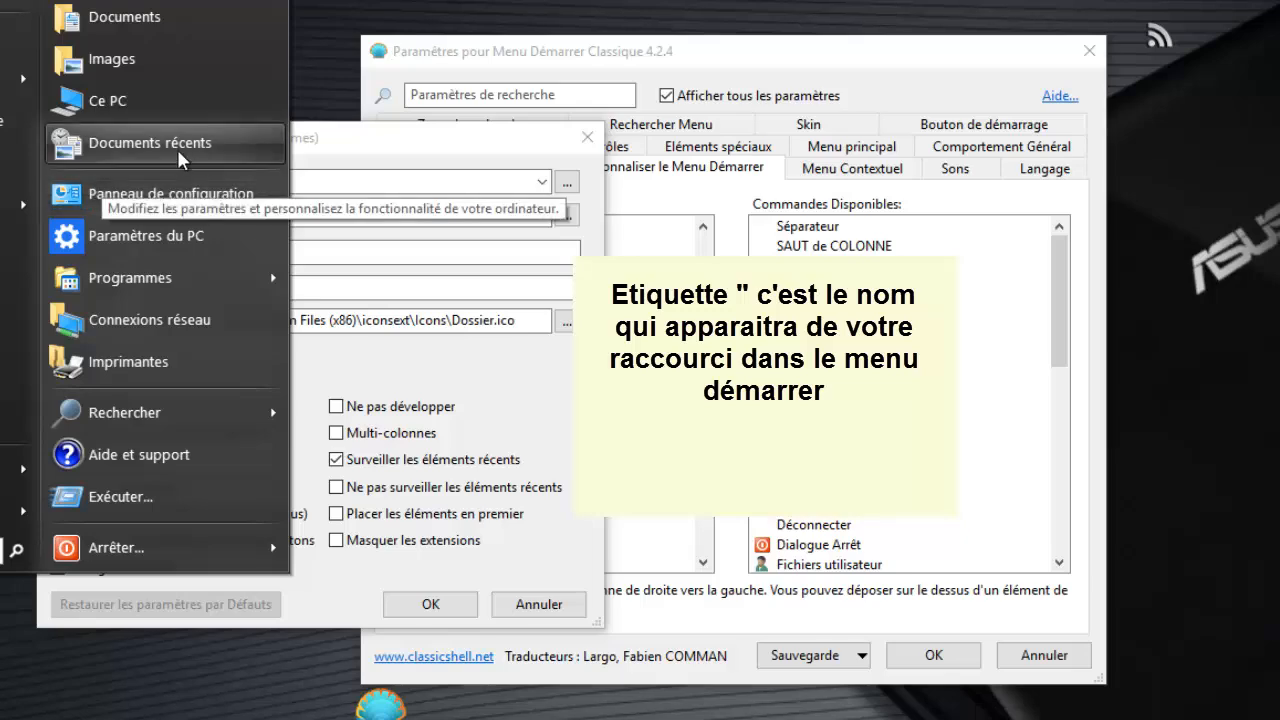
{"action": "mouse_move", "coordinate": [228, 277]}
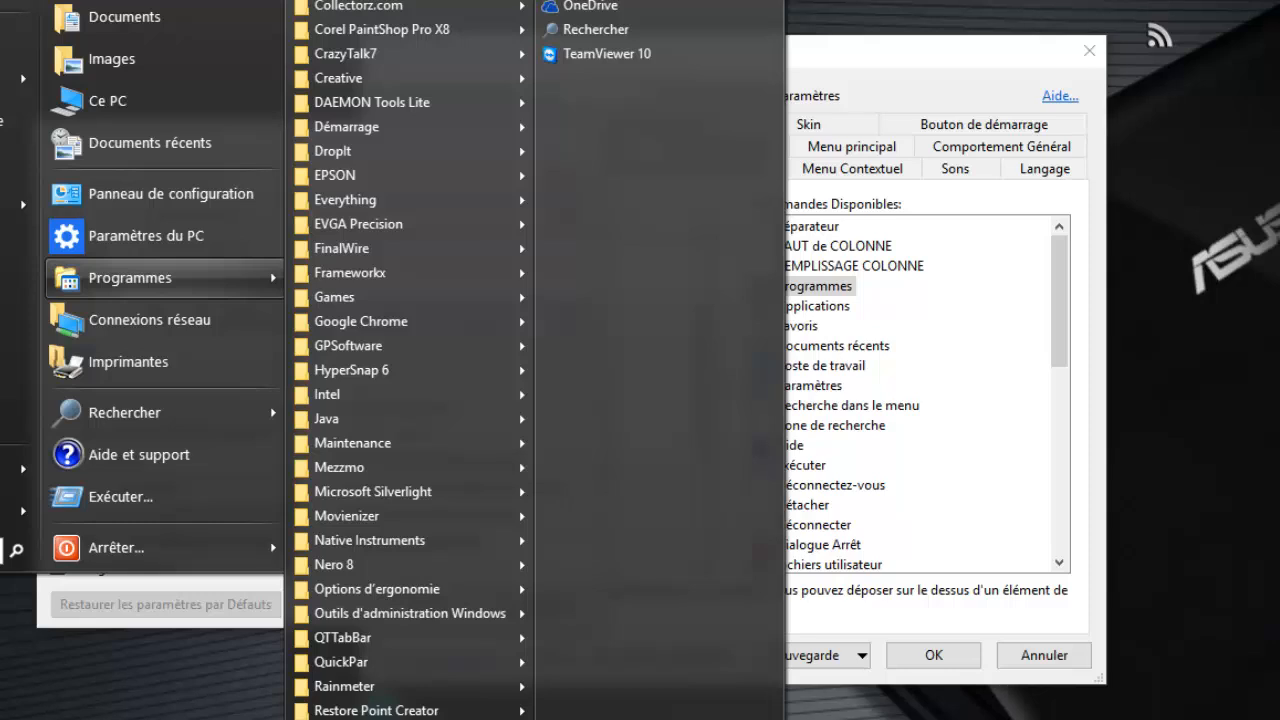
{"action": "key", "text": "super"}
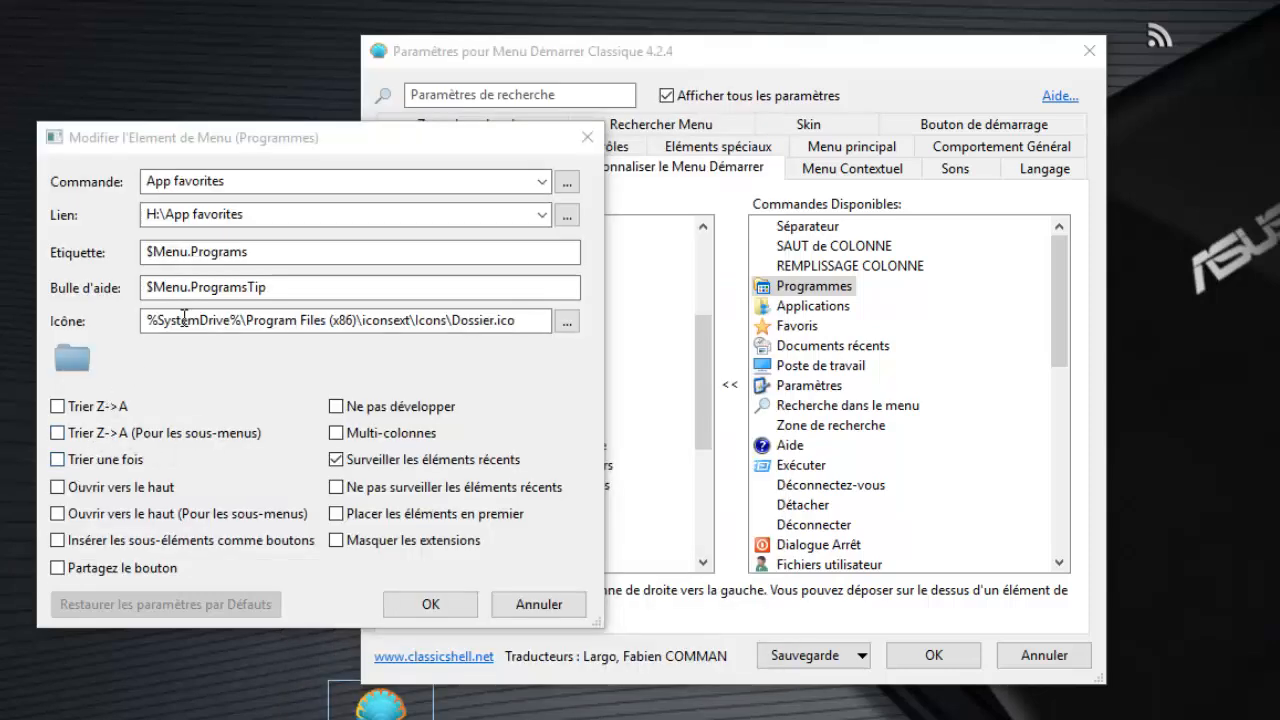
Step: Set the element's label to Favoris and apply the changes to its properties
{"action": "left_click_drag", "start_coordinate": [349, 251], "coordinate": [37, 256]}
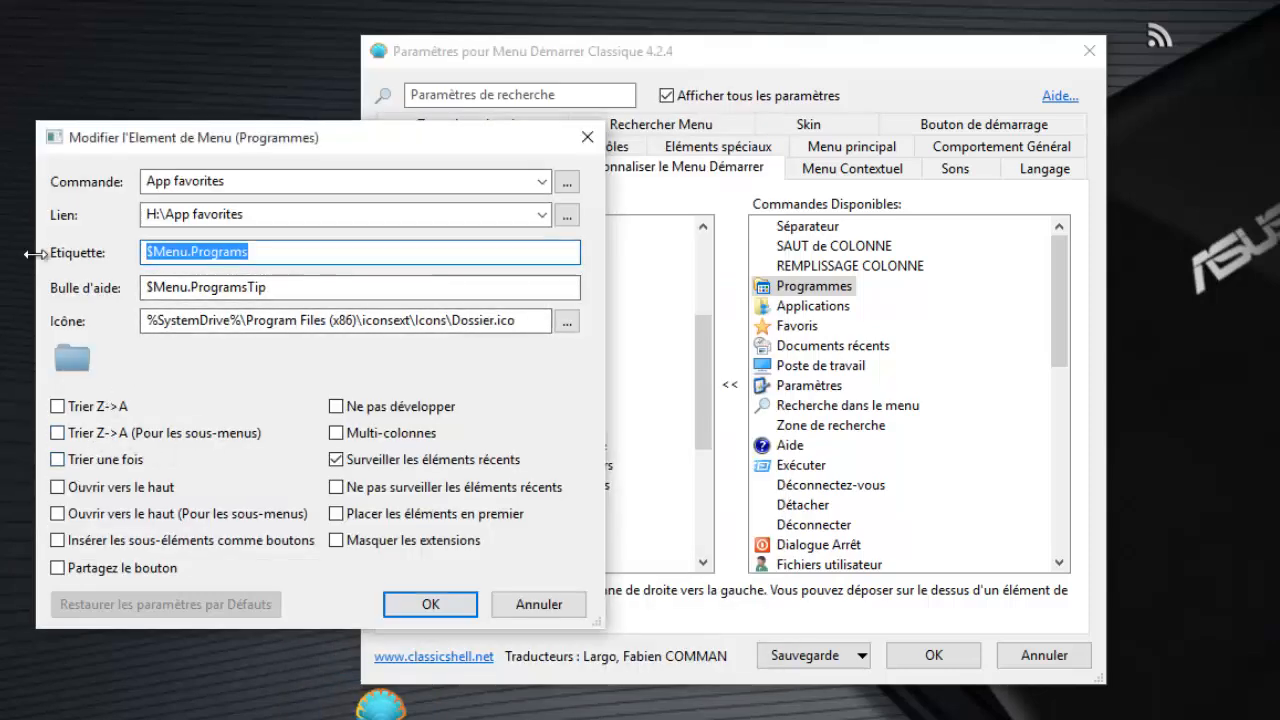
{"action": "type", "text": "FA"}
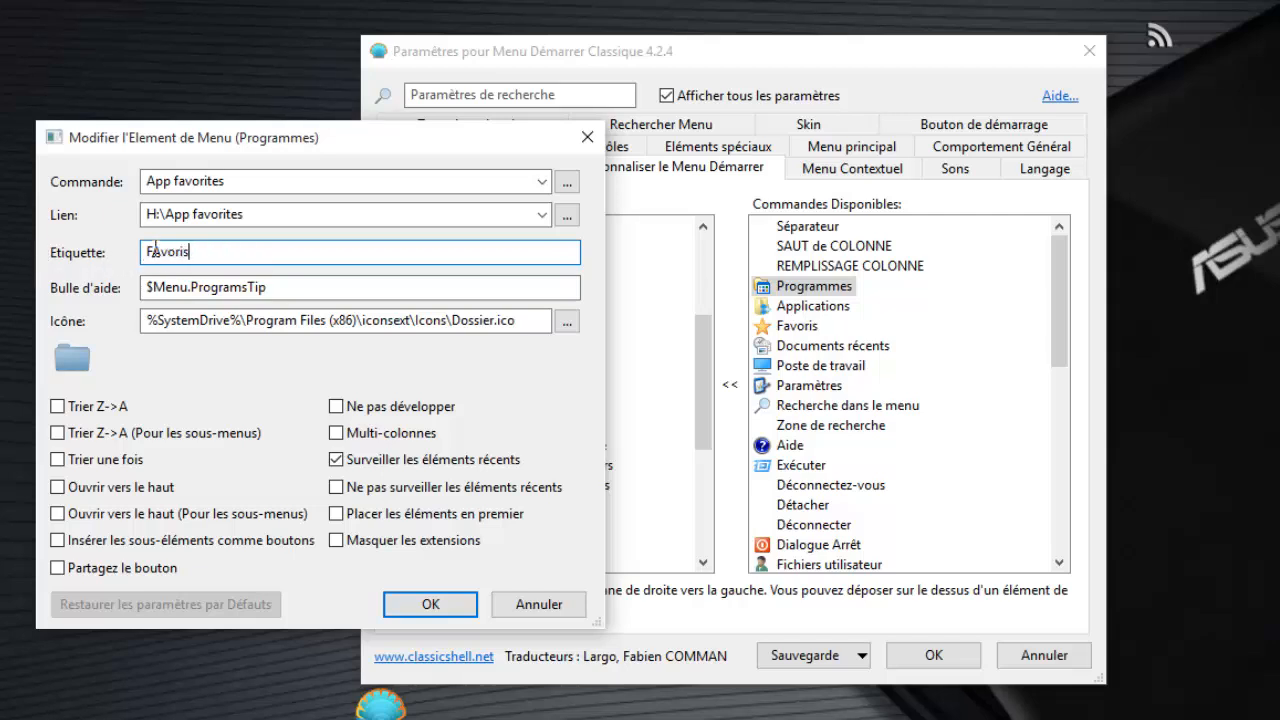
{"action": "left_click", "coordinate": [156, 251]}
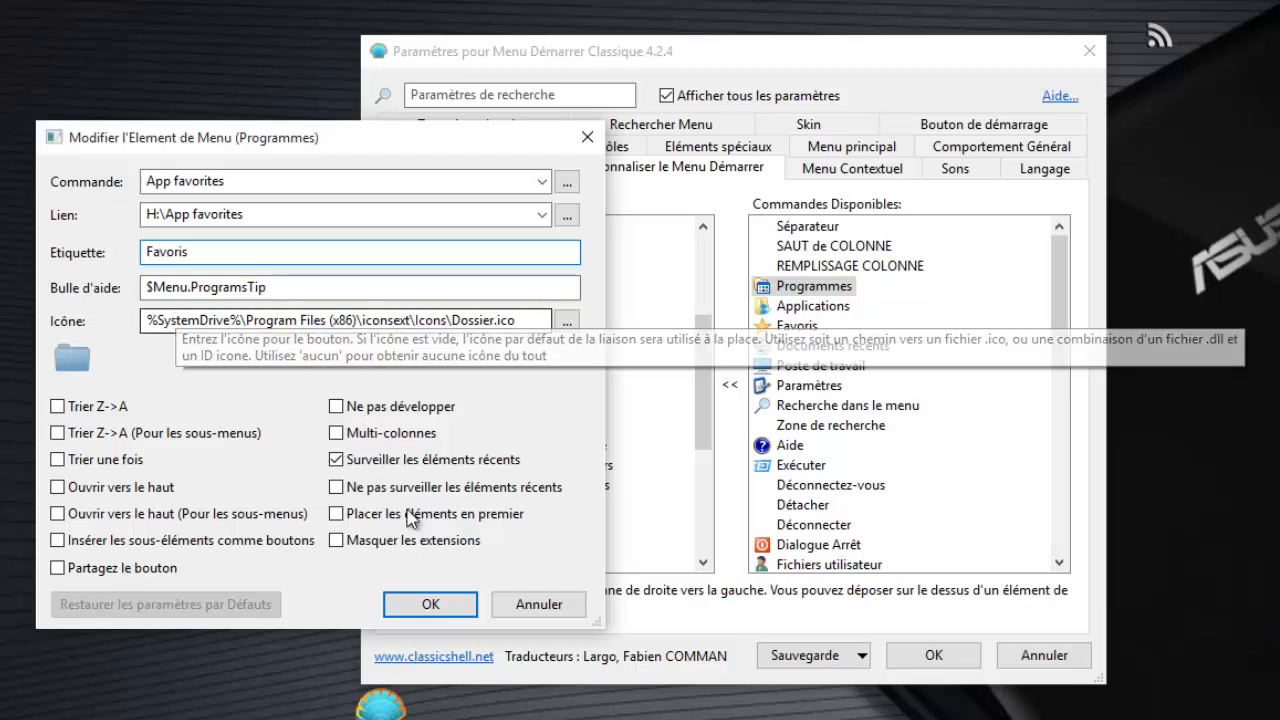
{"action": "left_click", "coordinate": [426, 604]}
Step: View the Favoris entry and its submenu in the second column of the start menu
{"action": "key", "text": "super"}
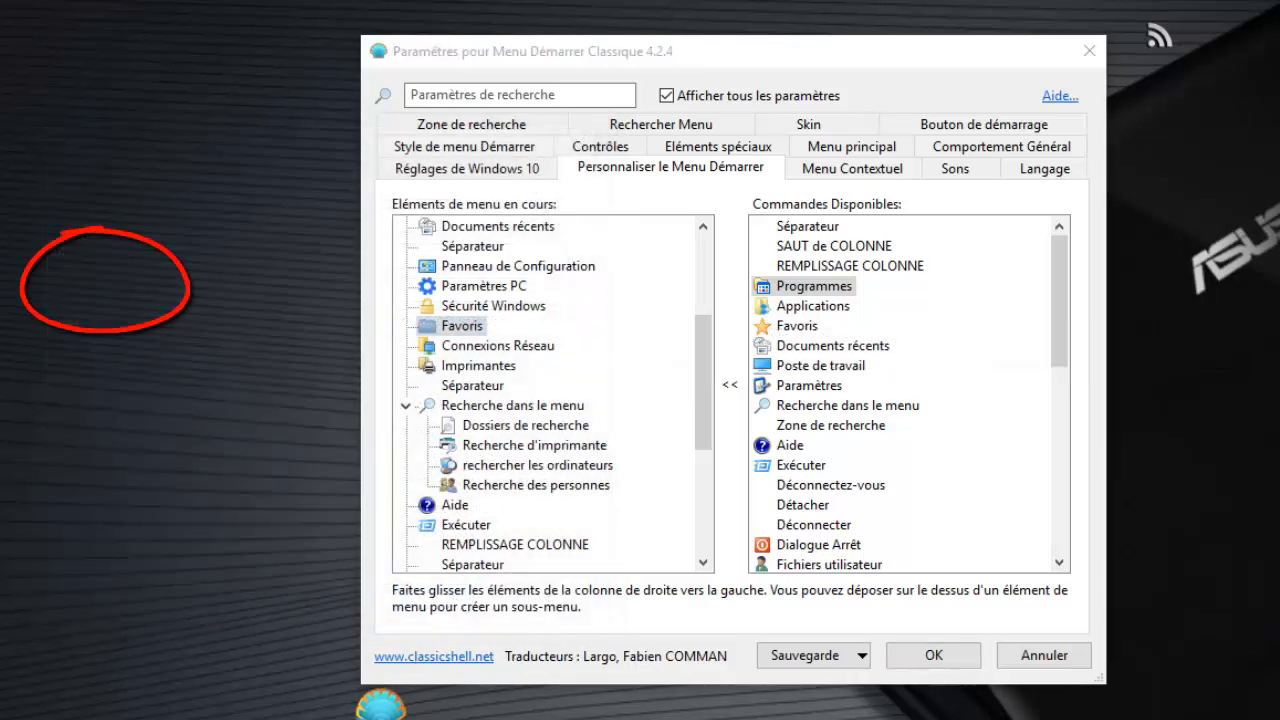
{"action": "mouse_move", "coordinate": [195, 298]}
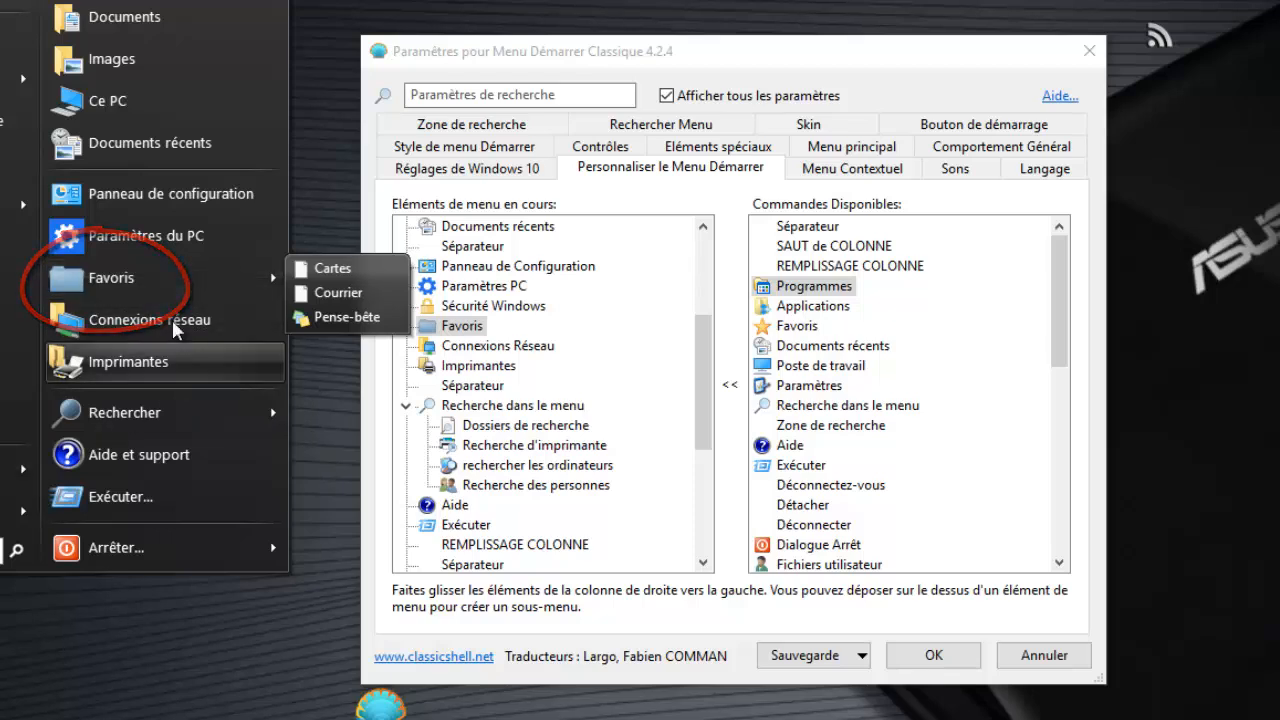
{"action": "mouse_move", "coordinate": [114, 280]}
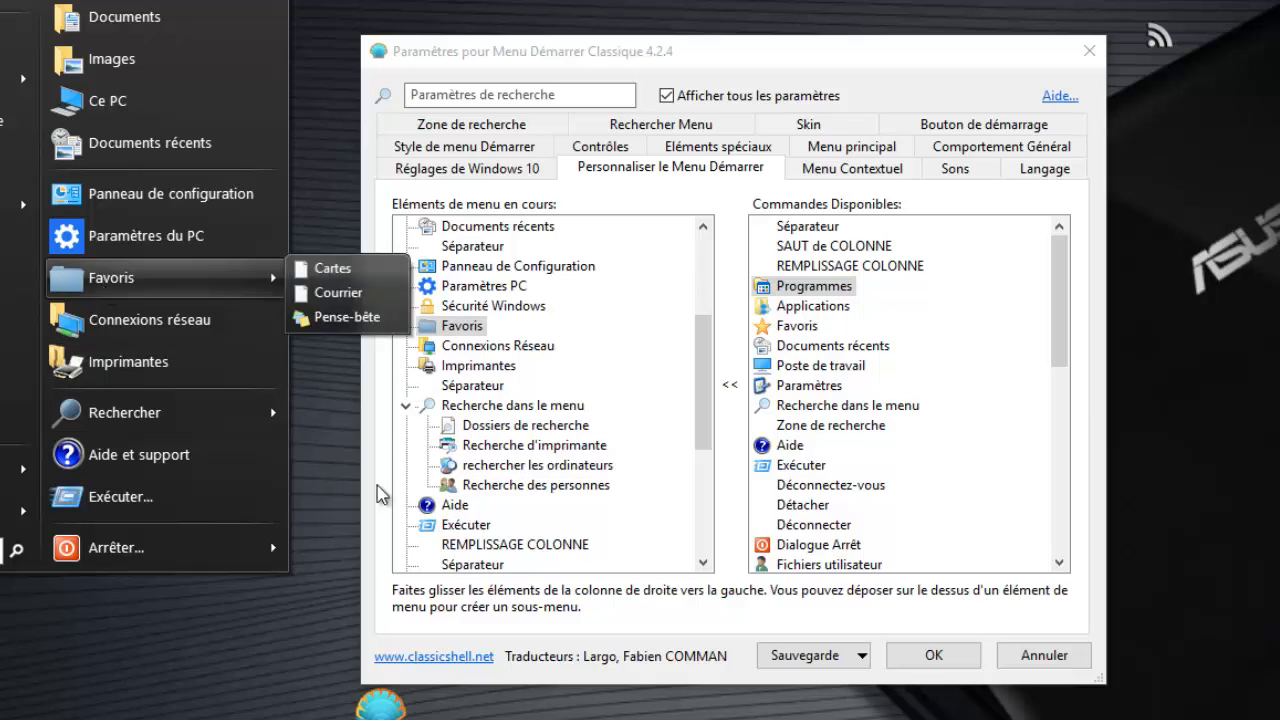
{"action": "left_click", "coordinate": [243, 642]}
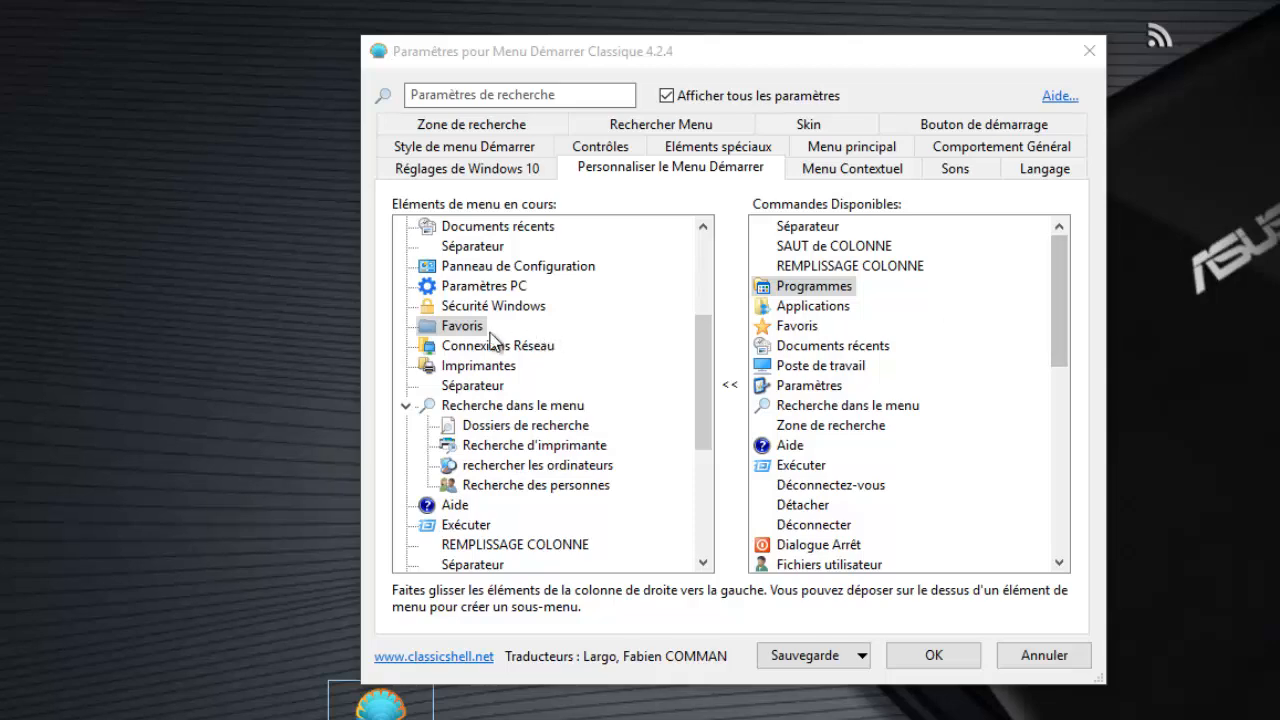
Step: Enable the Ne pas développer option for the custom Favoris element and apply its properties
{"action": "double_click", "coordinate": [467, 330]}
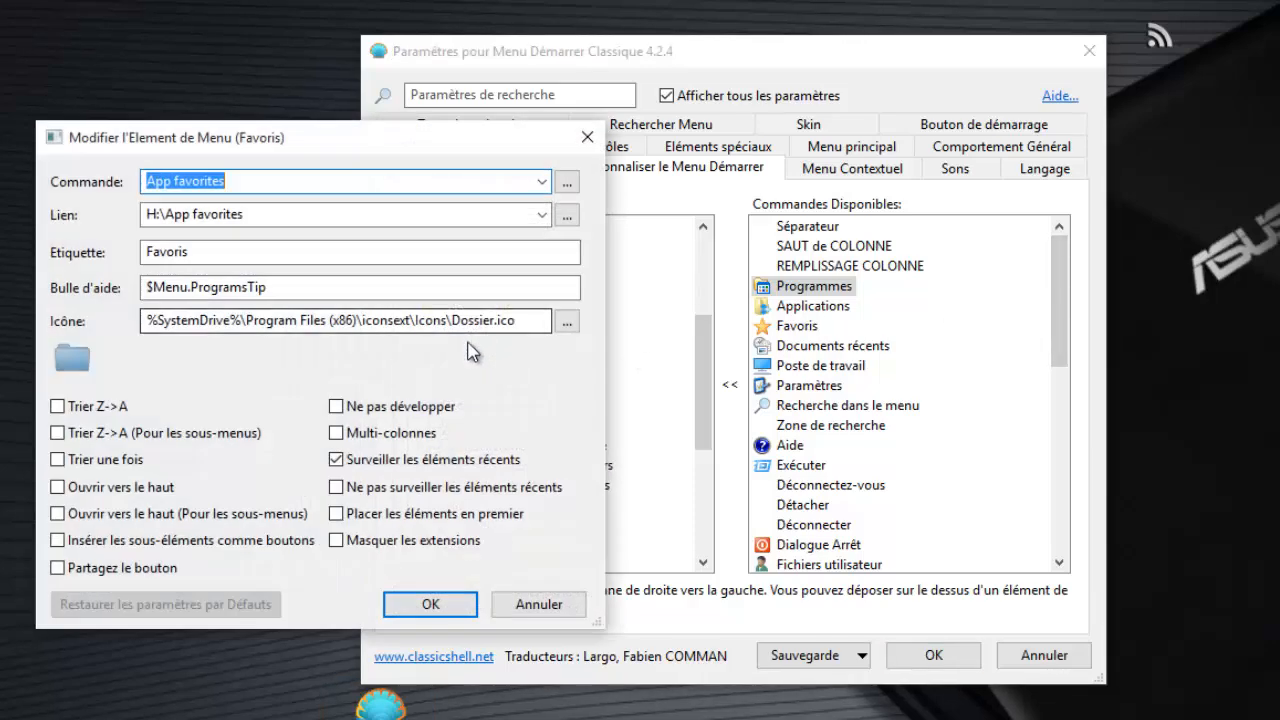
{"action": "left_click", "coordinate": [340, 414]}
{"action": "left_click", "coordinate": [444, 608]}
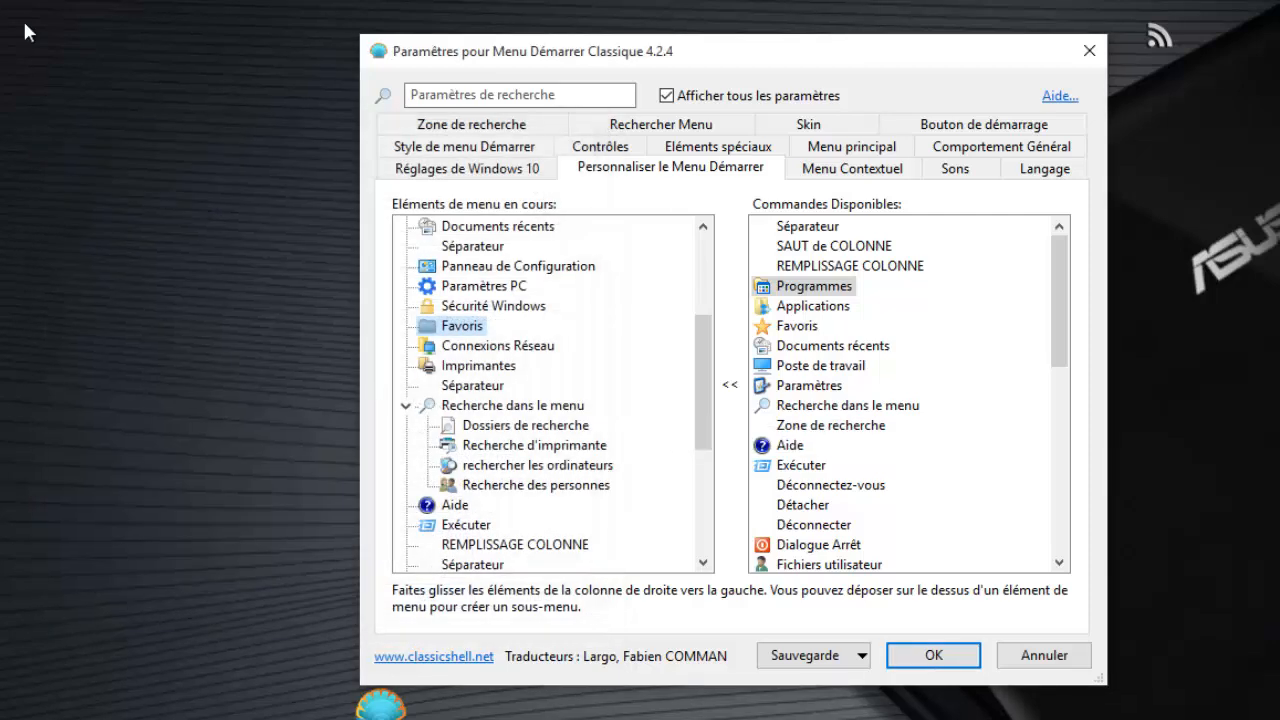
Step: View the Favoris entry in the start menu and close the start menu settings without saving
{"action": "key", "text": "super"}
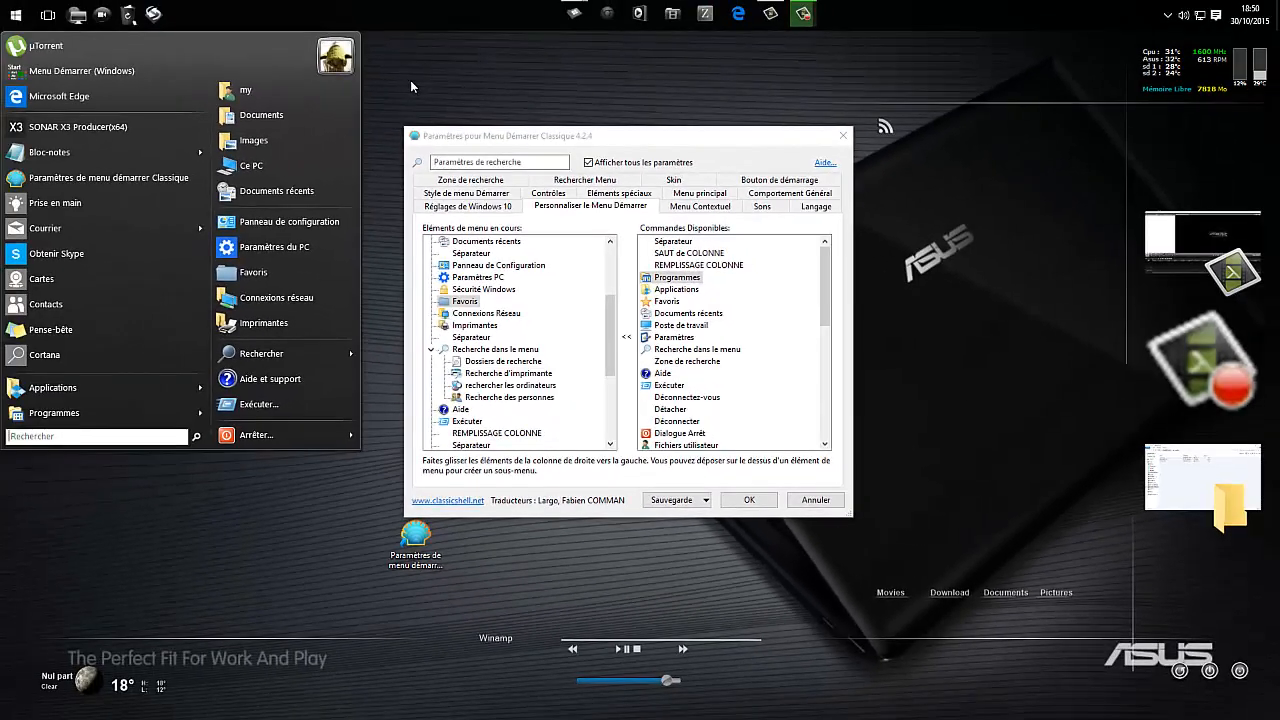
{"action": "left_click", "coordinate": [410, 87]}
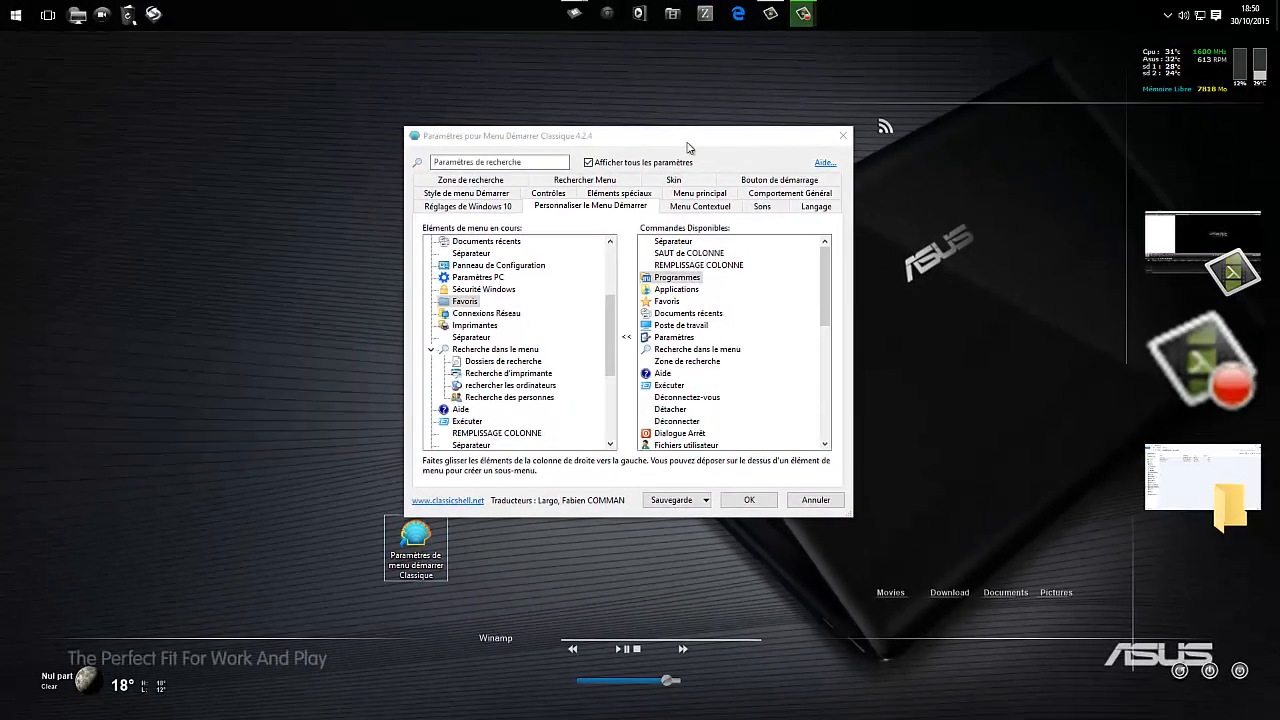
{"action": "left_click", "coordinate": [835, 140]}
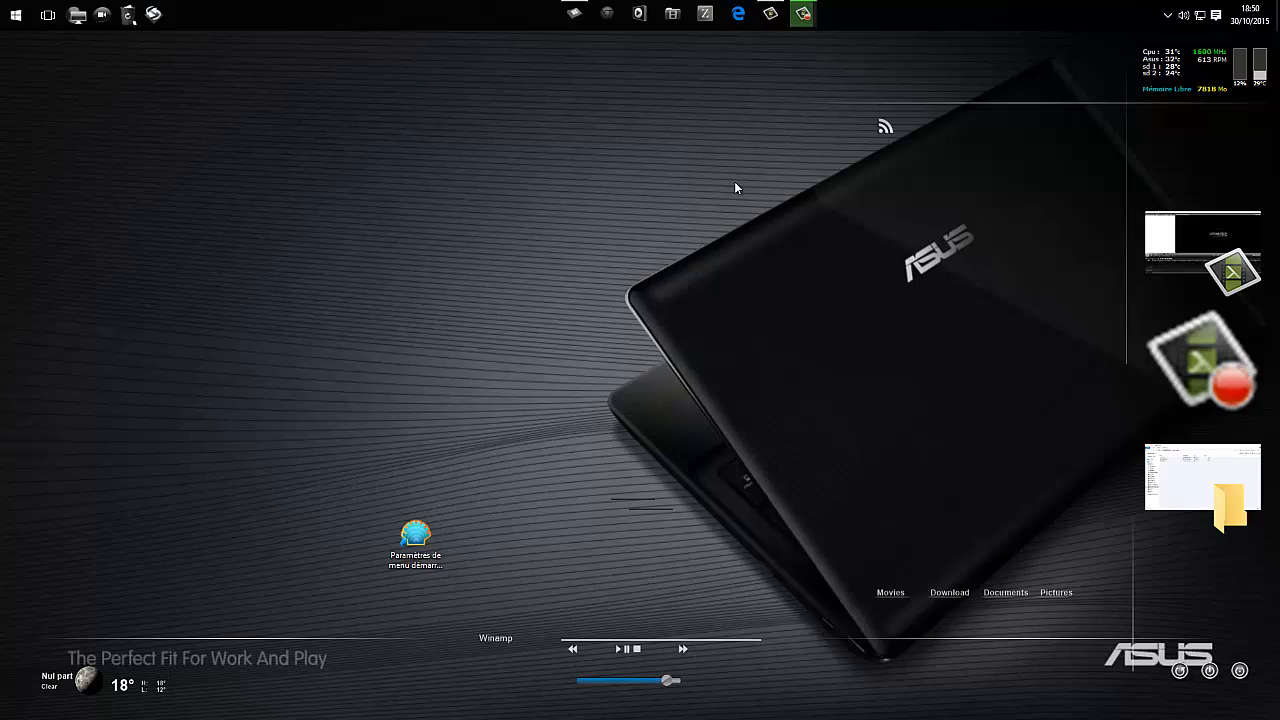
Step: Switch to File Explorer and select the GodMode folder in C:\Windows
{"action": "left_click", "coordinate": [574, 13]}
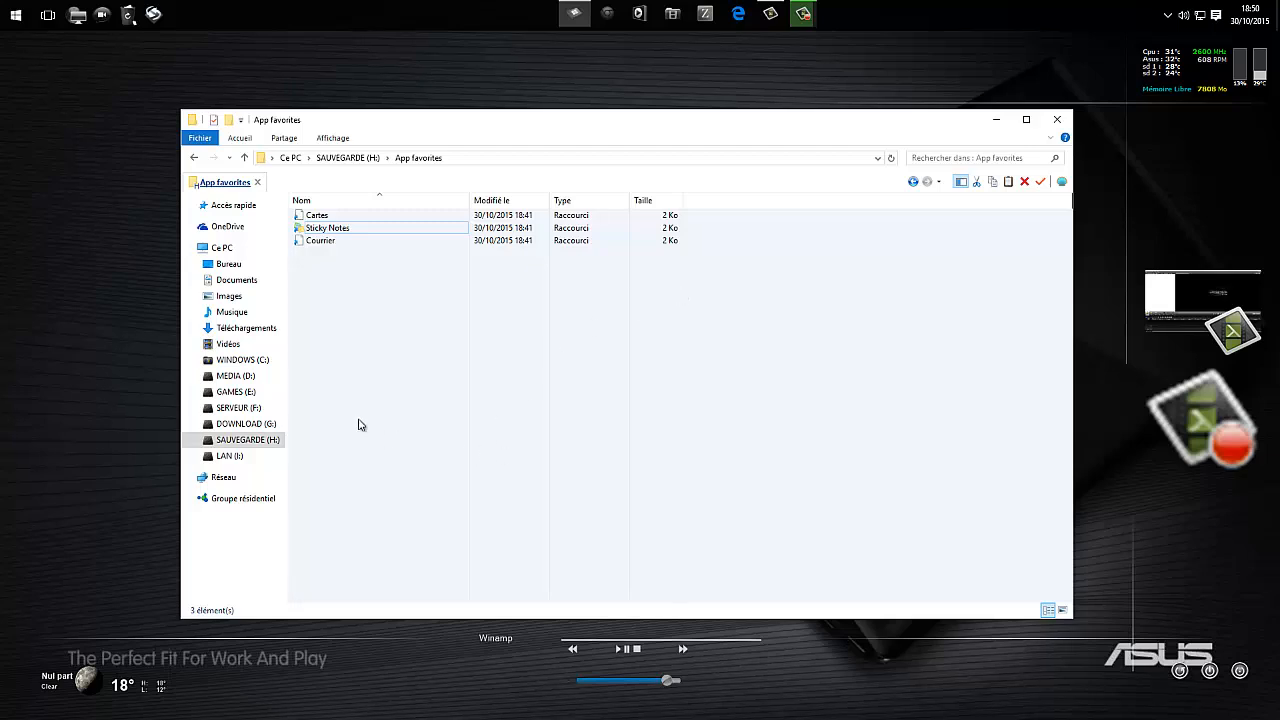
{"action": "left_click", "coordinate": [243, 362]}
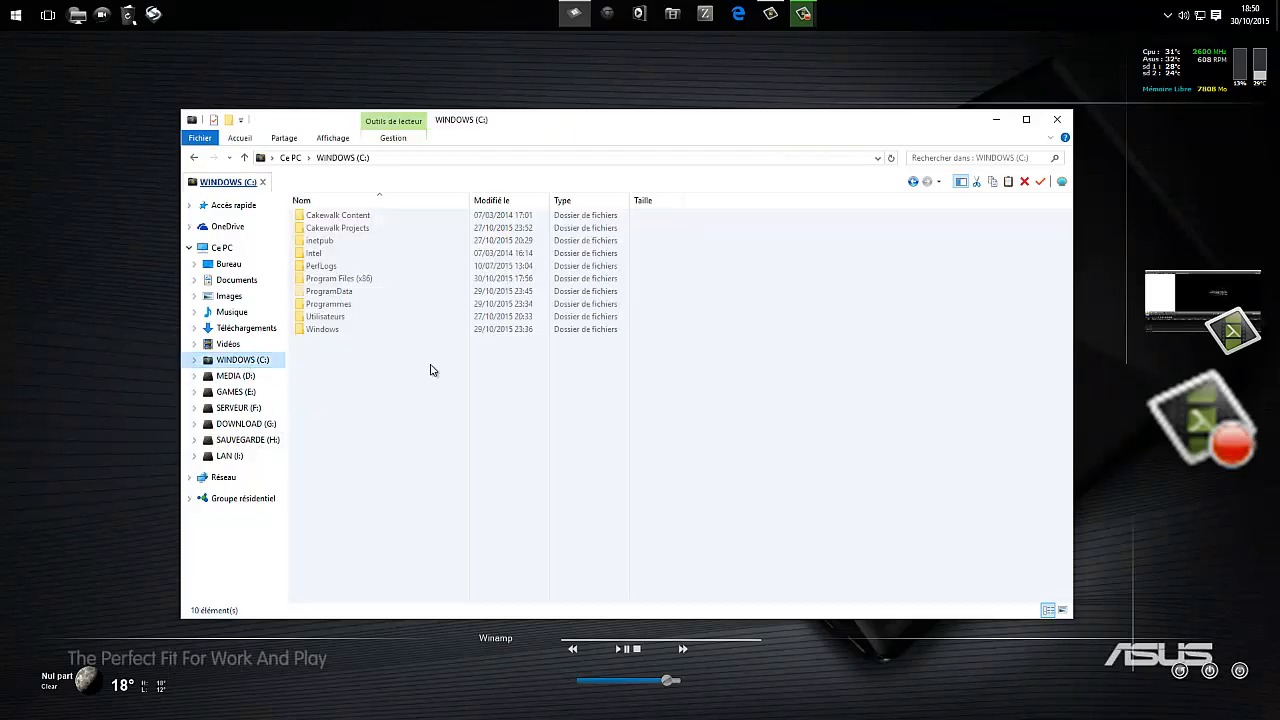
{"action": "double_click", "coordinate": [336, 332]}
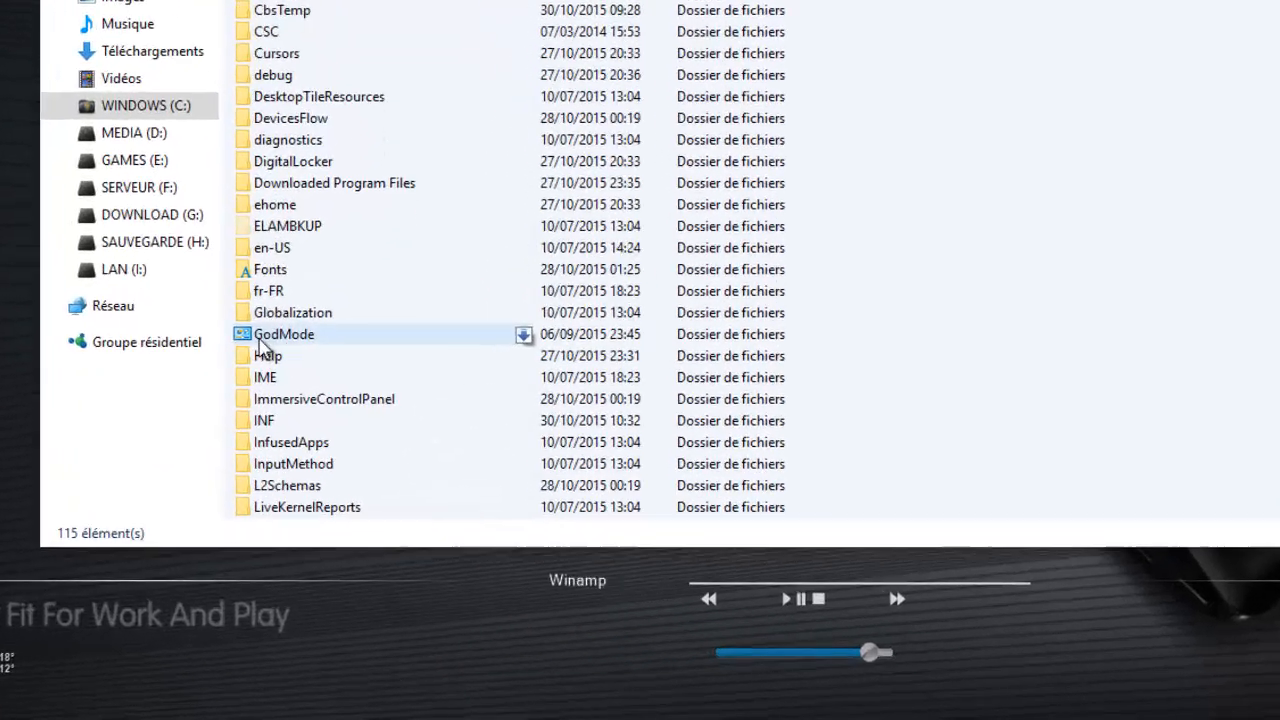
{"action": "scroll", "coordinate": [262, 255], "scroll_direction": "down", "scroll_amount": 2}
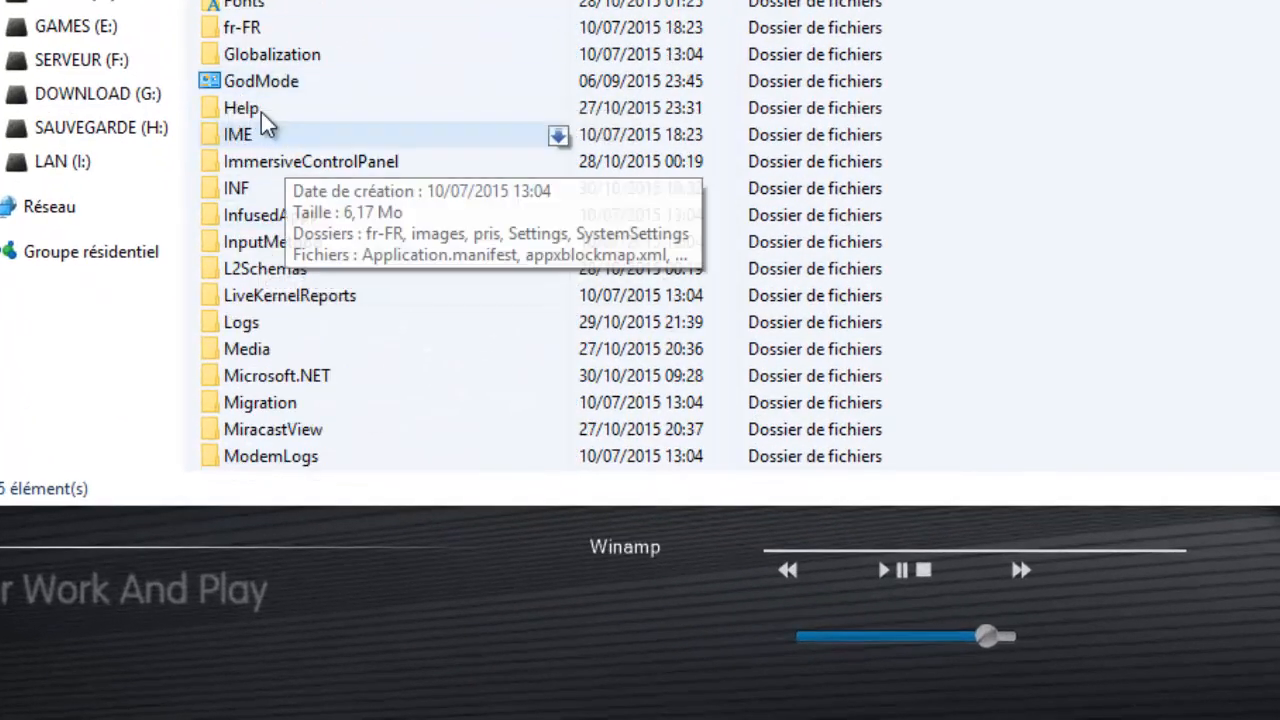
{"action": "left_click", "coordinate": [270, 86]}
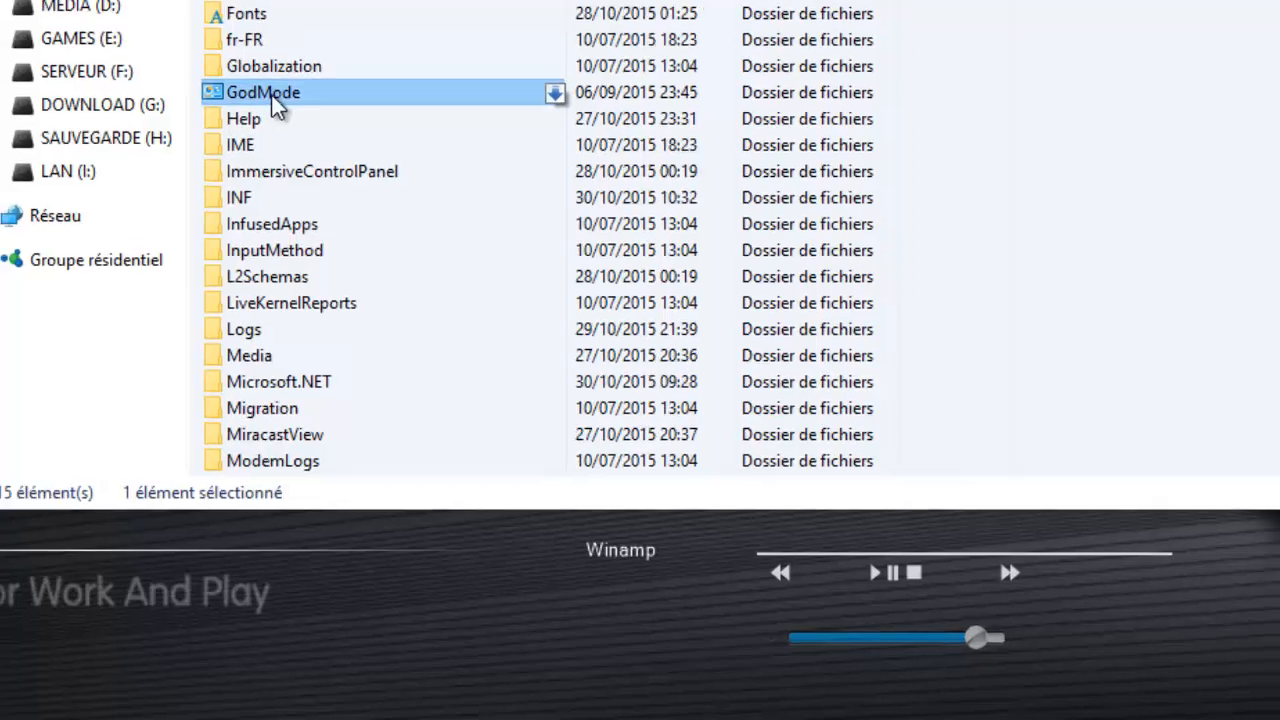
Step: Create a shortcut to the GodMode folder on the desktop
{"action": "left_click_drag", "start_coordinate": [272, 97], "coordinate": [69, 391]}
{"action": "left_click", "coordinate": [88, 450]}
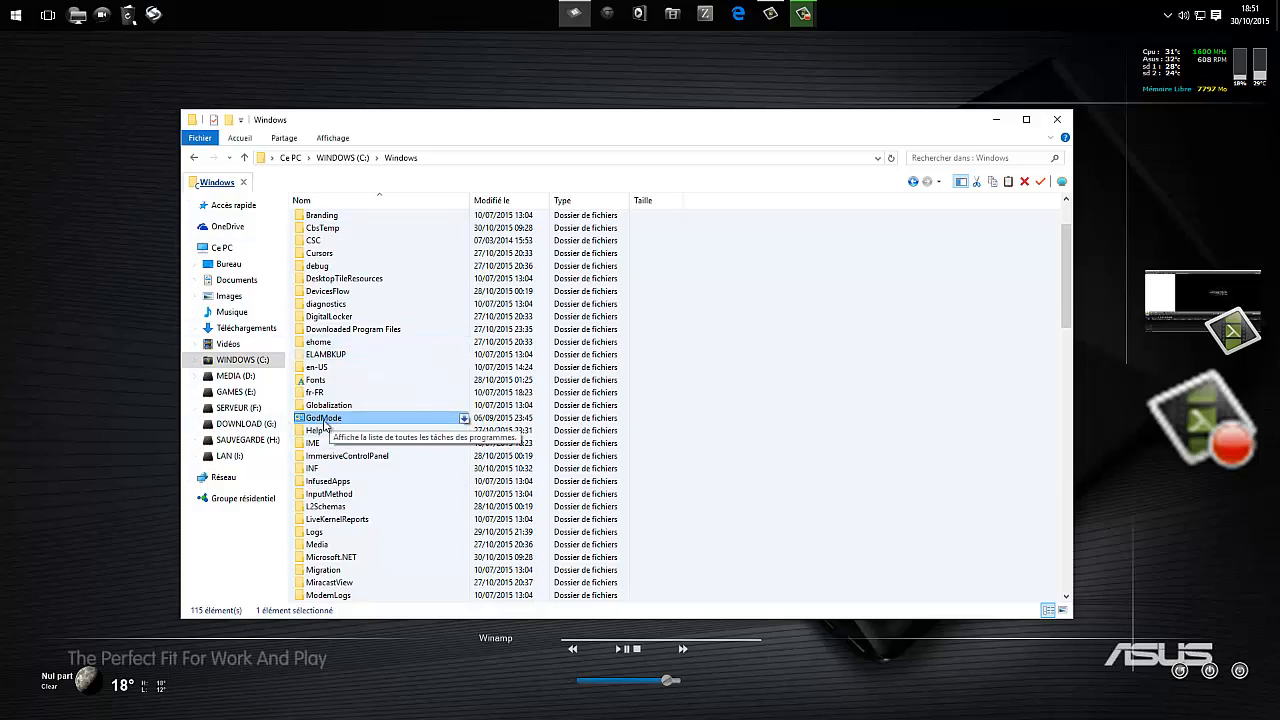
{"action": "left_click_drag", "start_coordinate": [325, 422], "coordinate": [82, 398]}
{"action": "left_click", "coordinate": [143, 434]}
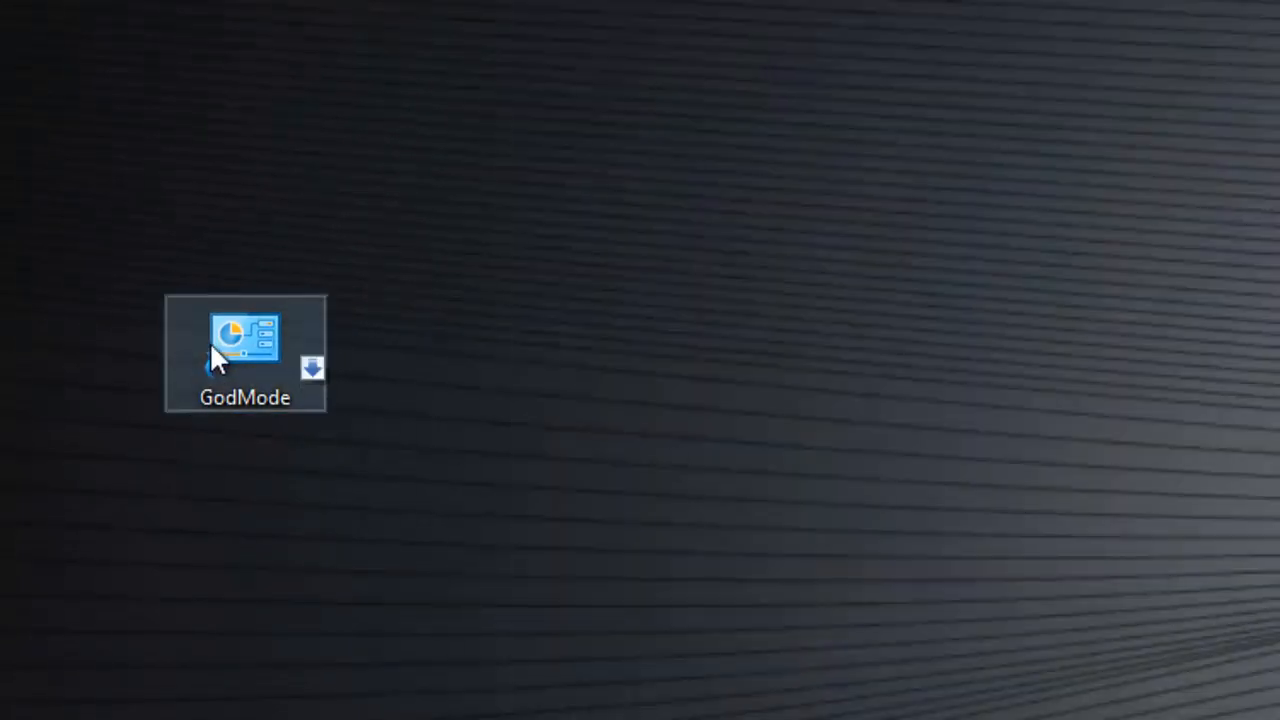
Step: Open the properties of the GodMode desktop shortcut and move the dialog clear of the icon
{"action": "right_click", "coordinate": [211, 341]}
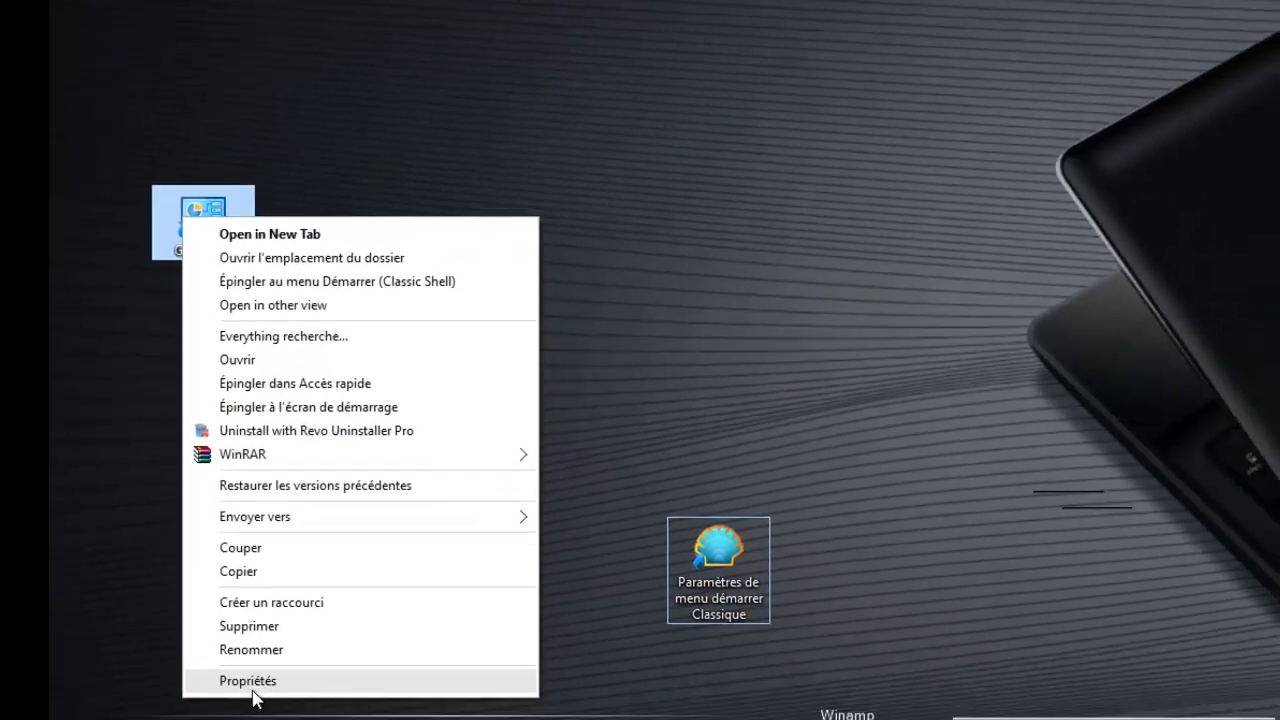
{"action": "left_click", "coordinate": [252, 688]}
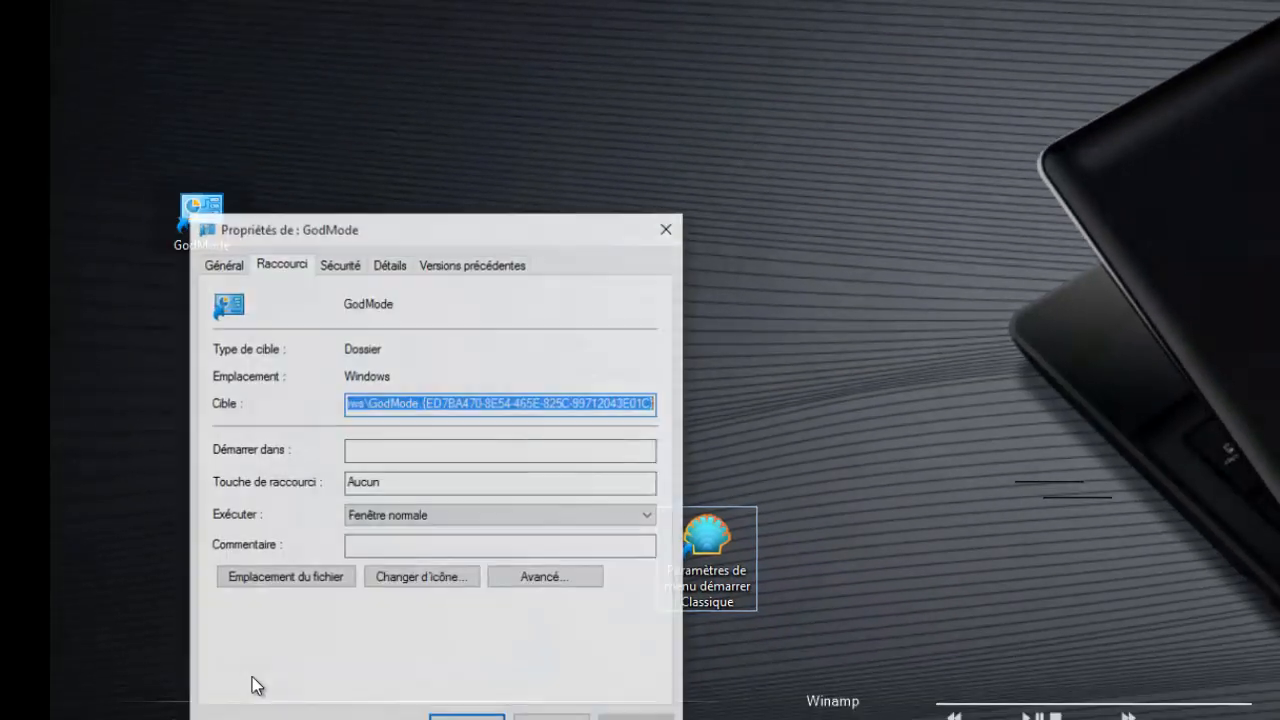
{"action": "left_click_drag", "start_coordinate": [471, 240], "coordinate": [766, 49]}
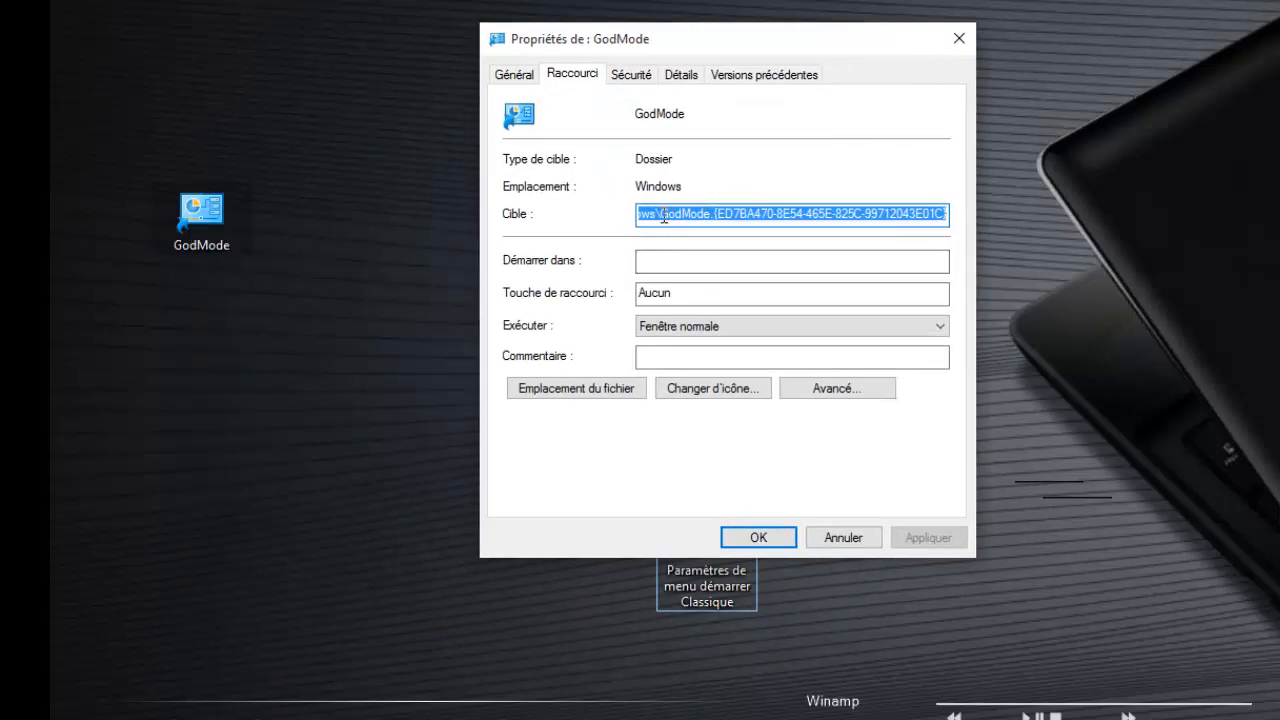
Step: Copy GodMode.{ED7BA470-8E54-465E-825C-99712043E01C} from the shortcut's target path and close its properties without changes
{"action": "left_click_drag", "start_coordinate": [663, 216], "coordinate": [892, 206]}
{"action": "left_click", "coordinate": [665, 217]}
{"action": "left_click_drag", "start_coordinate": [719, 210], "coordinate": [552, 214]}
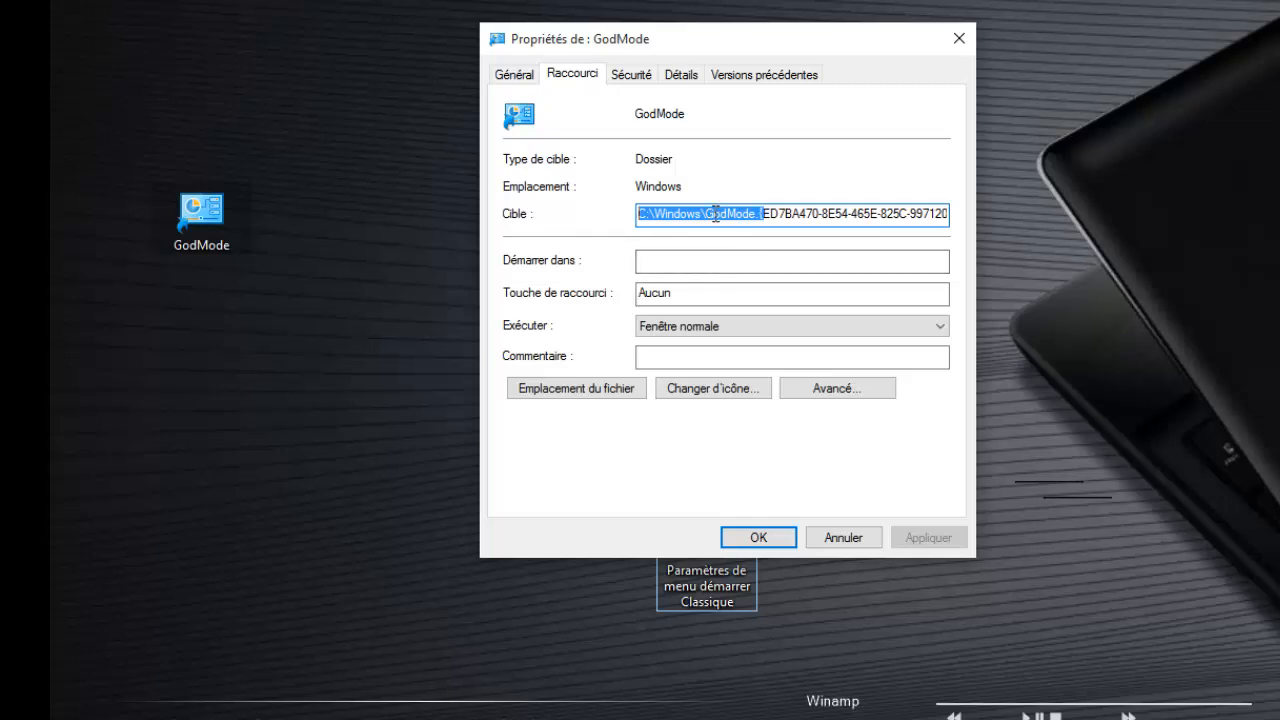
{"action": "left_click", "coordinate": [708, 210]}
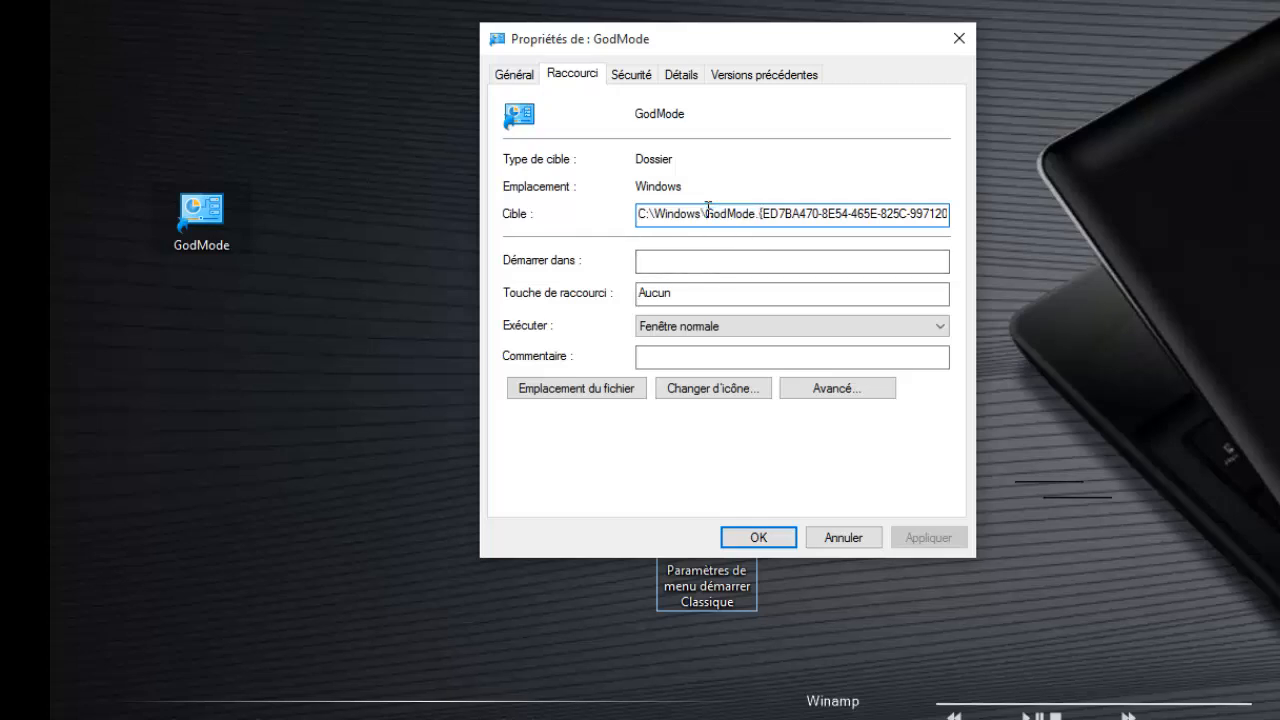
{"action": "left_click_drag", "start_coordinate": [708, 210], "coordinate": [951, 224]}
{"action": "key", "text": "ctrl+c"}
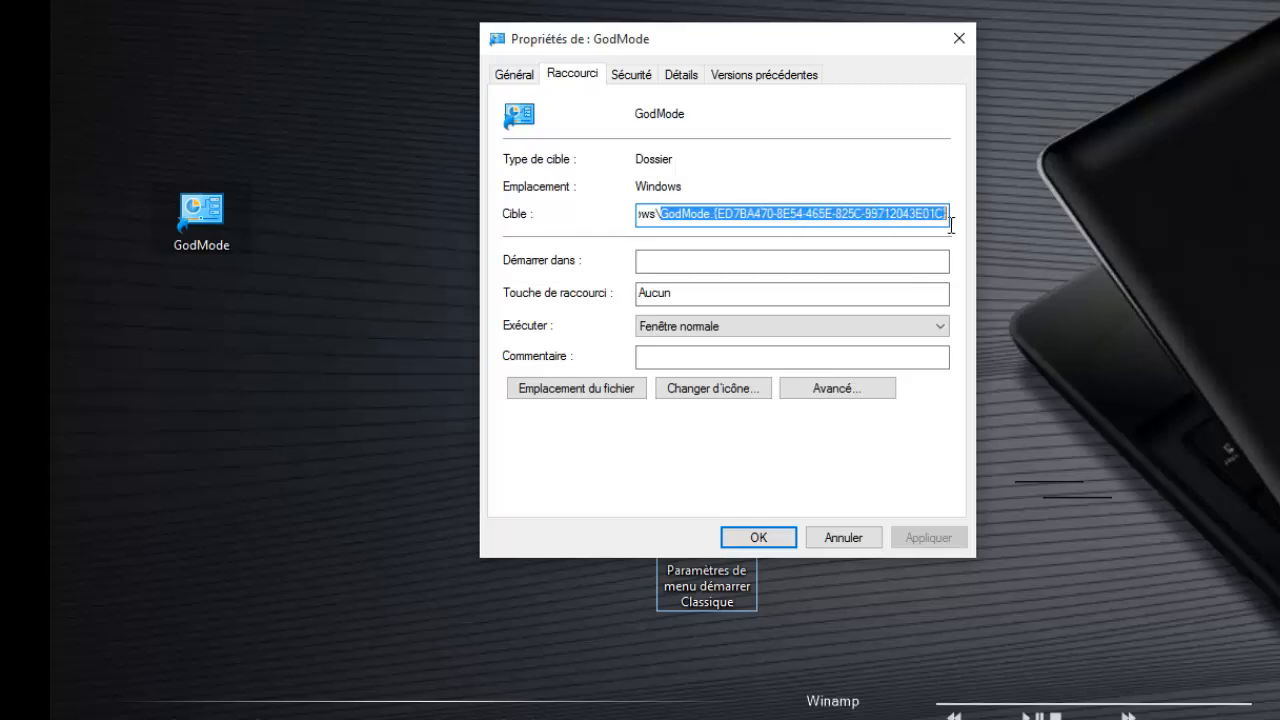
{"action": "right_click", "coordinate": [910, 211]}
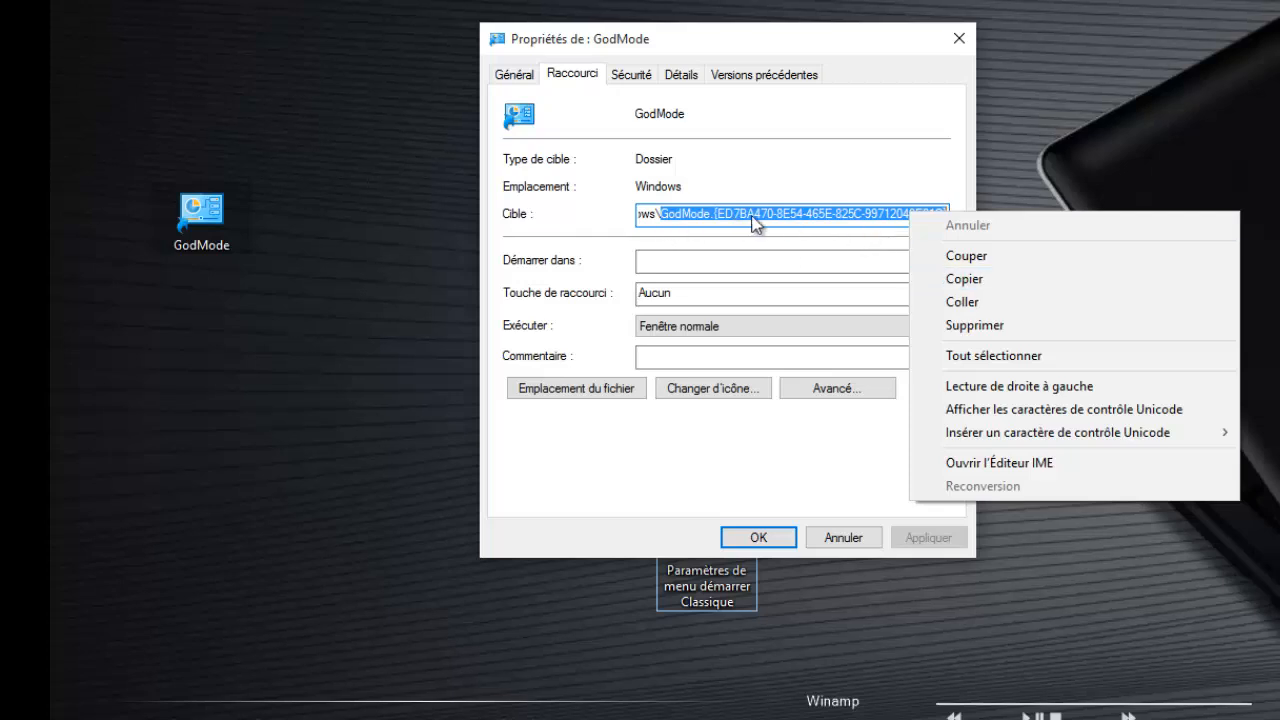
{"action": "left_click", "coordinate": [978, 283]}
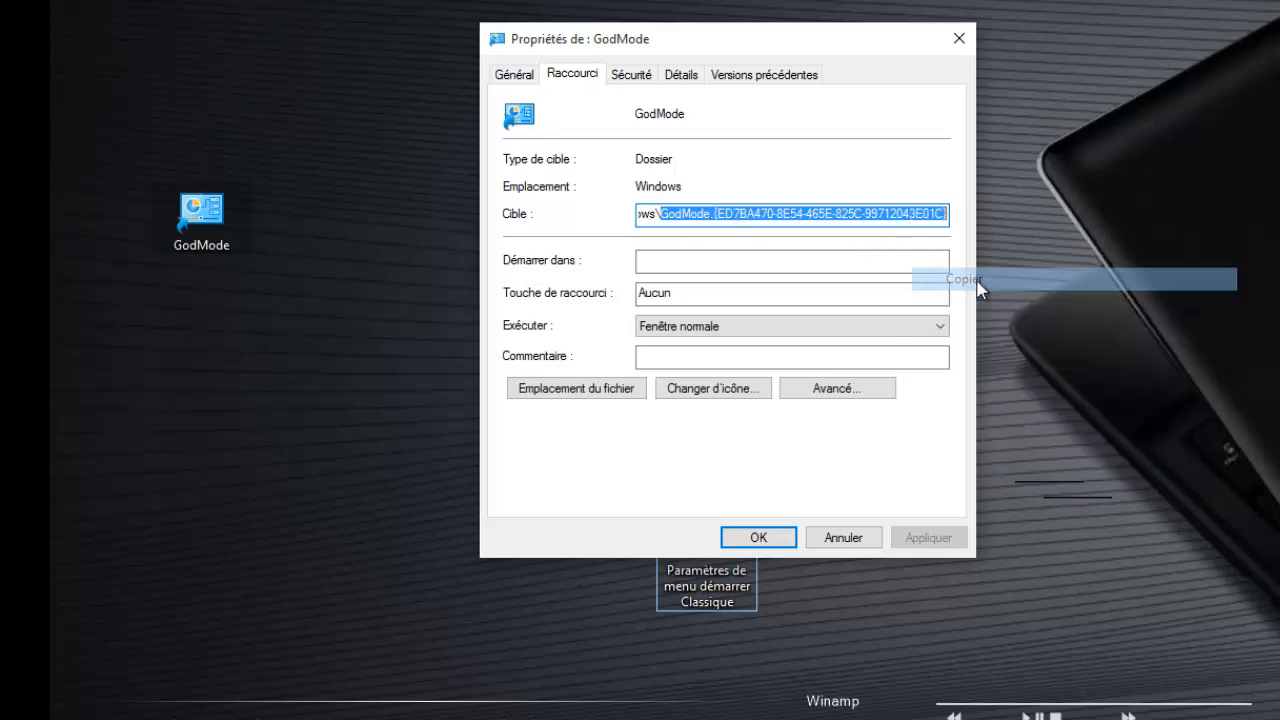
{"action": "left_click", "coordinate": [864, 540]}
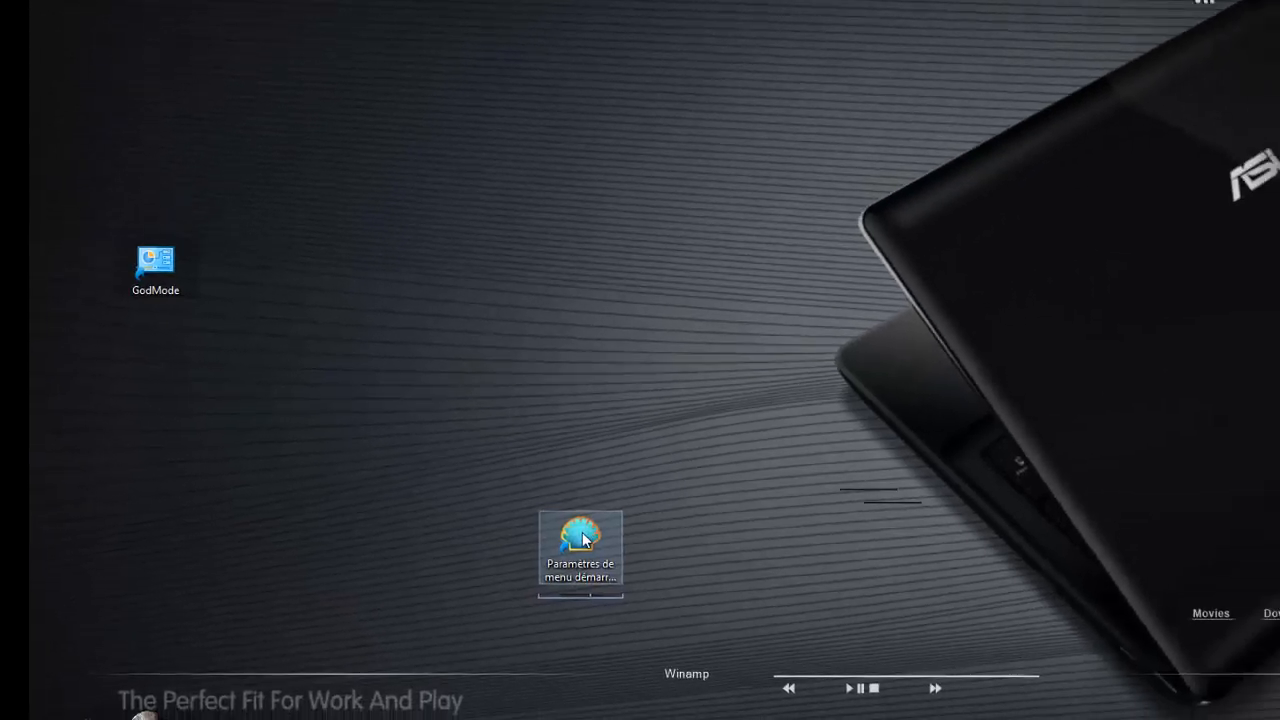
Step: Reopen the Classic Shell start menu settings, insert a Programmes element above Connexions Réseau and open it for editing
{"action": "double_click", "coordinate": [711, 540]}
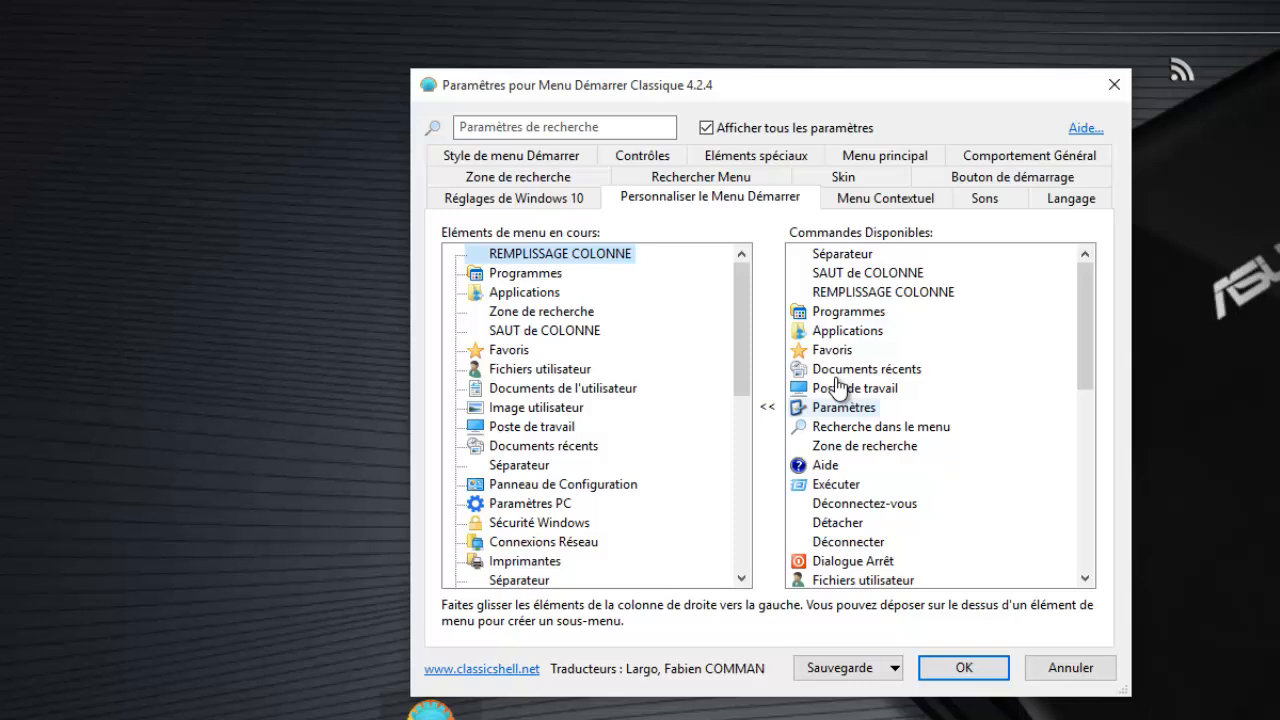
{"action": "key", "text": "super"}
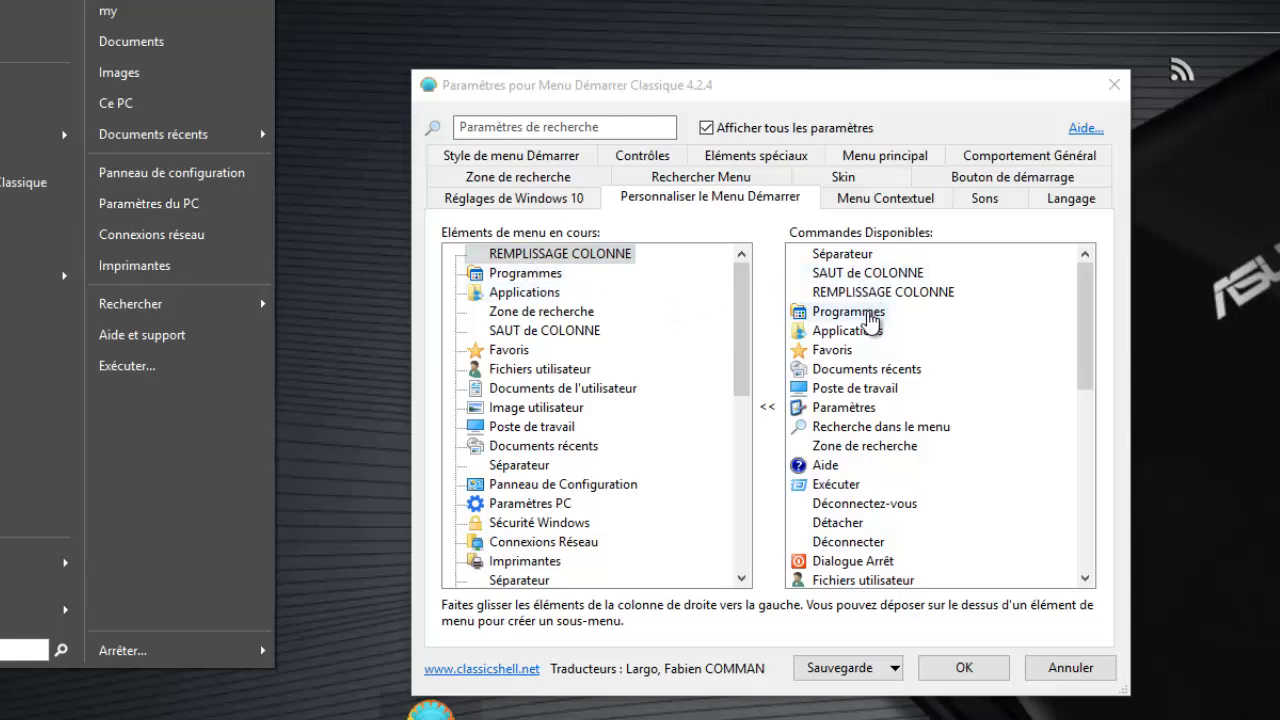
{"action": "left_click_drag", "start_coordinate": [871, 318], "coordinate": [555, 567]}
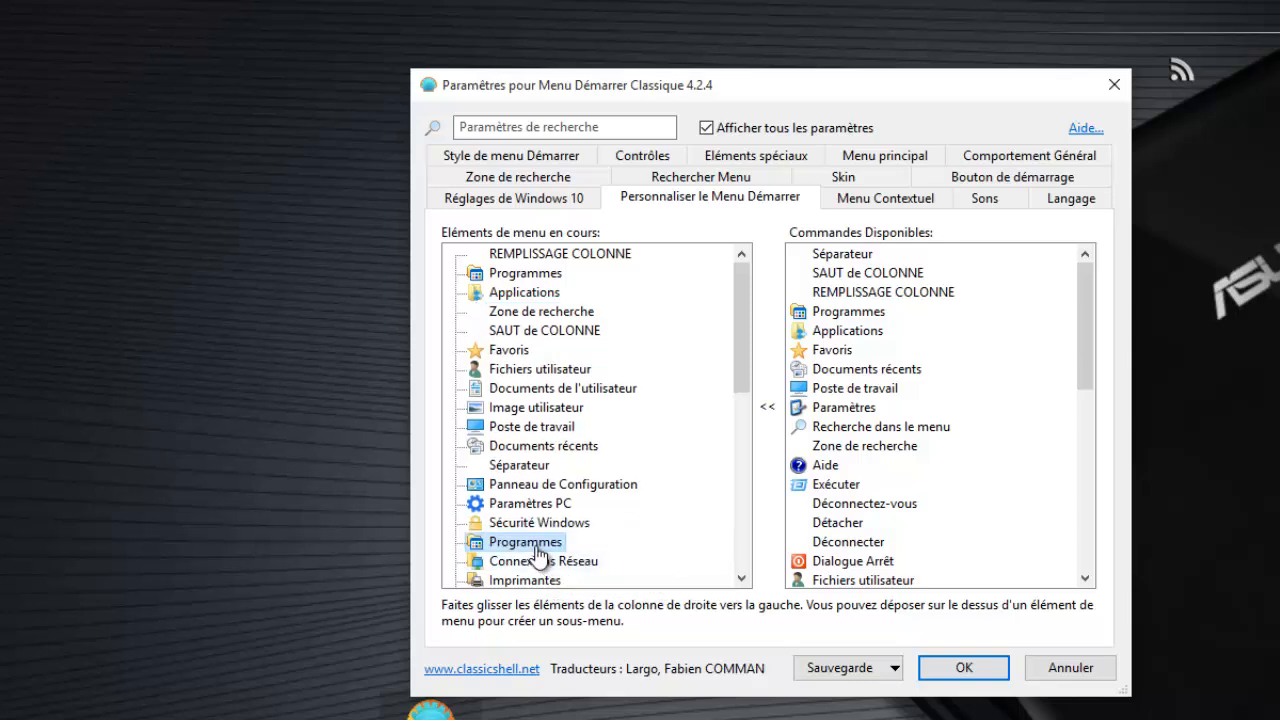
{"action": "double_click", "coordinate": [536, 548]}
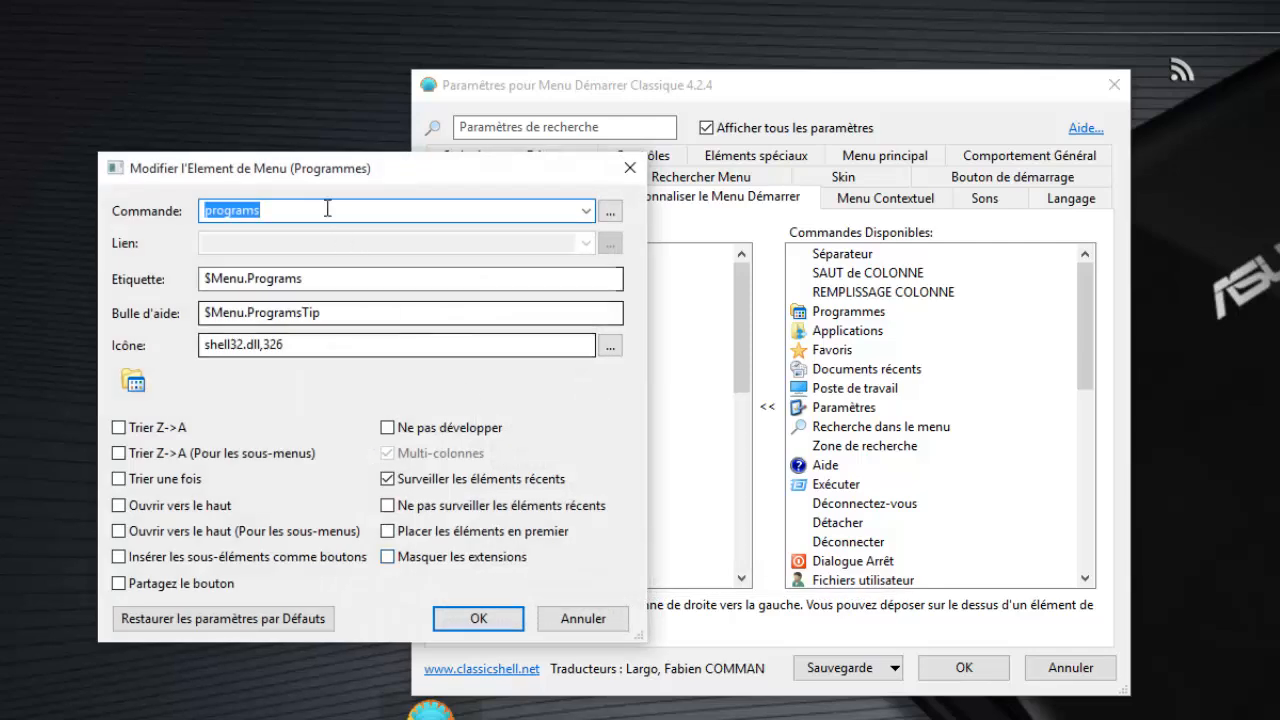
Step: Try GodMode.{ED7BA470-8E54-465E-825C-99712043E01C} as the Programmes element's command and clear the field again
{"action": "right_click", "coordinate": [320, 211]}
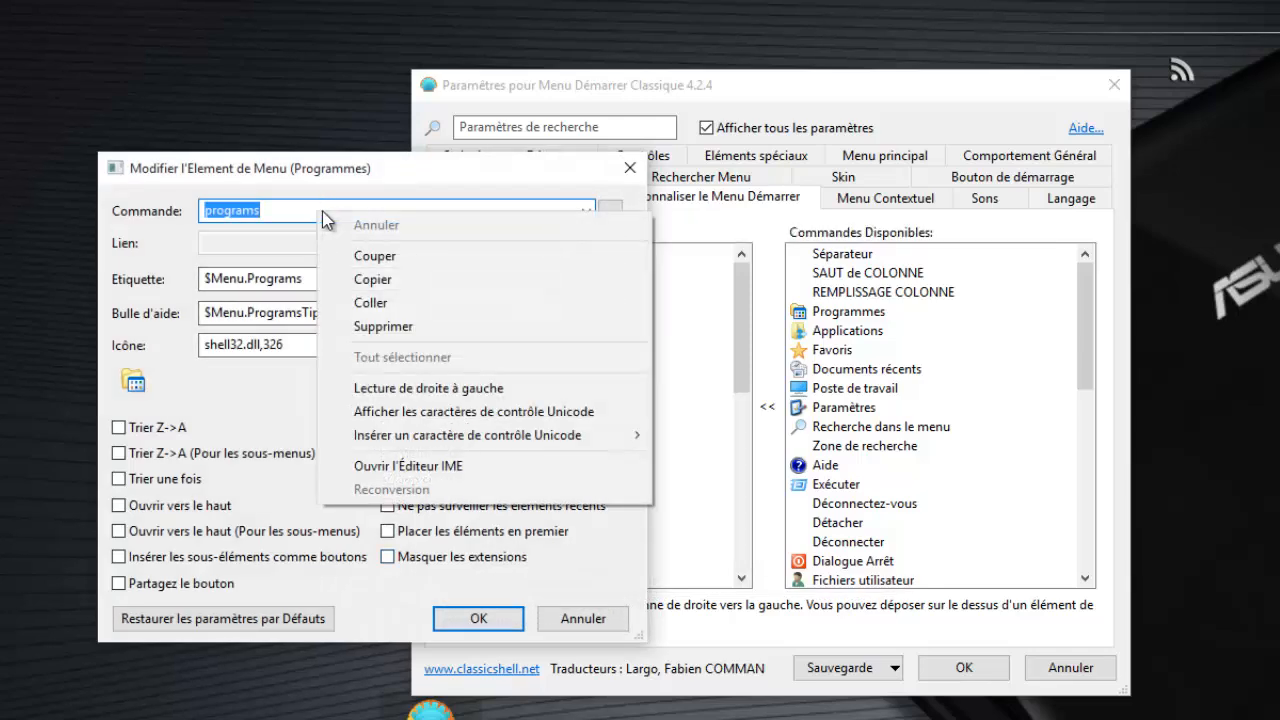
{"action": "left_click", "coordinate": [390, 302]}
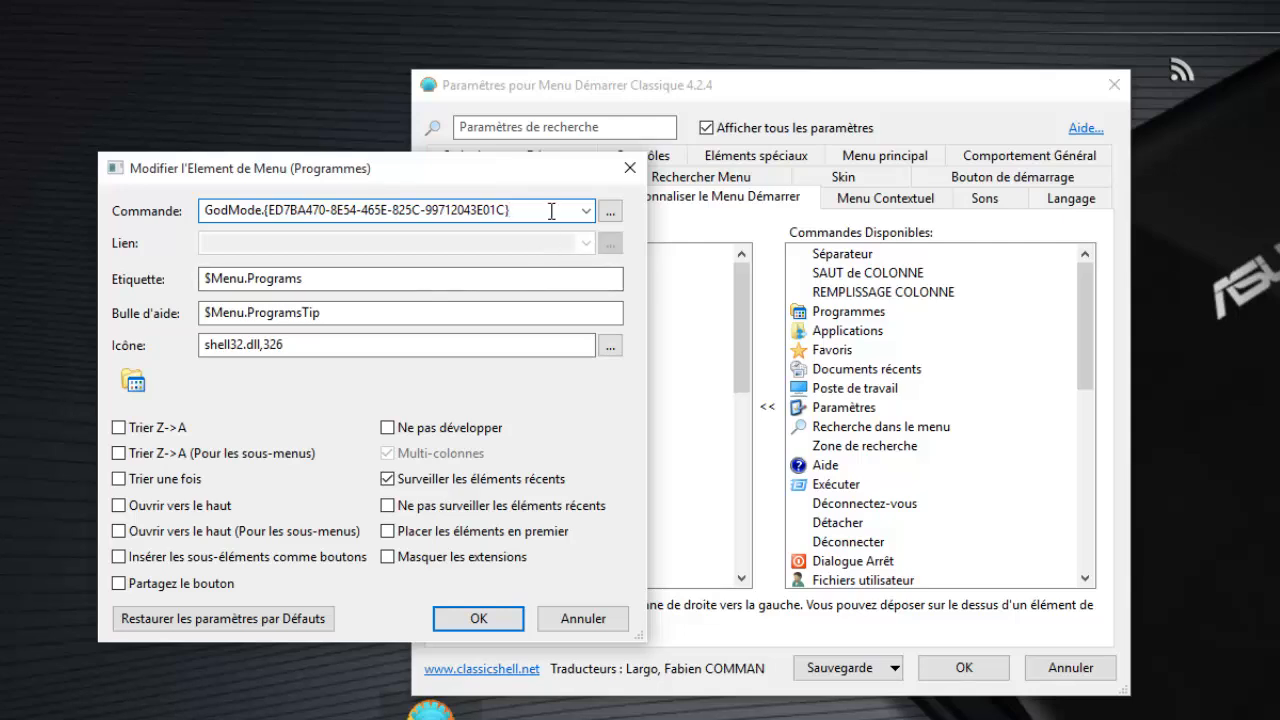
{"action": "left_click_drag", "start_coordinate": [536, 212], "coordinate": [152, 199]}
{"action": "key", "text": "ctrl+c"}
{"action": "key", "text": "Delete"}
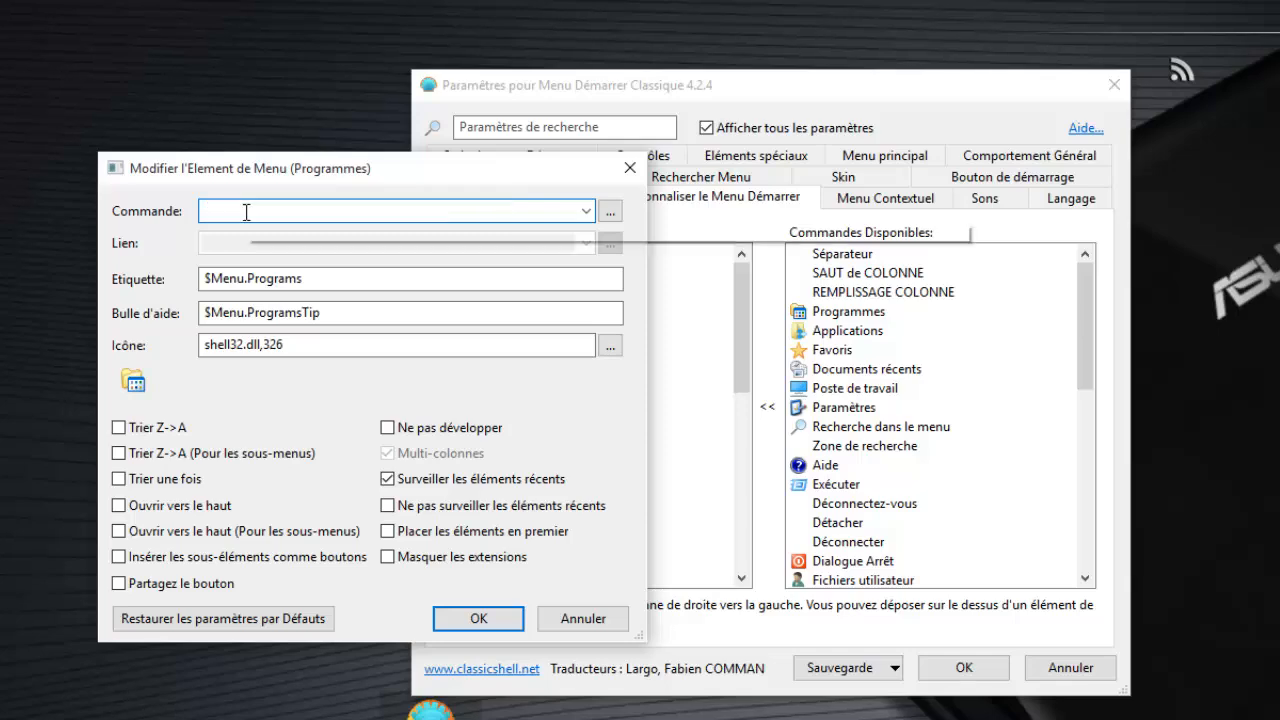
Step: Choose apps as the Programmes element's command and link the element to the GodMode folder in C:\Windows
{"action": "left_click", "coordinate": [586, 211]}
{"action": "left_click", "coordinate": [305, 237]}
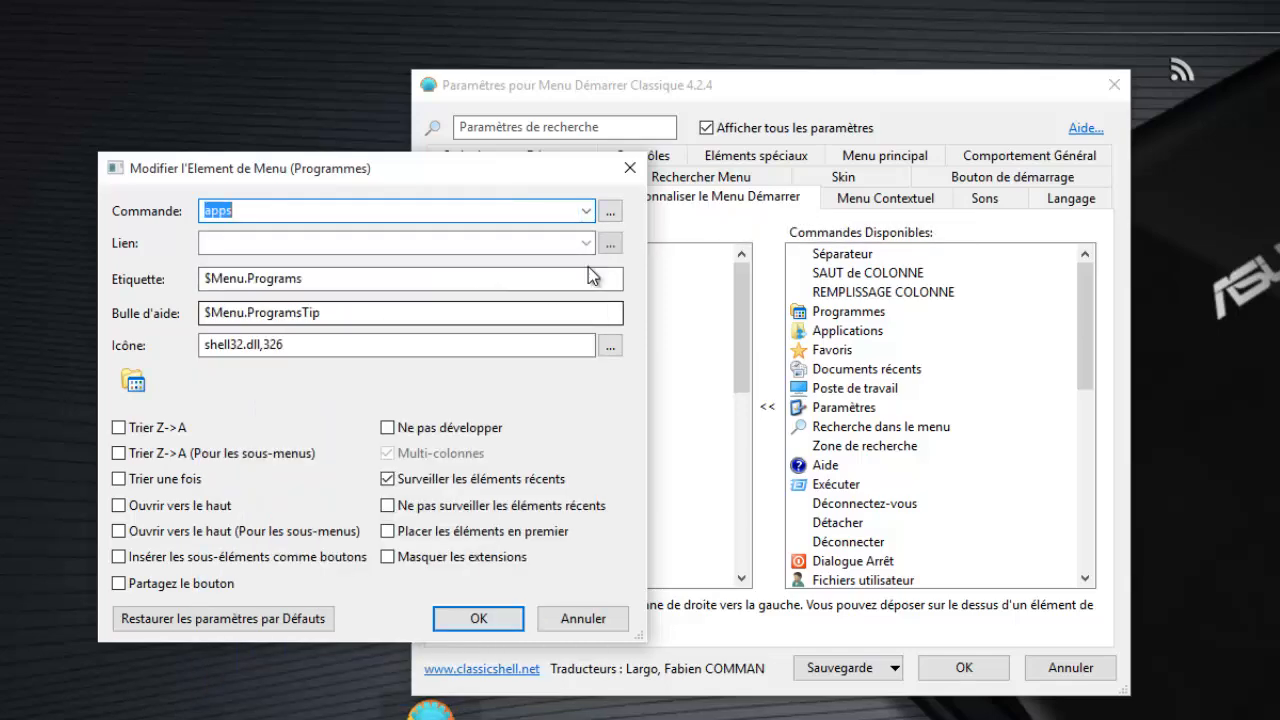
{"action": "left_click", "coordinate": [610, 243]}
{"action": "double_click", "coordinate": [440, 515]}
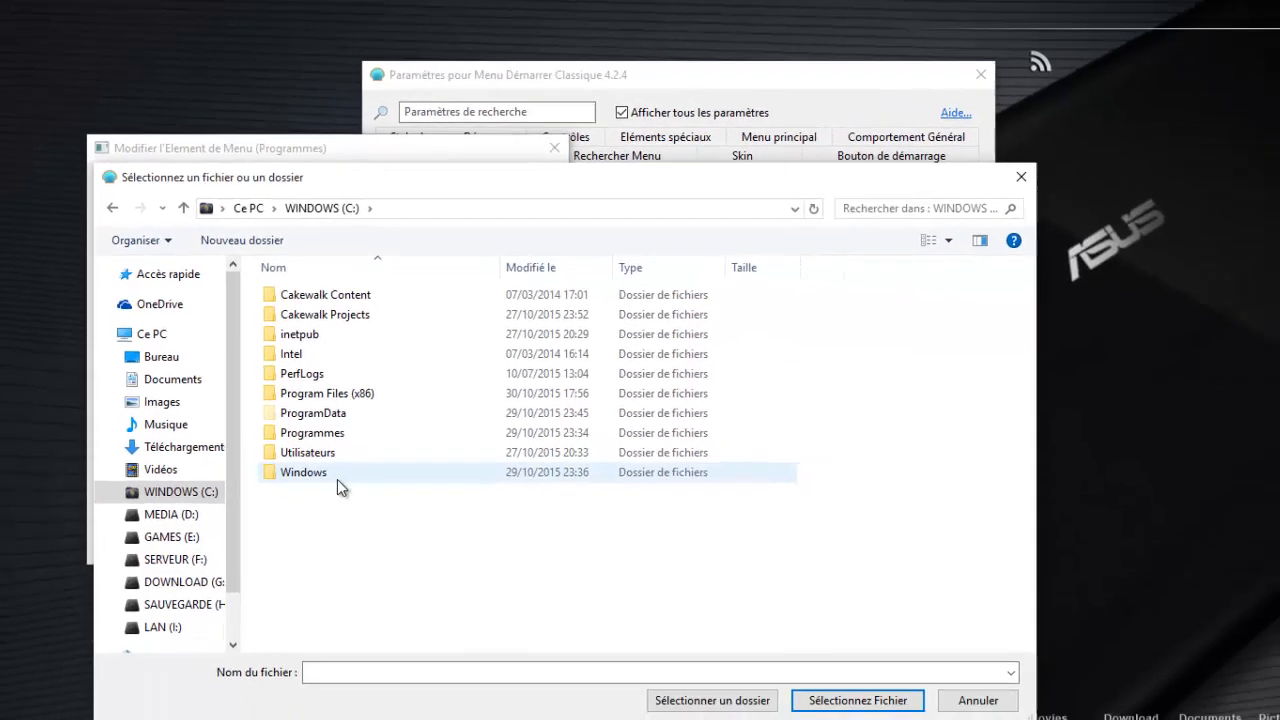
{"action": "left_click", "coordinate": [303, 477]}
{"action": "double_click", "coordinate": [303, 477]}
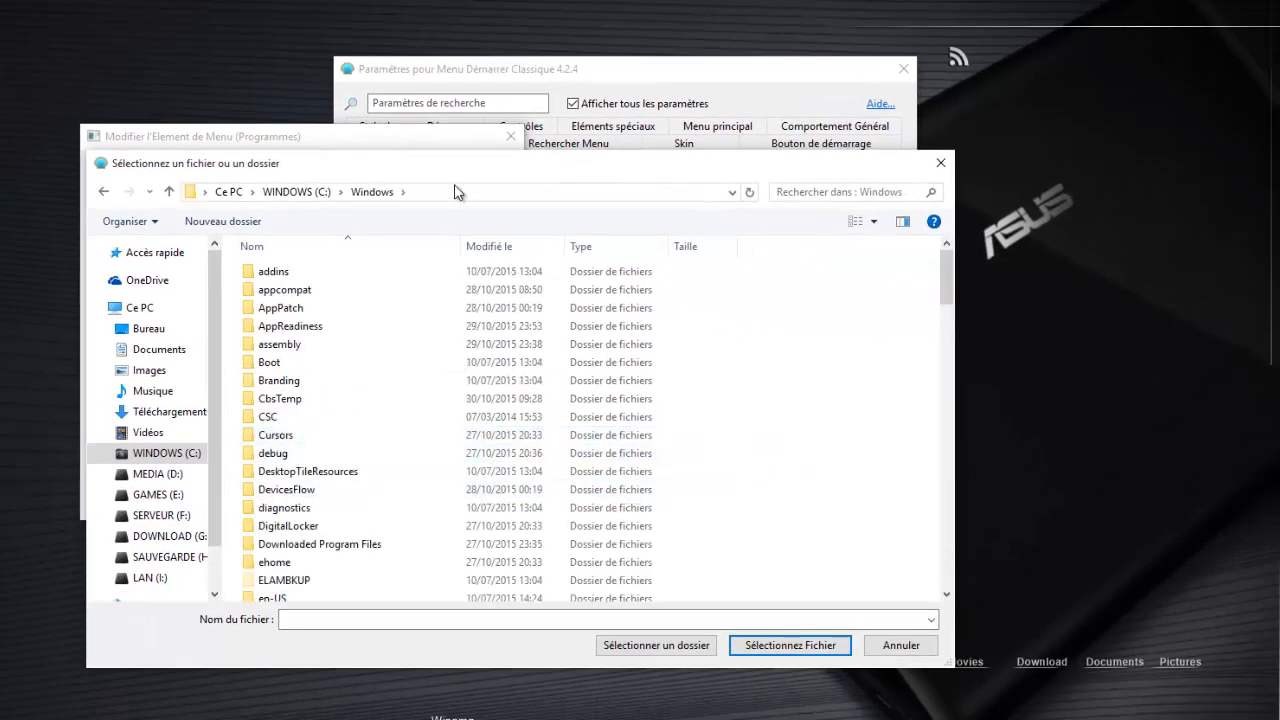
{"action": "left_click_drag", "start_coordinate": [460, 162], "coordinate": [517, 26]}
{"action": "scroll", "coordinate": [520, 300], "scroll_direction": "down", "scroll_amount": 7}
{"action": "left_click", "coordinate": [343, 166]}
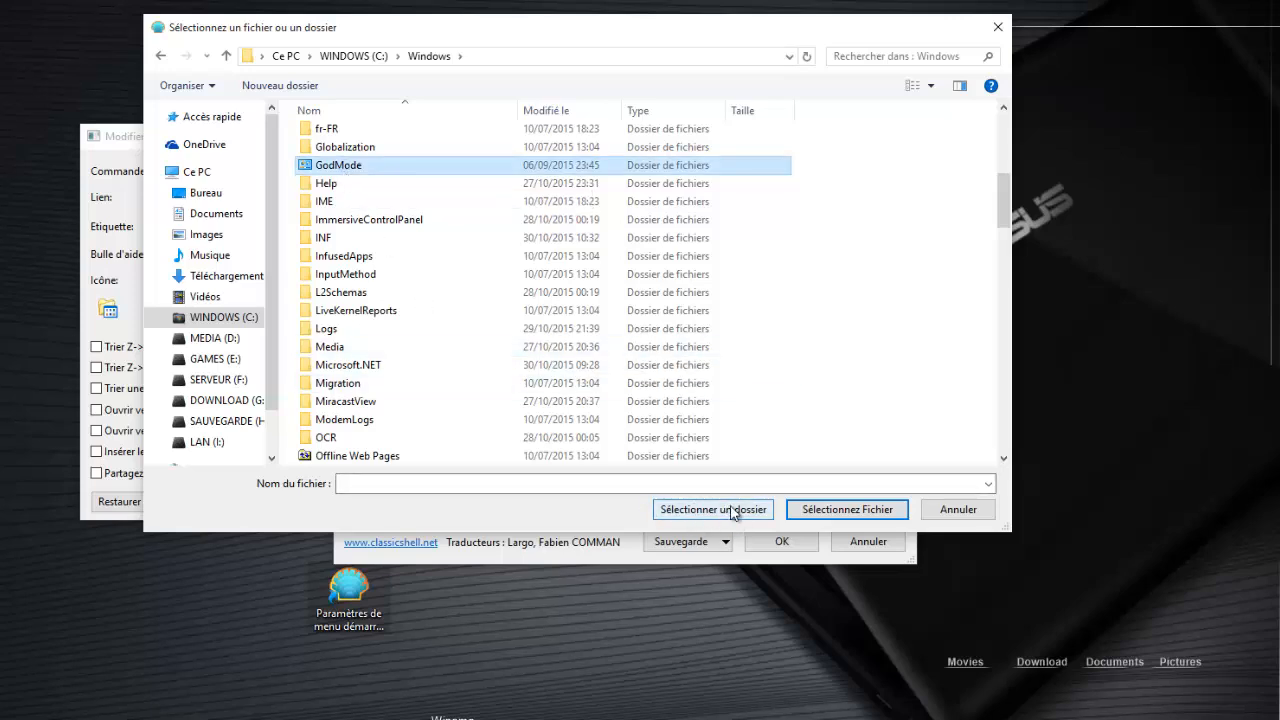
{"action": "left_click", "coordinate": [697, 516]}
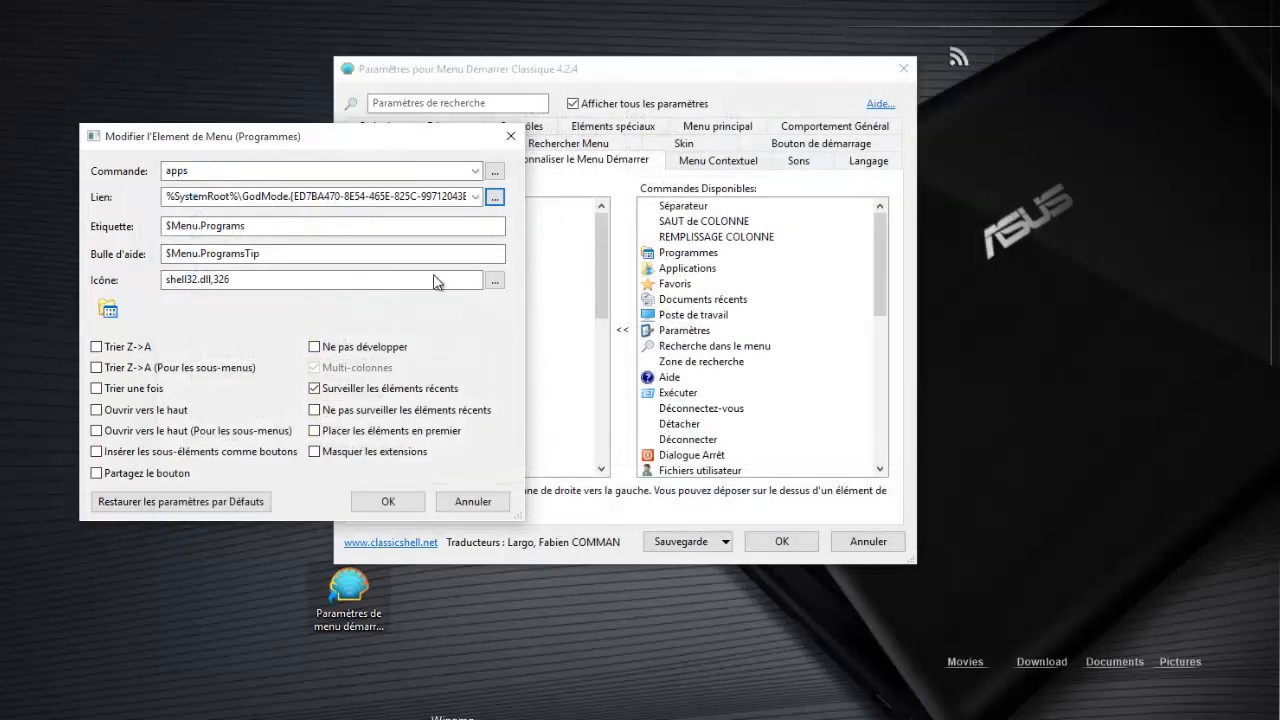
Step: Replace the element's command with the copied GodMode.{ED7BA470-8E54-465E-825C-99712043E01C} and set its label to GodMode
{"action": "double_click", "coordinate": [249, 173]}
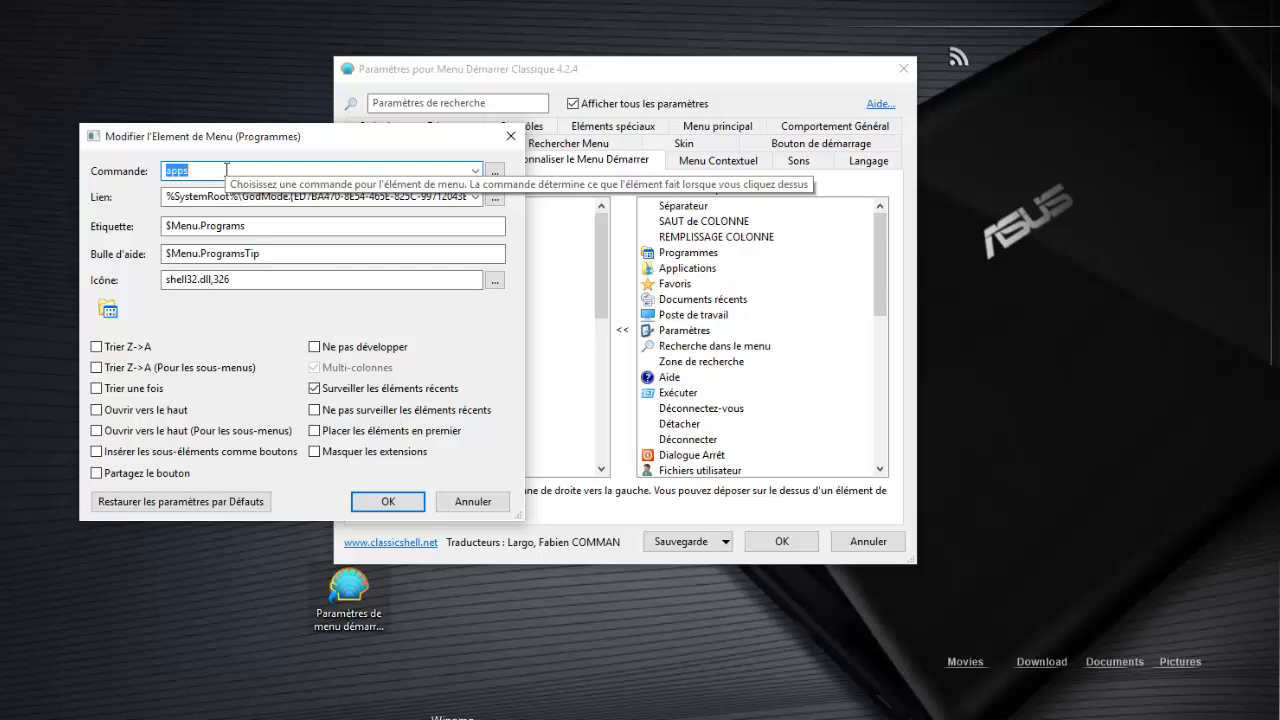
{"action": "key", "text": "ctrl+v"}
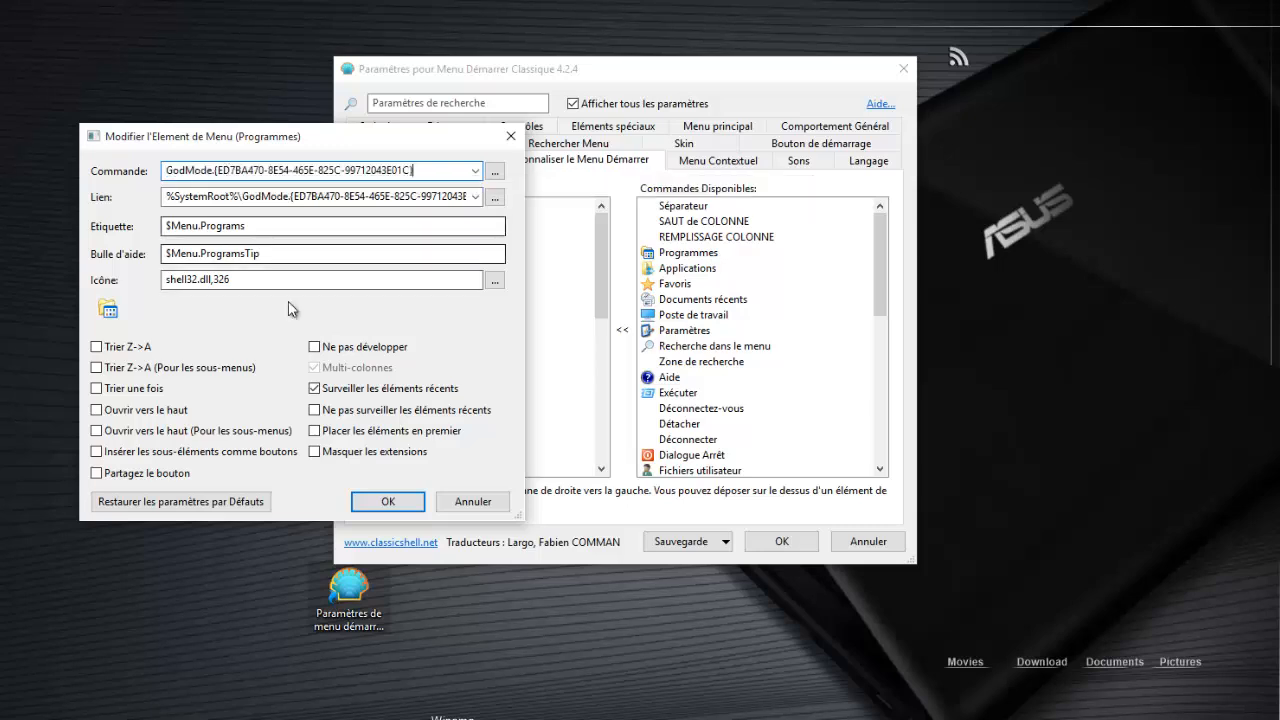
{"action": "double_click", "coordinate": [201, 228]}
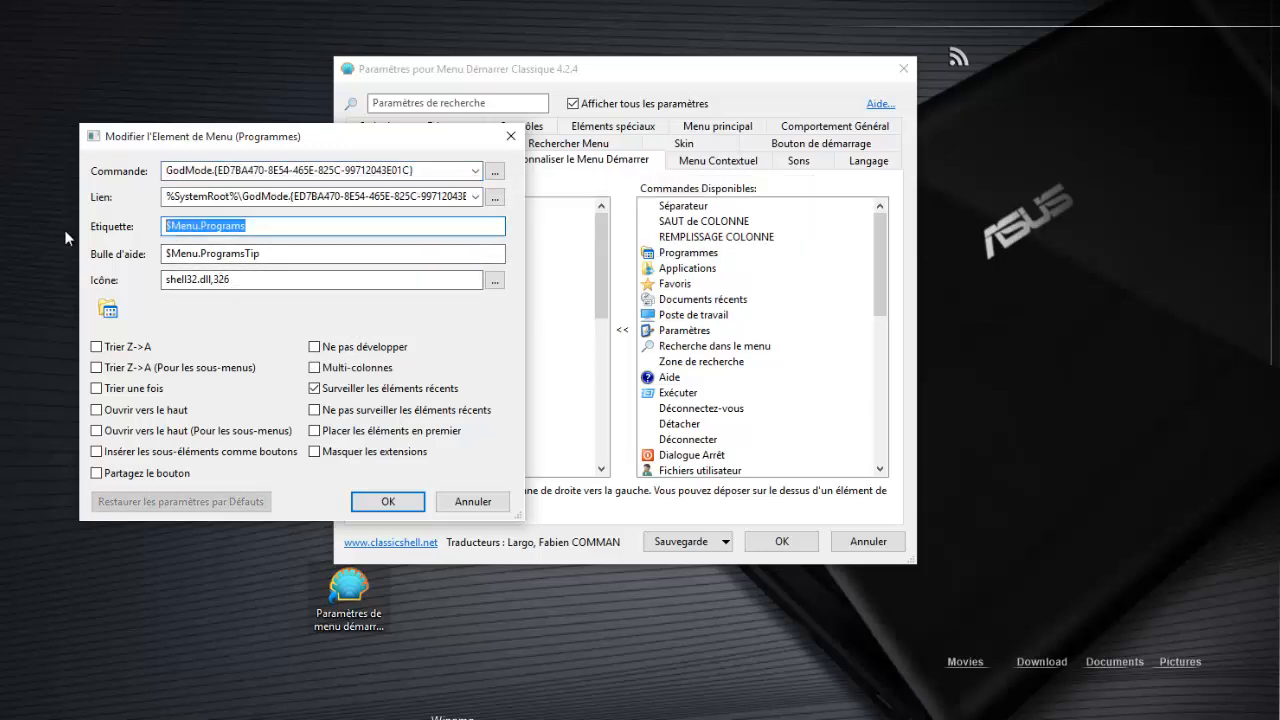
{"action": "type", "text": "GodMode"}
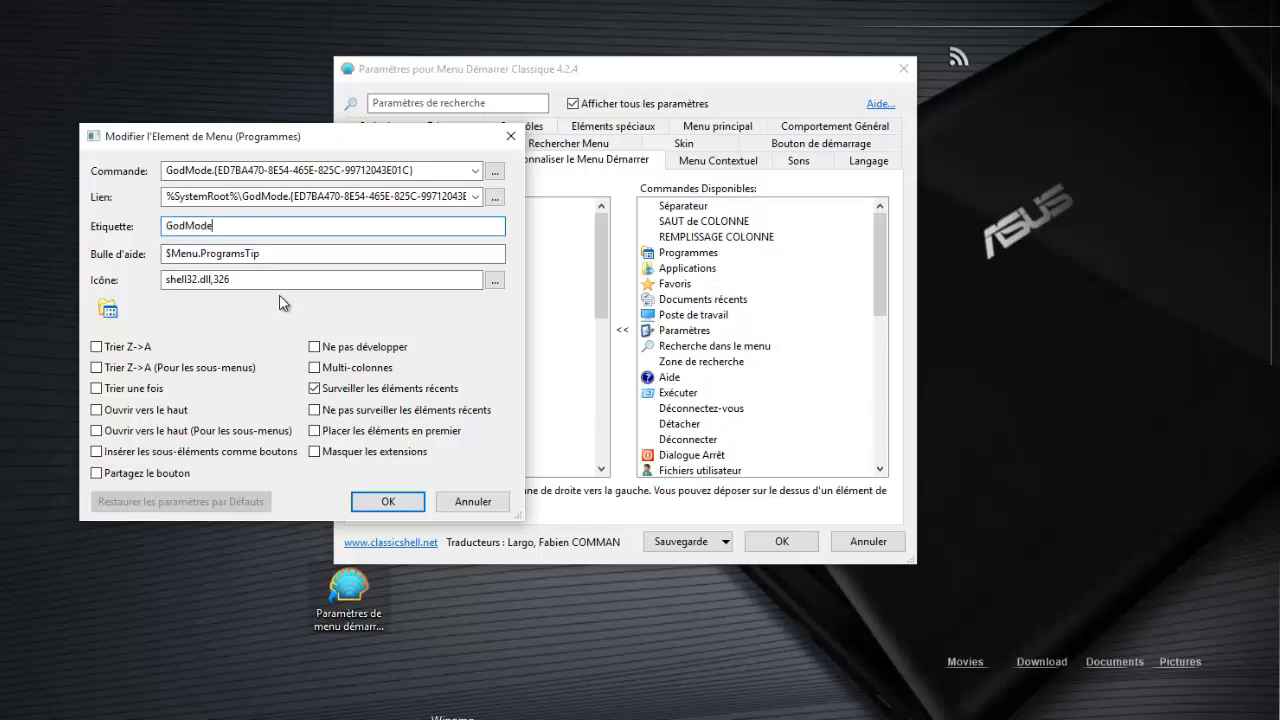
Step: Give the GodMode element icon 321 from shell32.dll and save both the element and the start menu settings
{"action": "left_click", "coordinate": [494, 280]}
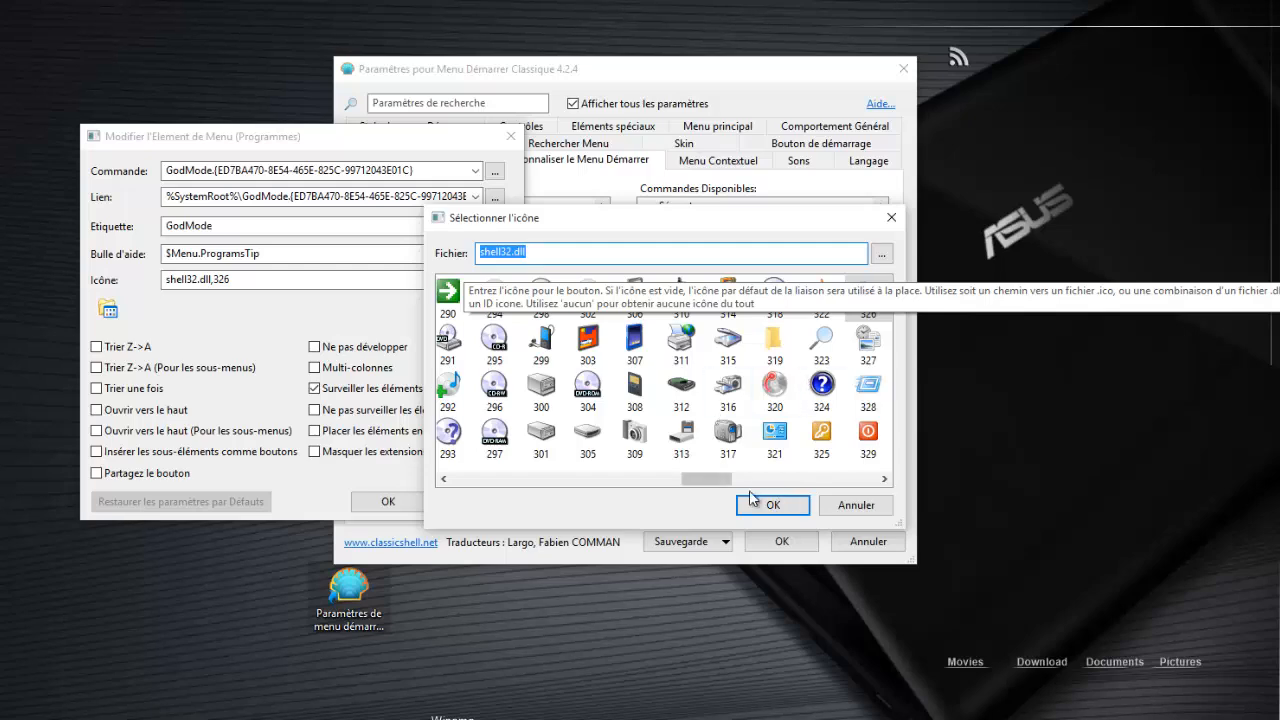
{"action": "left_click", "coordinate": [776, 448]}
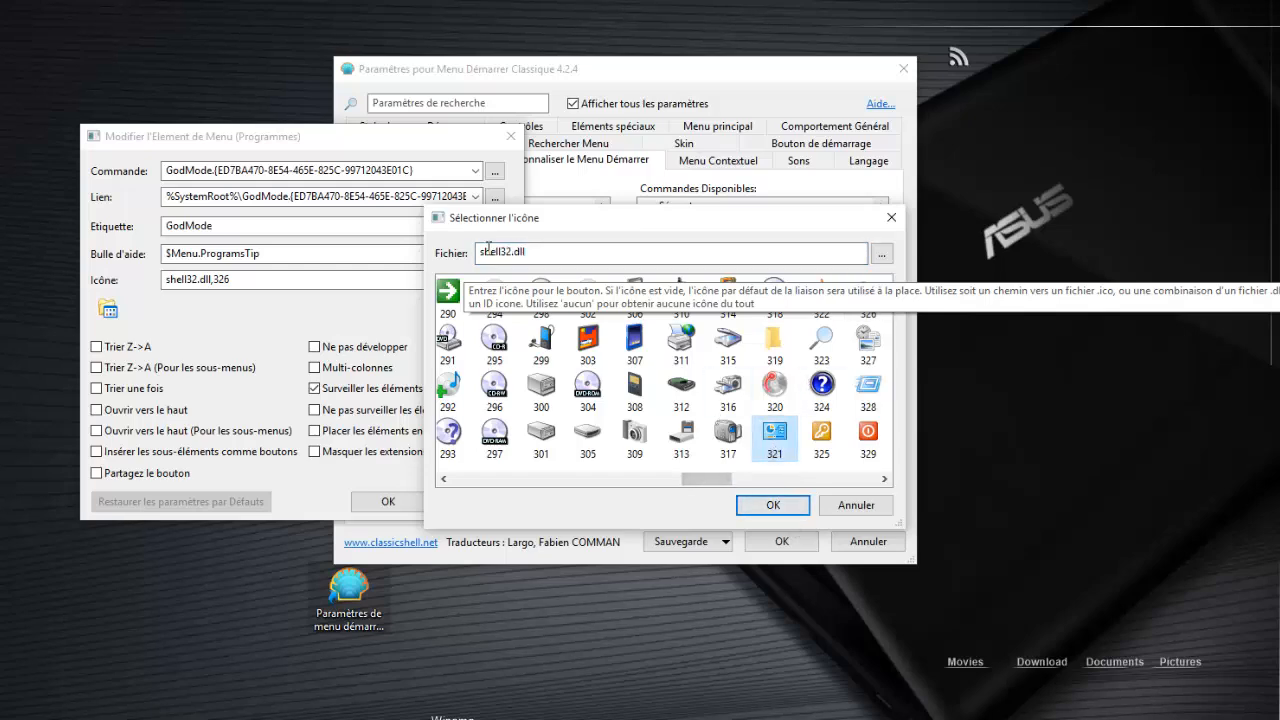
{"action": "left_click", "coordinate": [773, 505]}
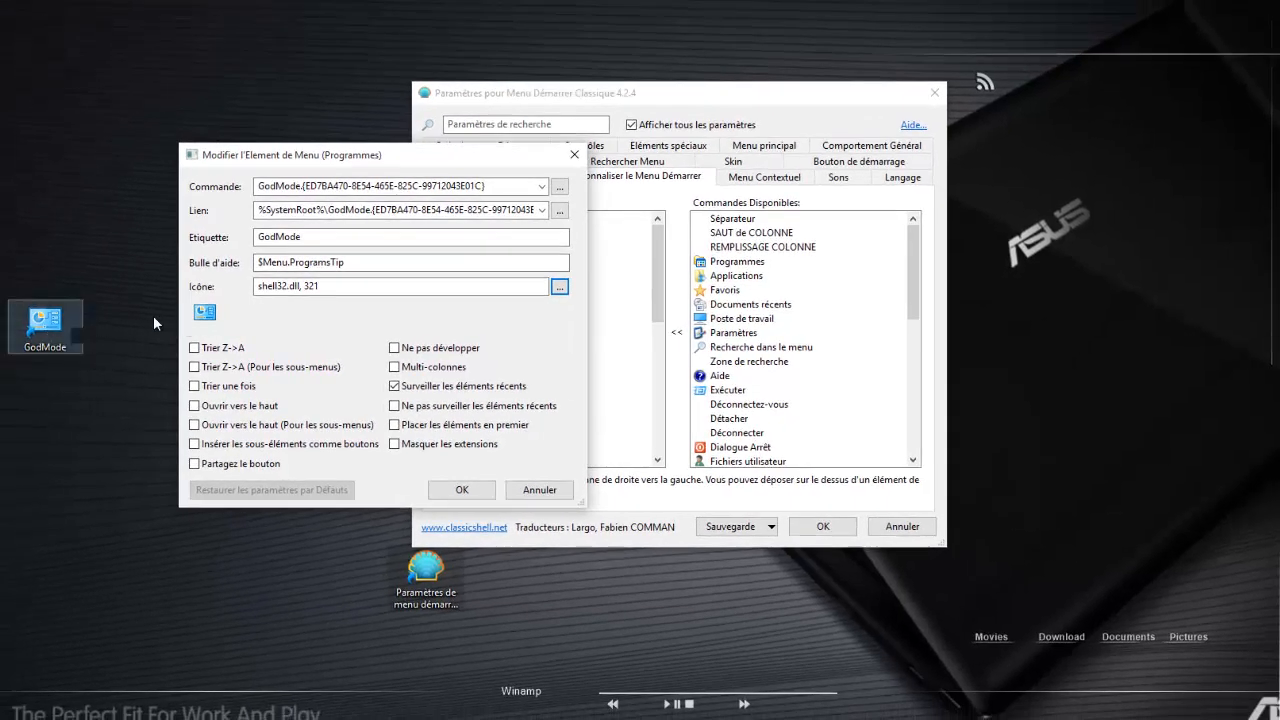
{"action": "left_click", "coordinate": [465, 490]}
{"action": "left_click", "coordinate": [818, 528]}
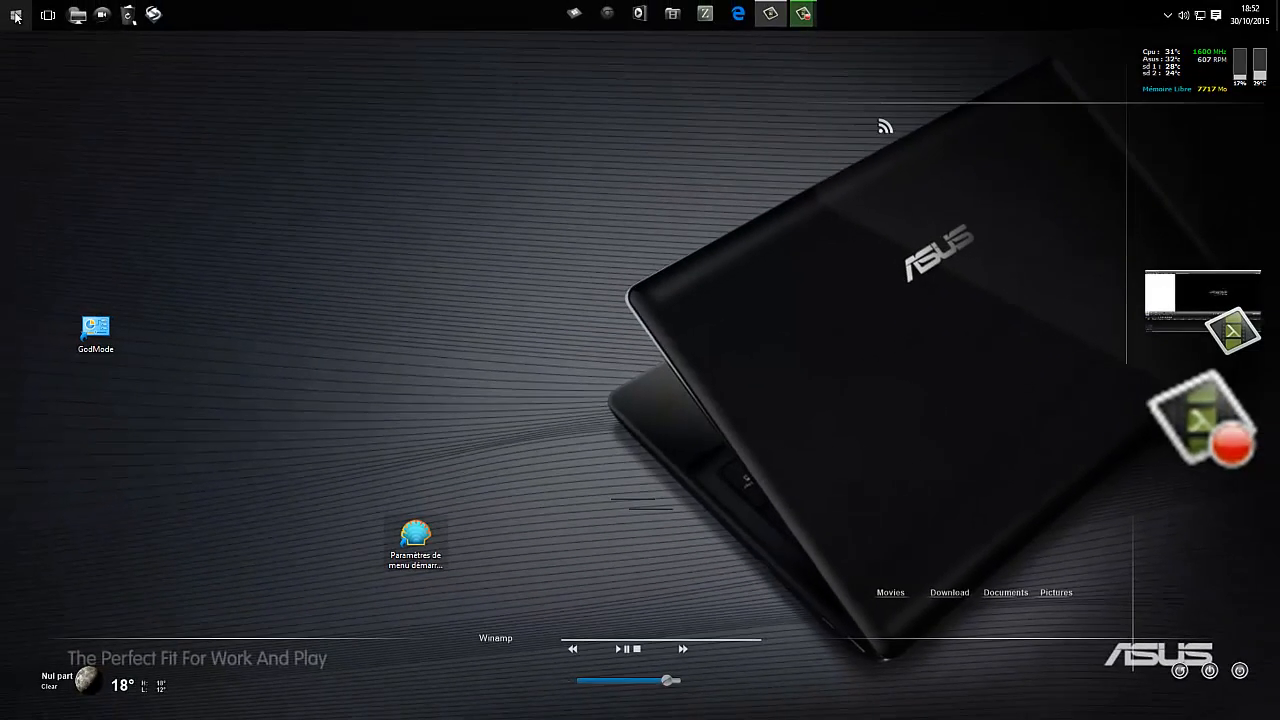
Step: Open the start menu and look through the full list of tasks in the GodMode submenu, closing it when done
{"action": "left_click", "coordinate": [16, 15]}
{"action": "mouse_move", "coordinate": [228, 230]}
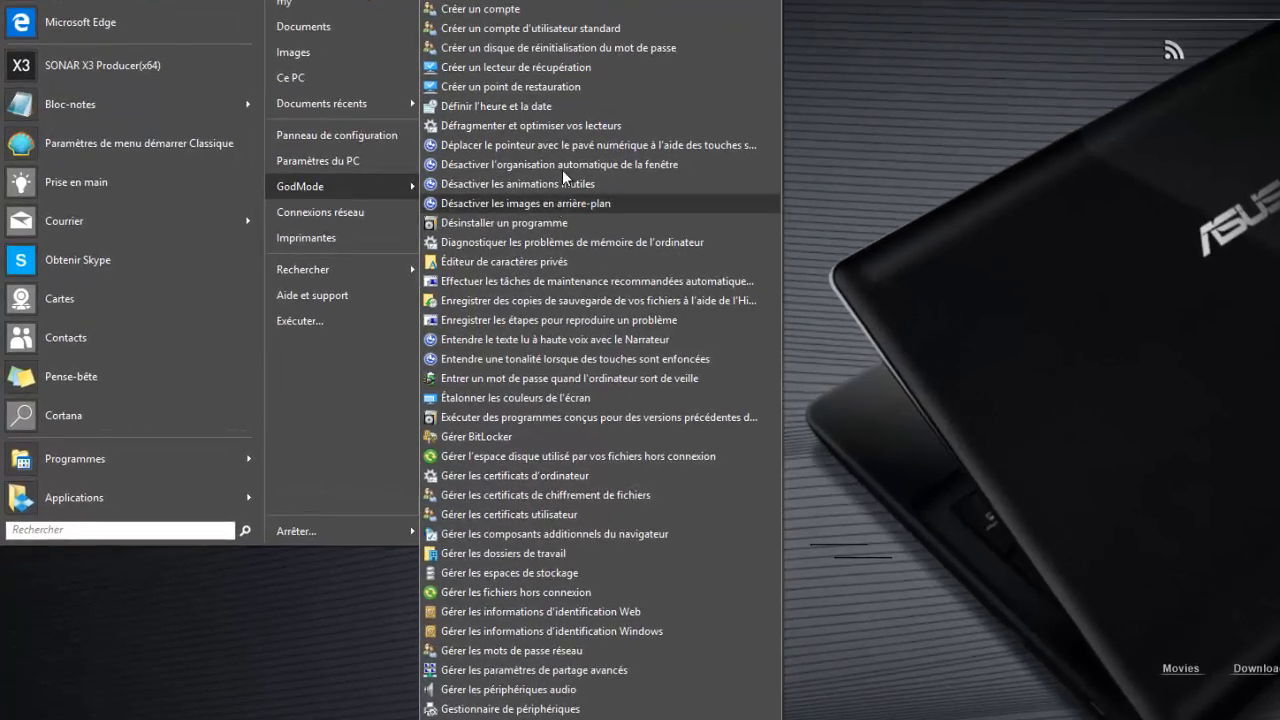
{"action": "scroll", "coordinate": [518, 297], "scroll_direction": "down", "scroll_amount": 12}
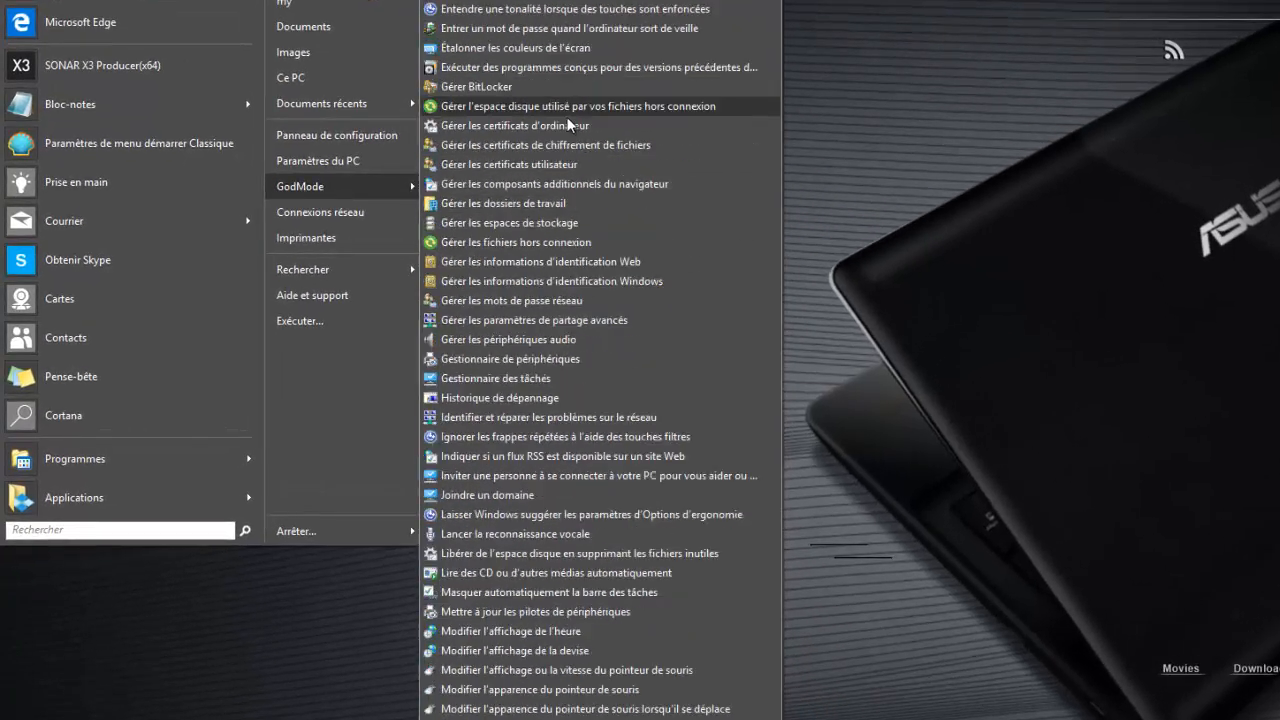
{"action": "scroll", "coordinate": [570, 291], "scroll_direction": "down", "scroll_amount": 20}
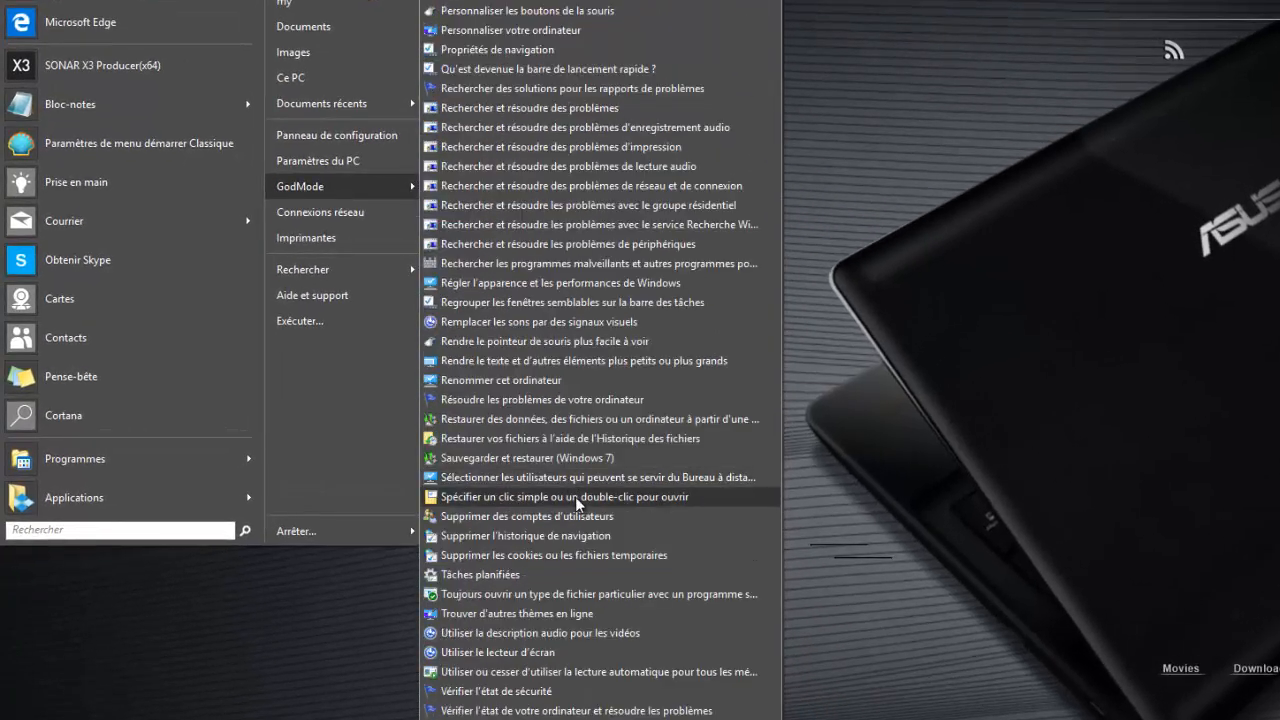
{"action": "scroll", "coordinate": [596, 486], "scroll_direction": "up", "scroll_amount": 10}
{"action": "scroll", "coordinate": [597, 477], "scroll_direction": "up", "scroll_amount": 15}
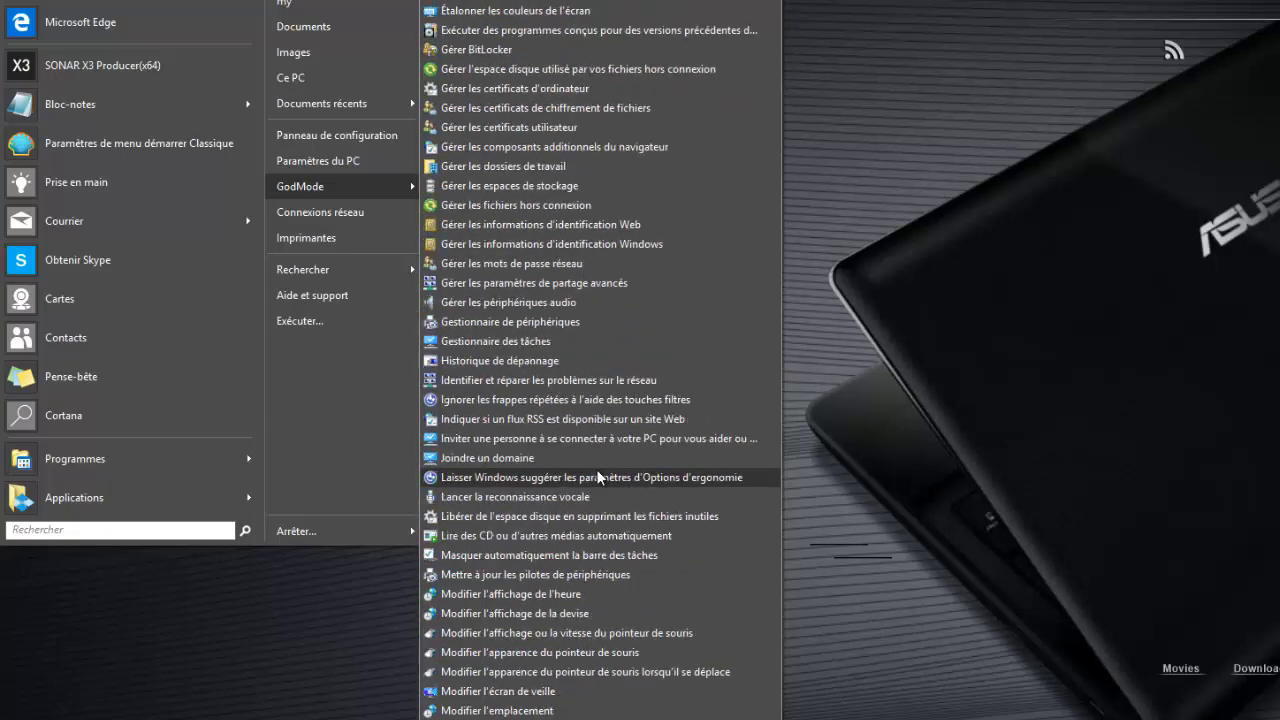
{"action": "scroll", "coordinate": [598, 399], "scroll_direction": "down", "scroll_amount": 15}
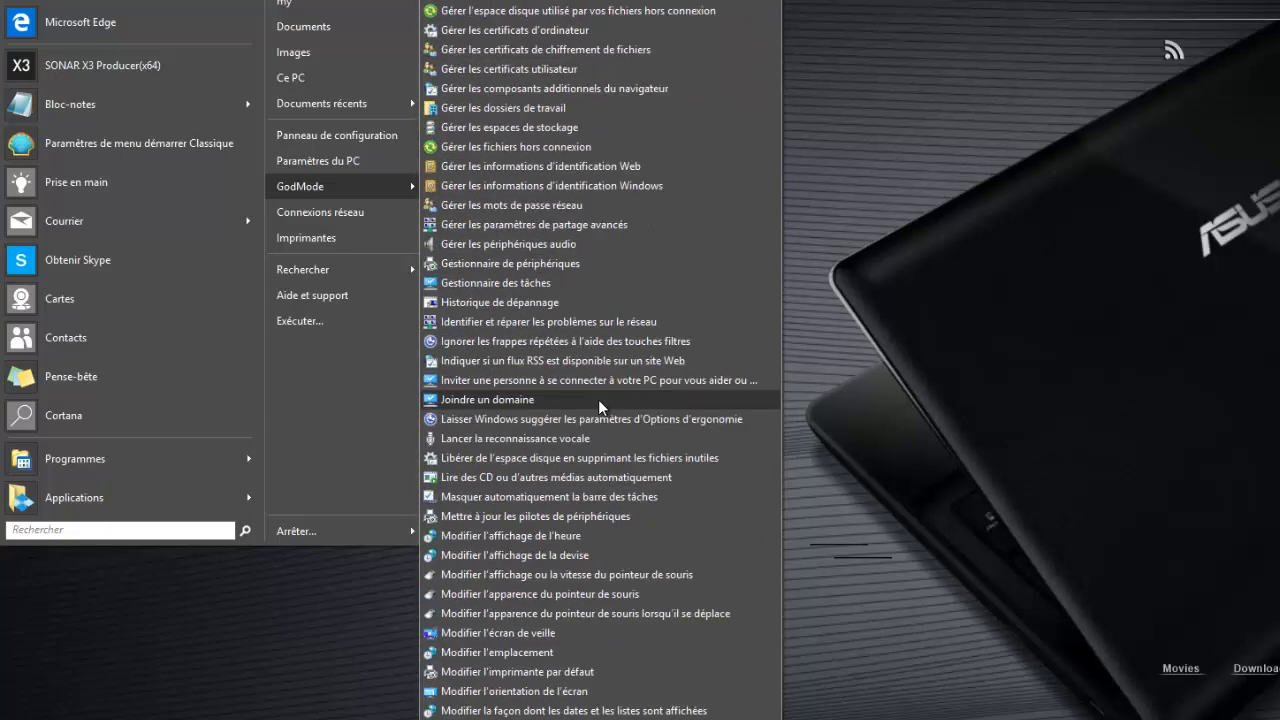
{"action": "scroll", "coordinate": [599, 512], "scroll_direction": "down", "scroll_amount": 2}
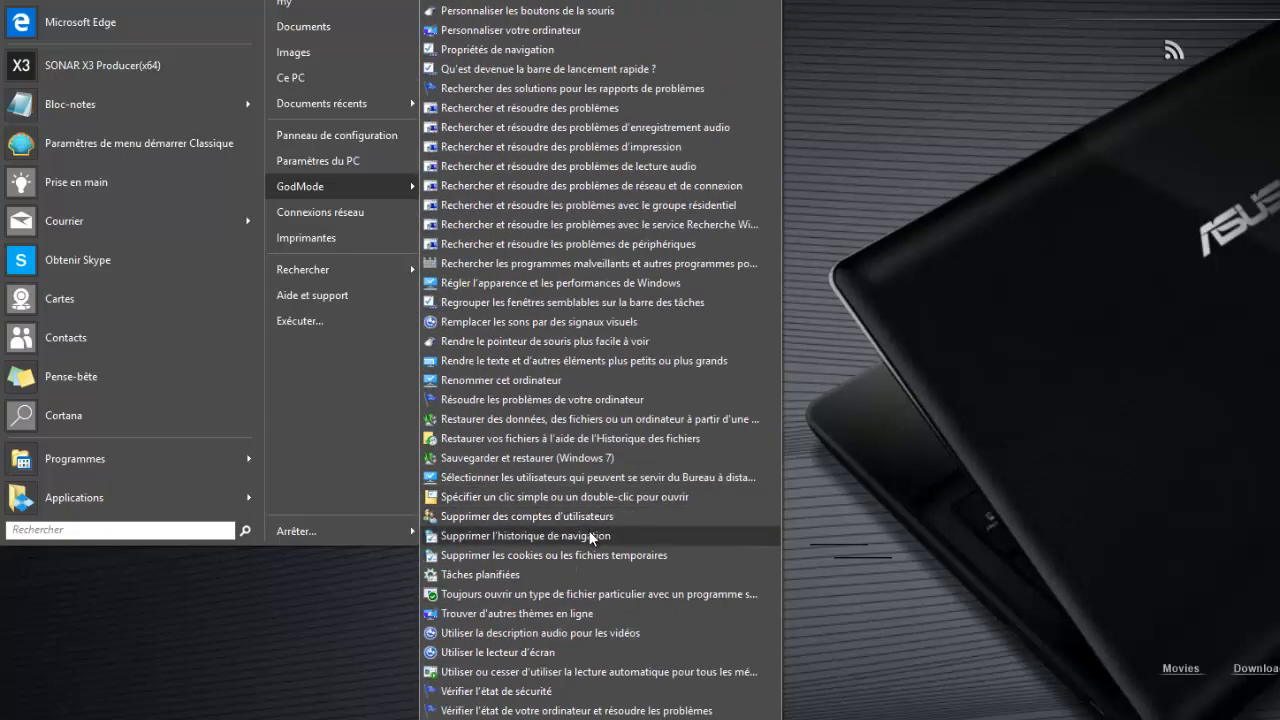
{"action": "scroll", "coordinate": [583, 233], "scroll_direction": "up", "scroll_amount": 10}
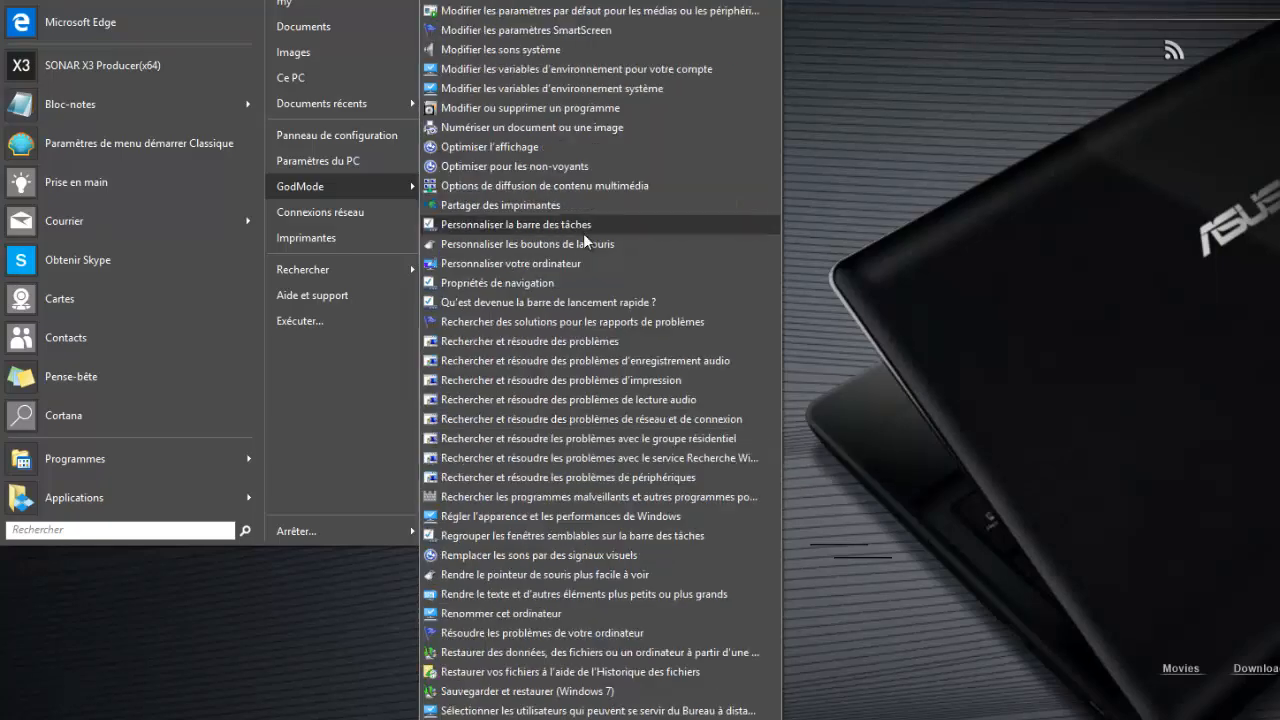
{"action": "scroll", "coordinate": [584, 245], "scroll_direction": "up", "scroll_amount": 11}
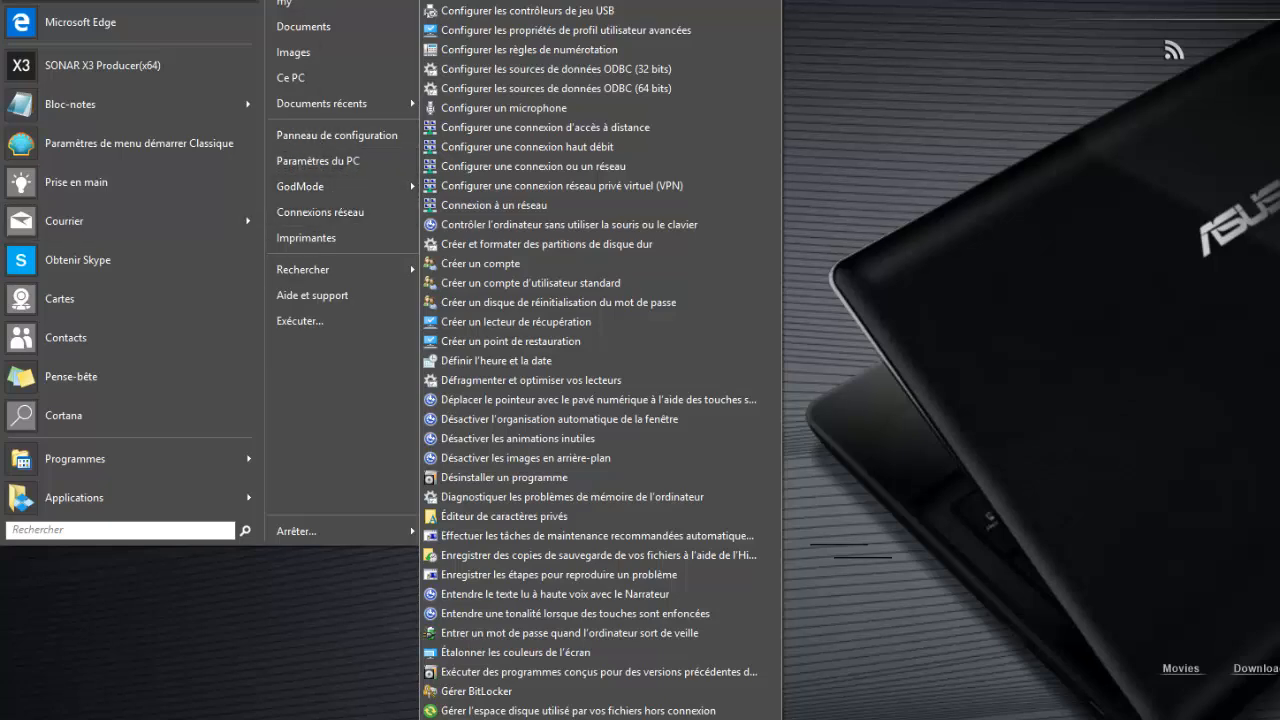
{"action": "left_click", "coordinate": [881, 44]}
Step: Reopen the start menu settings, turn off the Metro skin's option "Pas d'icônes dans la seconde colonne" and save
{"action": "double_click", "coordinate": [570, 599]}
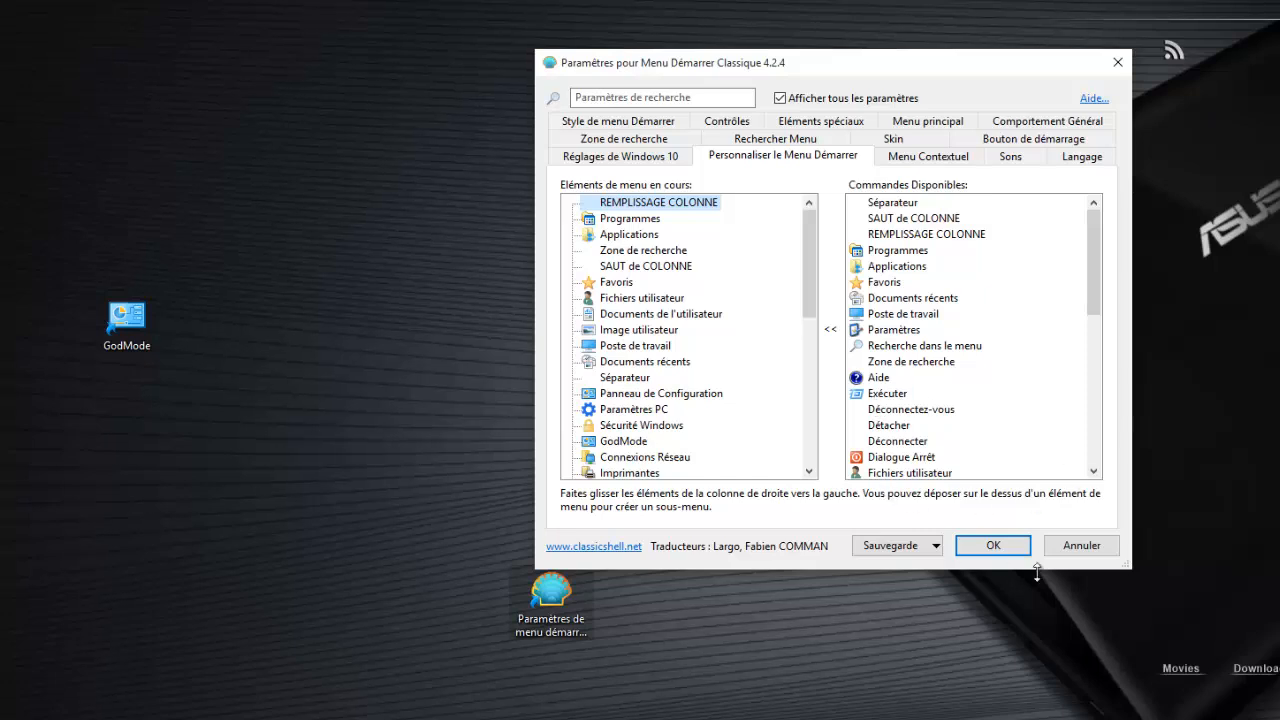
{"action": "left_click", "coordinate": [610, 162]}
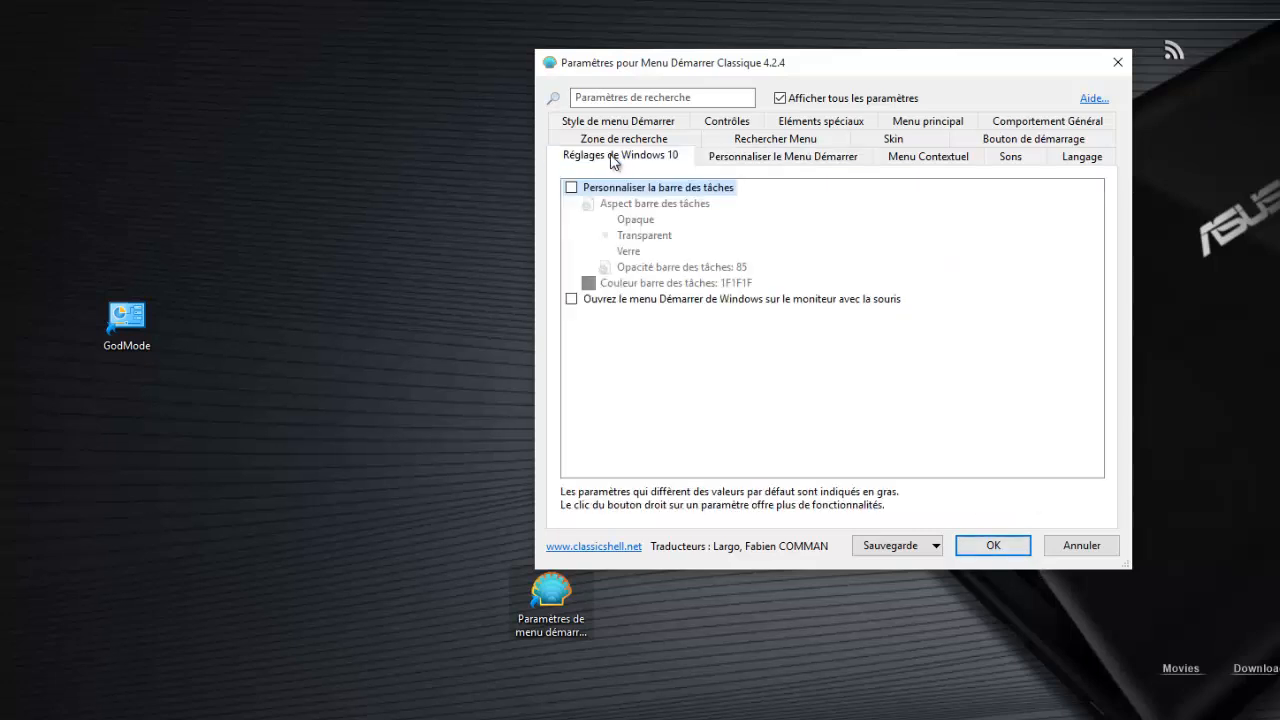
{"action": "left_click", "coordinate": [737, 165]}
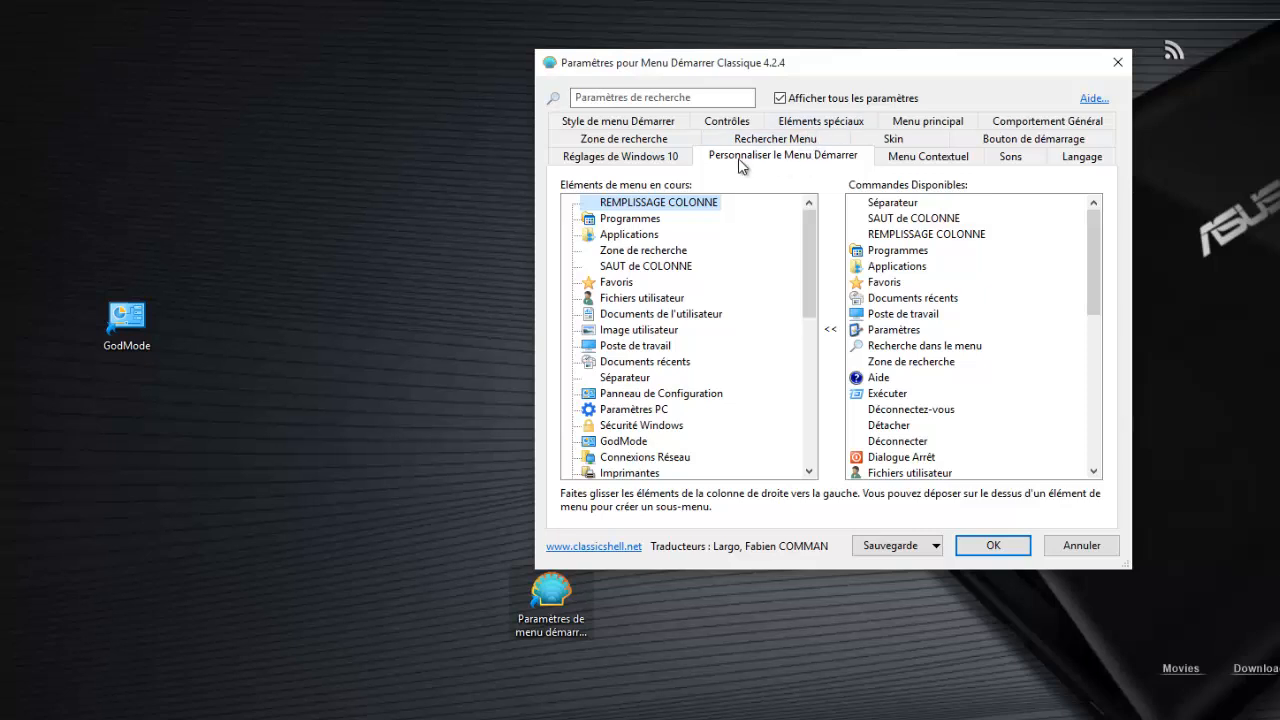
{"action": "left_click", "coordinate": [646, 163]}
{"action": "left_click", "coordinate": [810, 165]}
{"action": "left_click", "coordinate": [901, 165]}
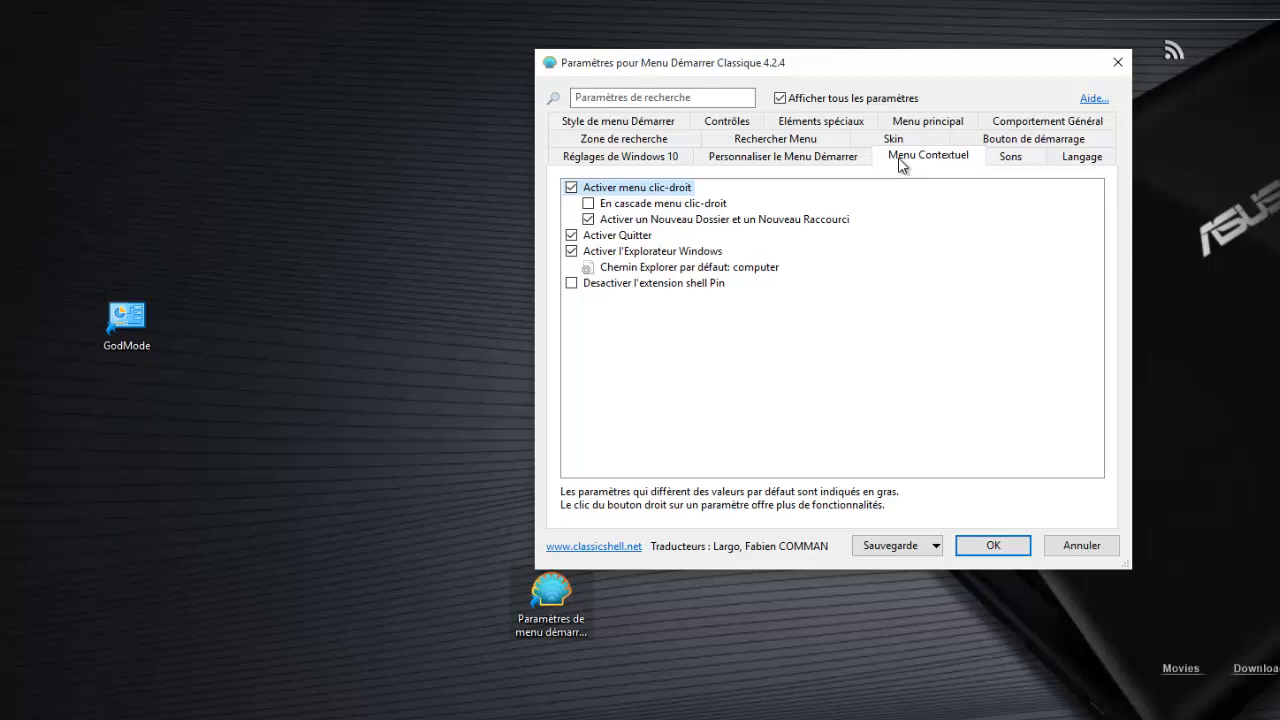
{"action": "left_click", "coordinate": [1003, 126]}
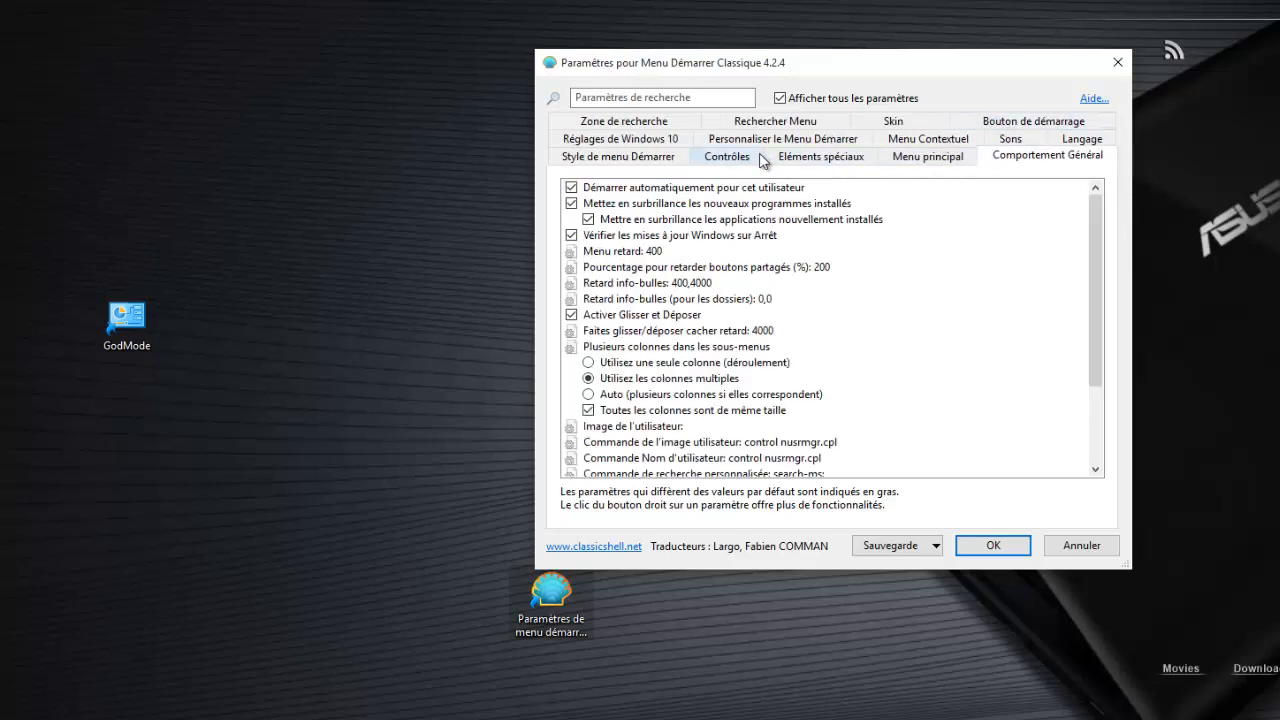
{"action": "left_click", "coordinate": [905, 124]}
{"action": "left_click", "coordinate": [600, 238]}
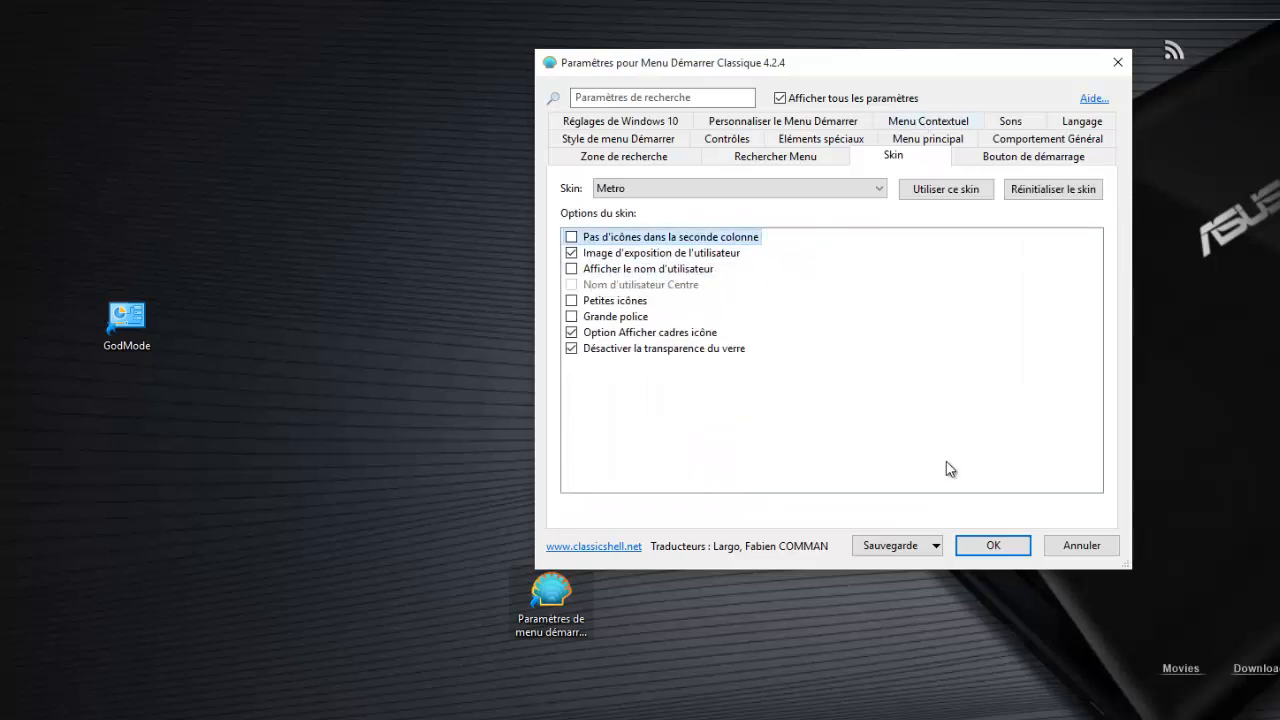
{"action": "left_click", "coordinate": [994, 543]}
Step: Check the second-column icons and the GodMode submenu in the start menu and close it again
{"action": "key", "text": "super"}
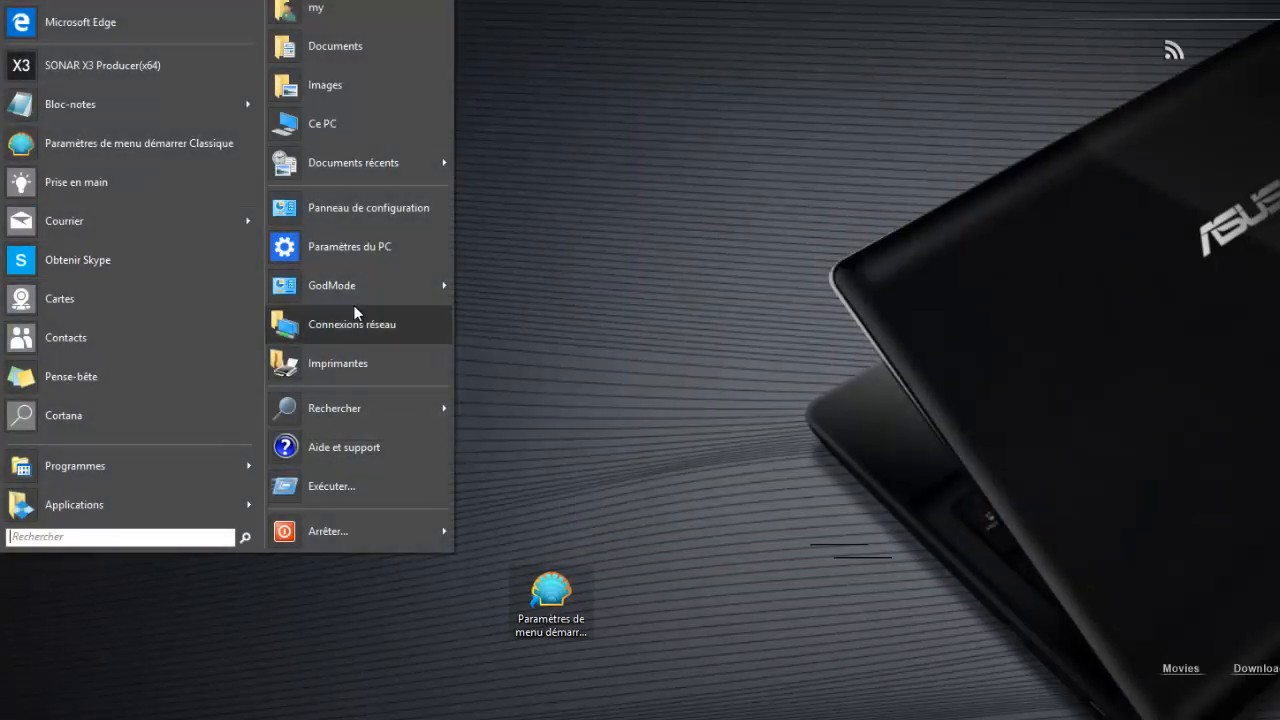
{"action": "mouse_move", "coordinate": [317, 290]}
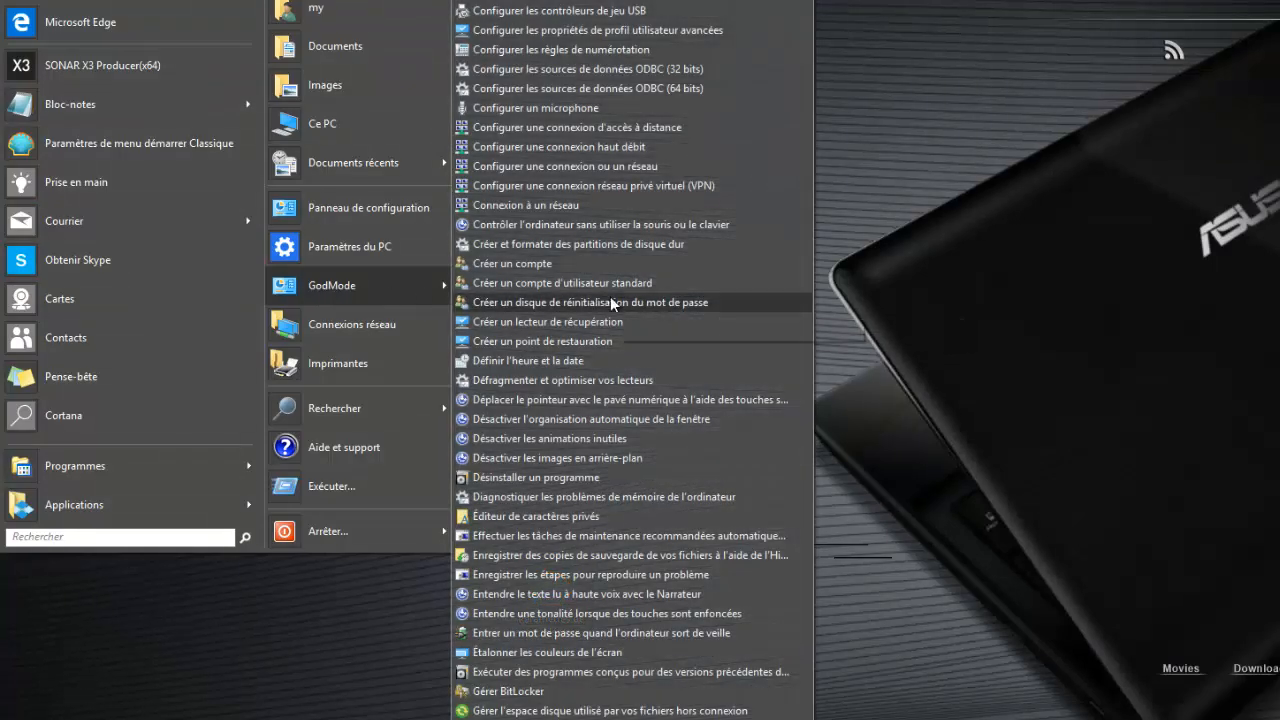
{"action": "scroll", "coordinate": [612, 260], "scroll_direction": "down", "scroll_amount": 2}
{"action": "scroll", "coordinate": [612, 260], "scroll_direction": "down", "scroll_amount": 20}
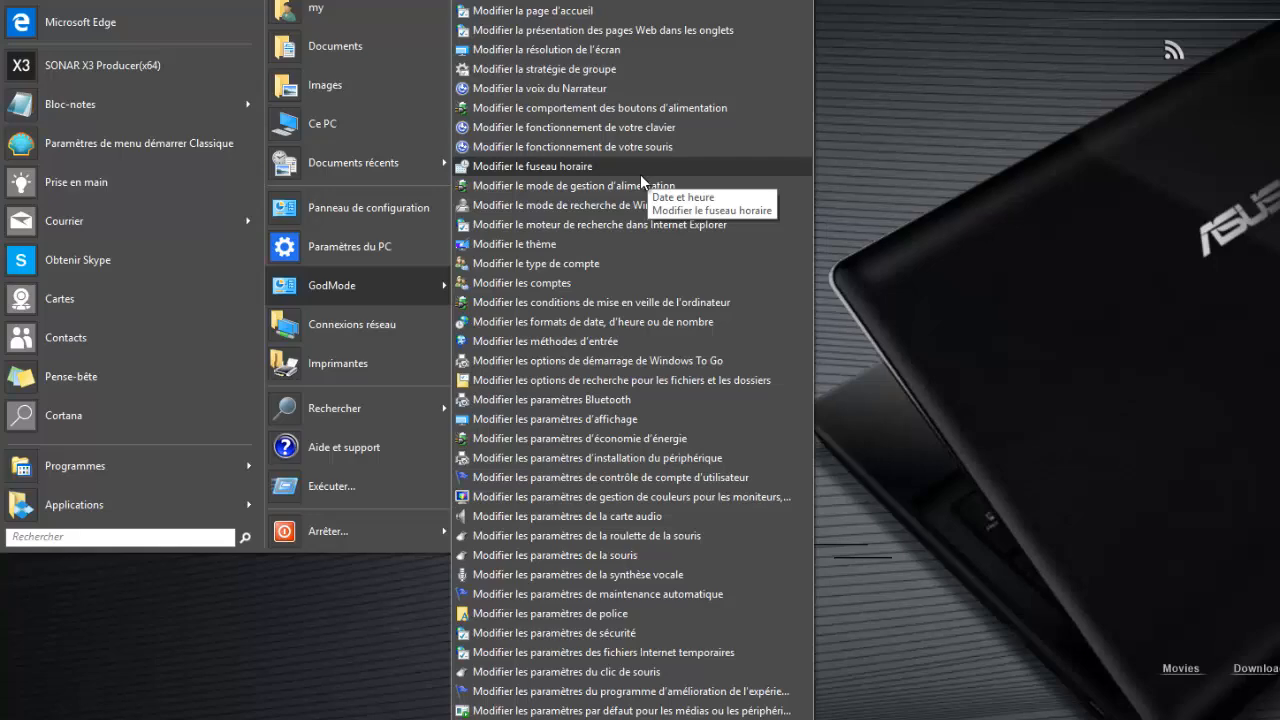
{"action": "left_click", "coordinate": [870, 82]}
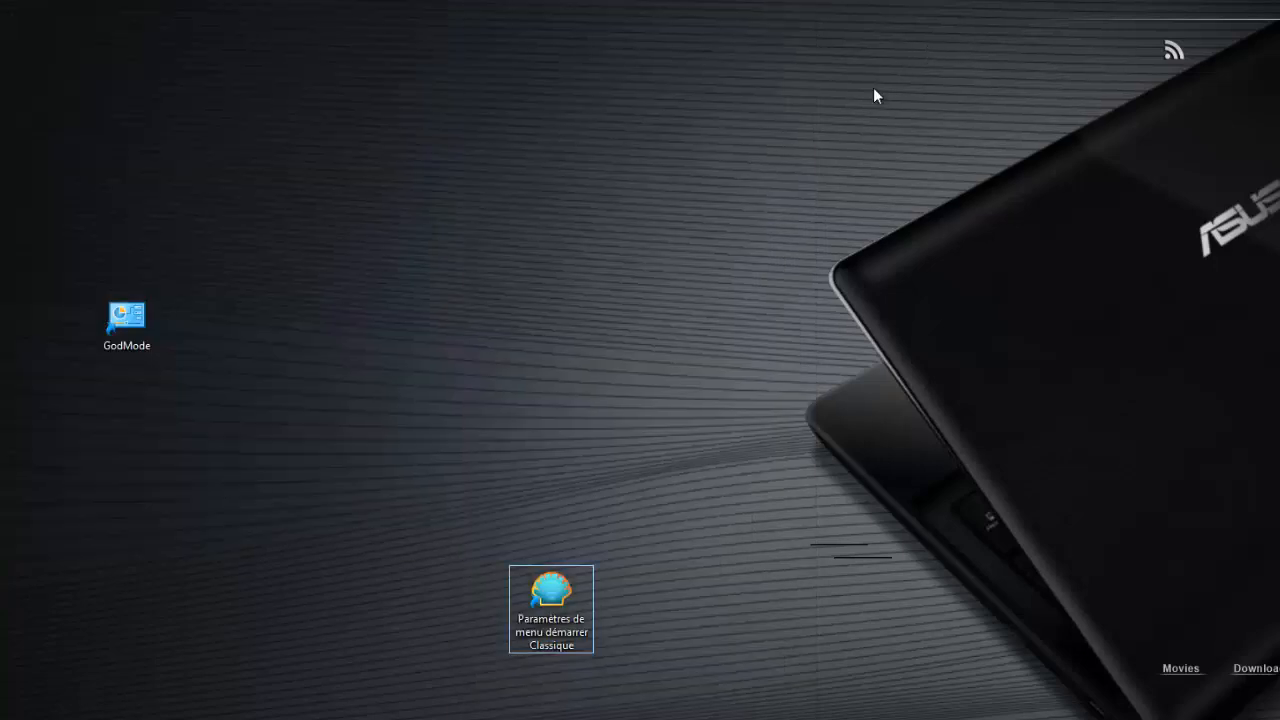
Step: Change the start menu skin to Smoked Glass in the Classic Shell settings and check the start menu's new look
{"action": "double_click", "coordinate": [580, 604]}
{"action": "left_click", "coordinate": [807, 199]}
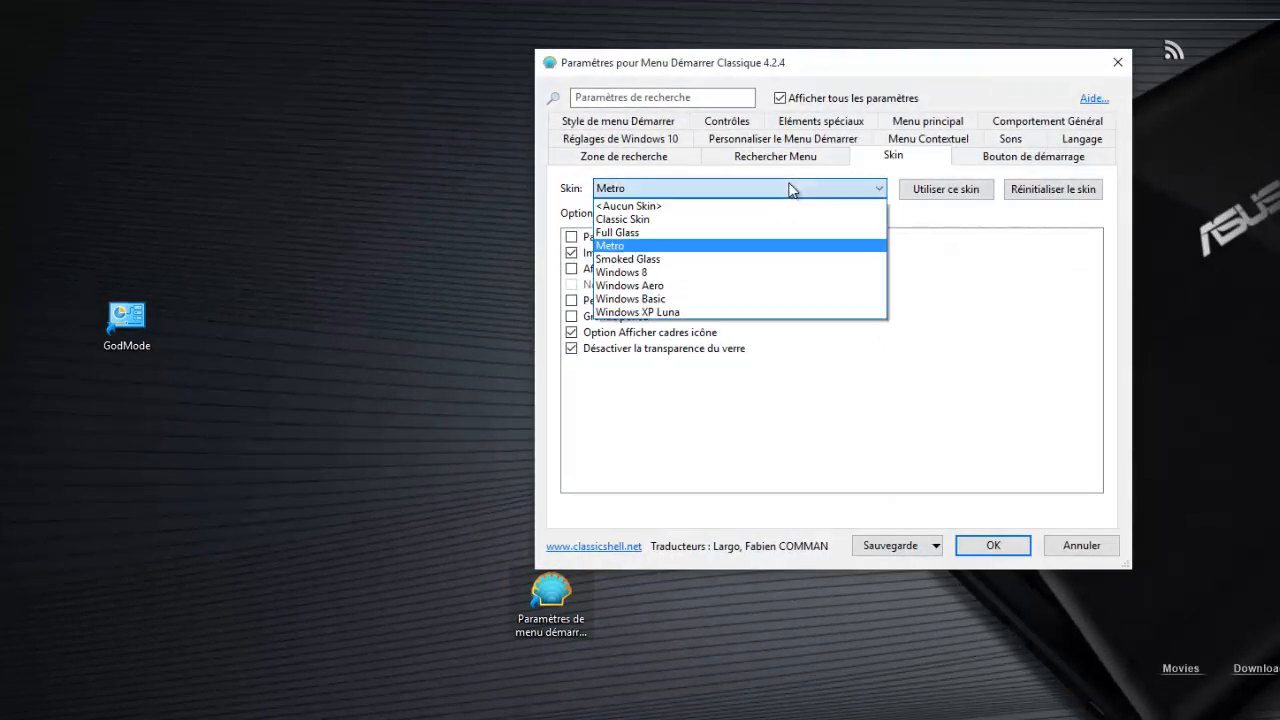
{"action": "left_click", "coordinate": [662, 259]}
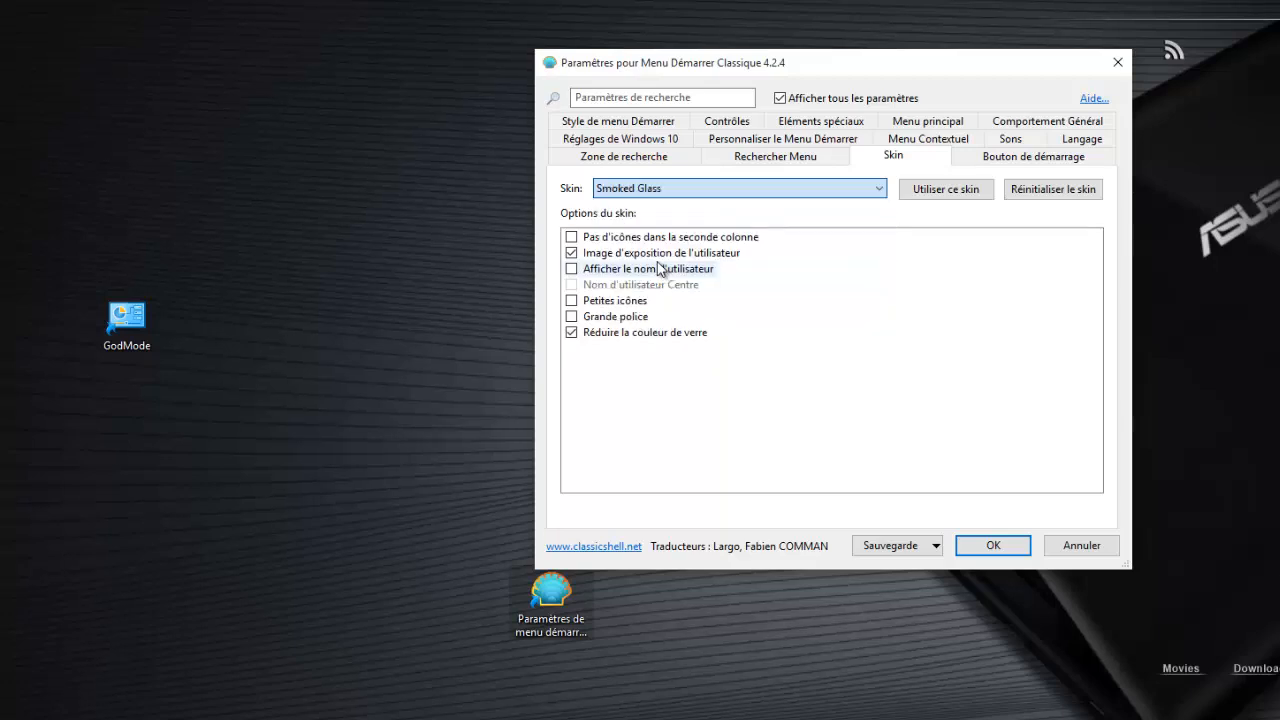
{"action": "key", "text": "super"}
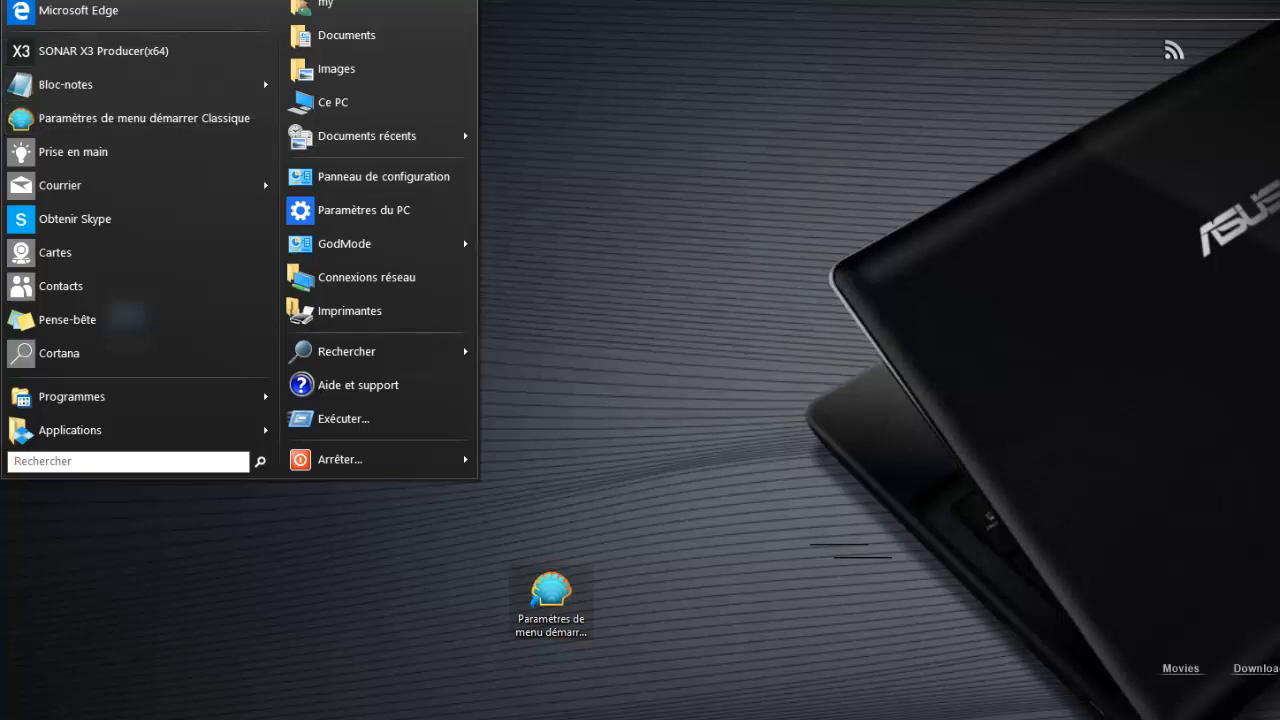
{"action": "left_click", "coordinate": [28, 2]}
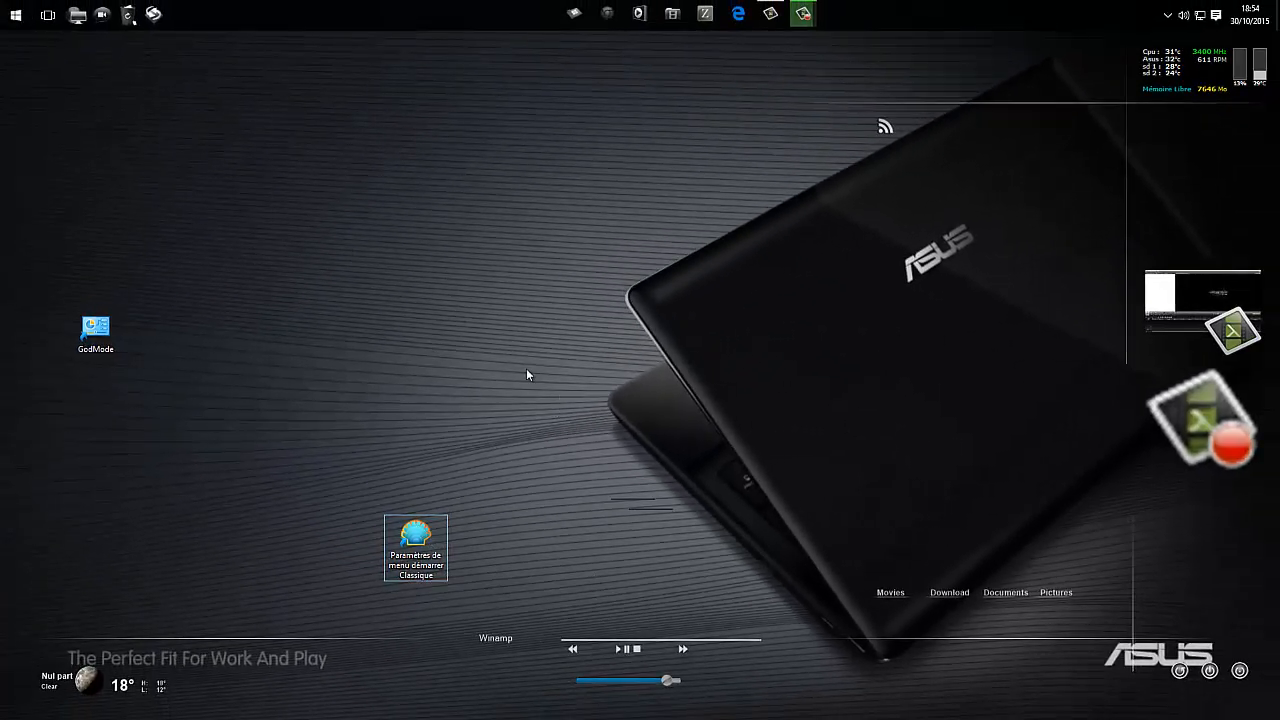
Step: Open the start menu and look over its pinned programs area and second column, closing it each time
{"action": "left_click", "coordinate": [13, 16]}
{"action": "left_click", "coordinate": [408, 340]}
{"action": "left_click_drag", "start_coordinate": [426, 557], "coordinate": [165, 238]}
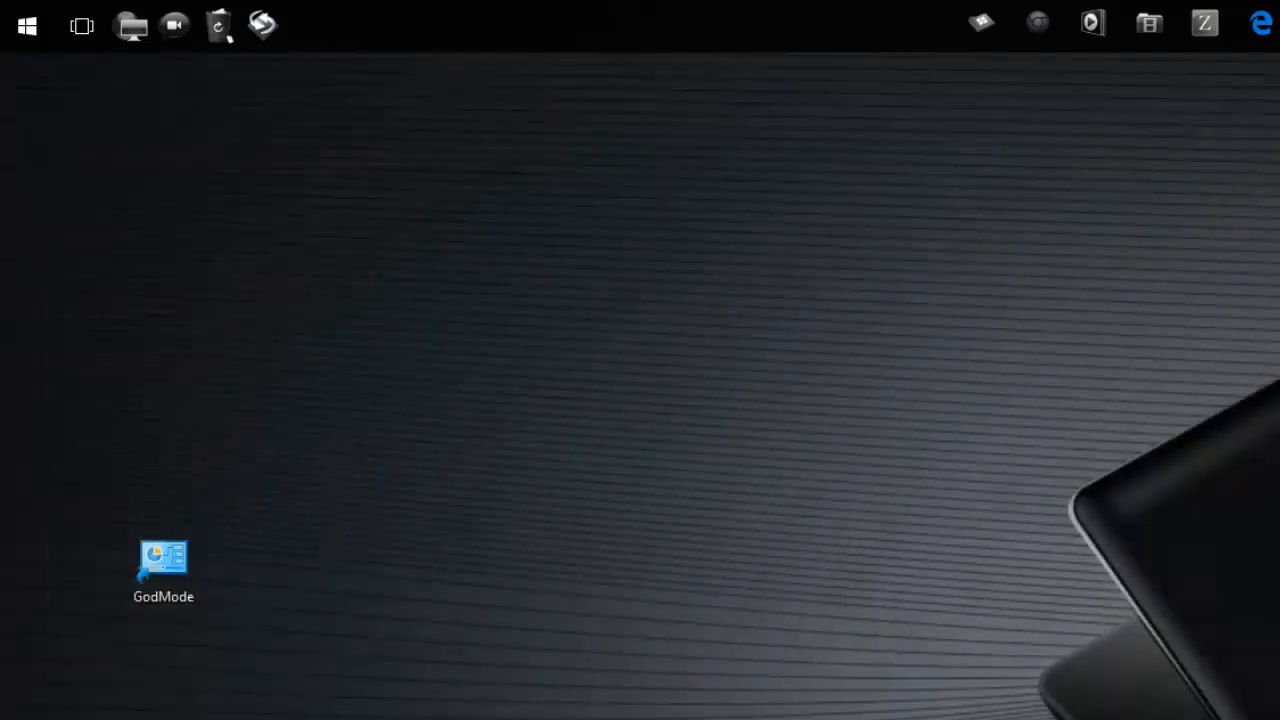
{"action": "left_click", "coordinate": [54, 34]}
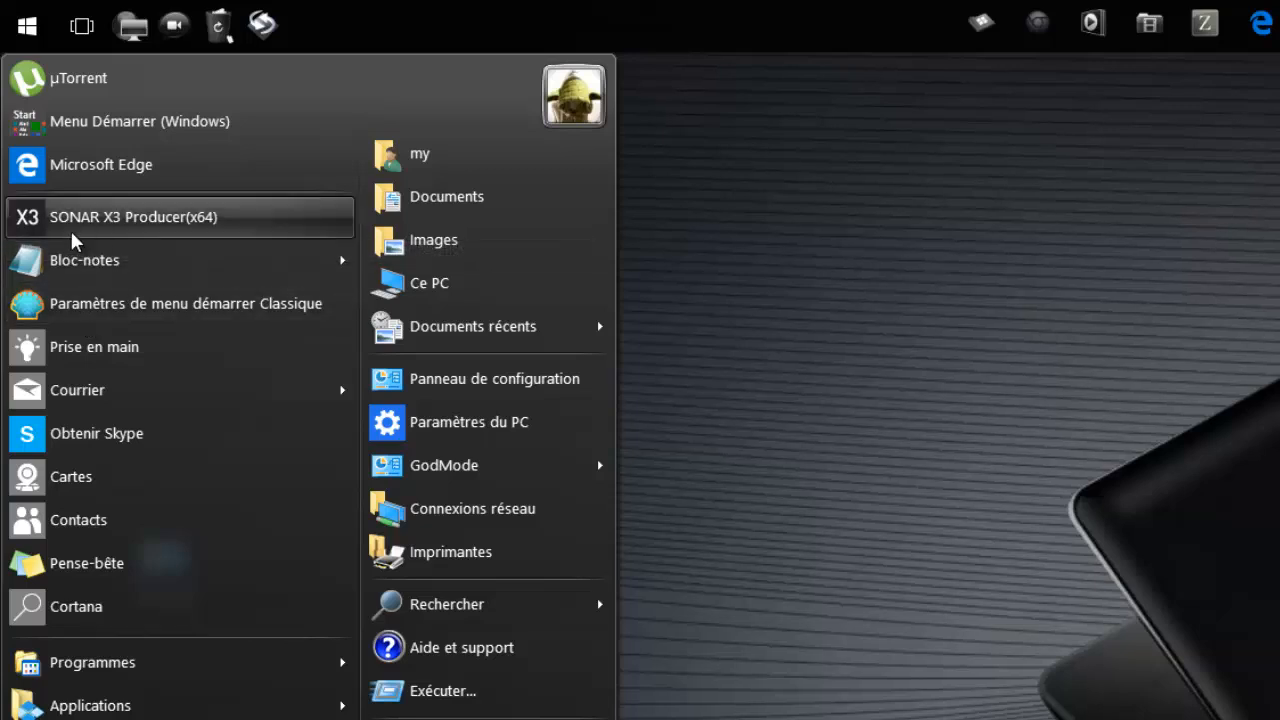
{"action": "left_click", "coordinate": [840, 551]}
{"action": "left_click", "coordinate": [27, 26]}
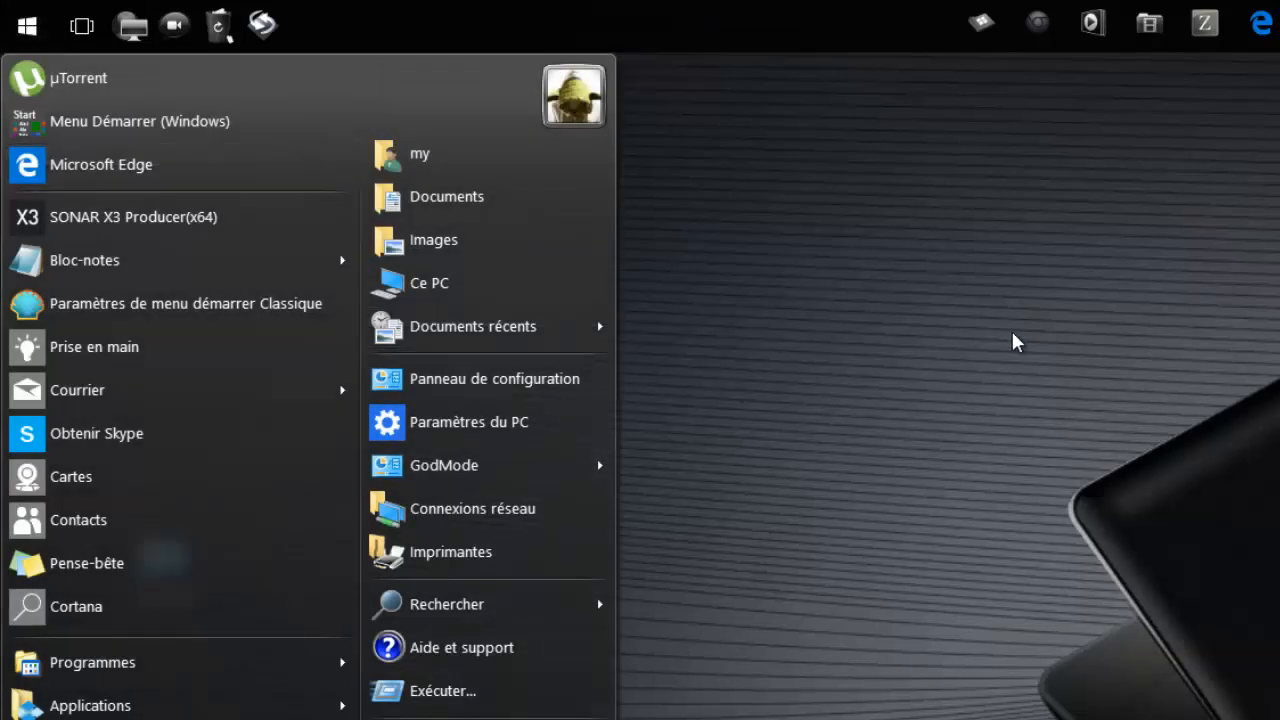
{"action": "left_click", "coordinate": [1012, 332]}
{"action": "left_click", "coordinate": [27, 22]}
{"action": "left_click", "coordinate": [779, 551]}
Step: Move the GodMode shortcut from the desktop into the start menu's pinned programs and check the menu
{"action": "left_click_drag", "start_coordinate": [166, 568], "coordinate": [166, 190]}
{"action": "left_click", "coordinate": [828, 465]}
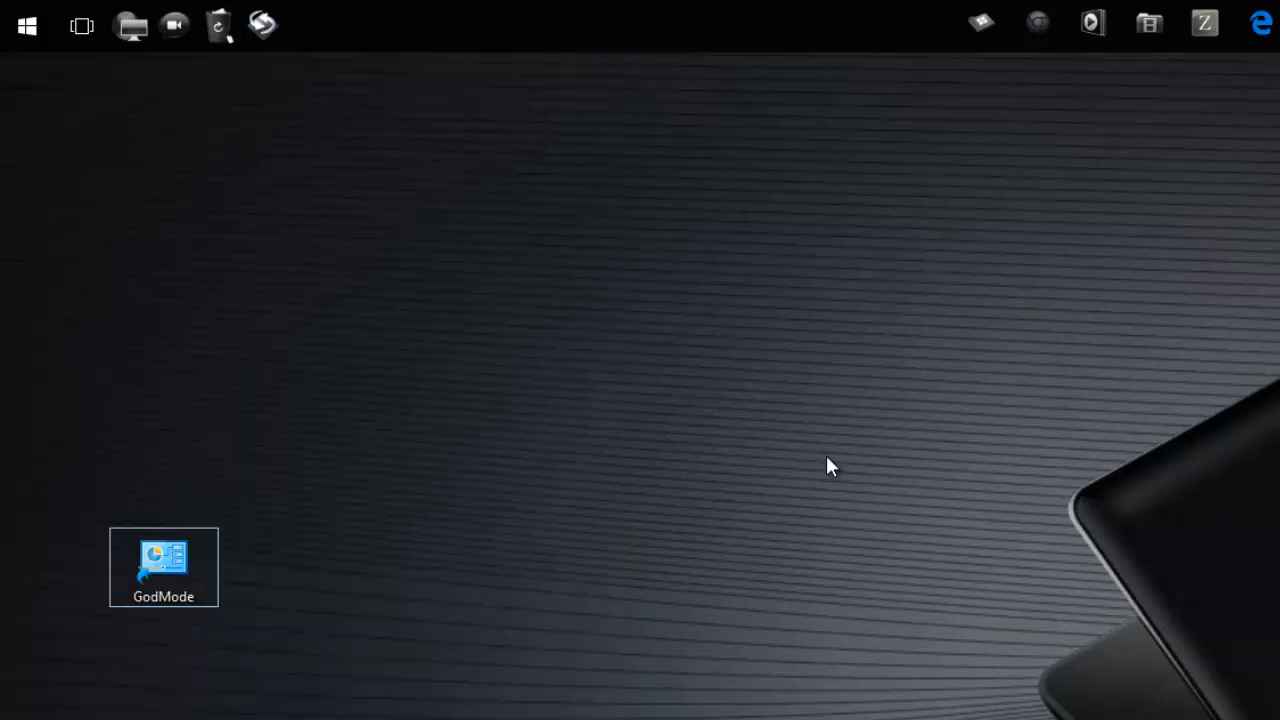
{"action": "left_click_drag", "start_coordinate": [165, 571], "coordinate": [218, 20]}
{"action": "key", "text": "super"}
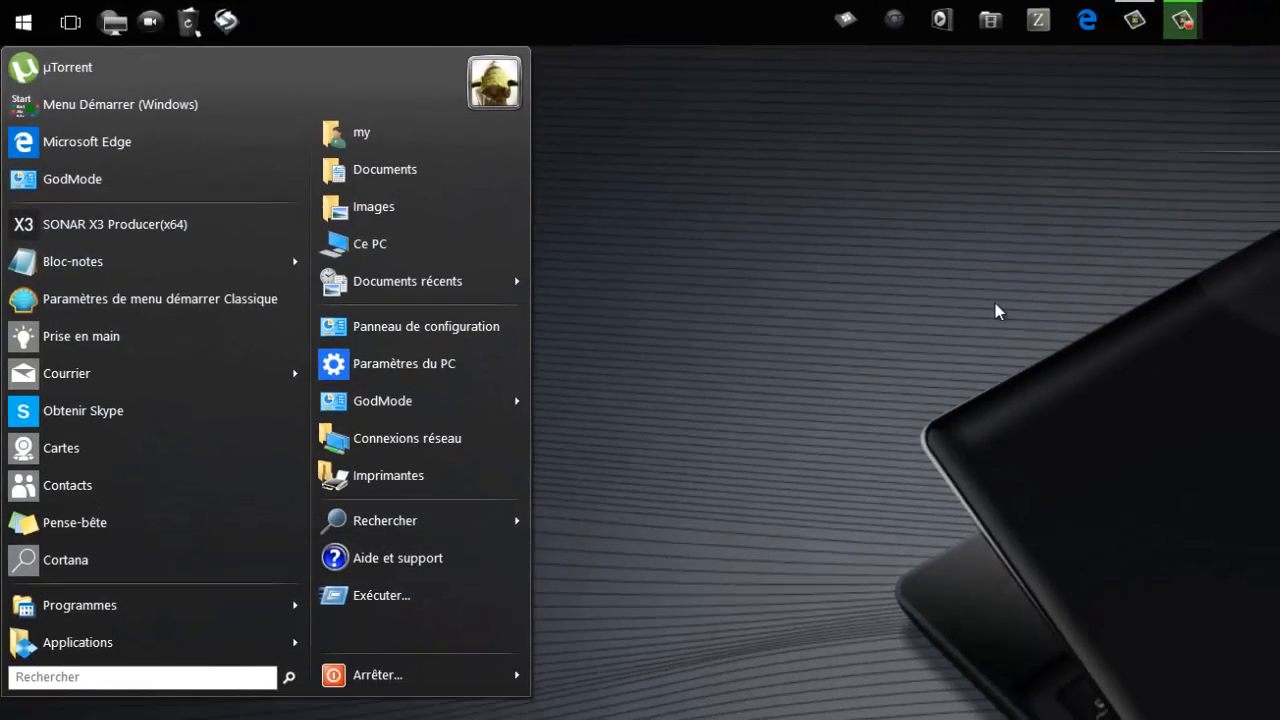
{"action": "left_click", "coordinate": [1149, 357]}
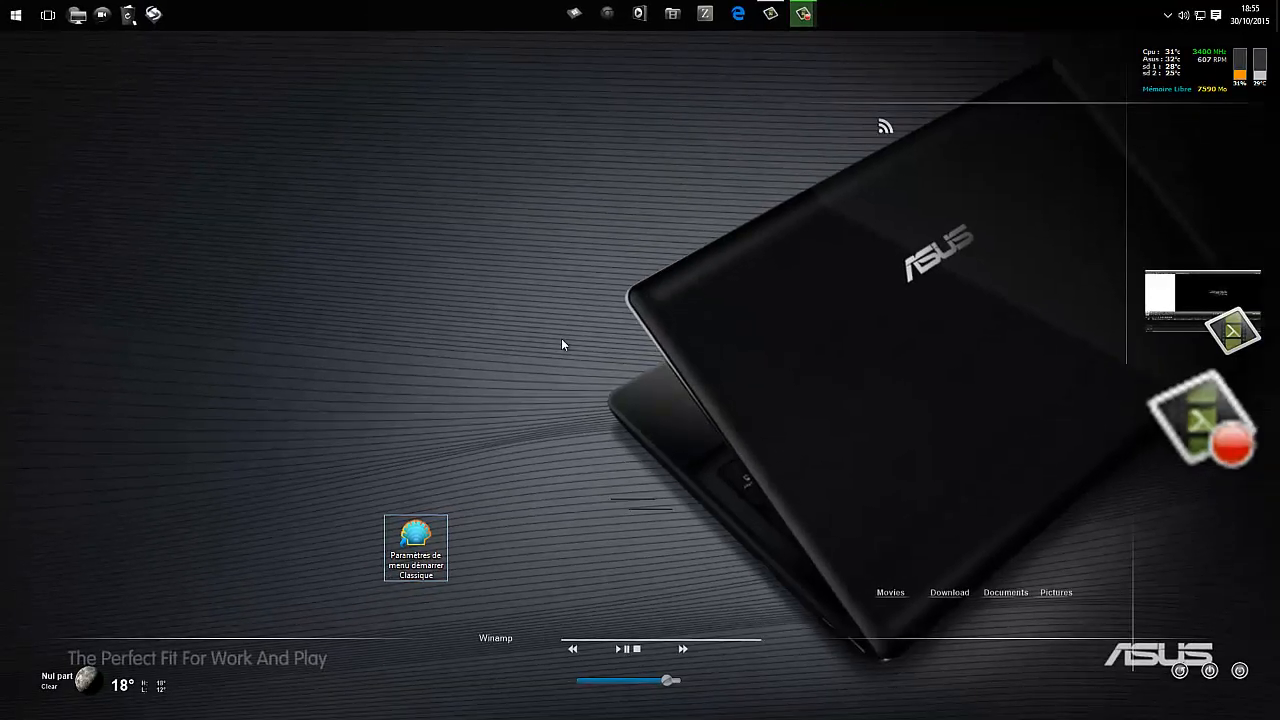
{"action": "key", "text": "super"}
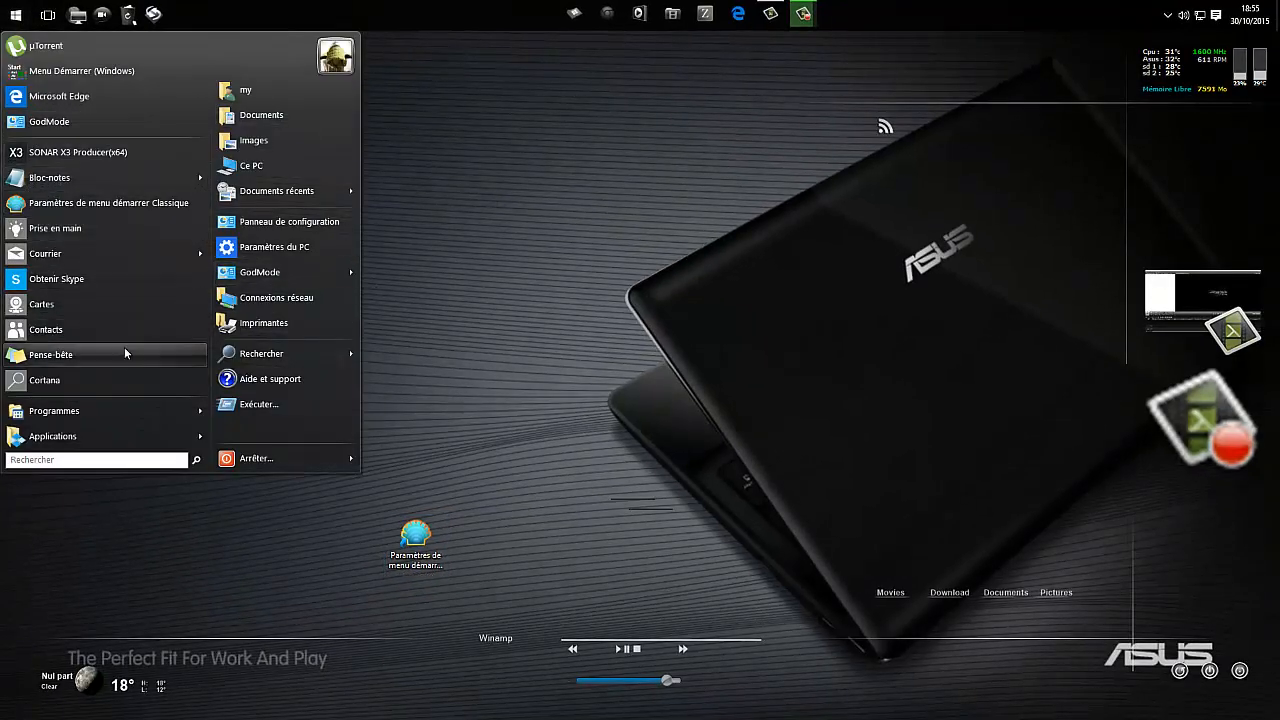
{"action": "left_click", "coordinate": [78, 412]}
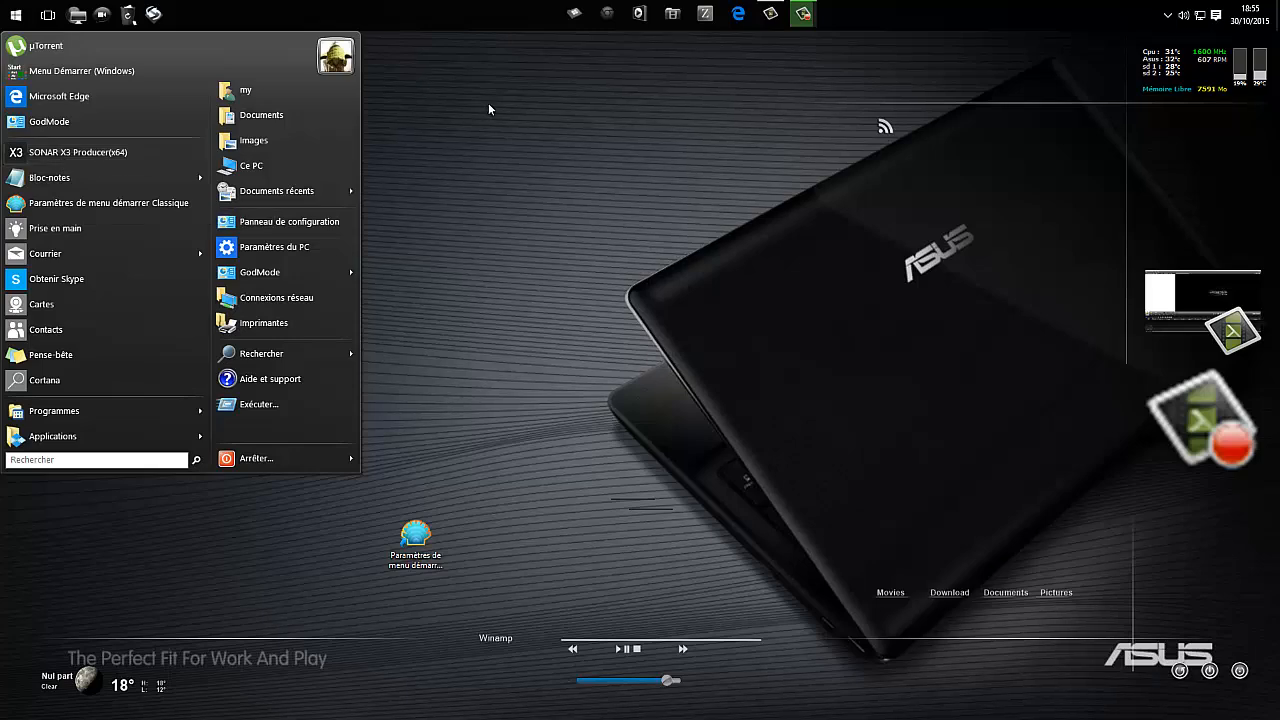
{"action": "left_click", "coordinate": [548, 131]}
Step: Open the Program Files (x86) folder on drive WINDOWS (C:) in a file explorer window
{"action": "left_click", "coordinate": [576, 15]}
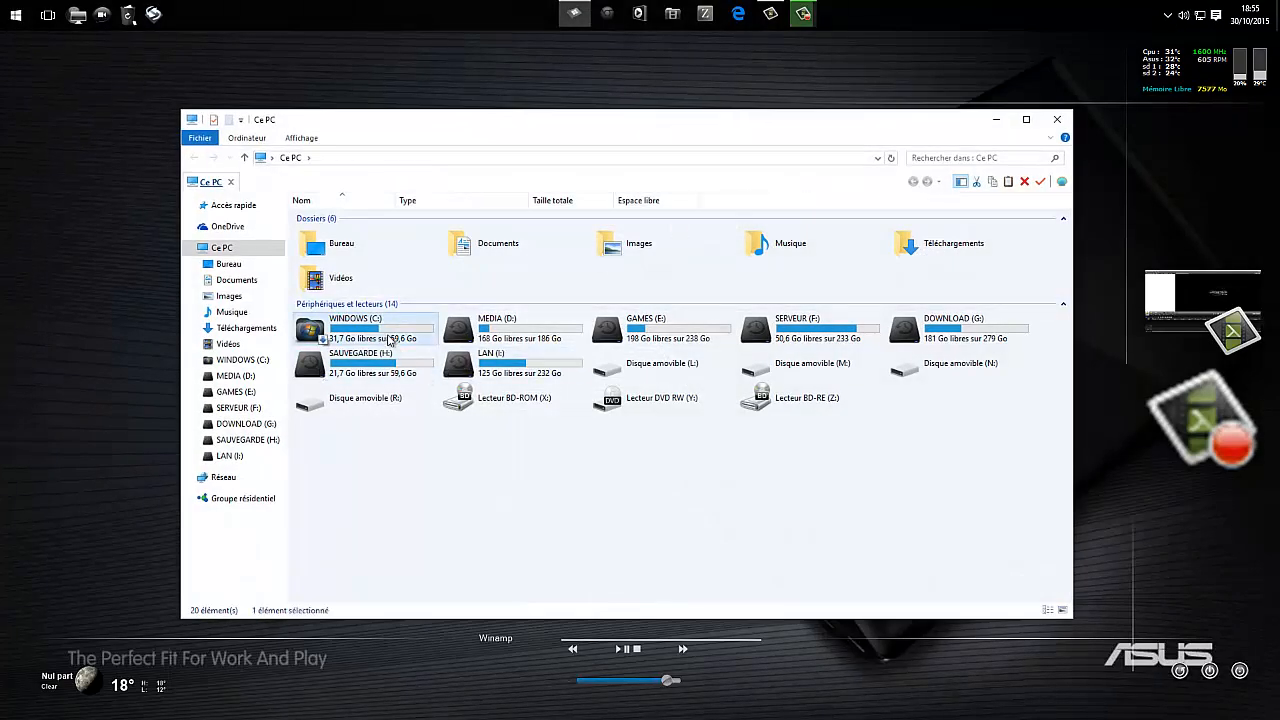
{"action": "double_click", "coordinate": [372, 328]}
{"action": "double_click", "coordinate": [352, 278]}
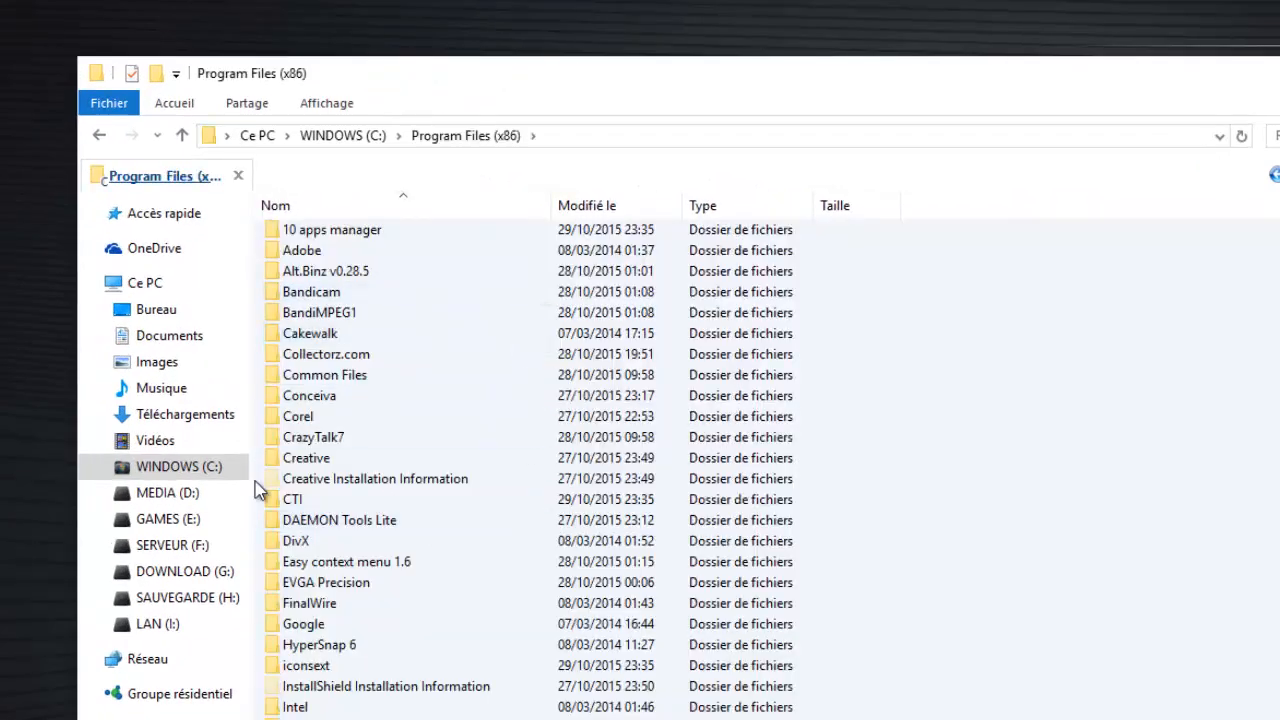
Step: Create a new folder named Separateur in Program Files (x86)
{"action": "right_click", "coordinate": [1270, 326]}
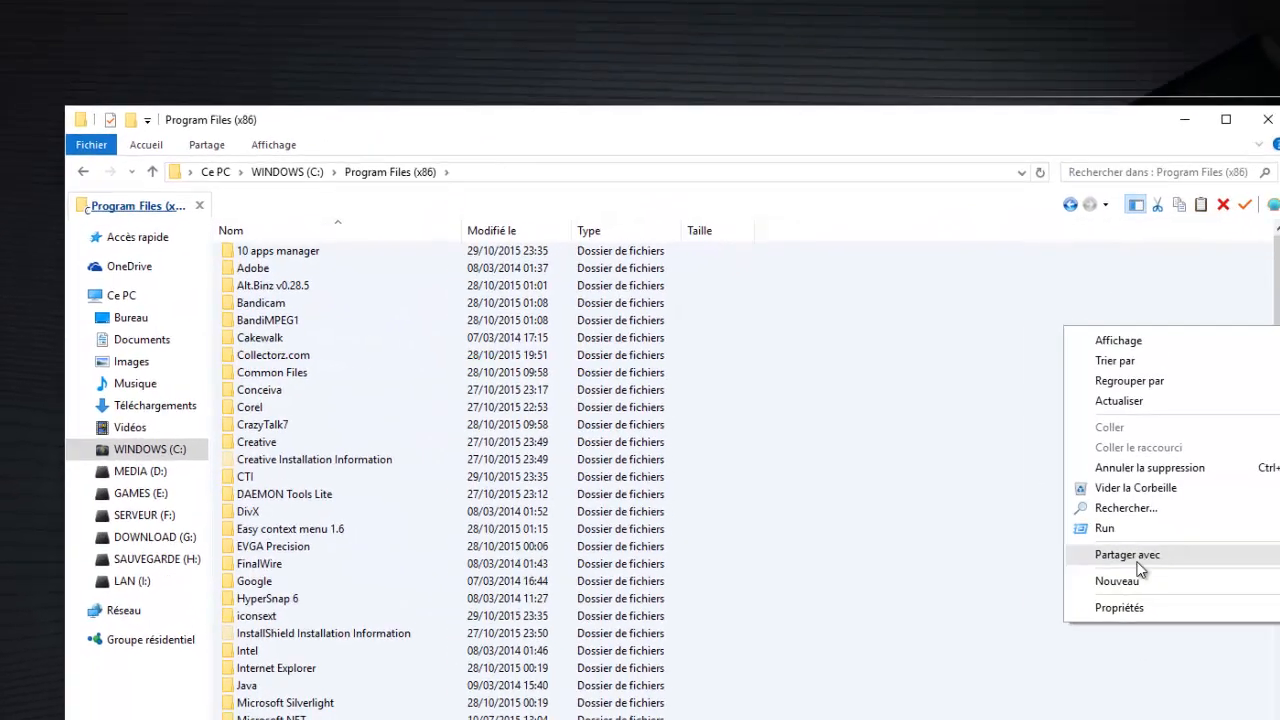
{"action": "left_click", "coordinate": [1098, 634]}
{"action": "scroll", "coordinate": [1098, 634], "scroll_direction": "down", "scroll_amount": 9}
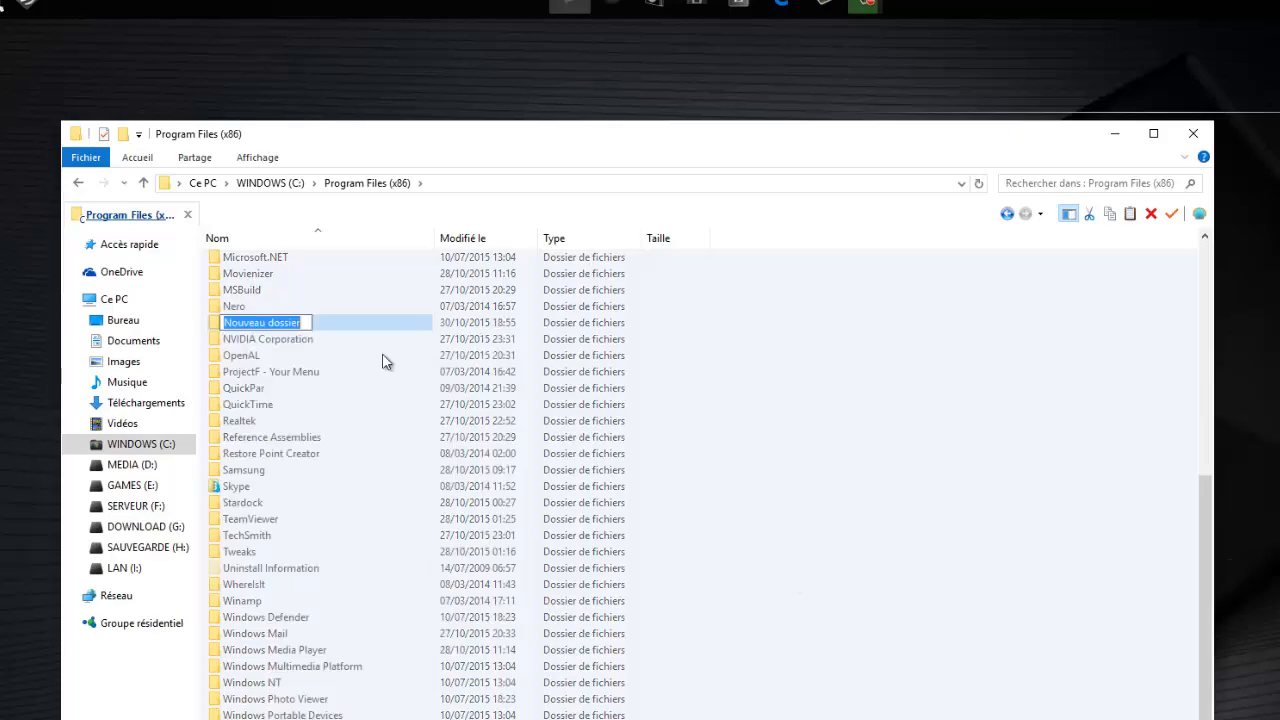
{"action": "type", "text": "Seapa"}
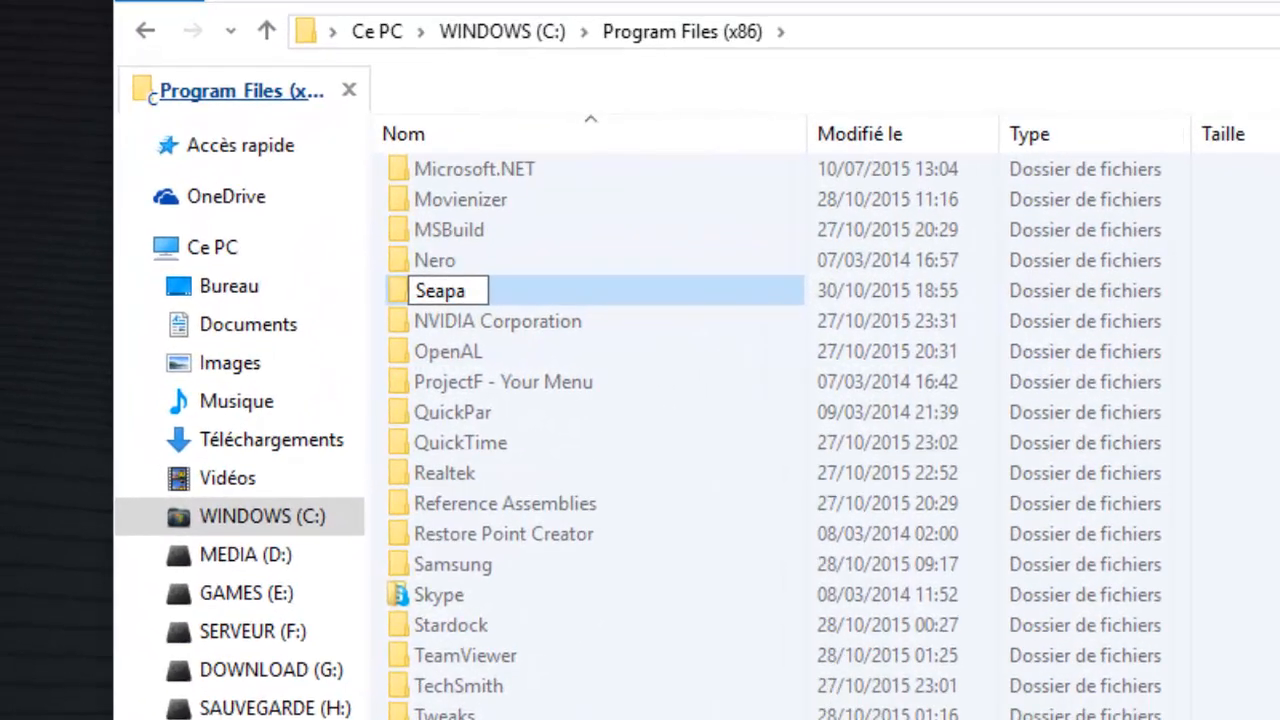
{"action": "key", "text": "BackSpace"}
{"action": "key", "text": "BackSpace"}
{"action": "key", "text": "BackSpace"}
{"action": "key", "text": "BackSpace"}
{"action": "type", "text": "eparateur"}
{"action": "key", "text": "Escape"}
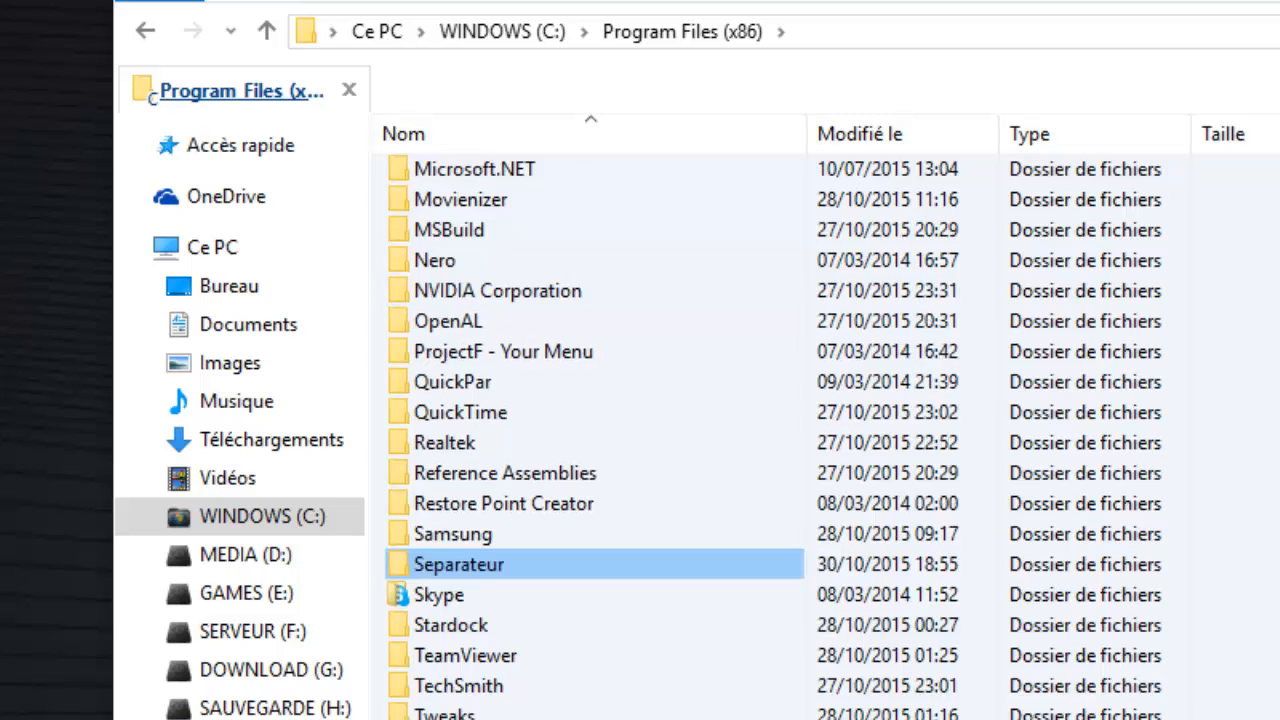
Step: Open the Separateur folder and create a folder inside it whose name is a row of underscores
{"action": "double_click", "coordinate": [492, 568]}
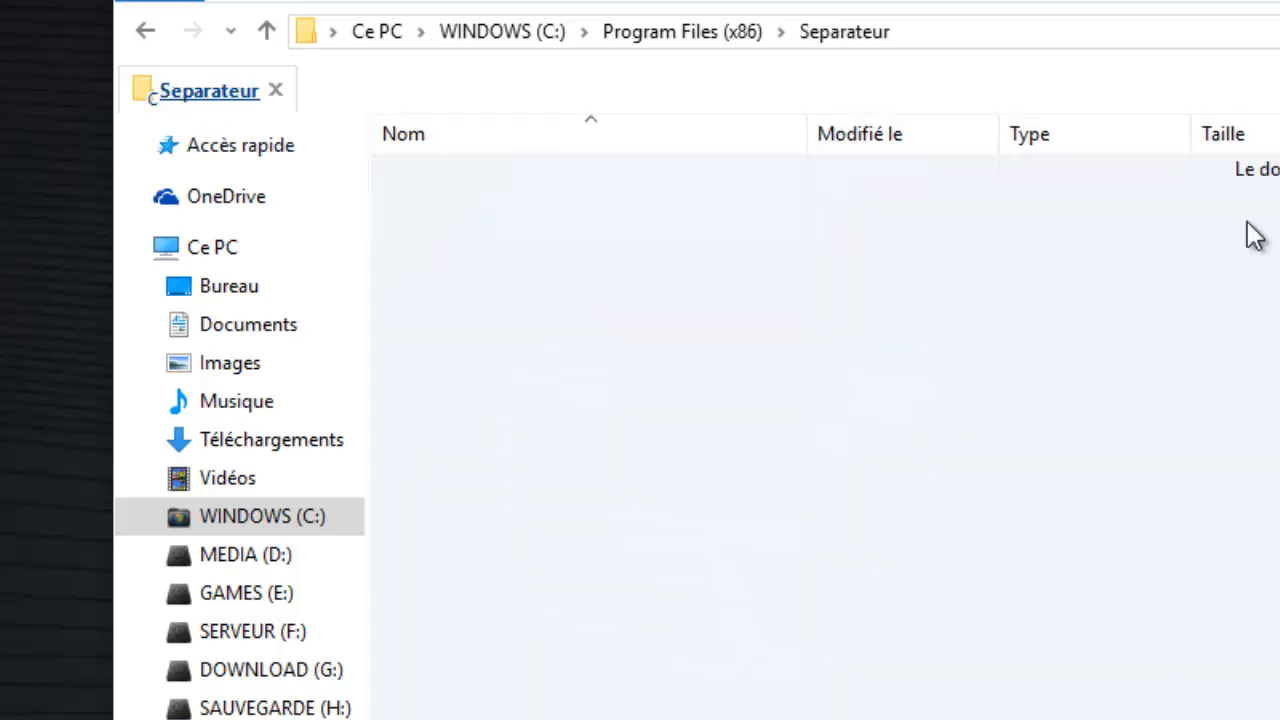
{"action": "right_click", "coordinate": [735, 255]}
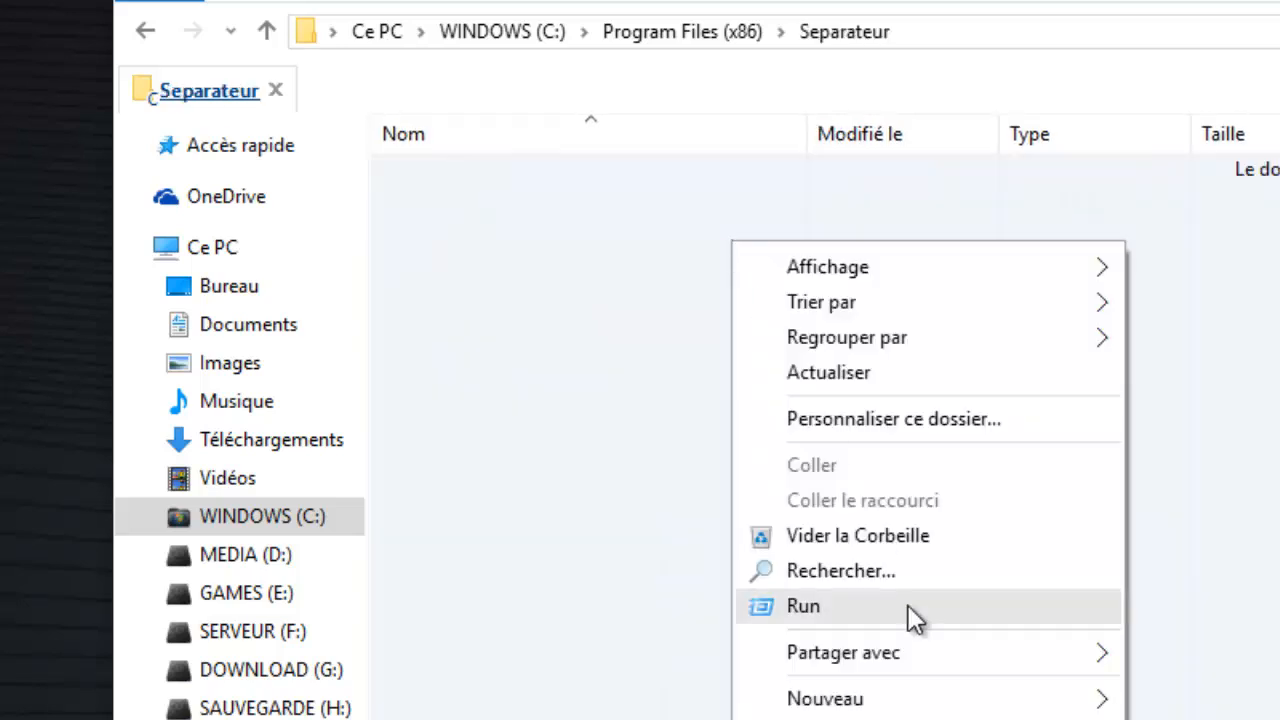
{"action": "mouse_move", "coordinate": [894, 700]}
{"action": "left_click", "coordinate": [1266, 708]}
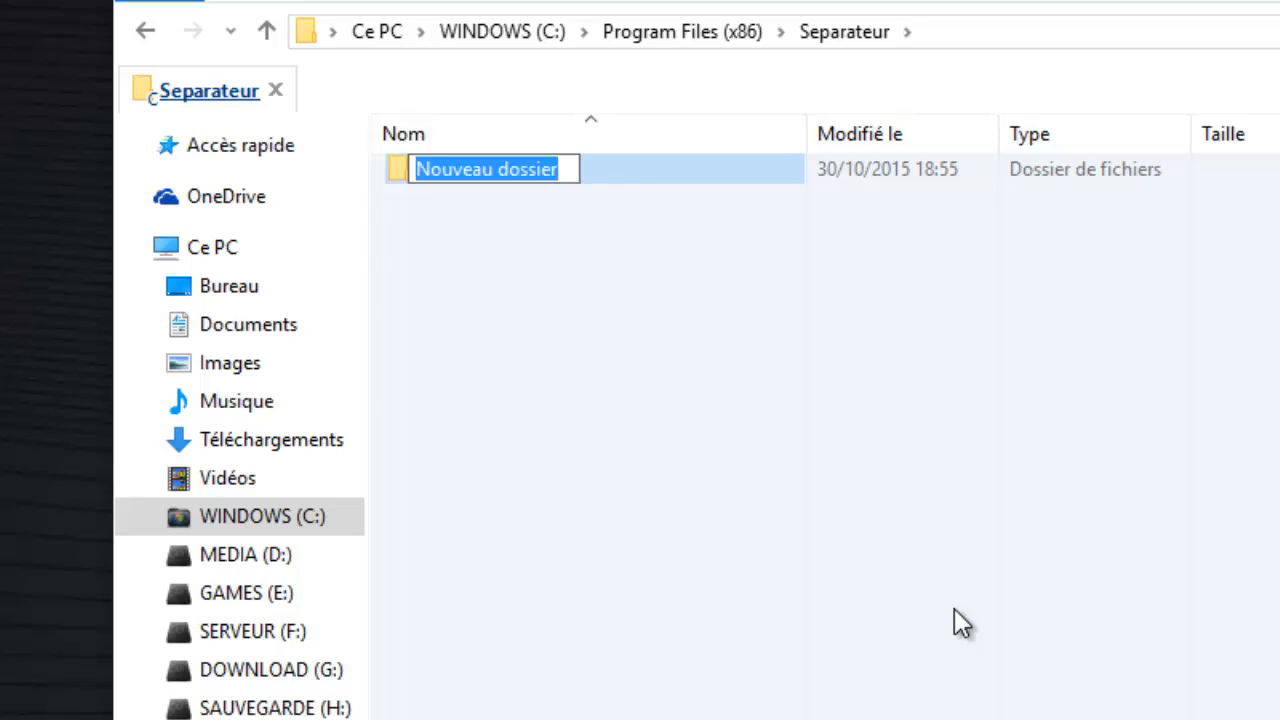
{"action": "type", "text": "__________________"}
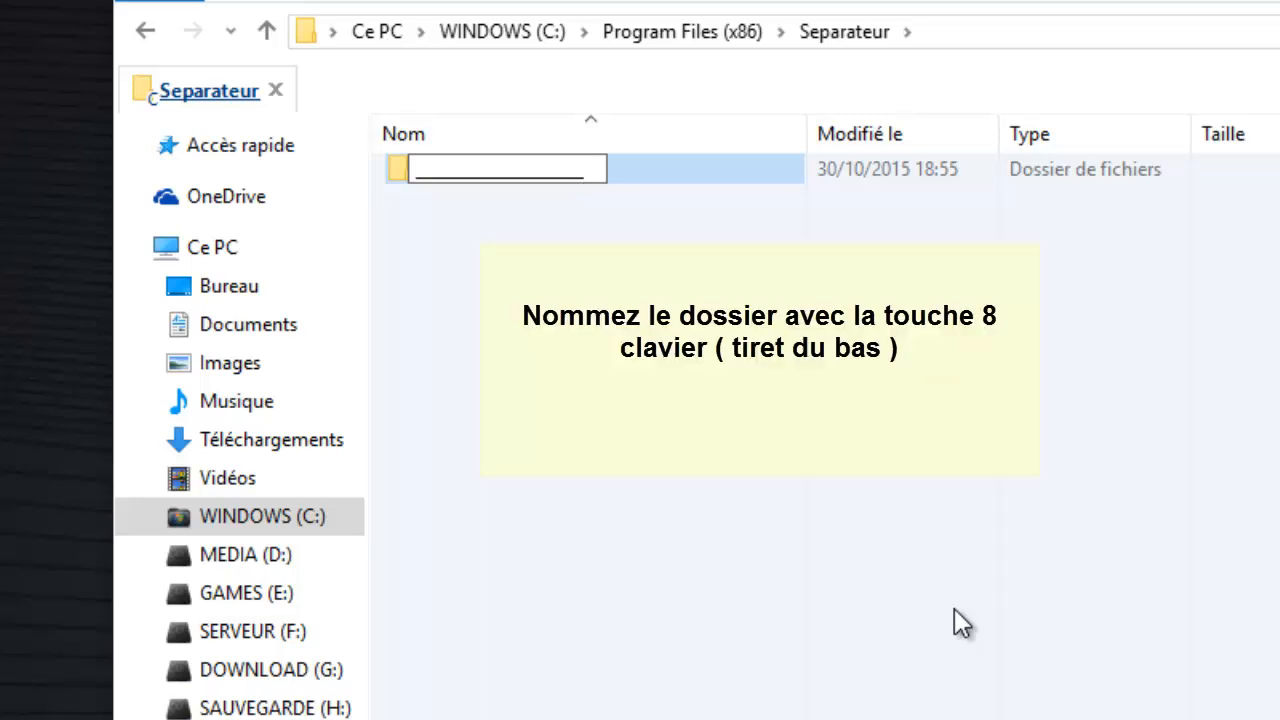
{"action": "key", "text": "Return"}
{"action": "left_click", "coordinate": [791, 501]}
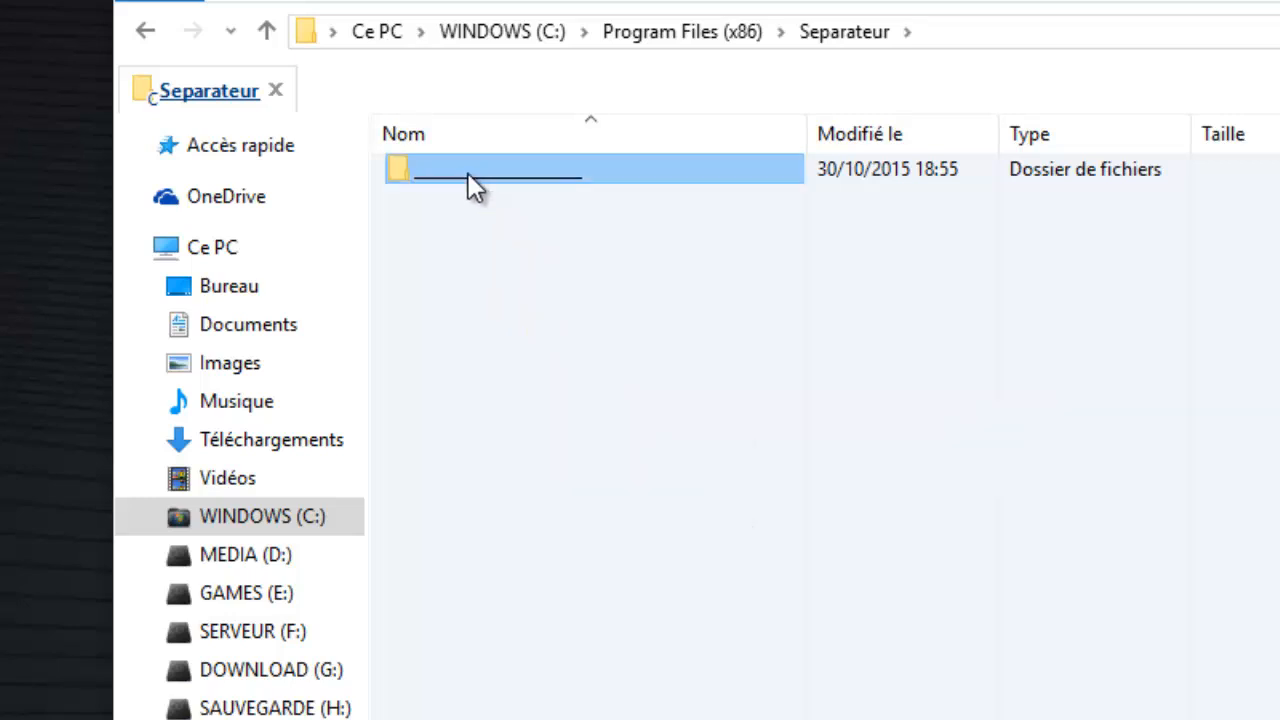
Step: Create a desktop shortcut to the underscore-named folder and move that shortcut into the Separateur folder
{"action": "left_click_drag", "start_coordinate": [468, 173], "coordinate": [1005, 366]}
{"action": "left_click", "coordinate": [1093, 466]}
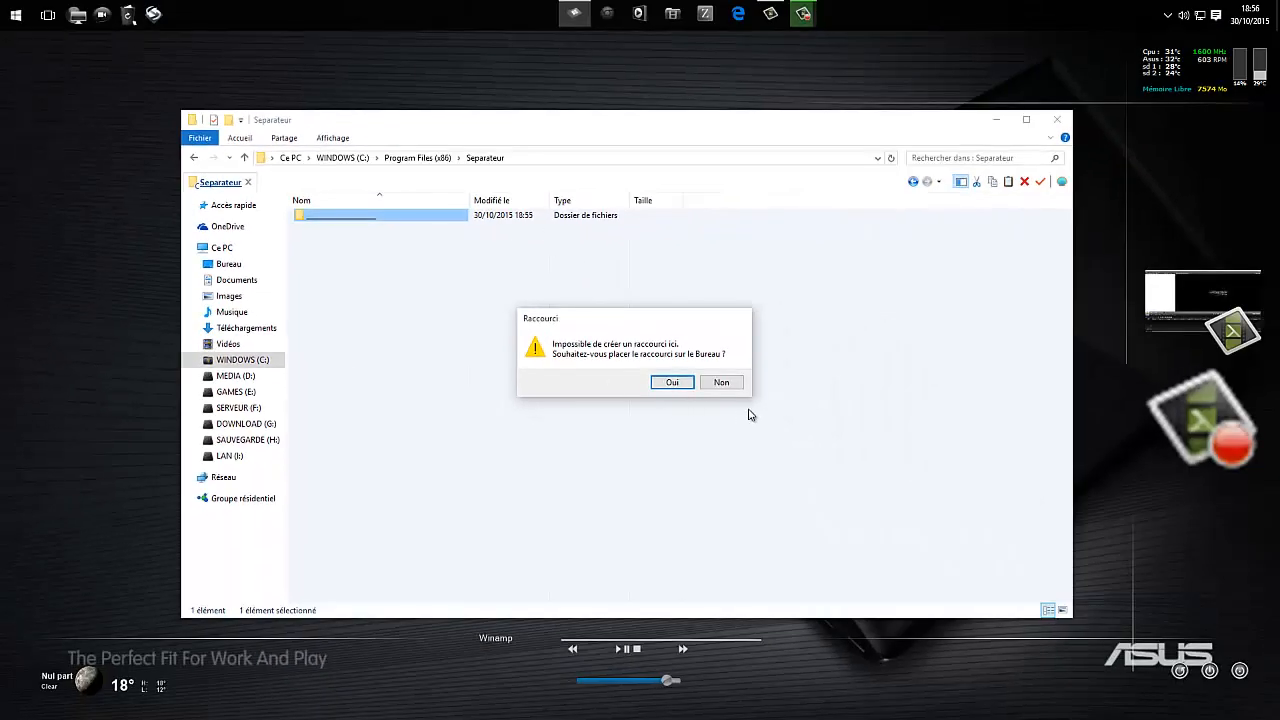
{"action": "left_click", "coordinate": [672, 382]}
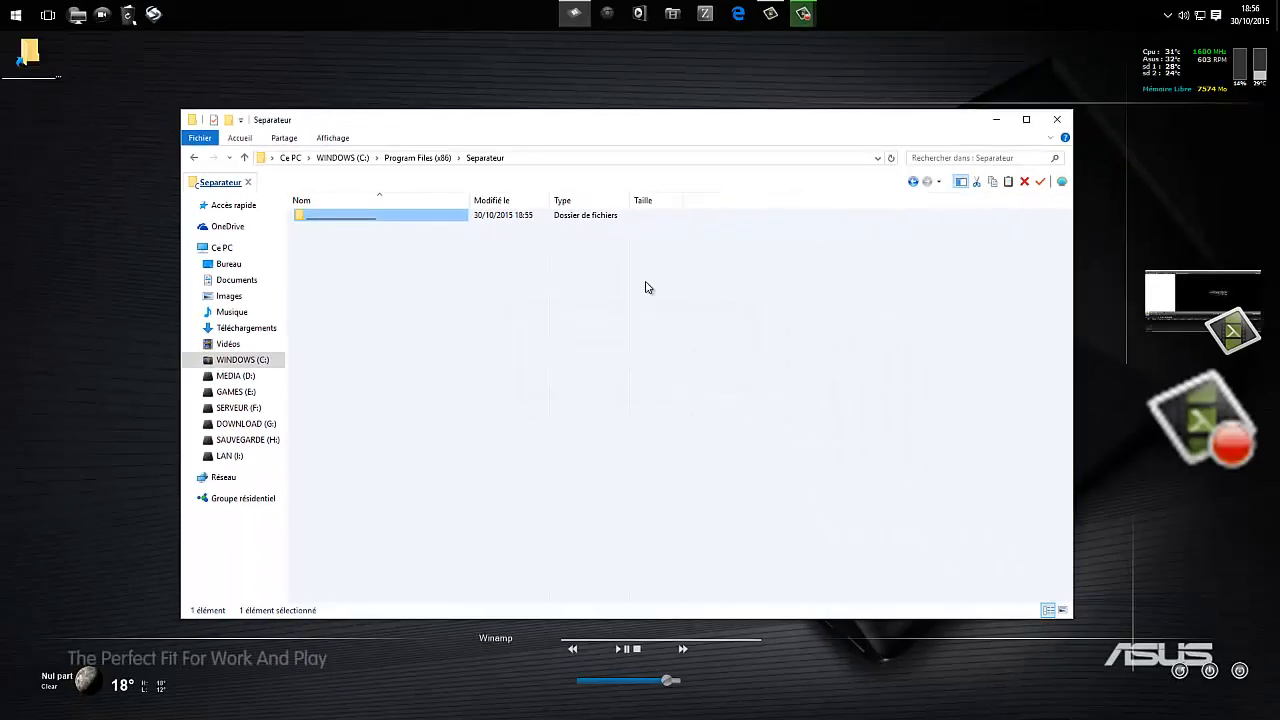
{"action": "left_click", "coordinate": [29, 58]}
{"action": "left_click_drag", "start_coordinate": [29, 58], "coordinate": [578, 312]}
{"action": "left_click", "coordinate": [630, 331]}
{"action": "left_click", "coordinate": [607, 303]}
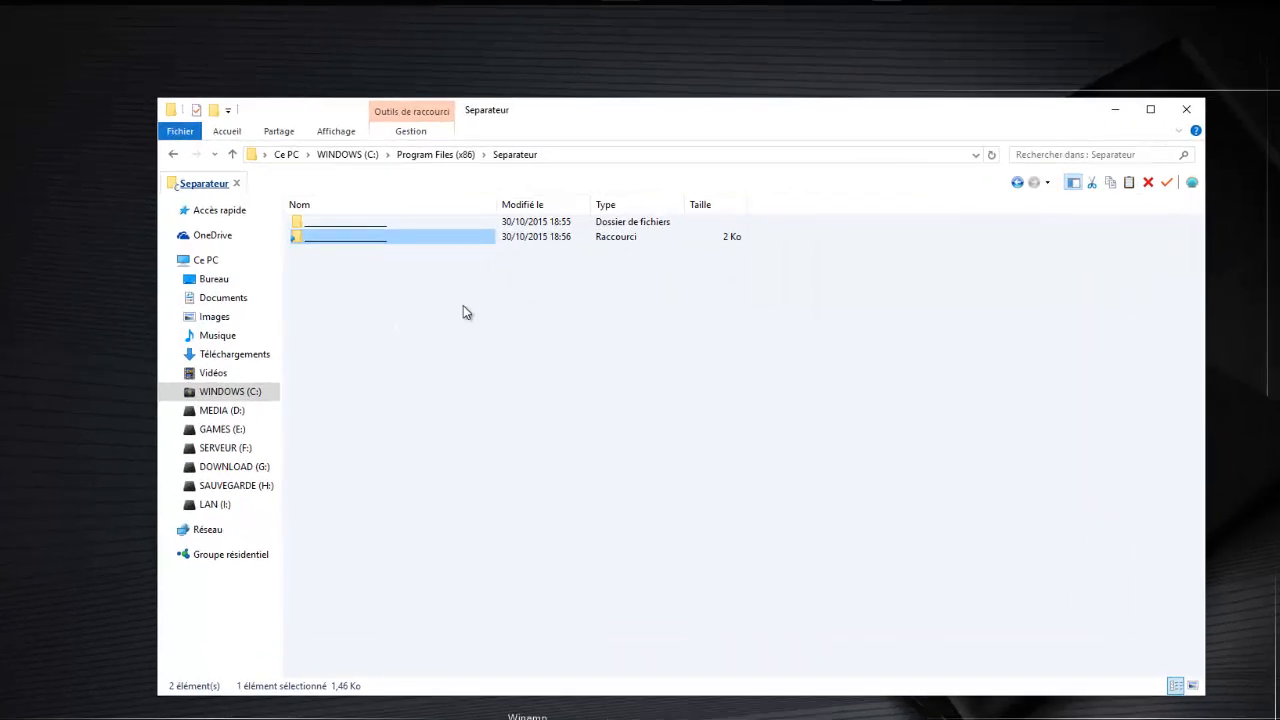
Step: Display the contents of the Separateur folder as large icons
{"action": "left_click", "coordinate": [351, 259]}
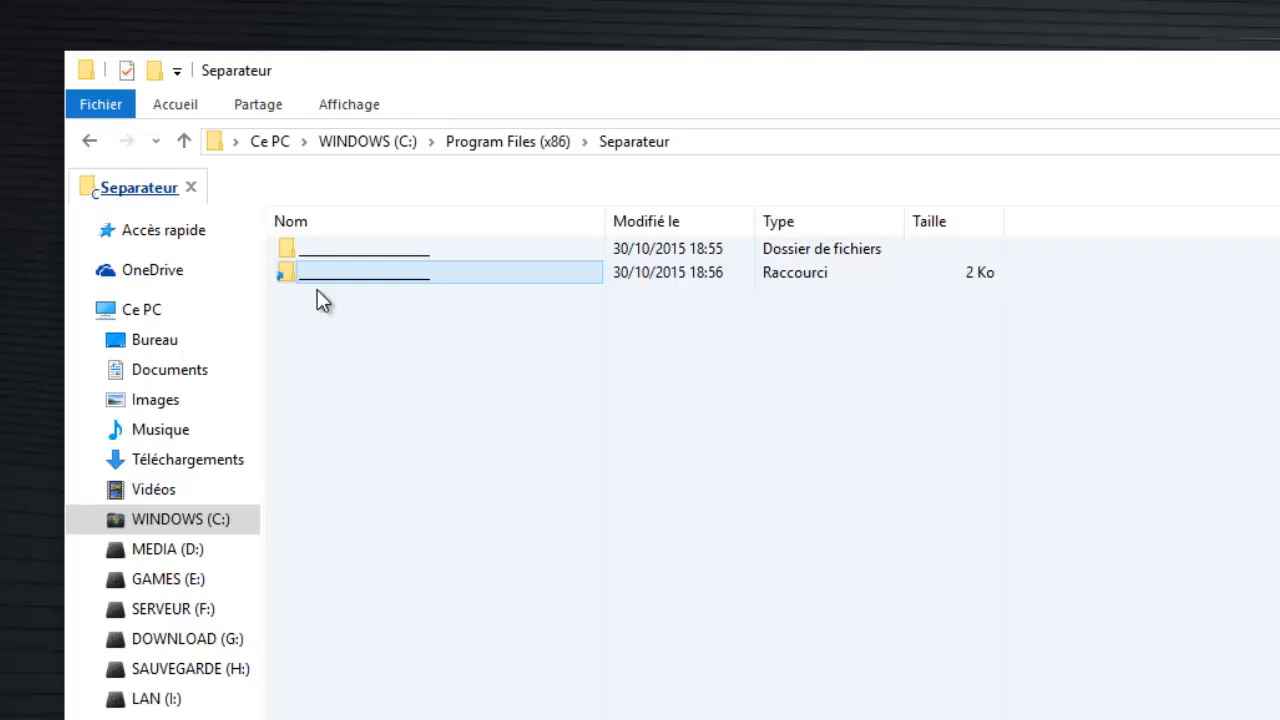
{"action": "key", "text": "ctrl+shift+2"}
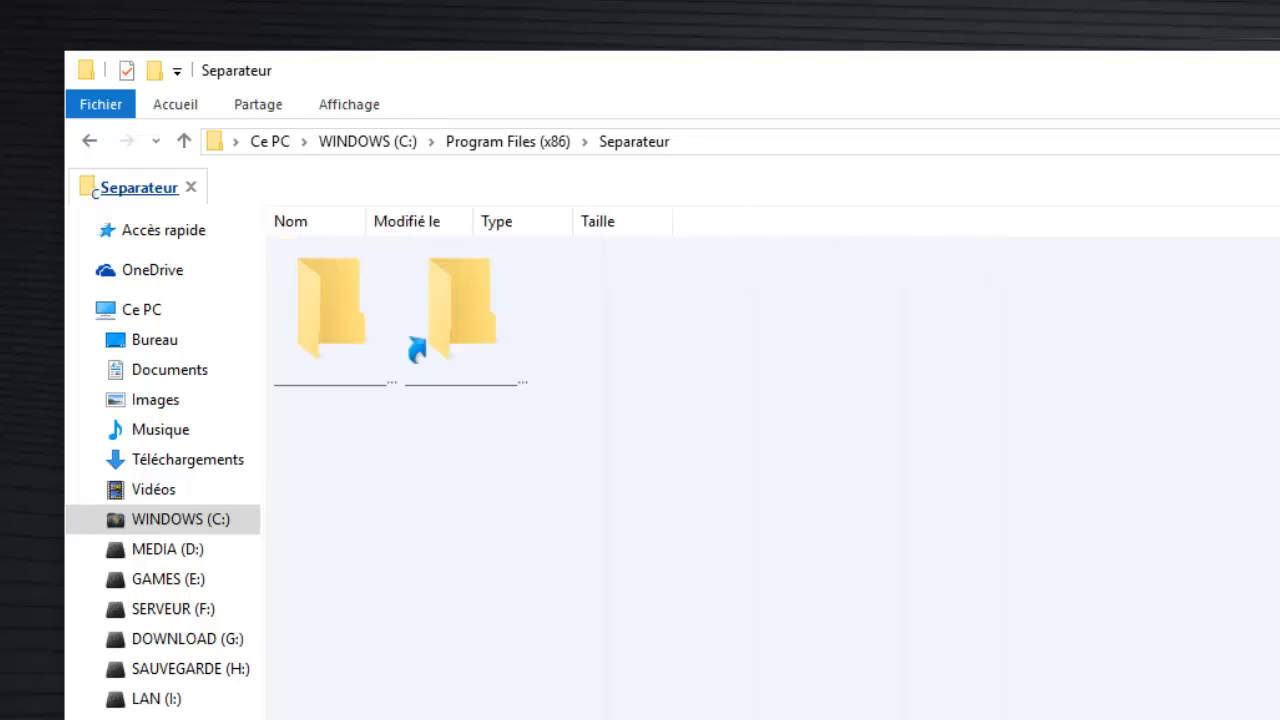
{"action": "left_click", "coordinate": [350, 335]}
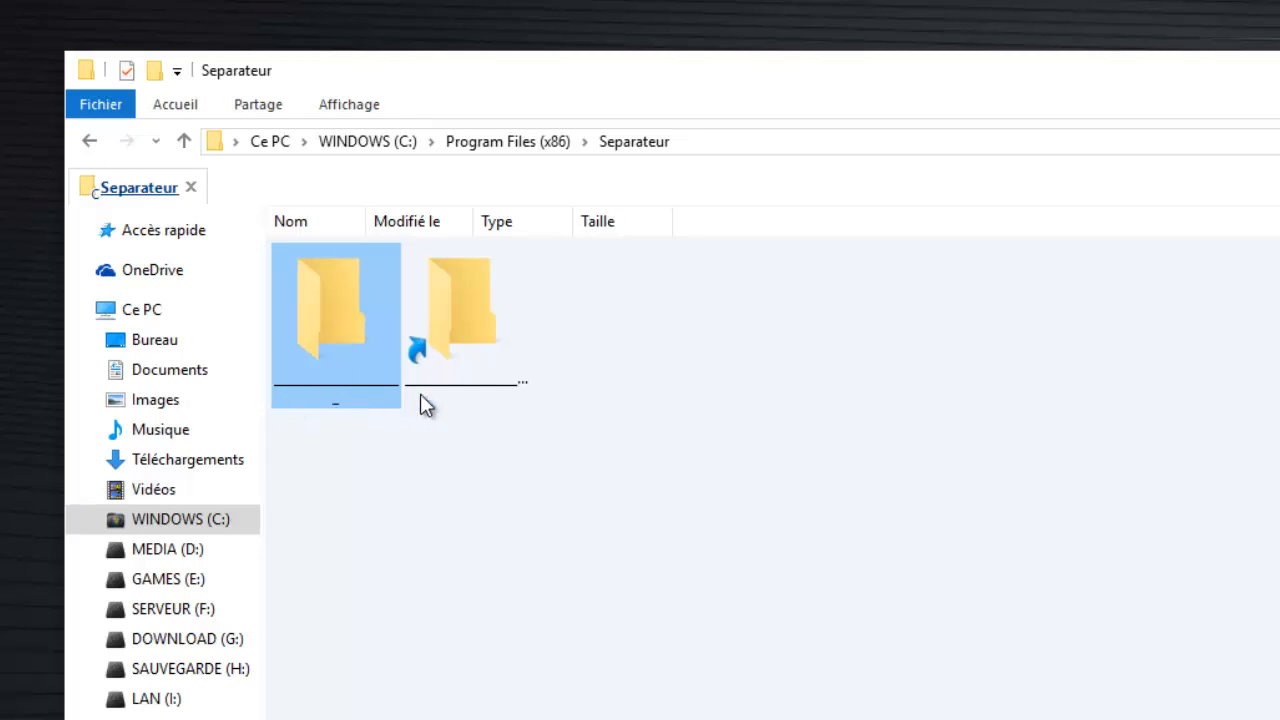
Step: Change the icon of the underscore-named shortcut to a blank one from imageres.dll in its properties and save the change
{"action": "left_click", "coordinate": [447, 325]}
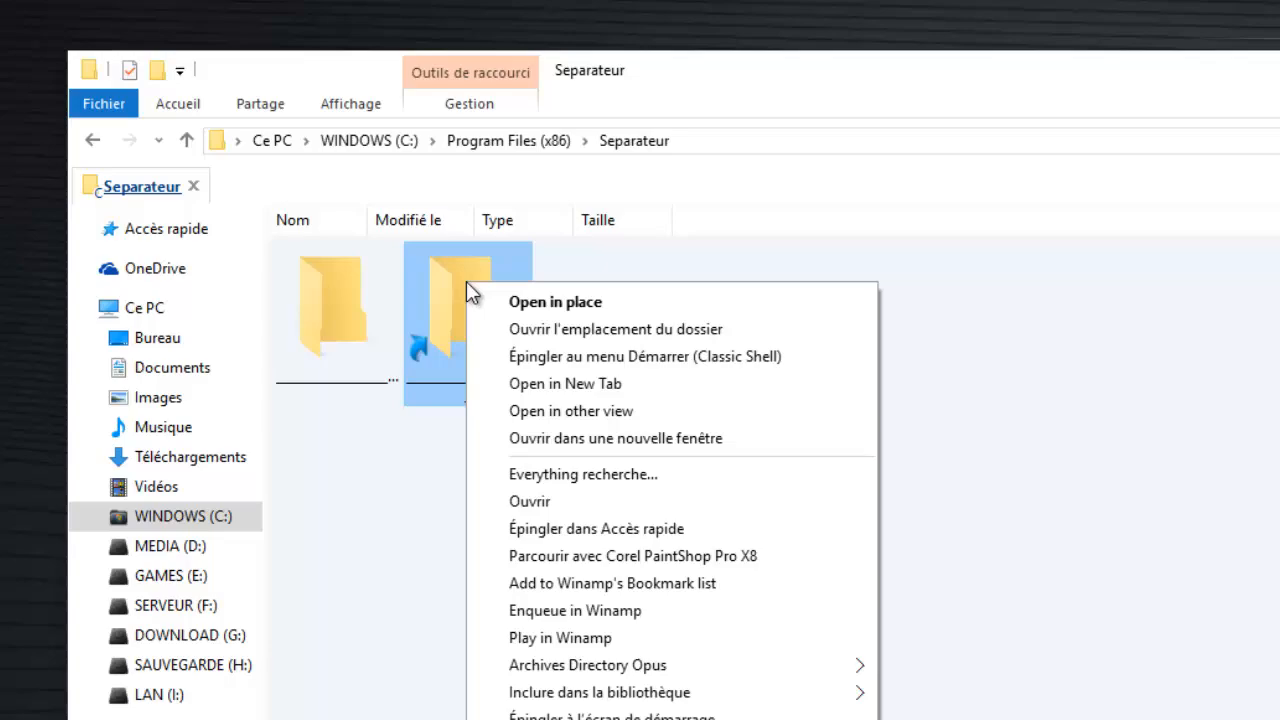
{"action": "left_click", "coordinate": [640, 715]}
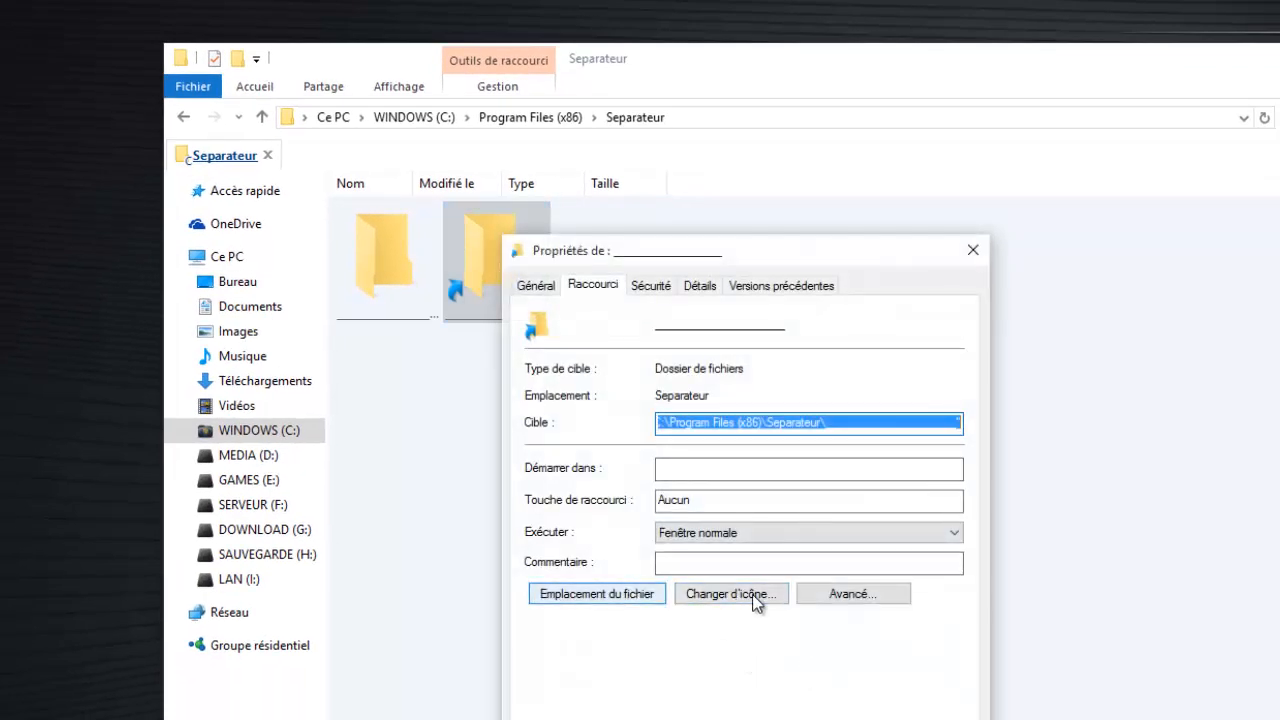
{"action": "left_click", "coordinate": [750, 597]}
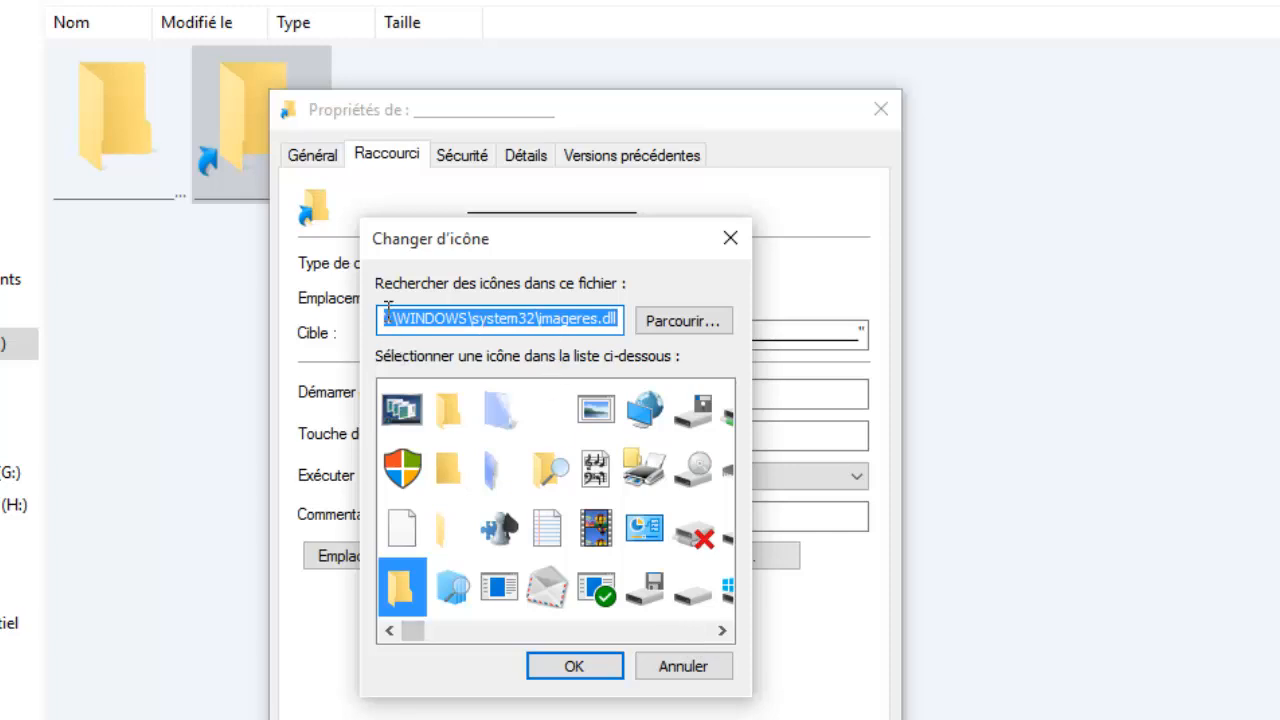
{"action": "left_click", "coordinate": [505, 322]}
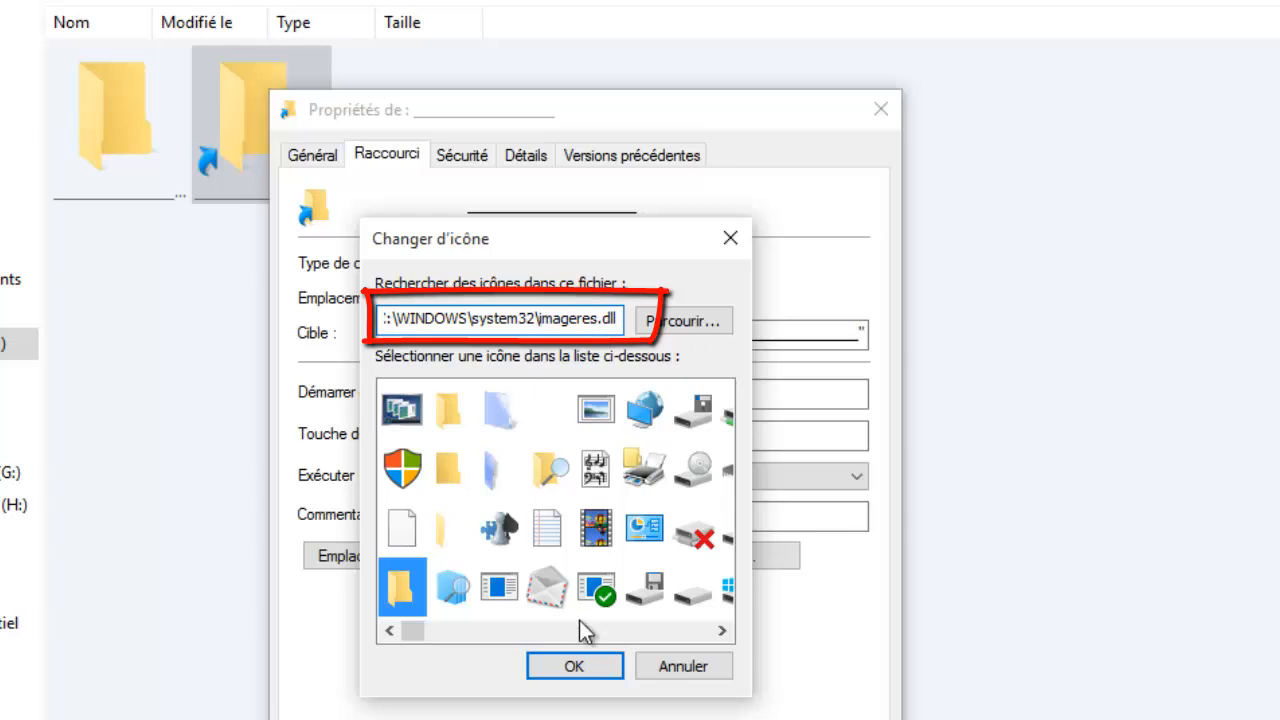
{"action": "left_click", "coordinate": [722, 631]}
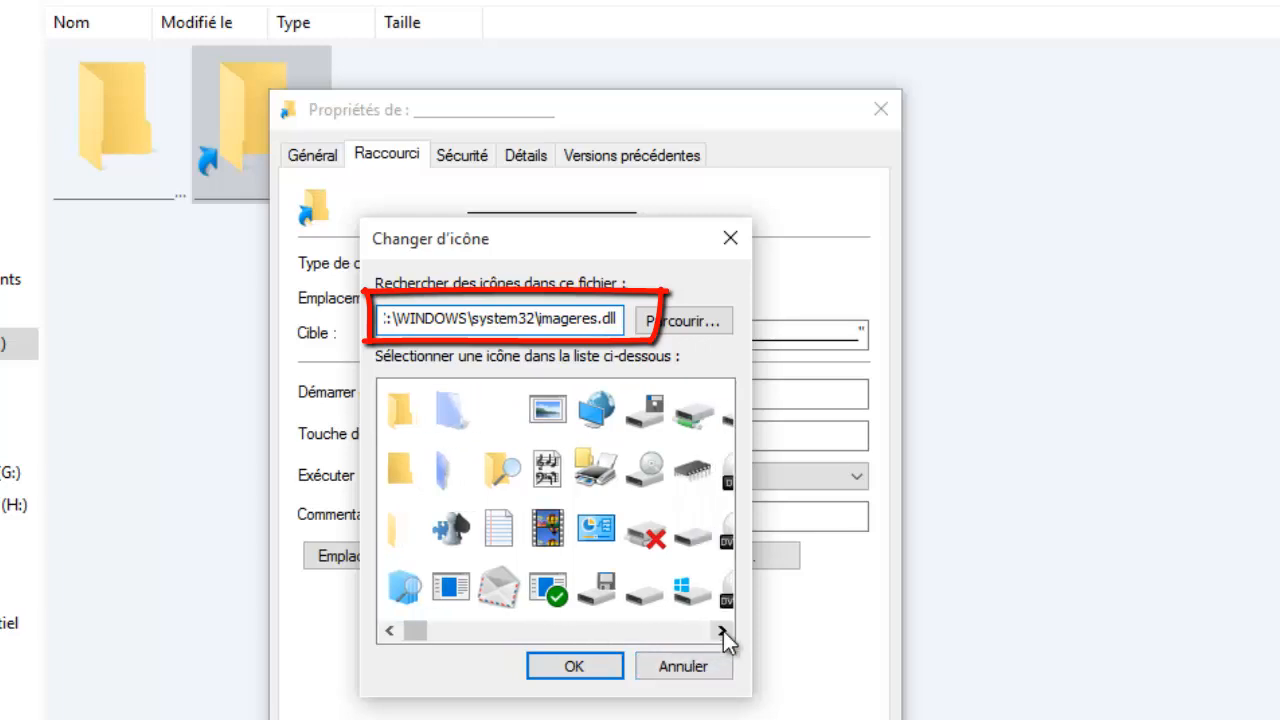
{"action": "left_click_drag", "start_coordinate": [723, 631], "coordinate": [723, 631]}
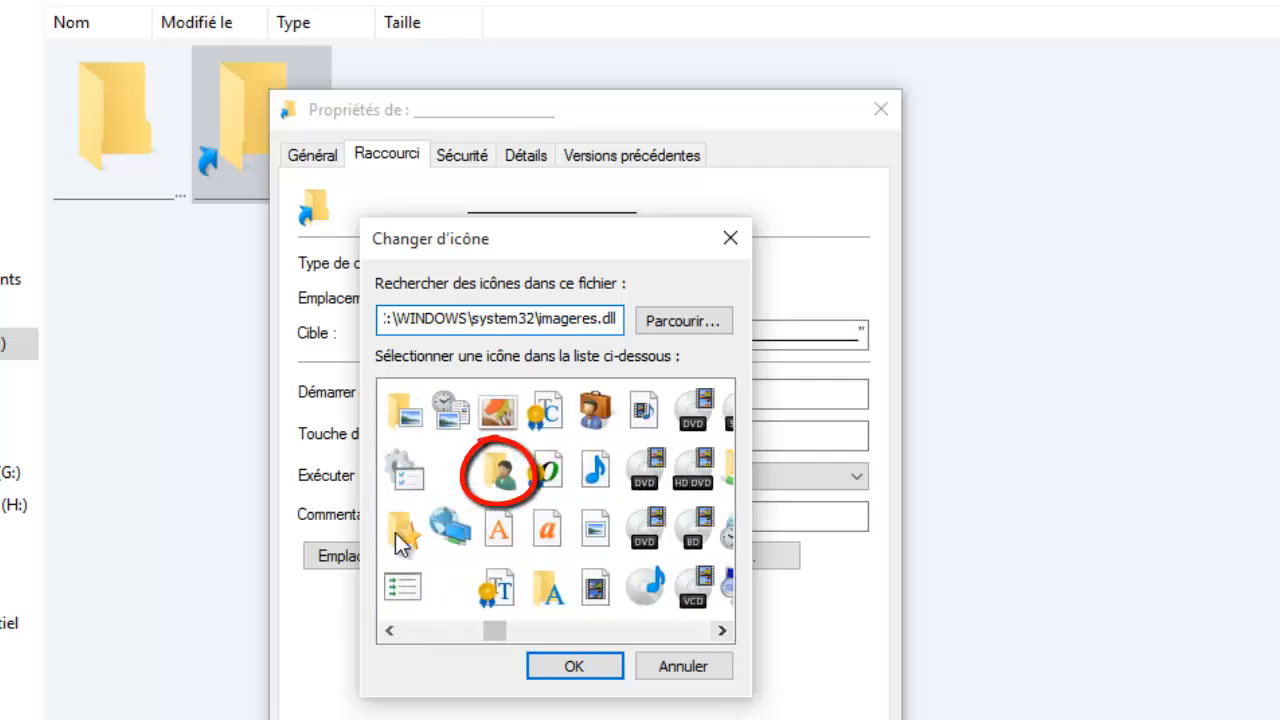
{"action": "left_click", "coordinate": [467, 480]}
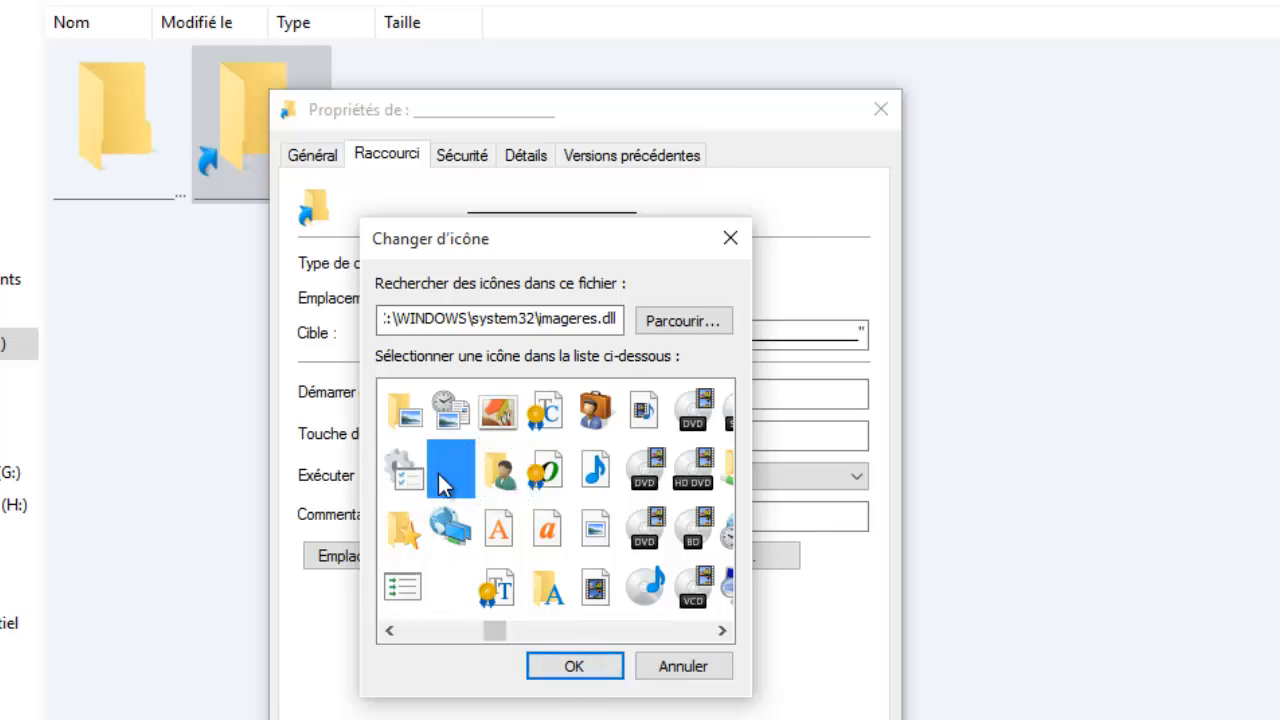
{"action": "left_click", "coordinate": [598, 680]}
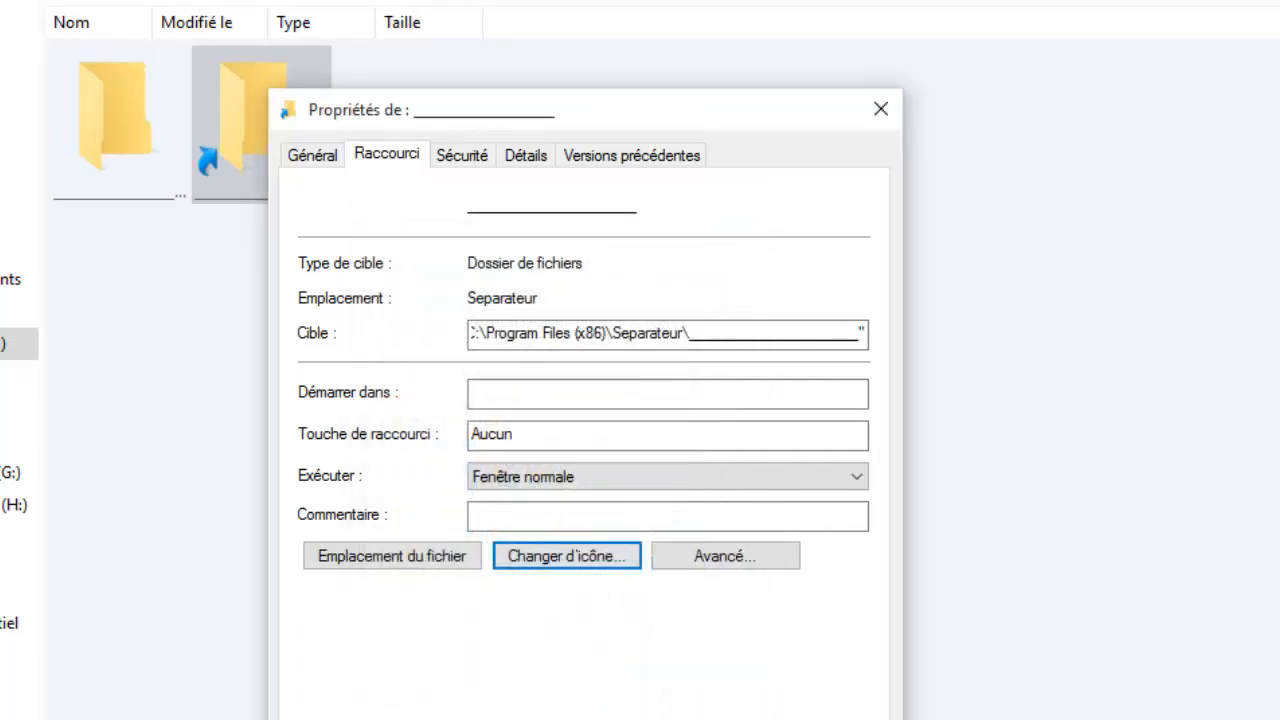
{"action": "left_click", "coordinate": [598, 719]}
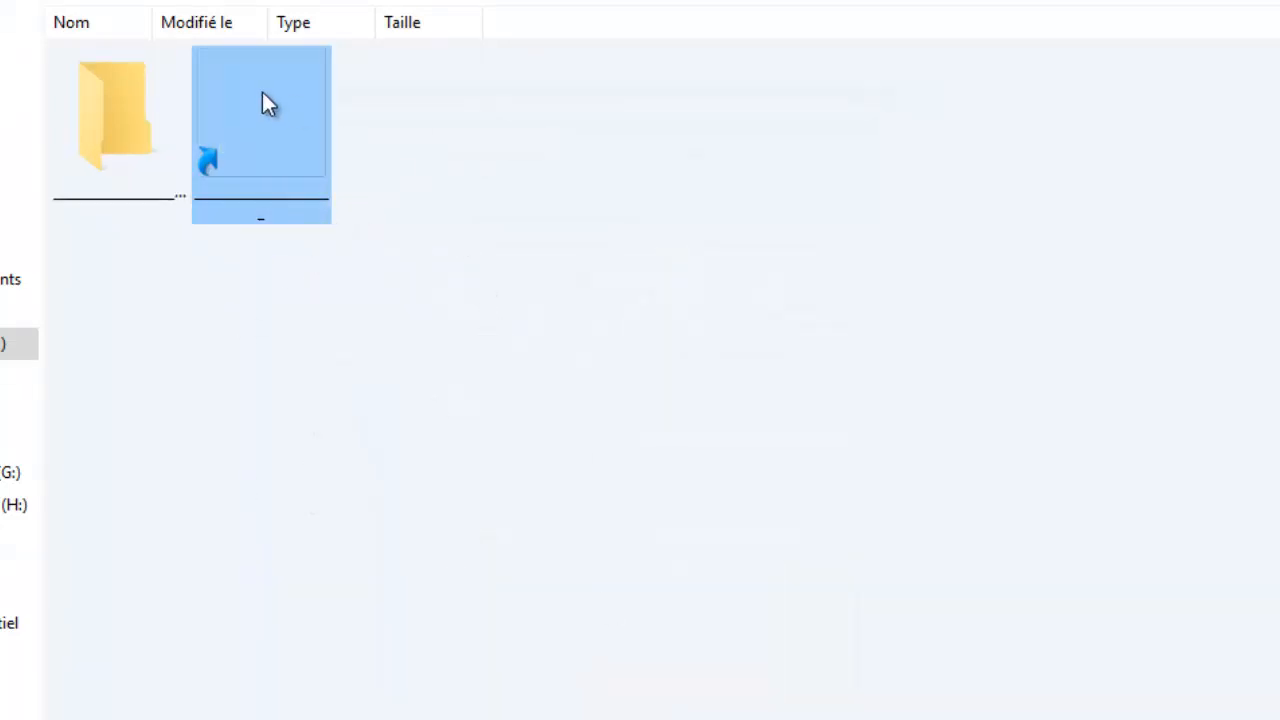
{"action": "left_click", "coordinate": [428, 380]}
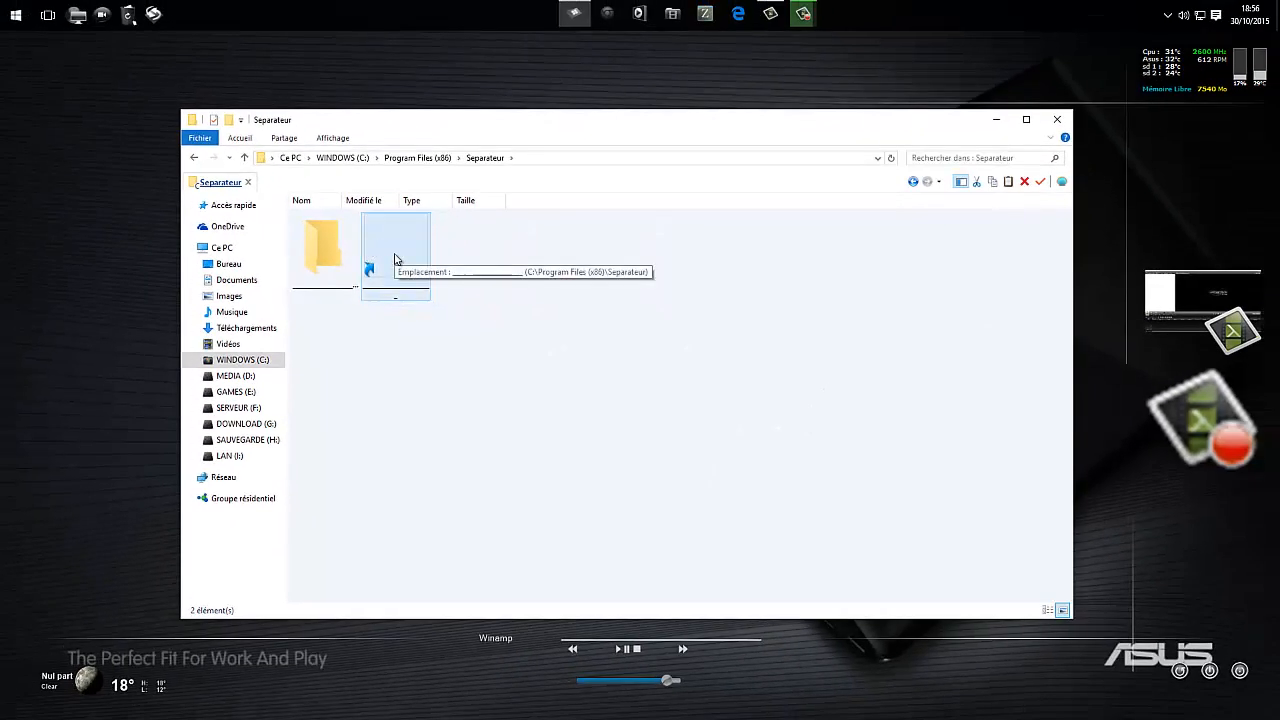
Step: Add the blank-icon underscore shortcut to the start menu just below GodMode and decline placing a shortcut on the desktop
{"action": "left_click", "coordinate": [395, 260]}
{"action": "left_click", "coordinate": [14, 15]}
{"action": "mouse_move", "coordinate": [12, 16]}
{"action": "left_mouse_down"}
{"action": "mouse_move", "coordinate": [101, 211]}
{"action": "mouse_move", "coordinate": [88, 221]}
{"action": "left_mouse_up"}
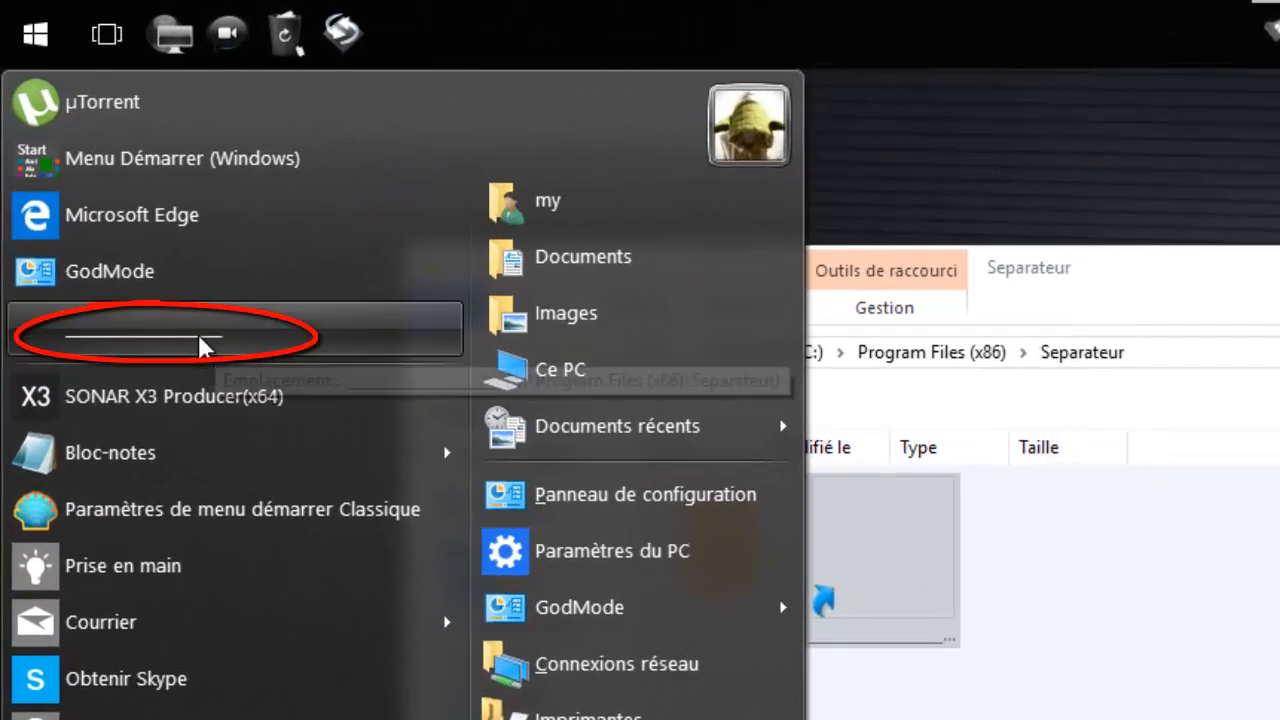
{"action": "left_click_drag", "start_coordinate": [183, 313], "coordinate": [192, 523]}
{"action": "left_click_drag", "start_coordinate": [211, 576], "coordinate": [202, 330]}
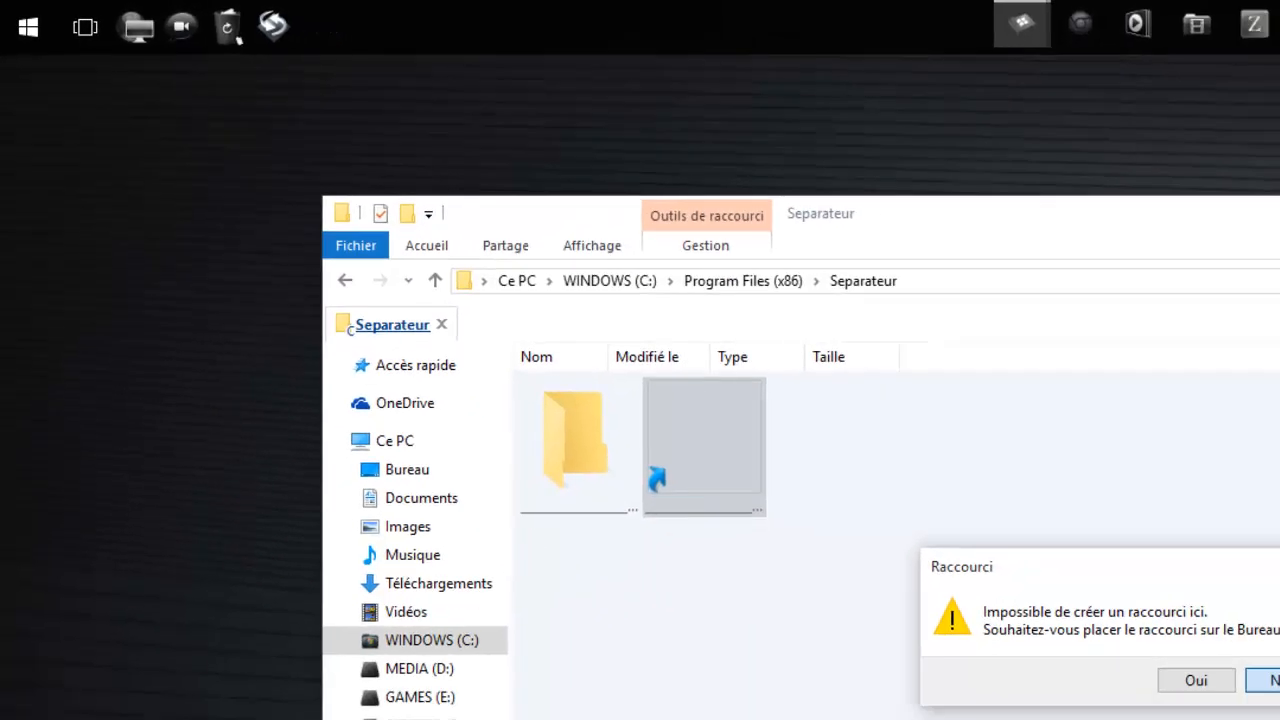
{"action": "left_click", "coordinate": [1268, 680]}
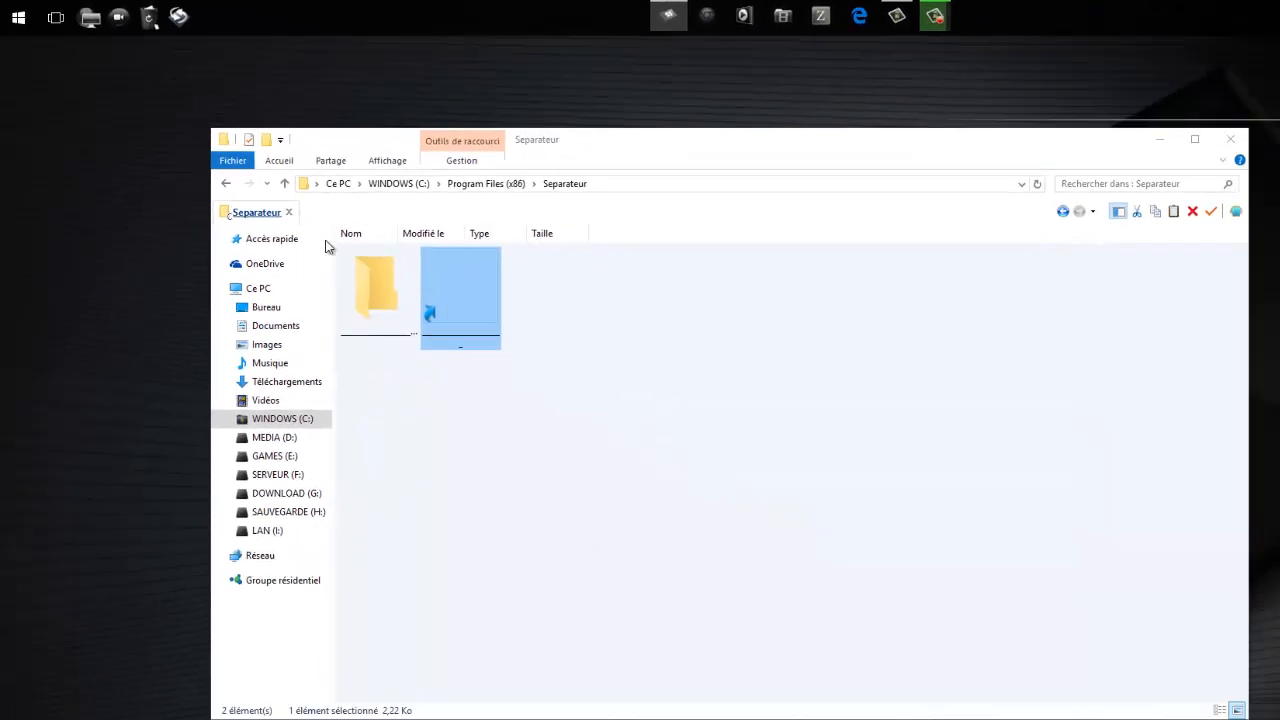
Step: Shift the Separateur window clear of the start menu and move the Bloc-notes entry directly below the underscore separator
{"action": "left_click", "coordinate": [35, 34]}
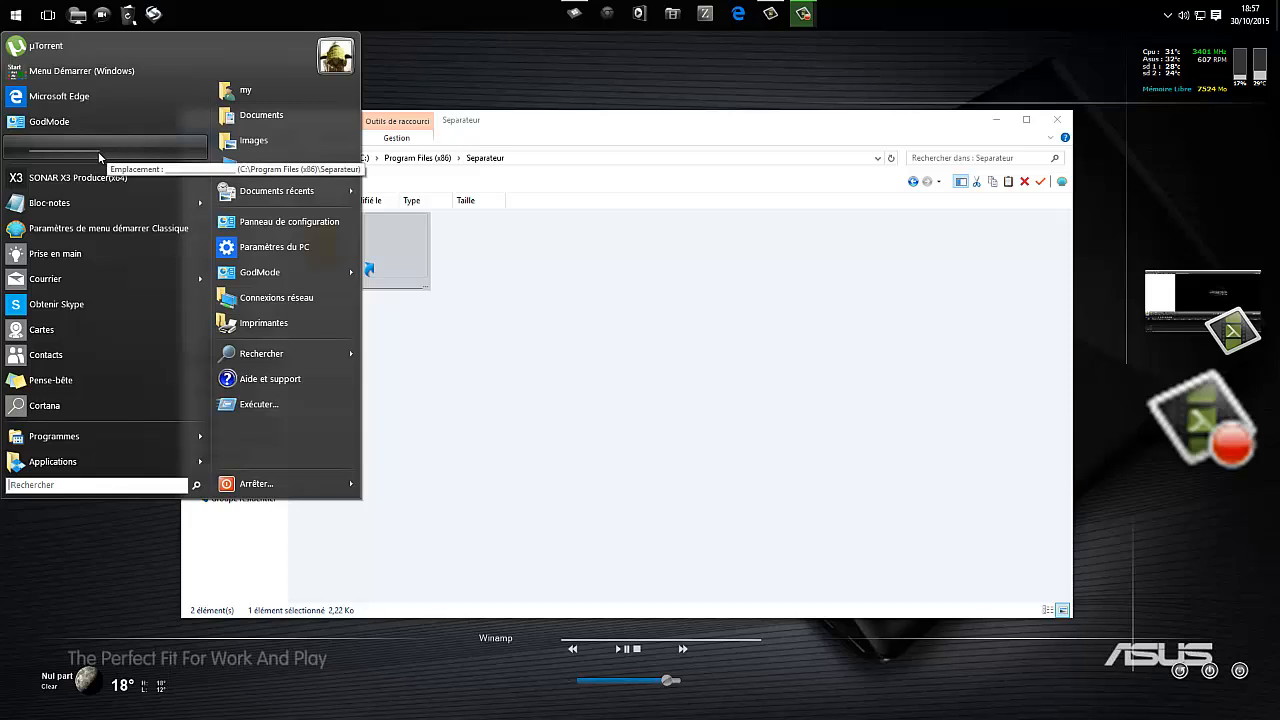
{"action": "left_click_drag", "start_coordinate": [536, 127], "coordinate": [722, 135]}
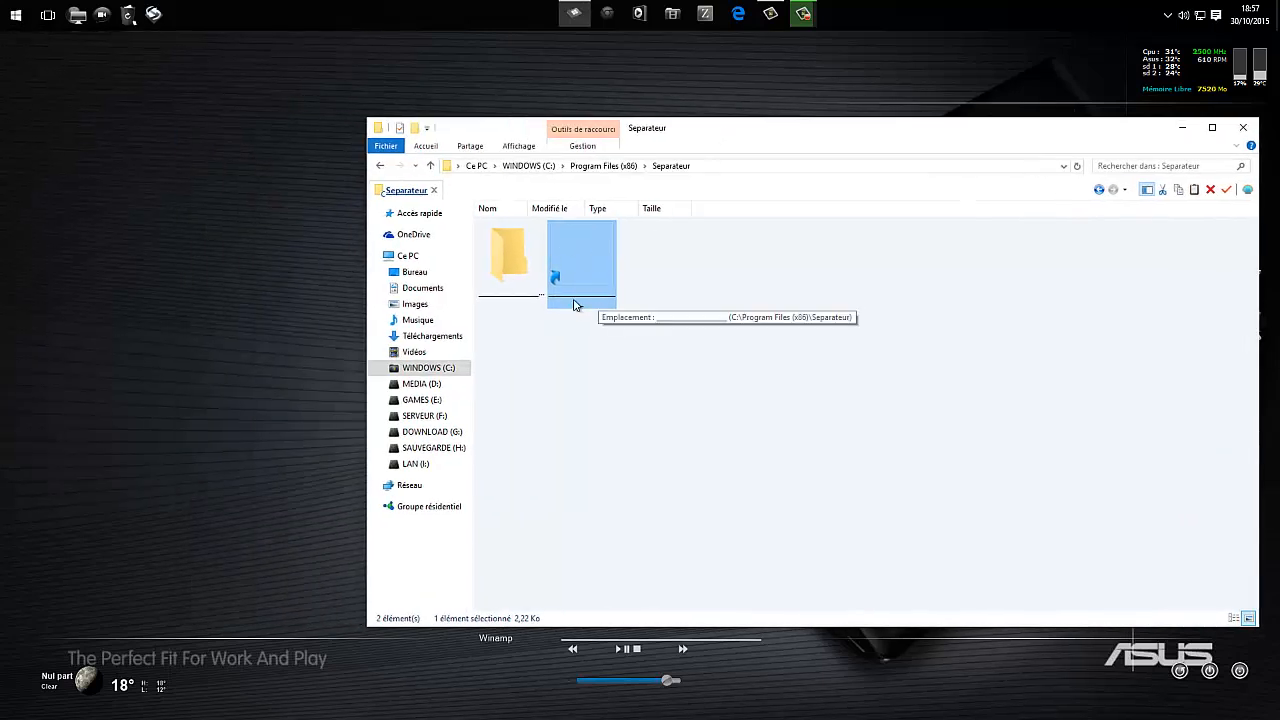
{"action": "left_click", "coordinate": [588, 351]}
{"action": "left_click", "coordinate": [588, 264]}
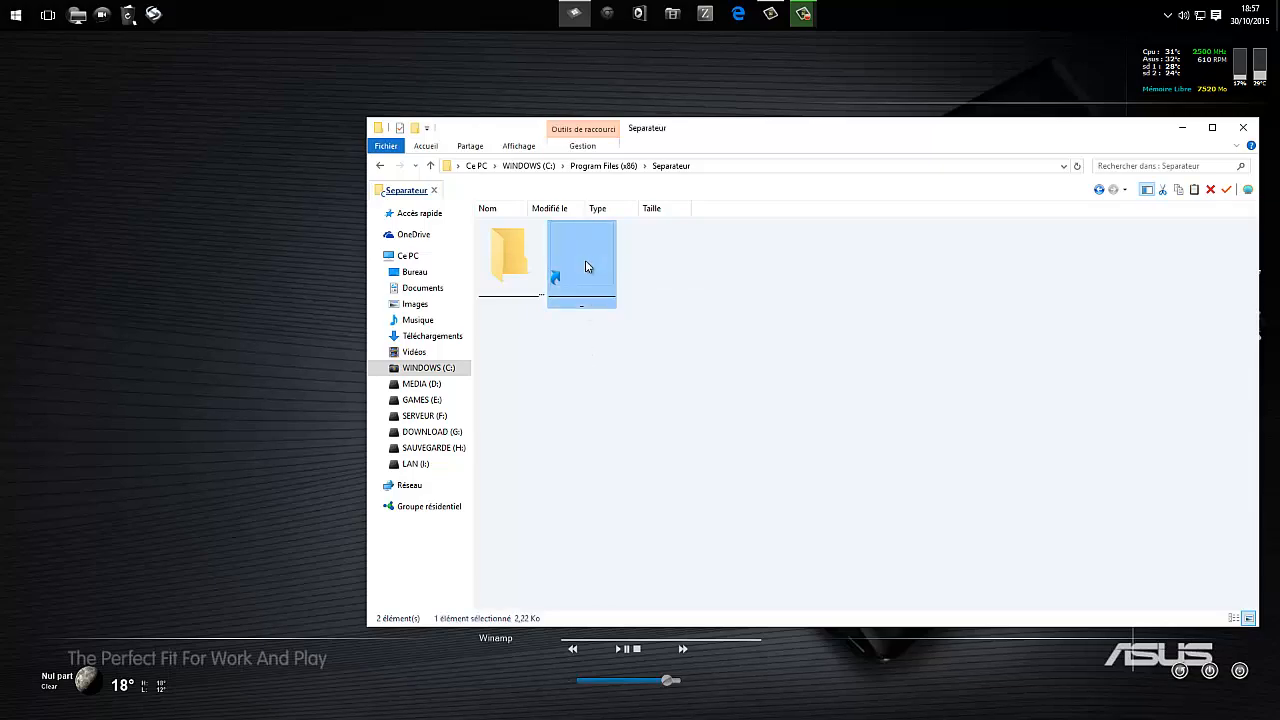
{"action": "key", "text": "super"}
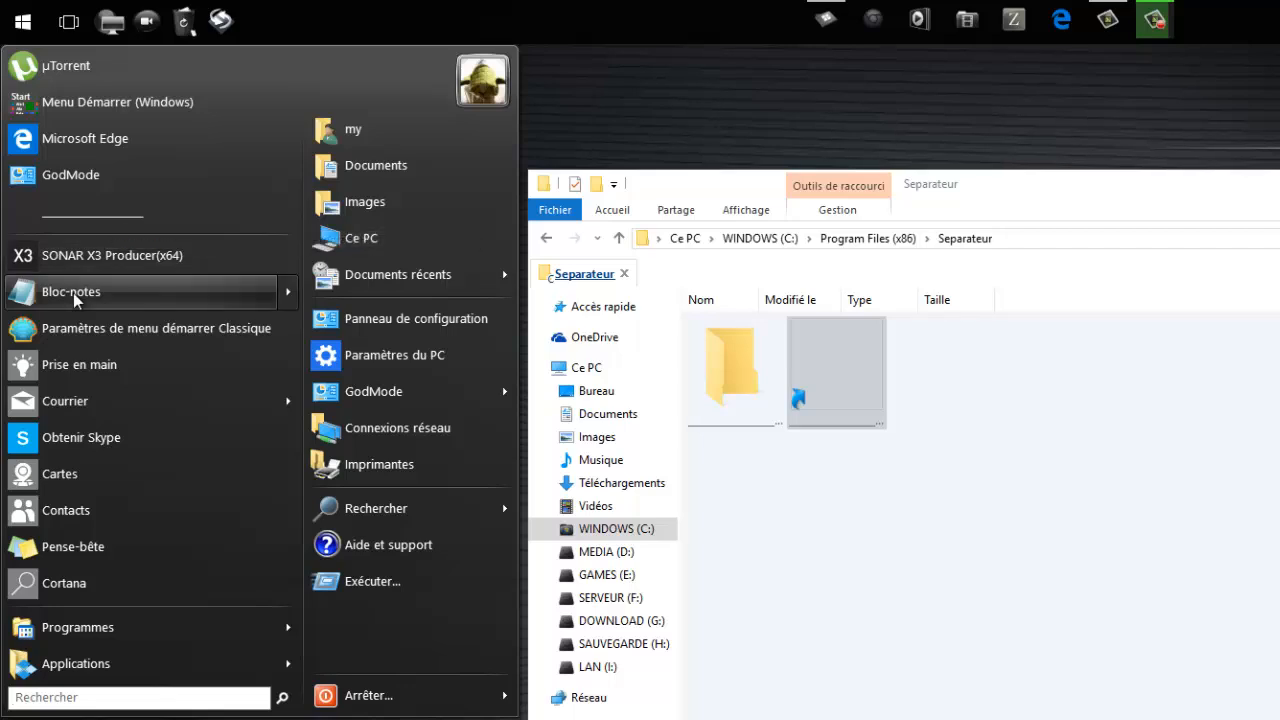
{"action": "left_click_drag", "start_coordinate": [85, 291], "coordinate": [106, 228]}
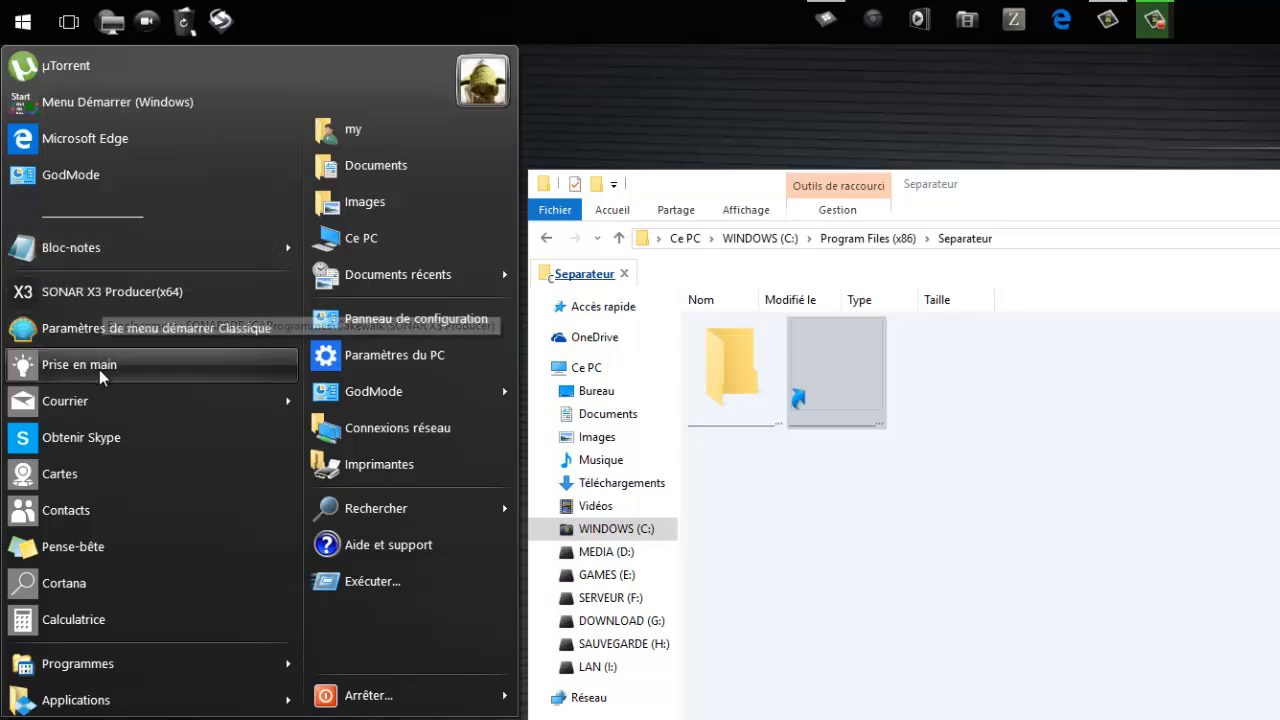
Step: Add a second underscore separator below Bloc-notes in the start menu, declining the desktop shortcut, and move Prise en main above it
{"action": "left_click_drag", "start_coordinate": [794, 374], "coordinate": [112, 284]}
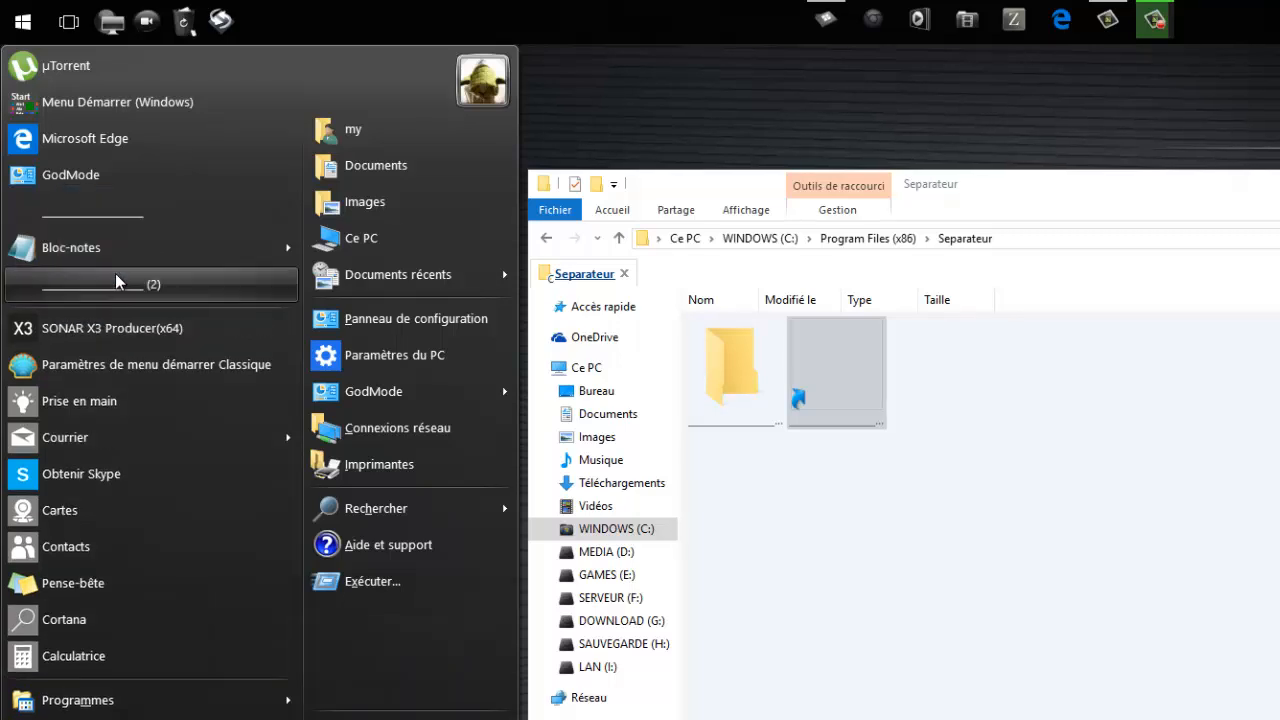
{"action": "left_click_drag", "start_coordinate": [115, 368], "coordinate": [102, 290]}
{"action": "left_click", "coordinate": [1033, 549]}
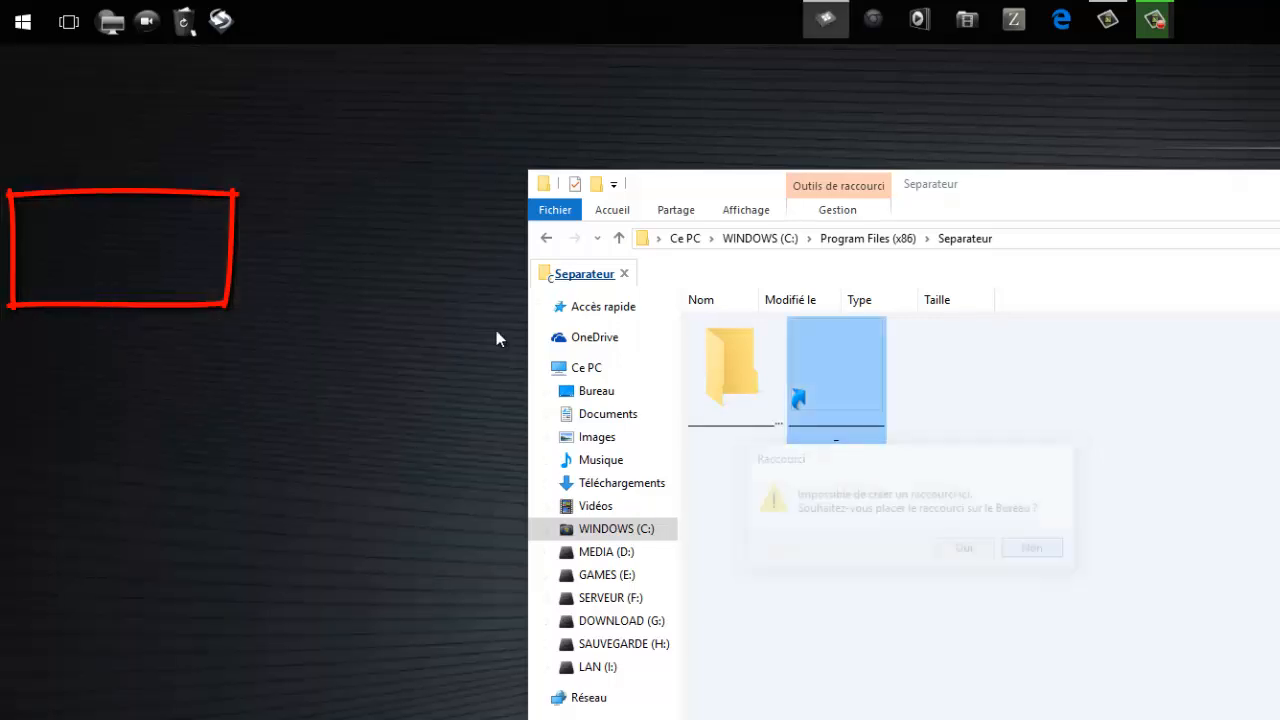
{"action": "left_click", "coordinate": [22, 22]}
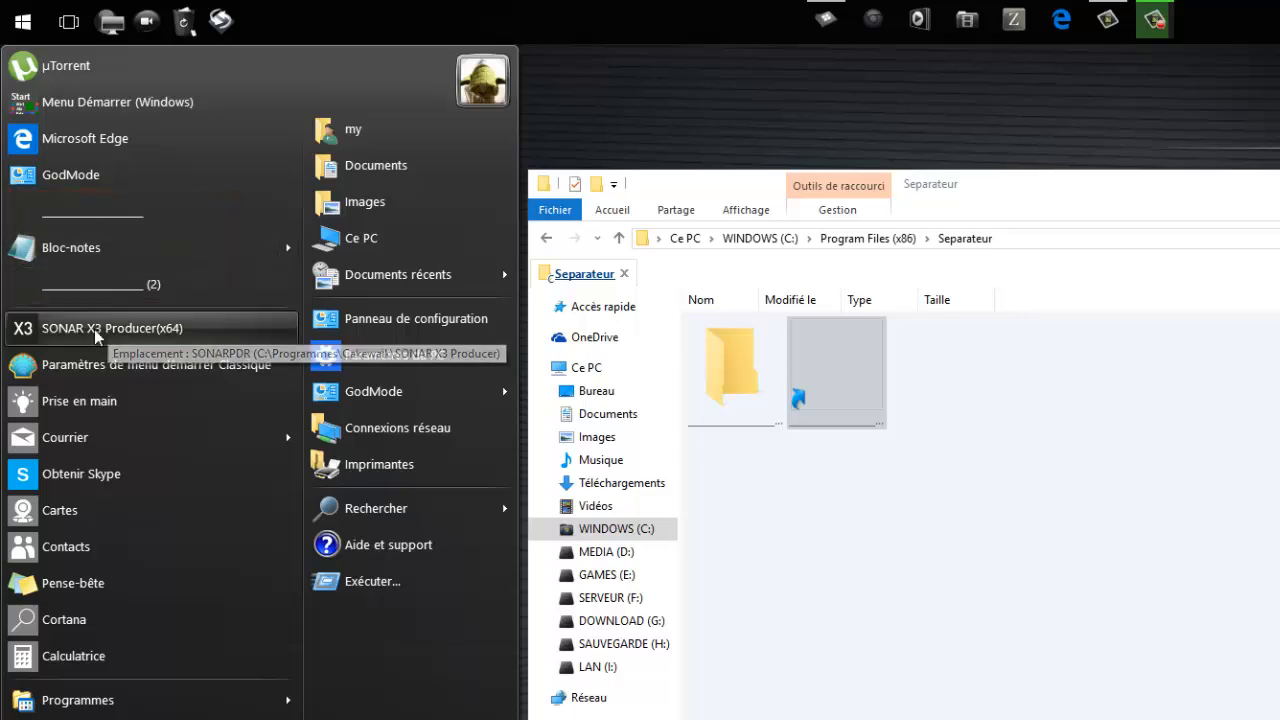
{"action": "left_click_drag", "start_coordinate": [67, 404], "coordinate": [64, 284]}
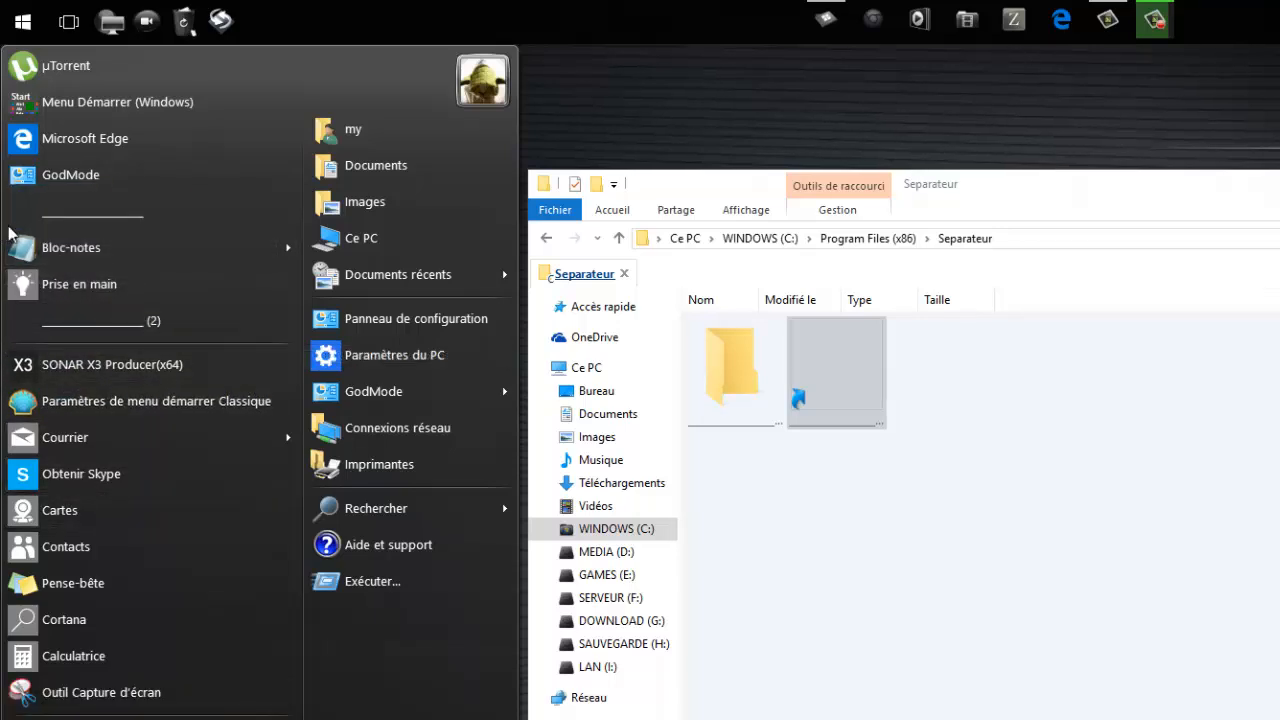
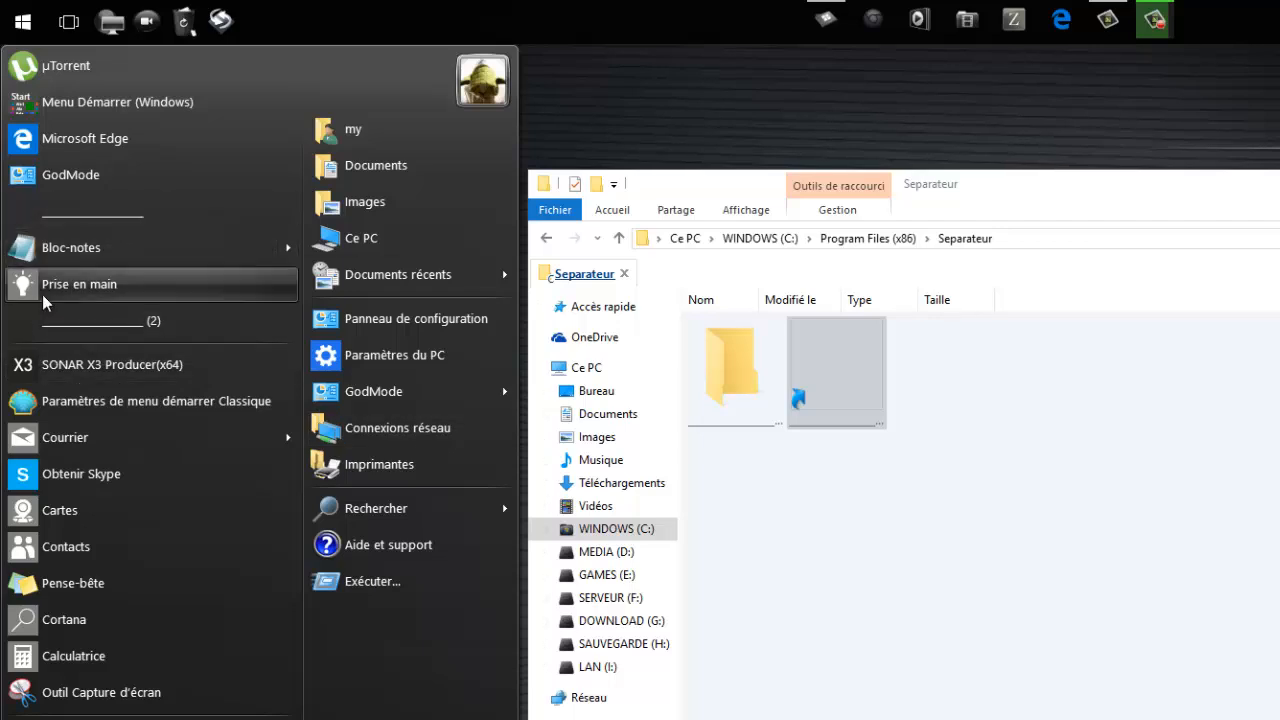
Step: Rename the first start menu separator in its properties, putting "Infographie" between the underscores, and save the change
{"action": "right_click", "coordinate": [128, 221]}
{"action": "left_click", "coordinate": [186, 719]}
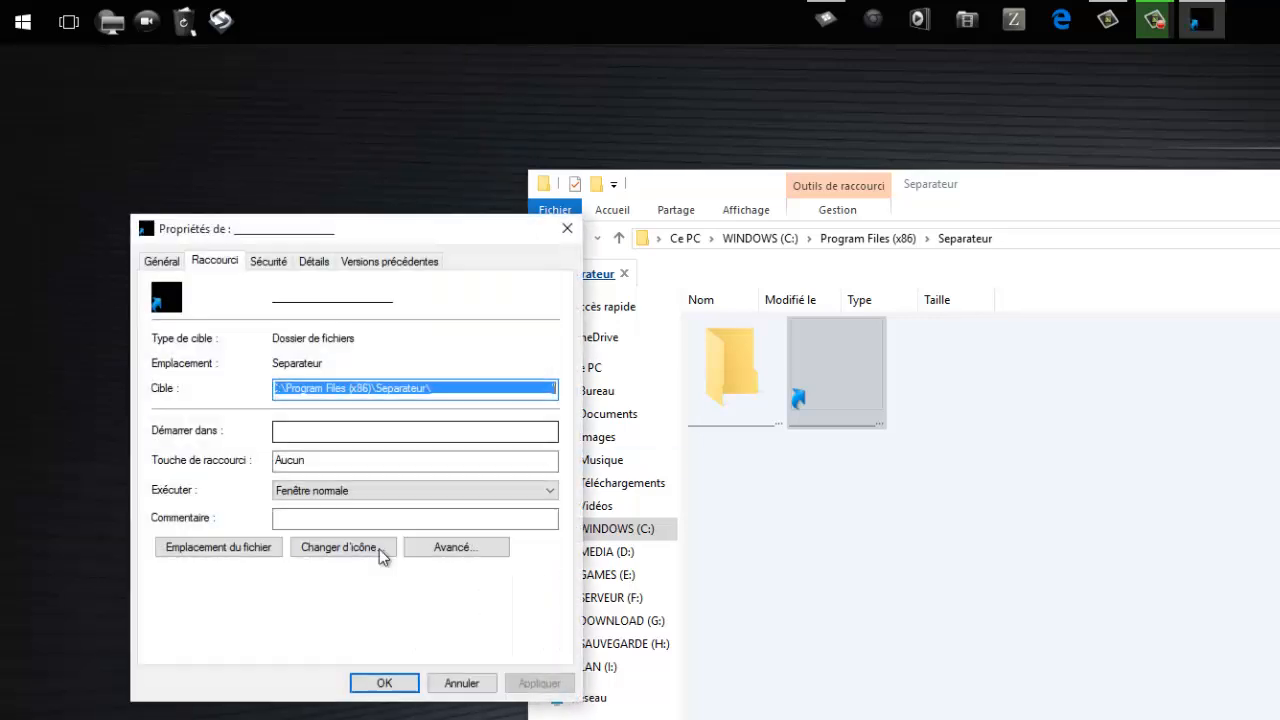
{"action": "left_click", "coordinate": [168, 262]}
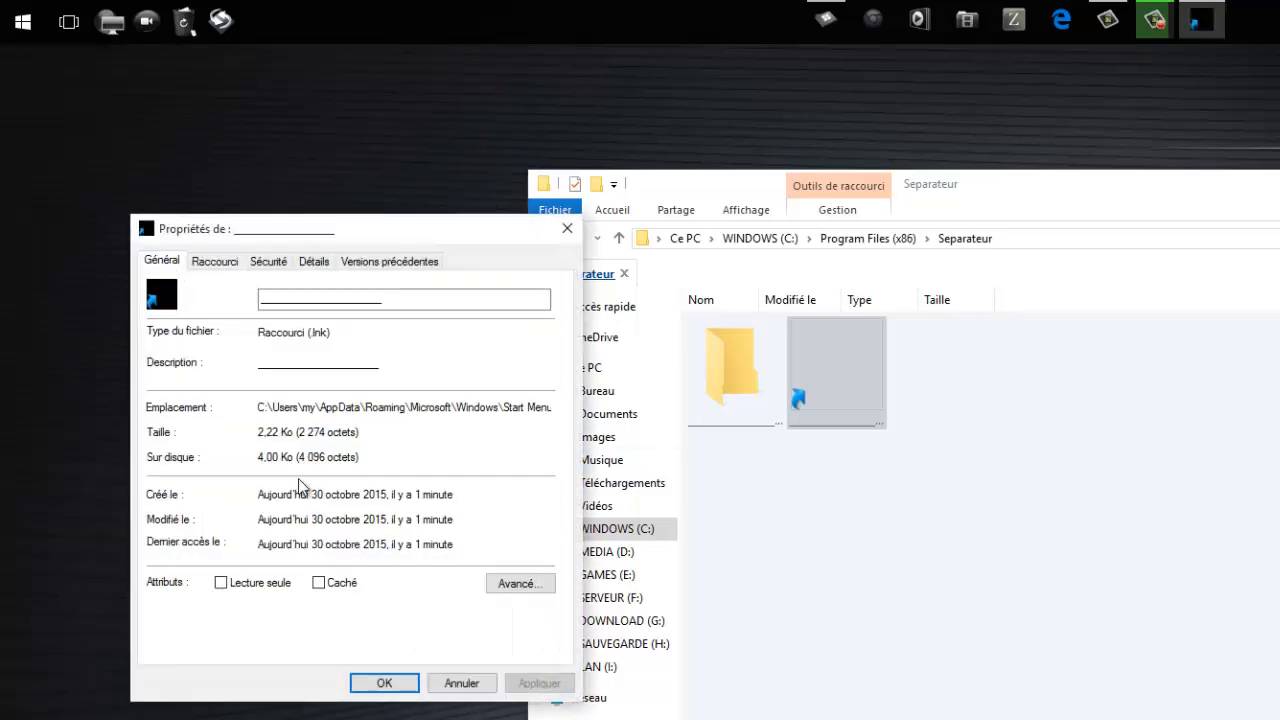
{"action": "left_click", "coordinate": [340, 304]}
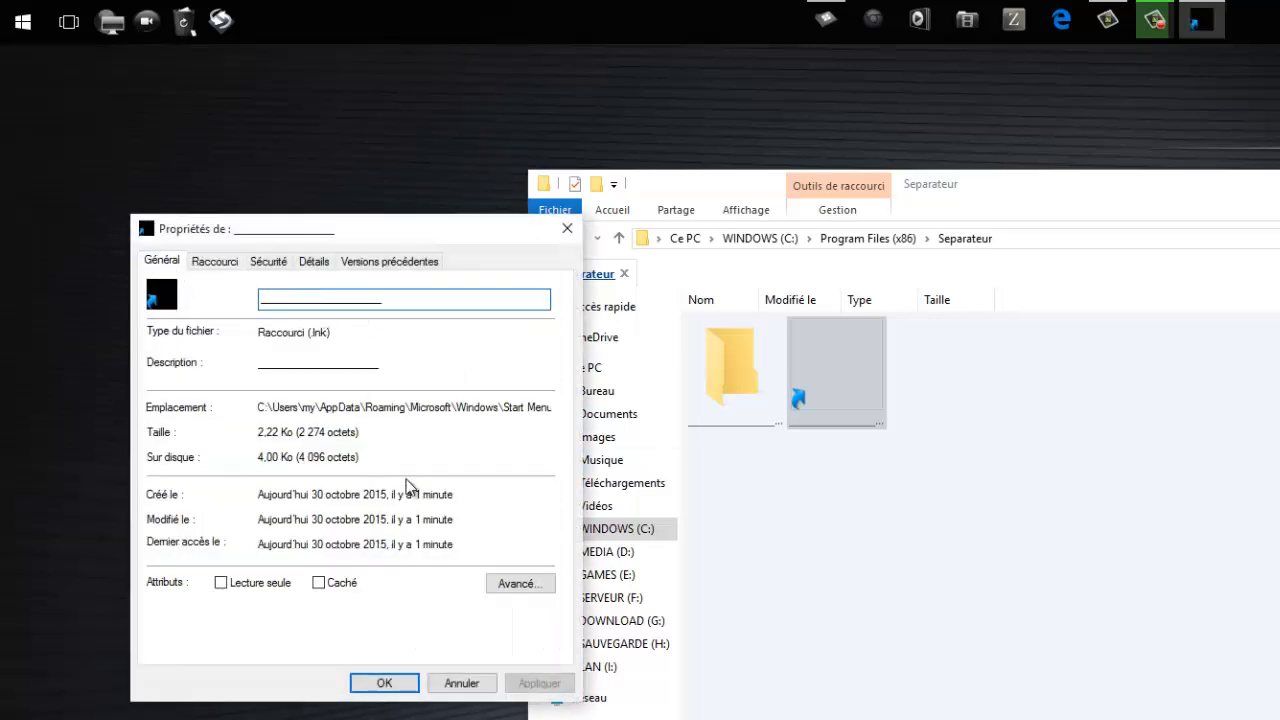
{"action": "type", "text": "Infographie"}
{"action": "left_click", "coordinate": [380, 684]}
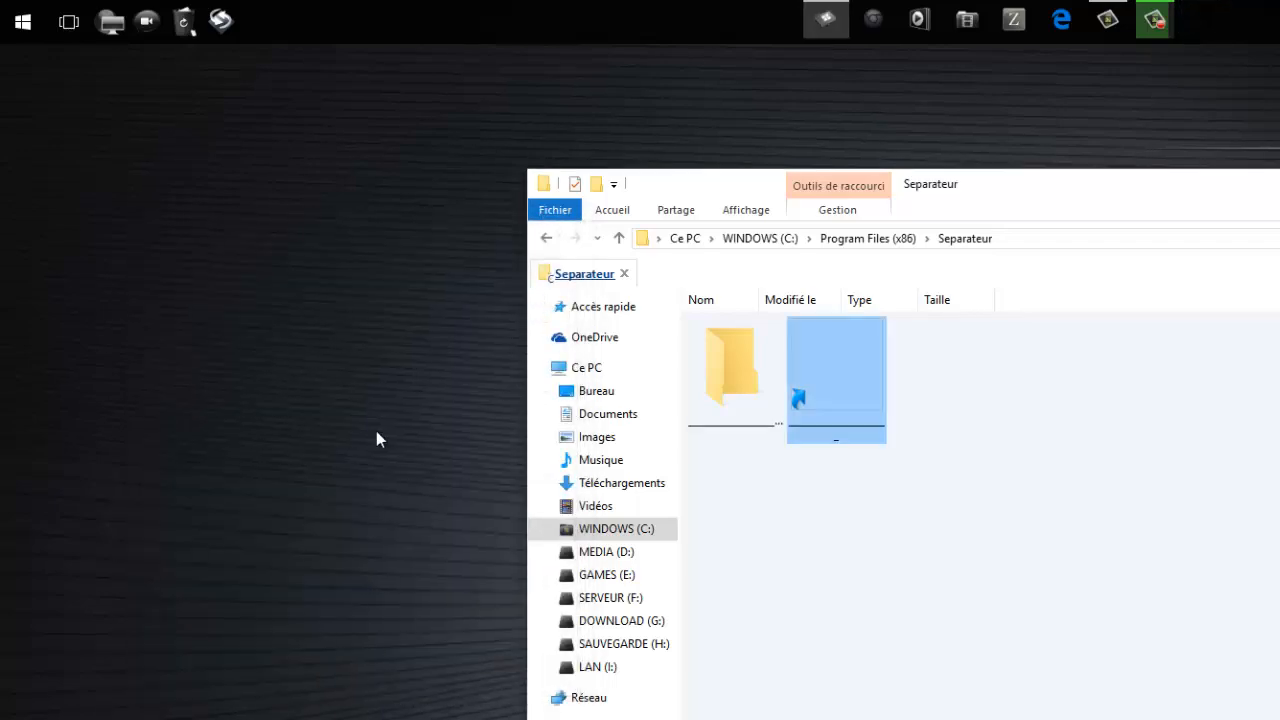
Step: Rename the second start menu separator in its properties, putting "famille" between underscores and removing the (2), and save the change
{"action": "left_click", "coordinate": [16, 18]}
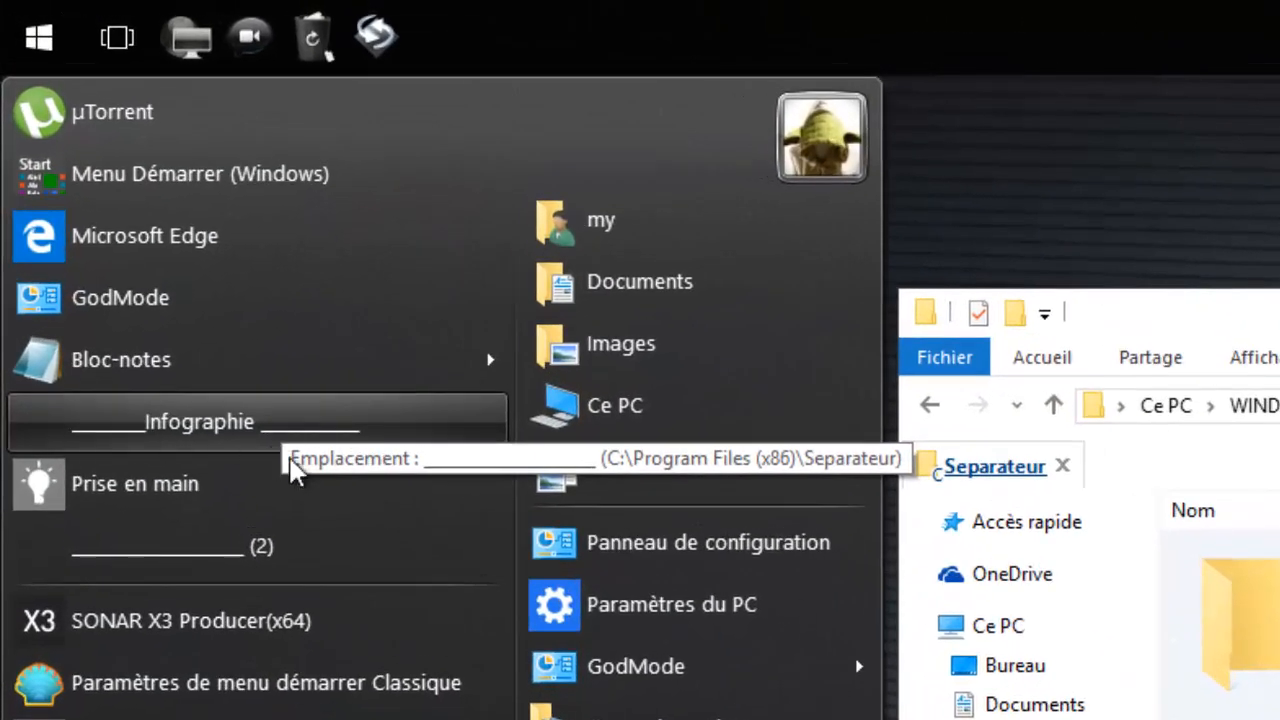
{"action": "right_click", "coordinate": [149, 540]}
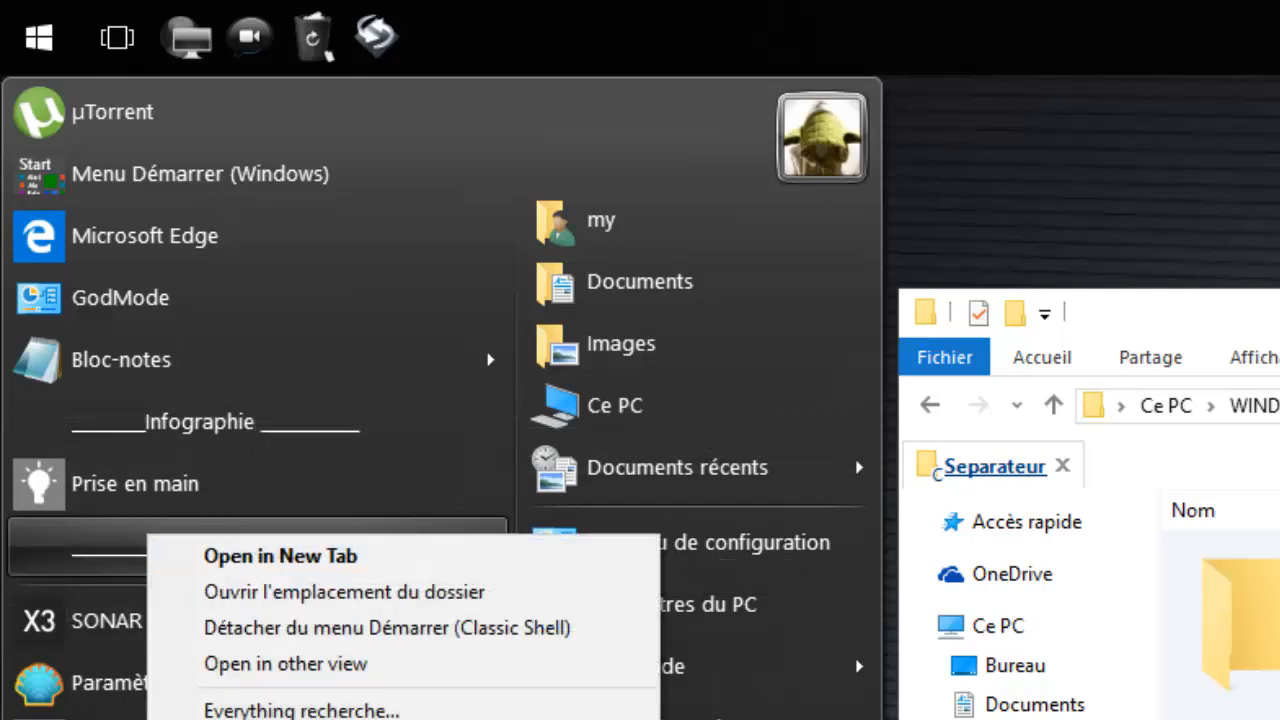
{"action": "left_click", "coordinate": [457, 712]}
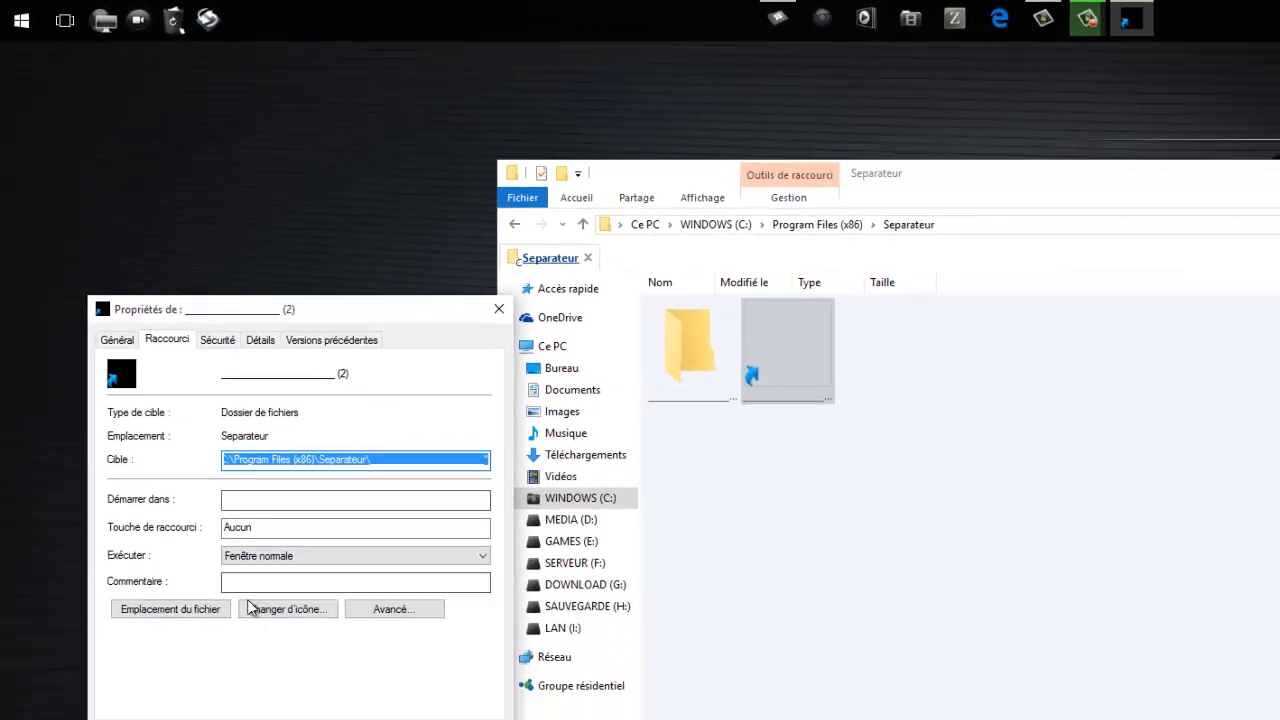
{"action": "left_click", "coordinate": [110, 321]}
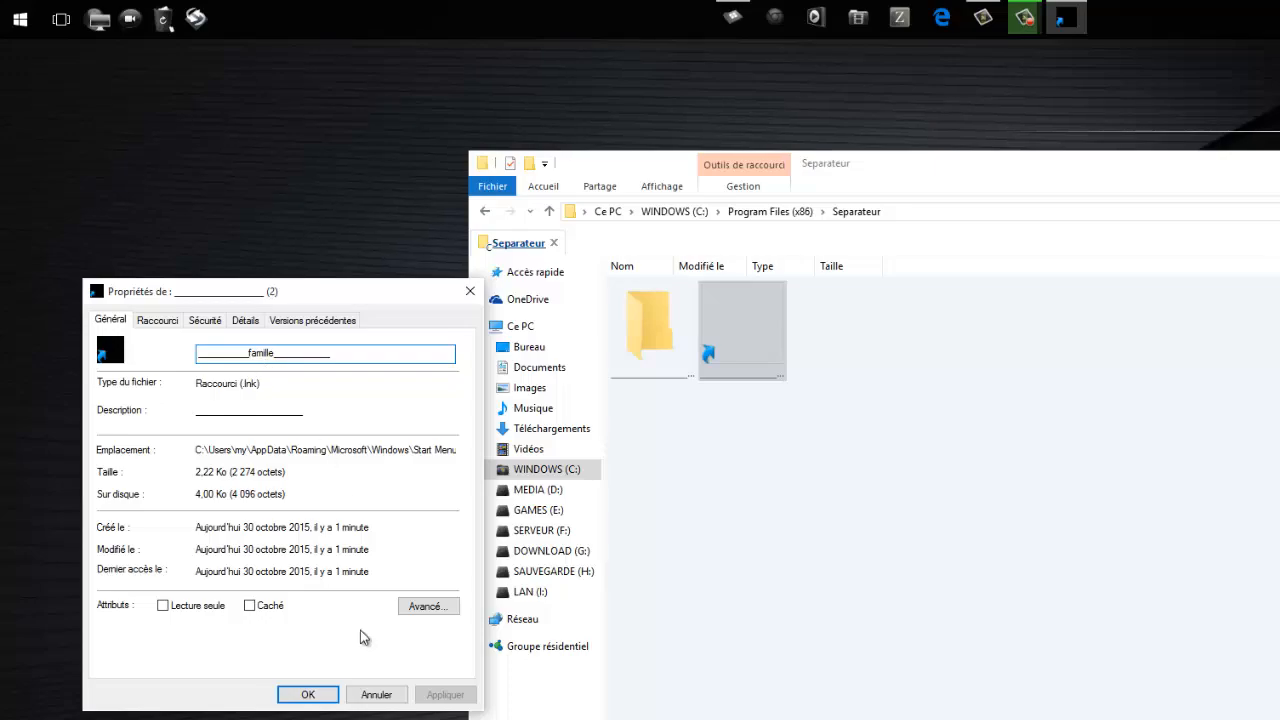
{"action": "left_click", "coordinate": [308, 695]}
Step: Move Courrier between the famille and Infographie separators in the start menu and close the Separateur folder window
{"action": "key", "text": "super"}
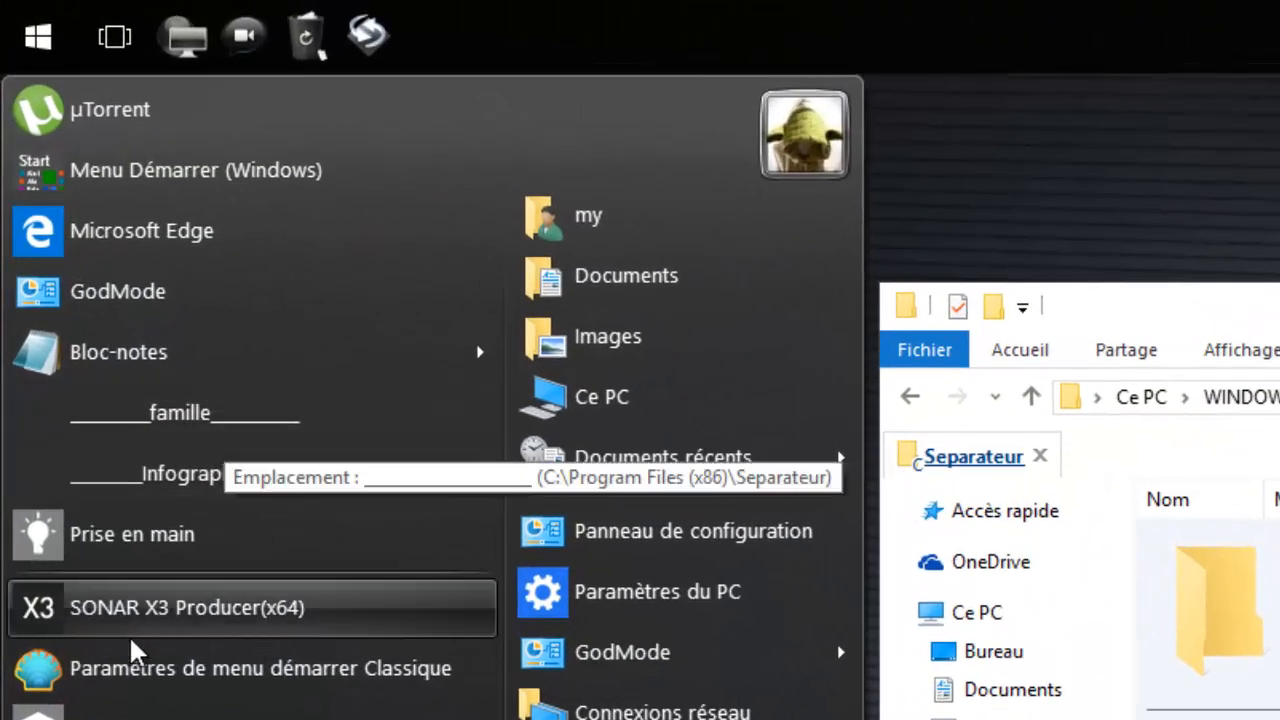
{"action": "left_click_drag", "start_coordinate": [222, 475], "coordinate": [215, 472]}
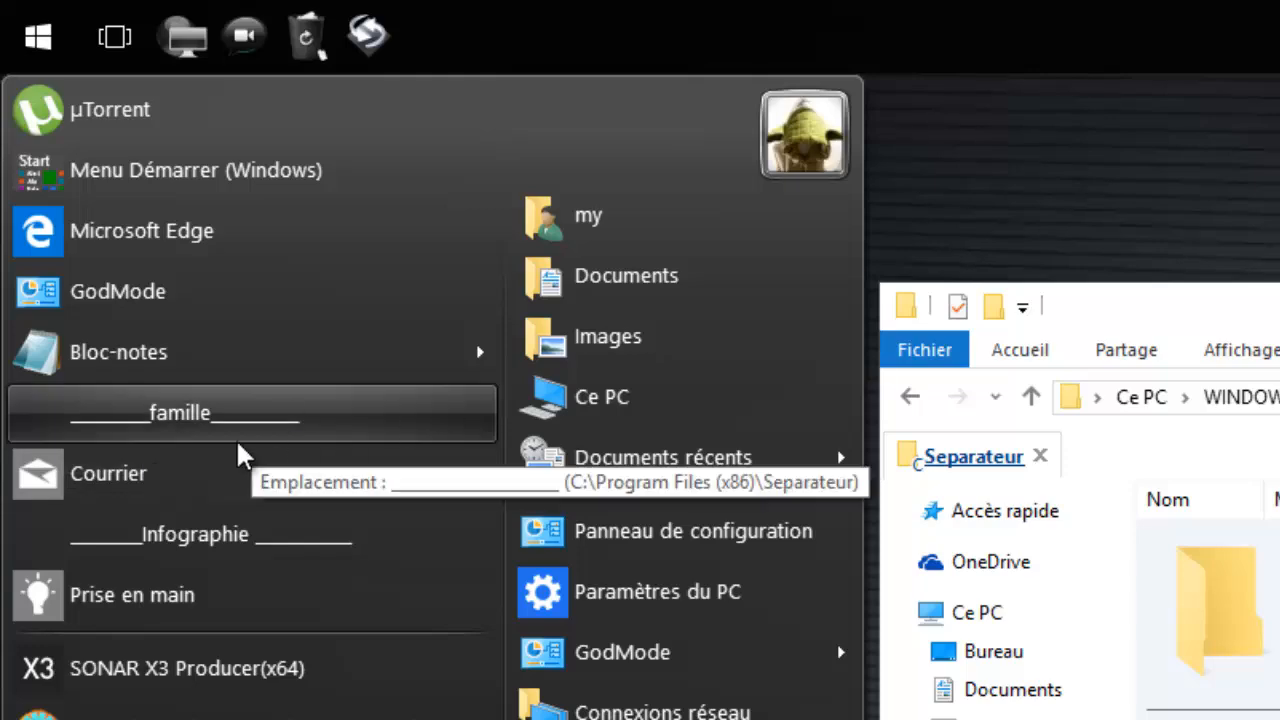
{"action": "left_click", "coordinate": [1272, 287]}
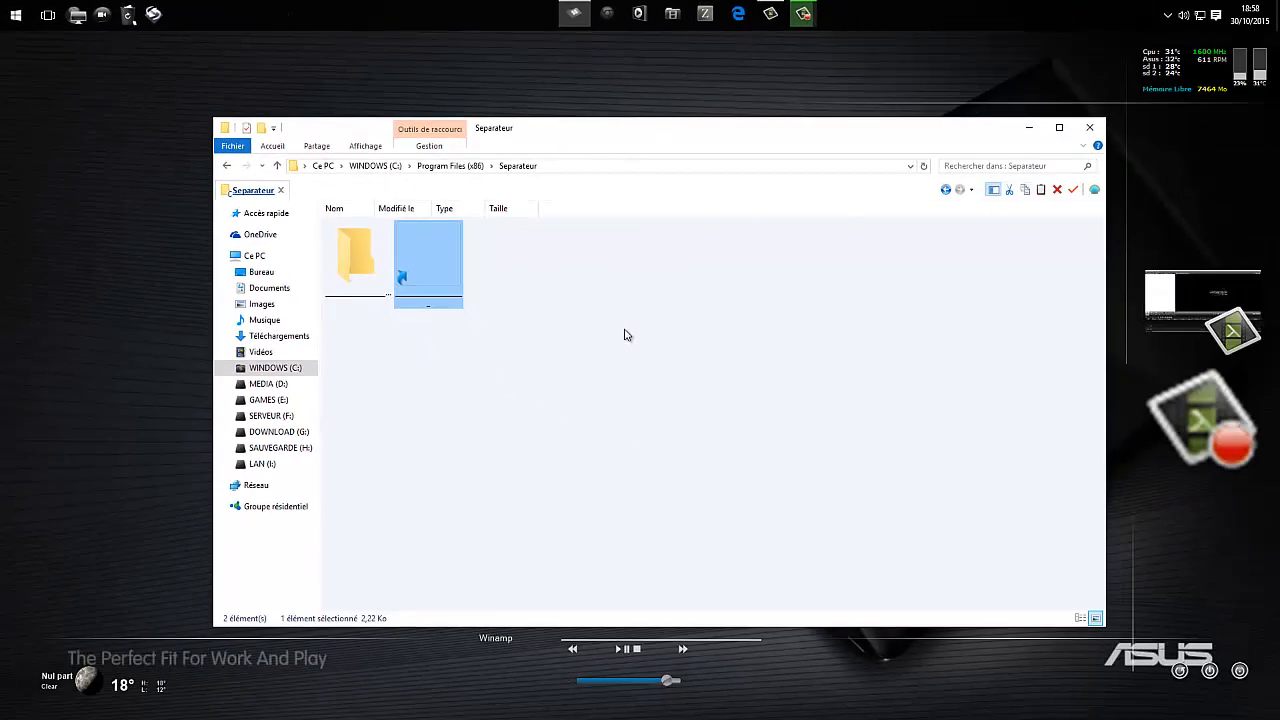
{"action": "left_click", "coordinate": [624, 335]}
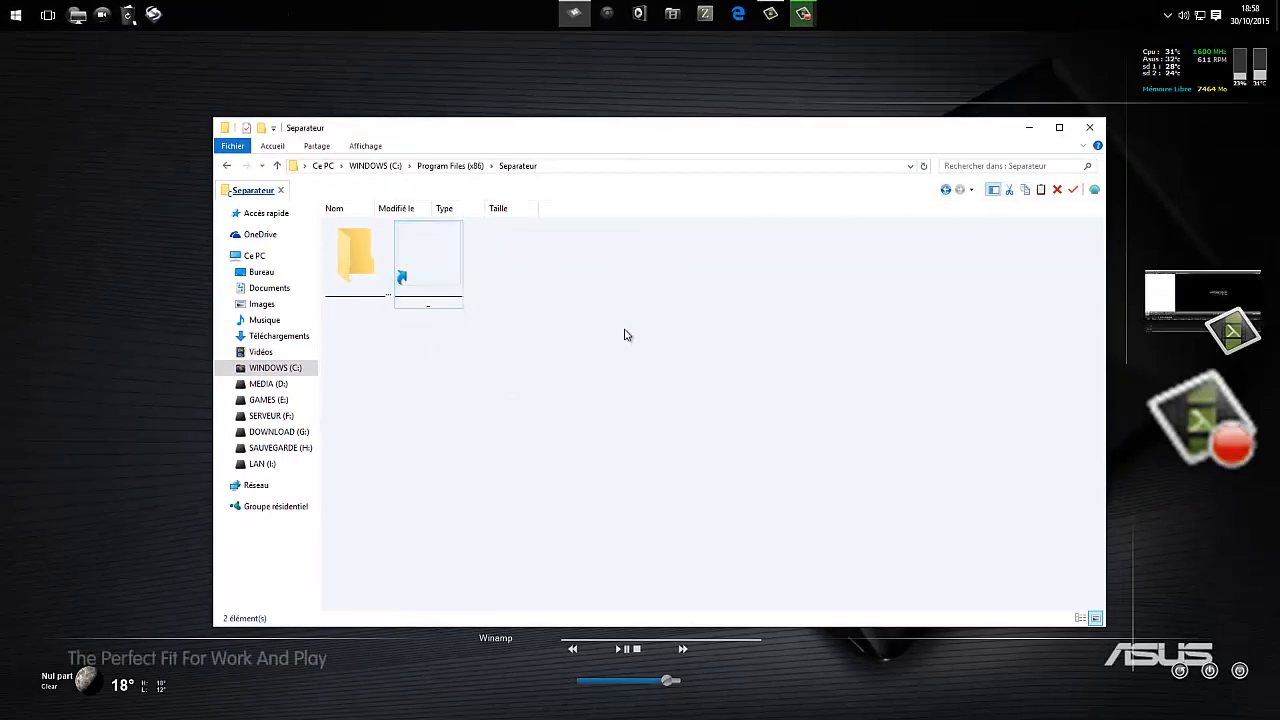
{"action": "left_click", "coordinate": [1091, 129]}
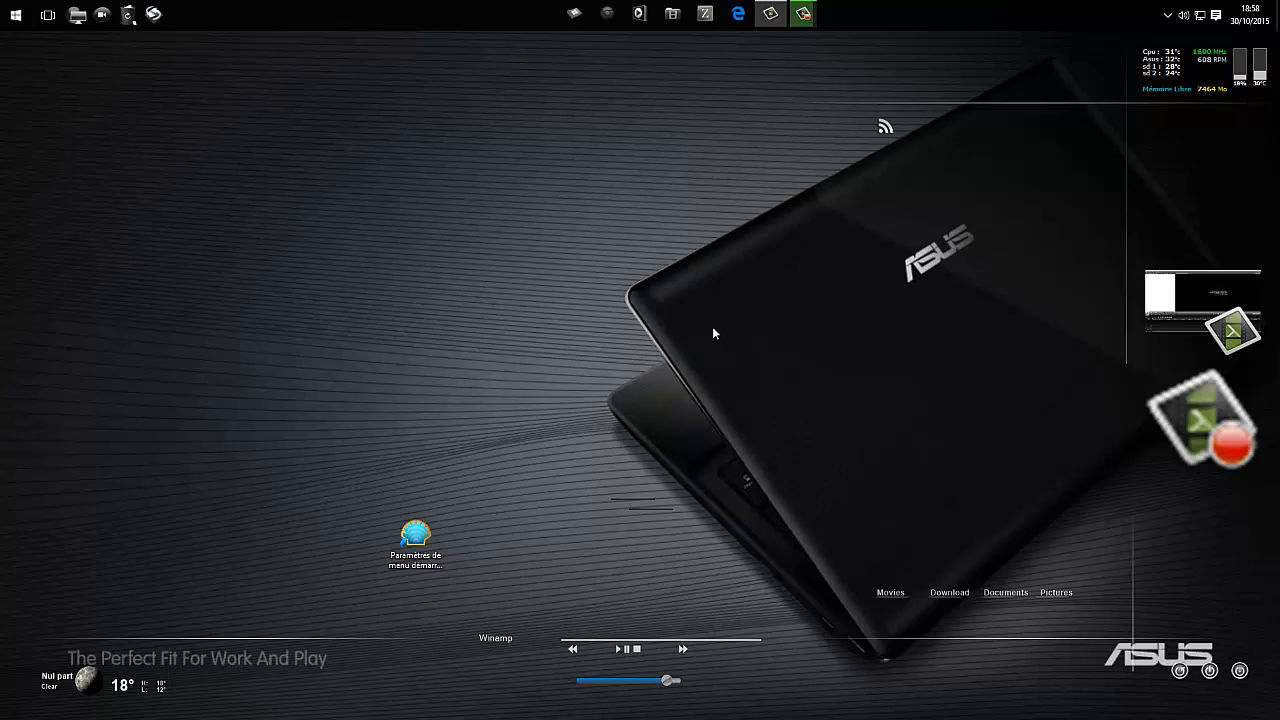
{"action": "left_click", "coordinate": [16, 13]}
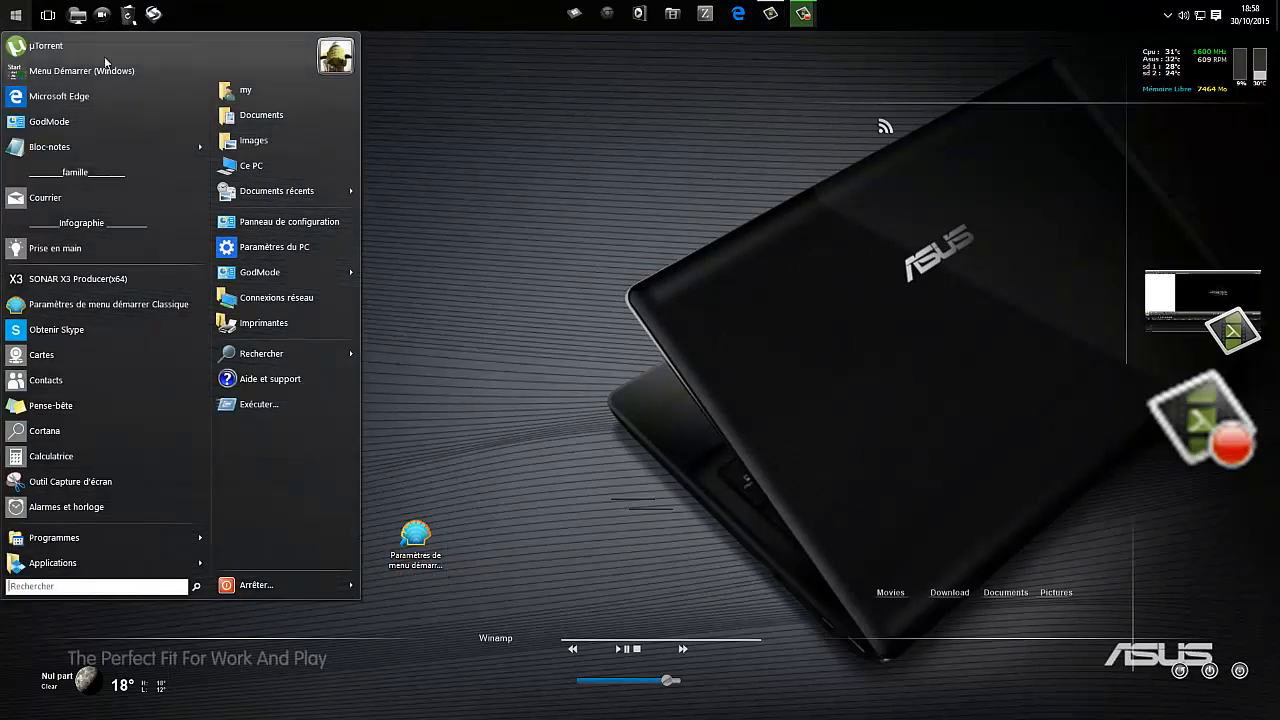
{"action": "left_click", "coordinate": [494, 155]}
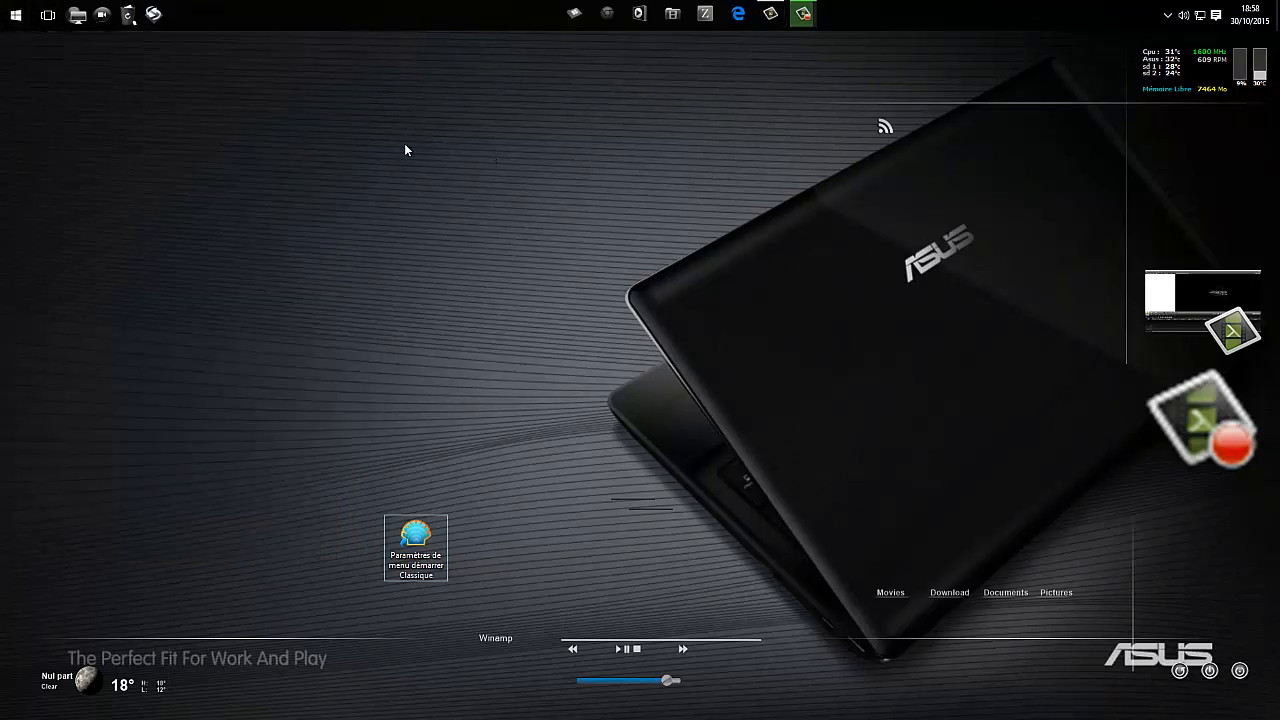
{"action": "left_click", "coordinate": [4, 18]}
{"action": "left_click", "coordinate": [628, 211]}
Step: Open the Classic Start Menu settings from the desktop and load the backup file Menu Settings.xml from the SAUVEGARDE (H:) drive
{"action": "double_click", "coordinate": [434, 552]}
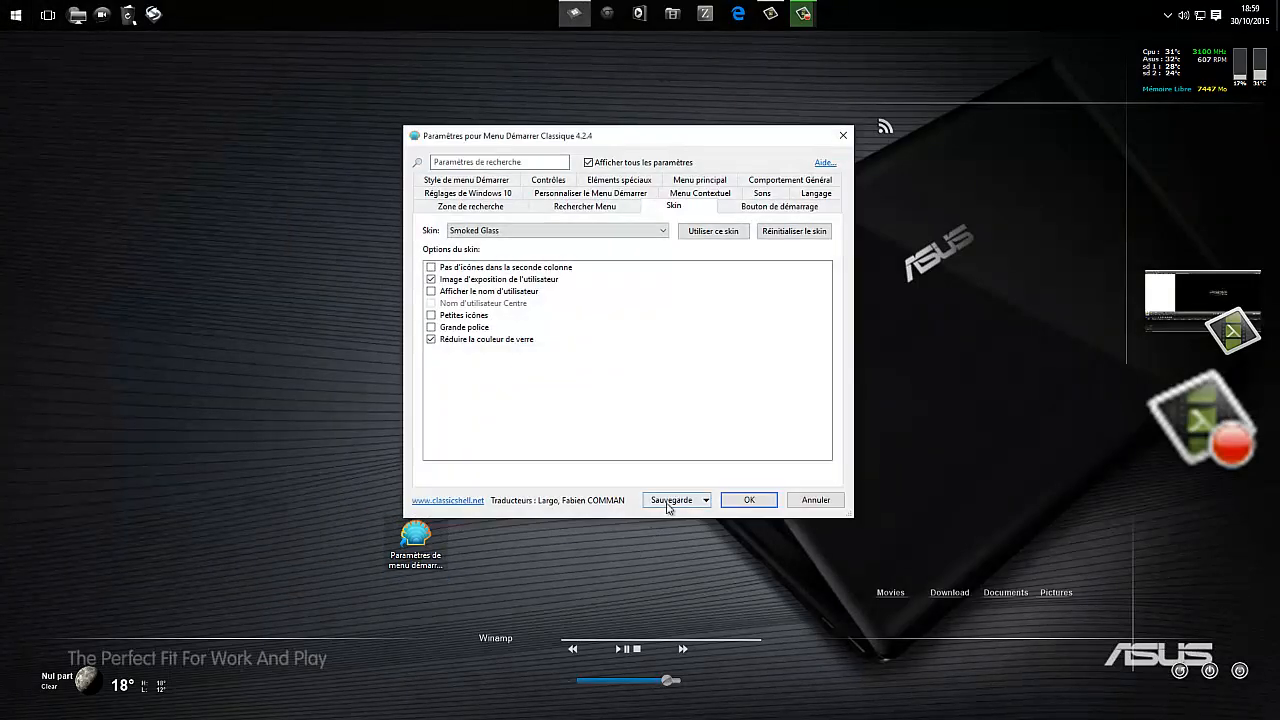
{"action": "left_click_drag", "start_coordinate": [604, 132], "coordinate": [588, 137]}
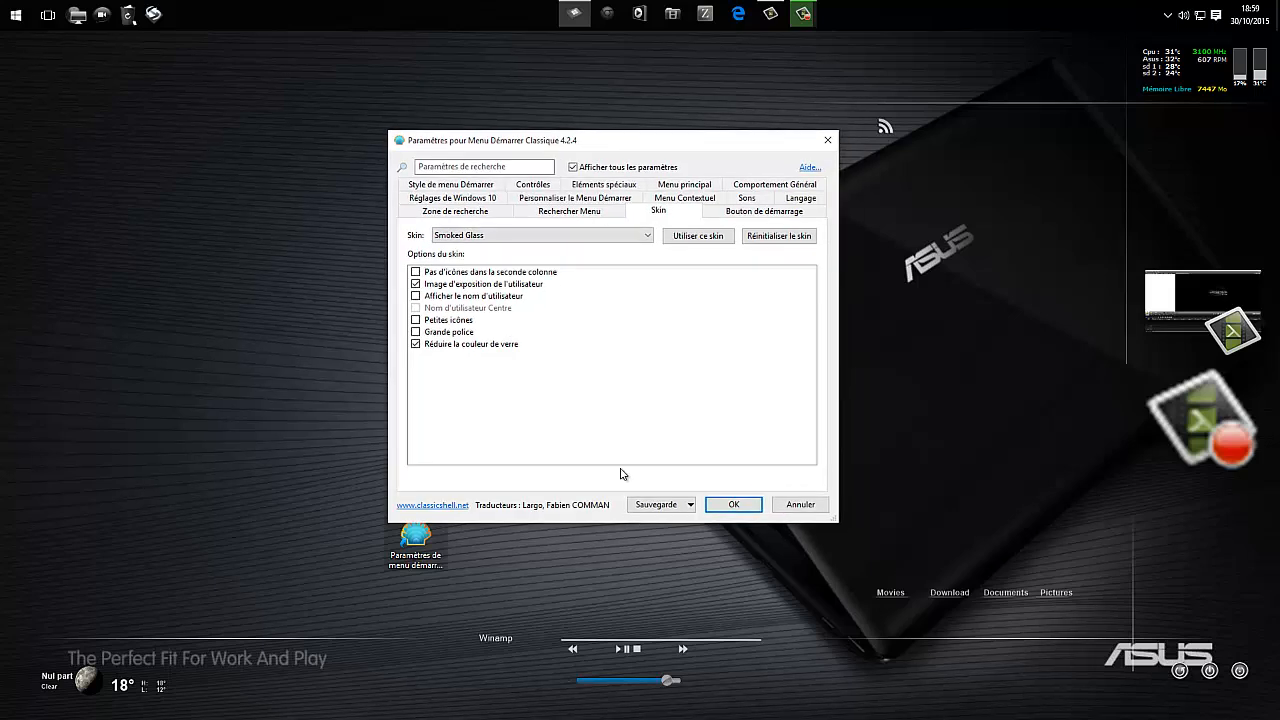
{"action": "left_click", "coordinate": [684, 503]}
{"action": "left_click", "coordinate": [724, 541]}
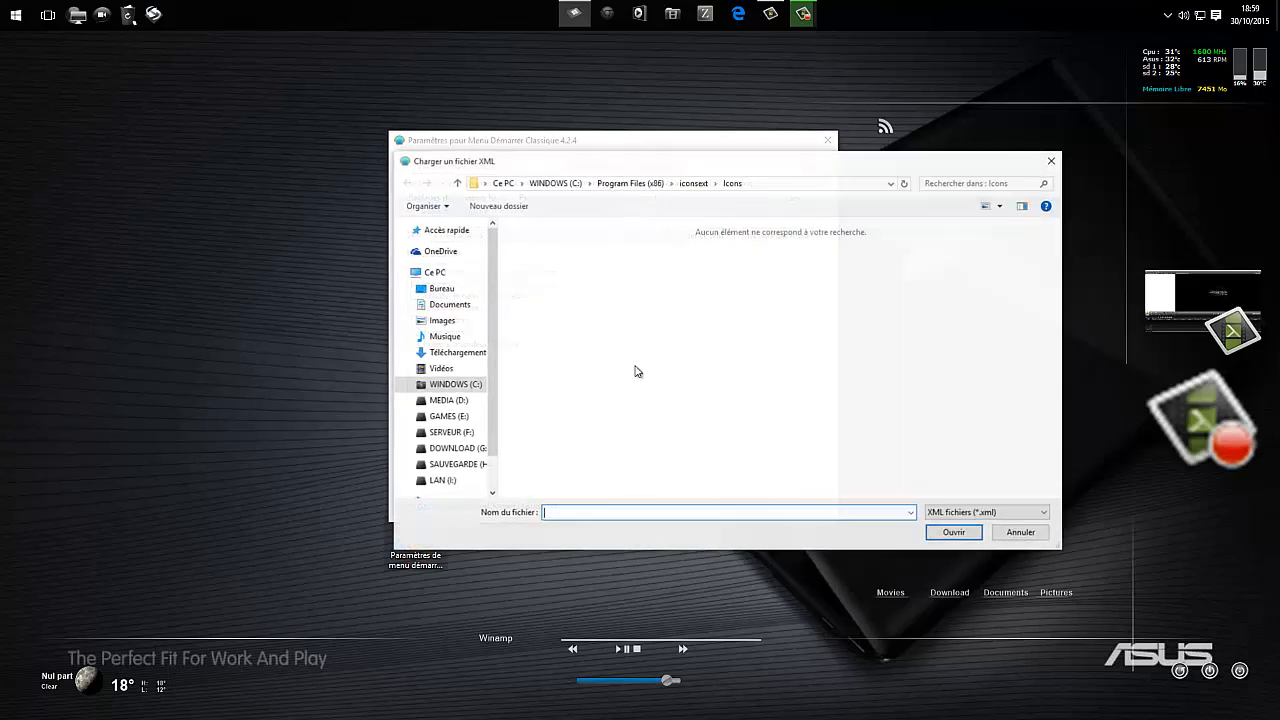
{"action": "left_click", "coordinate": [457, 464]}
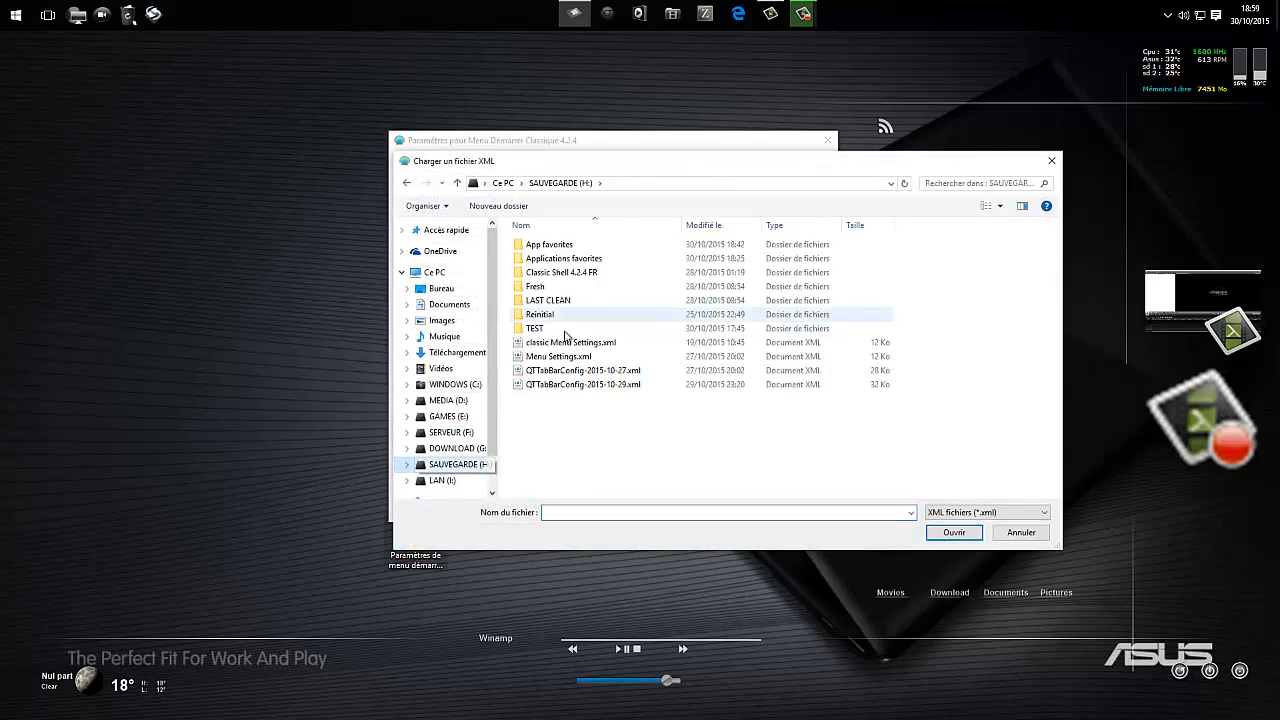
{"action": "left_click", "coordinate": [556, 357]}
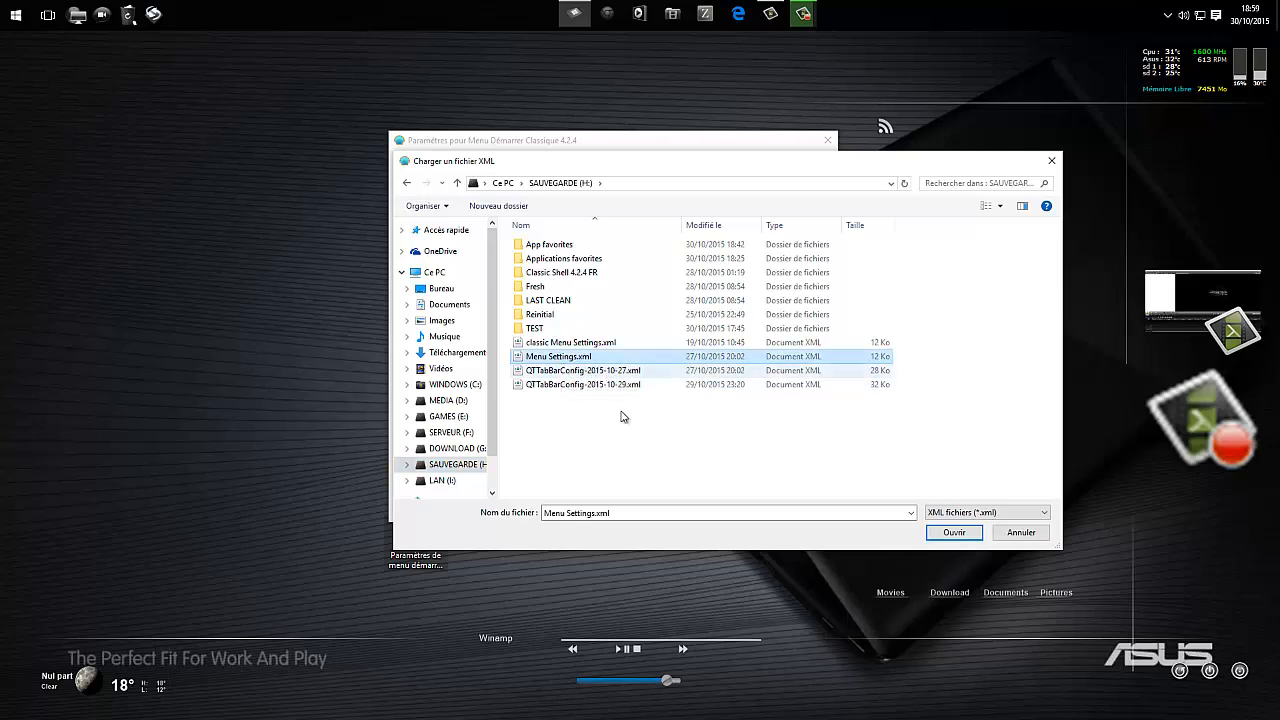
{"action": "left_click", "coordinate": [932, 534]}
Step: Apply the loaded Classic Start Menu settings, dismiss the restart notice and display the start menu
{"action": "left_click", "coordinate": [738, 504]}
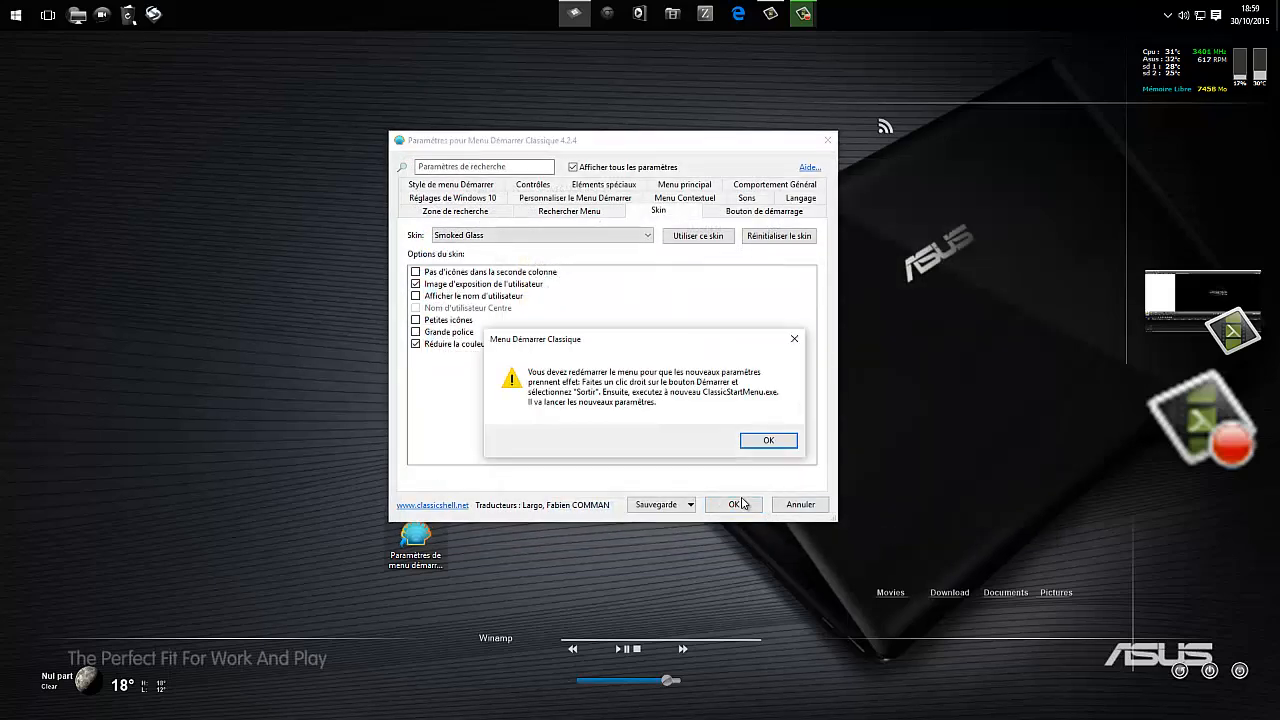
{"action": "left_click", "coordinate": [746, 445]}
{"action": "left_click", "coordinate": [18, 14]}
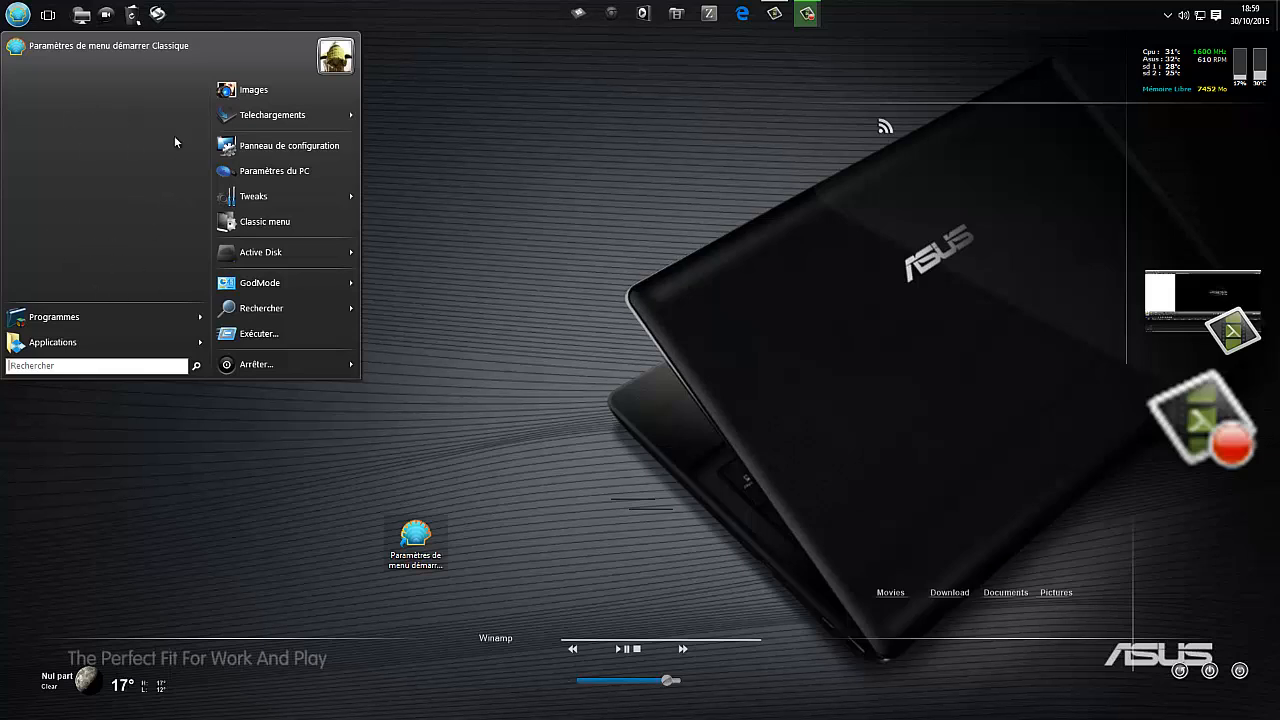
Step: Add another copy of the desktop shortcut Paramètres de menu démarrer Classique to the pinned start menu entries and close the menu
{"action": "left_click_drag", "start_coordinate": [415, 538], "coordinate": [122, 216]}
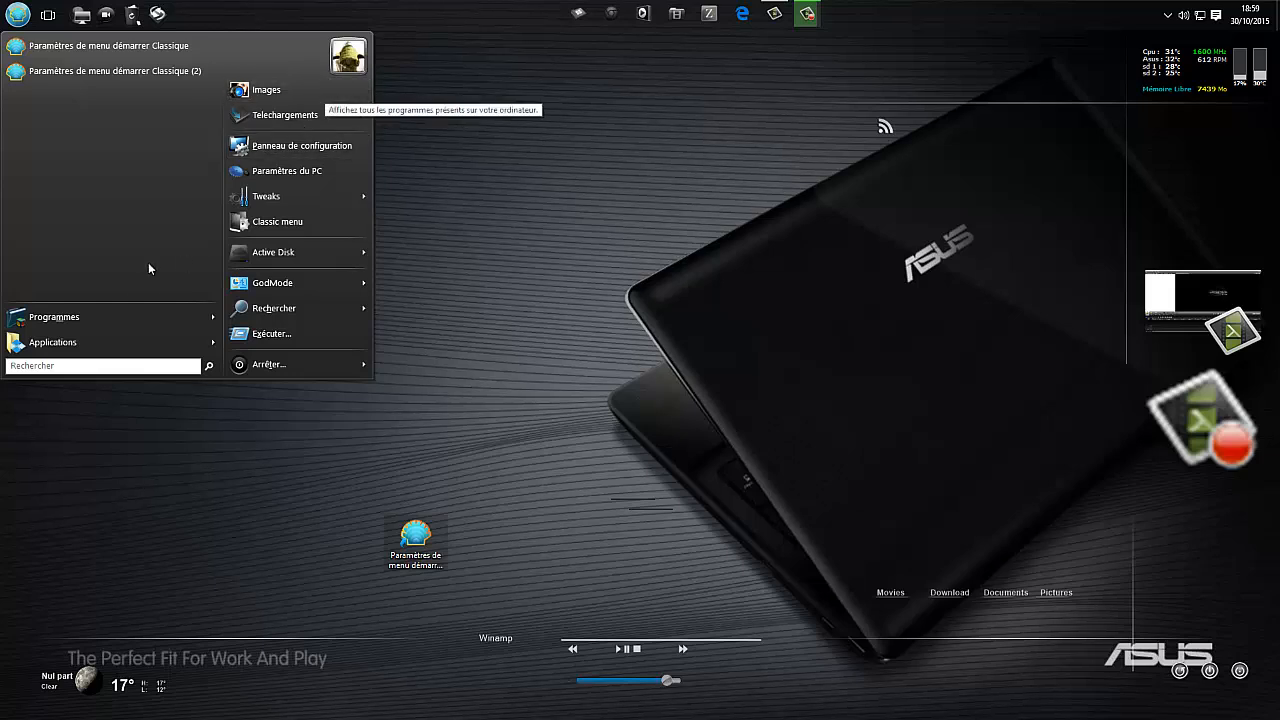
{"action": "mouse_move", "coordinate": [251, 125]}
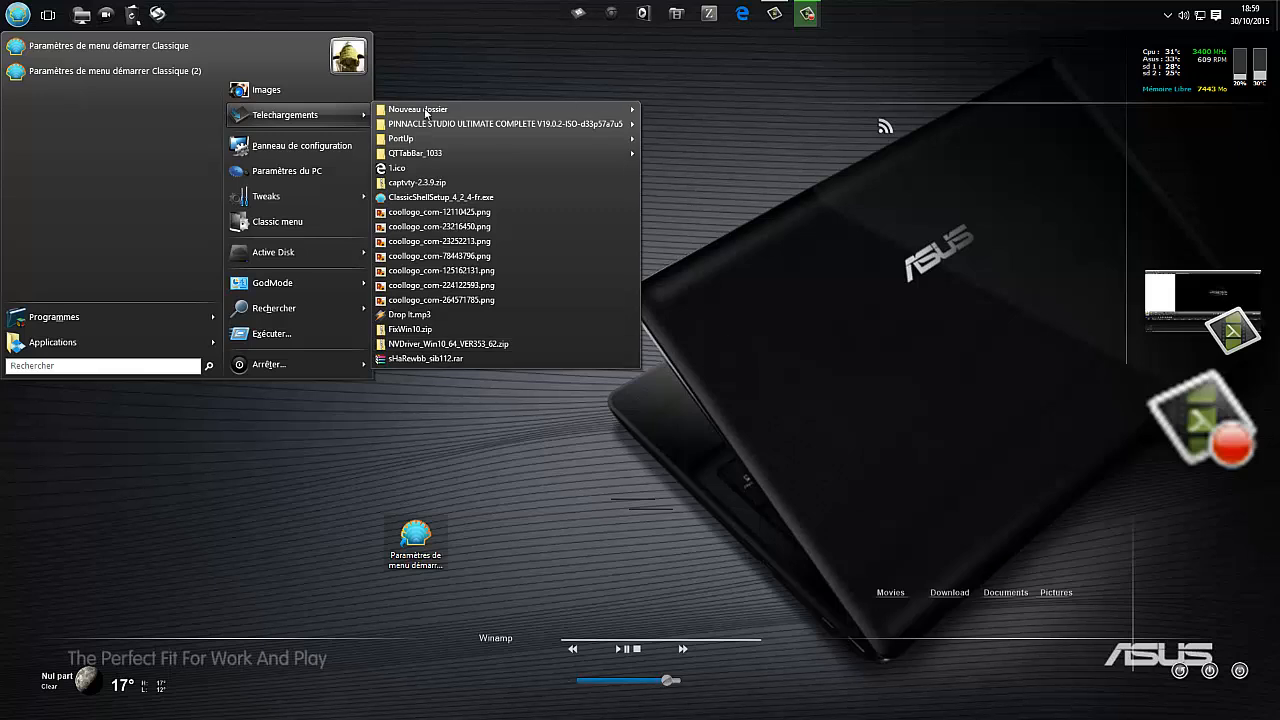
{"action": "left_click", "coordinate": [747, 136]}
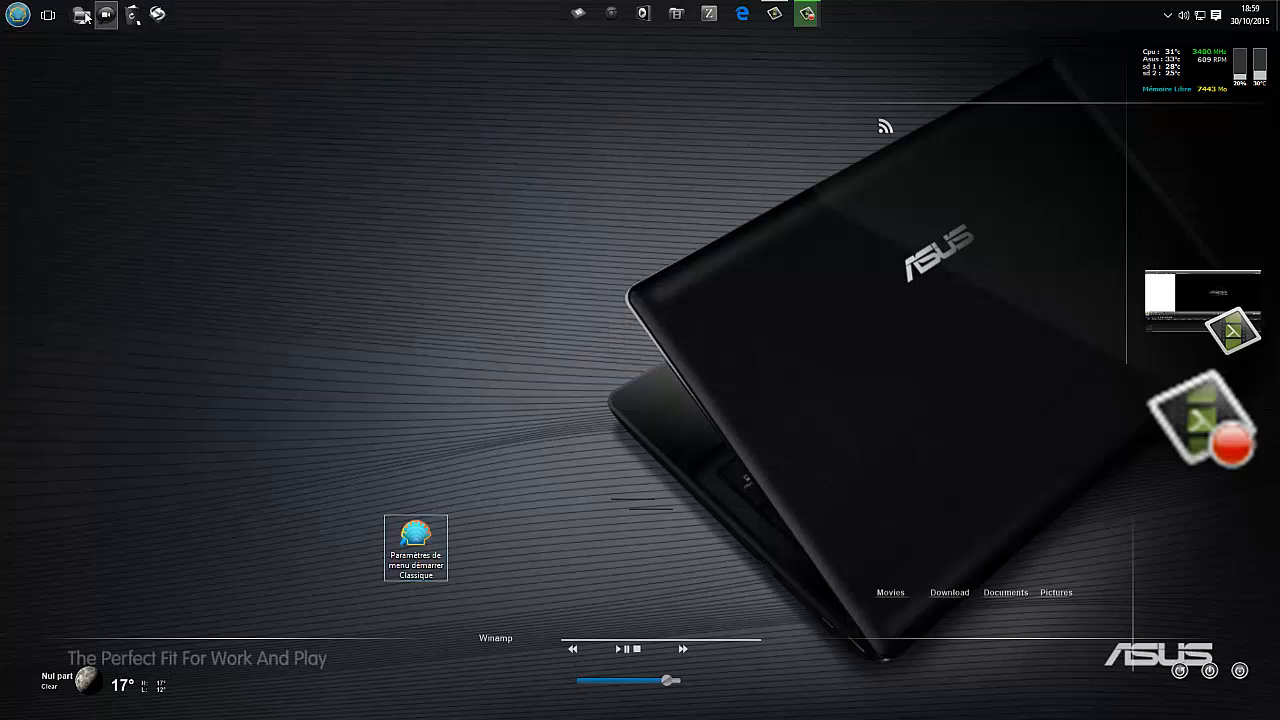
Step: Examine the restored start menu's entries and submenus, including Images, Telechargements, Tweaks, Active Disk, GodMode and Rechercher, and close the menu
{"action": "left_click", "coordinate": [18, 14]}
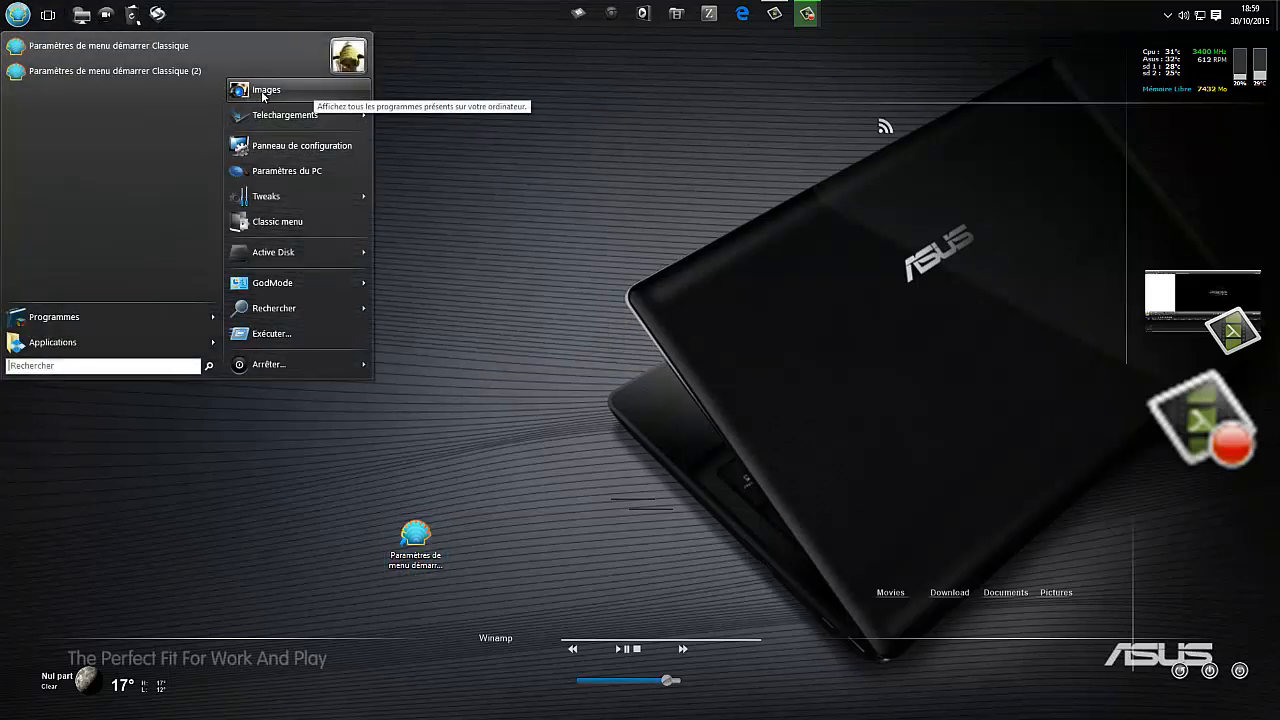
{"action": "left_click", "coordinate": [327, 95]}
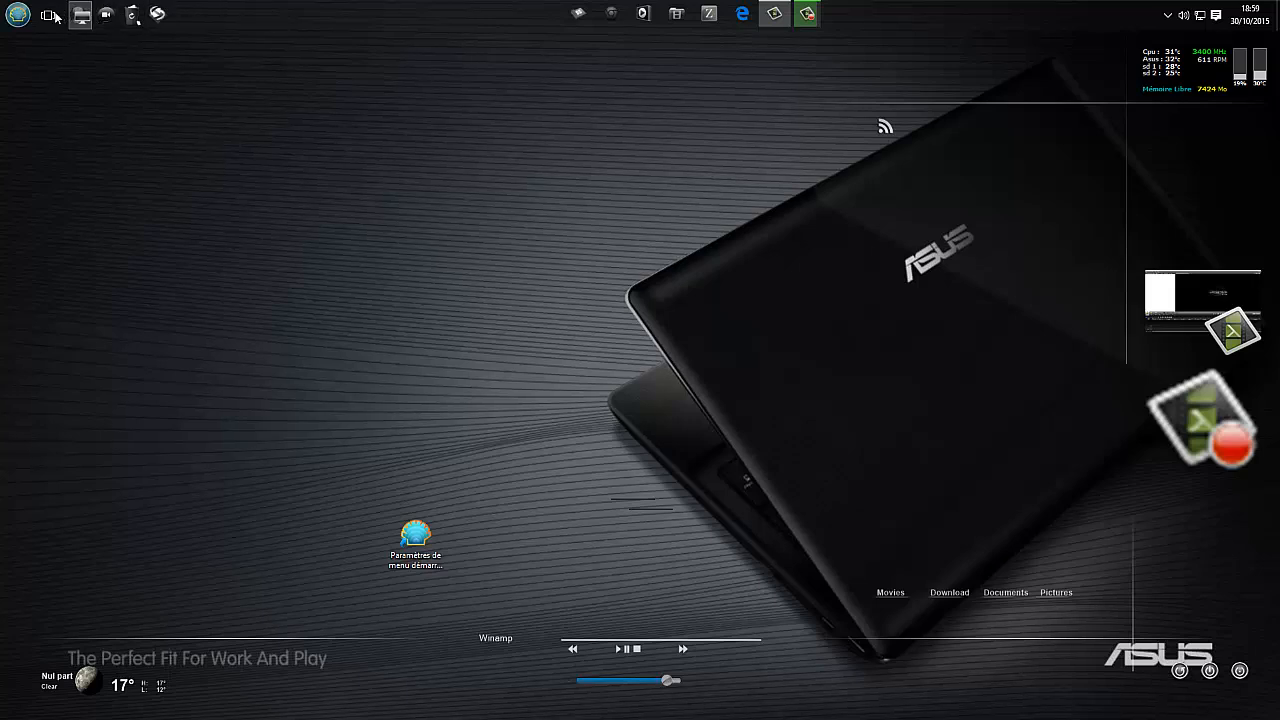
{"action": "left_click", "coordinate": [18, 14]}
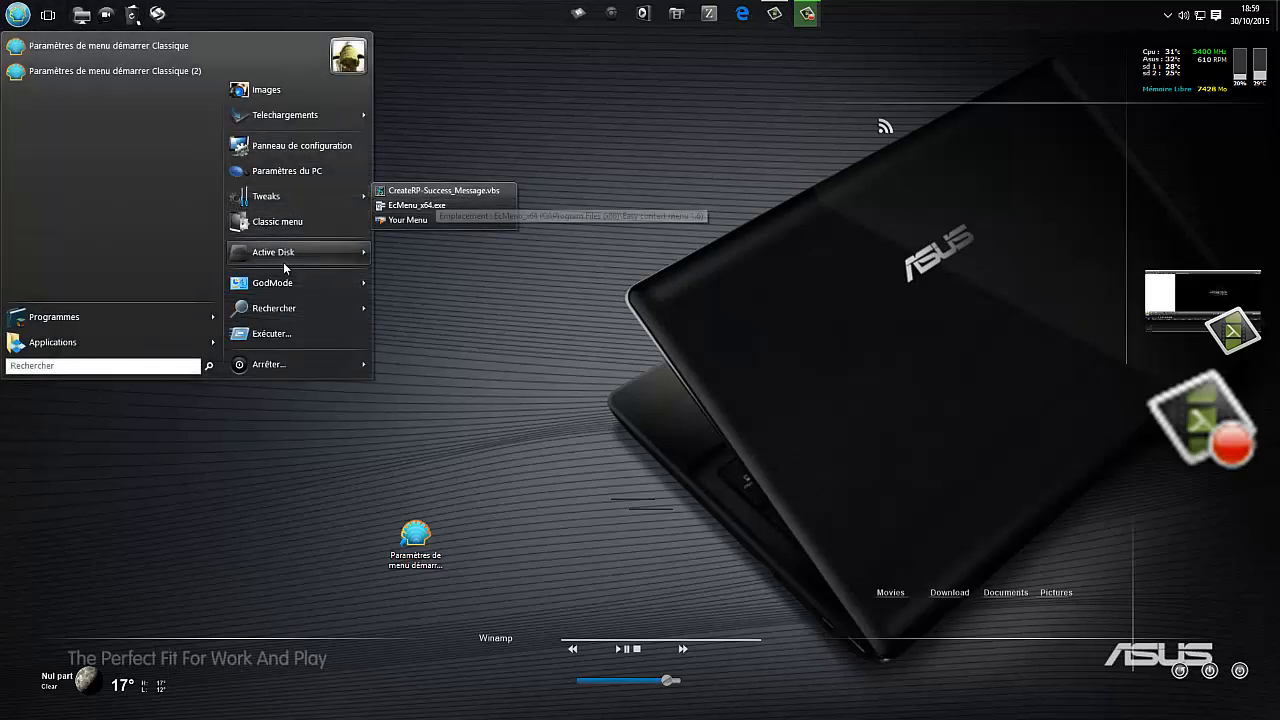
{"action": "mouse_move", "coordinate": [308, 290]}
{"action": "scroll", "coordinate": [452, 298], "scroll_direction": "down", "scroll_amount": 12}
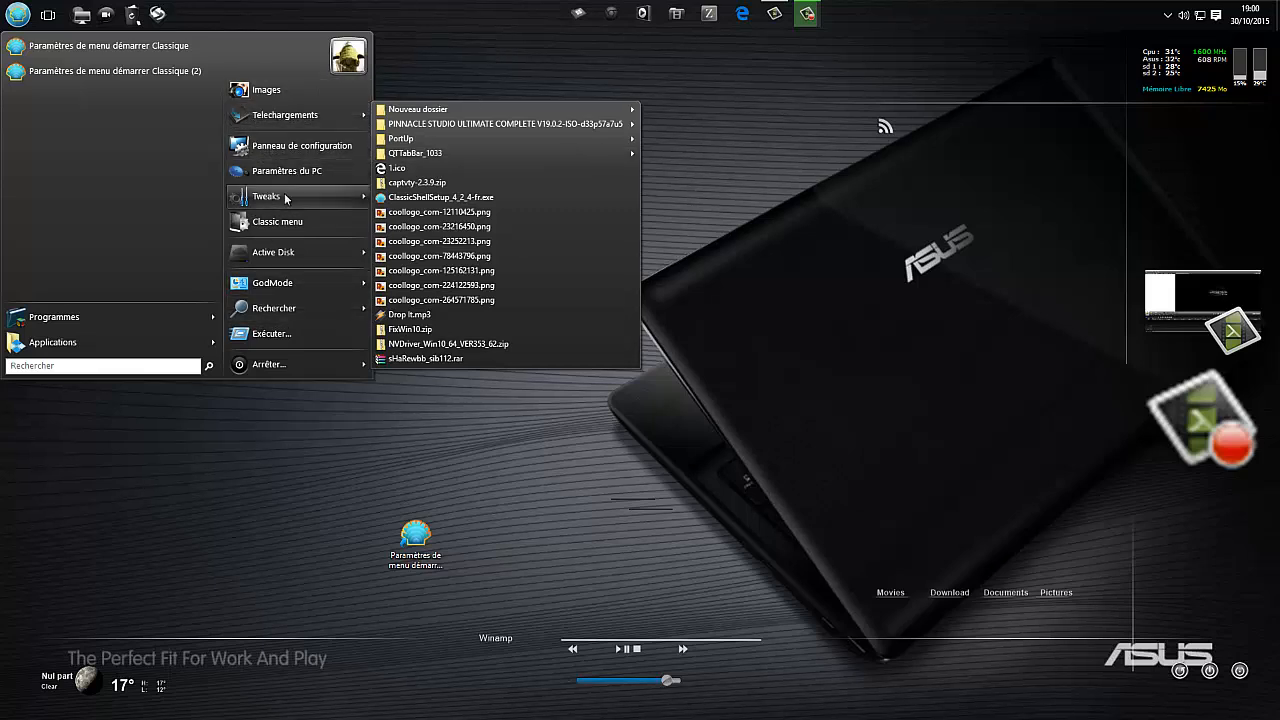
{"action": "mouse_move", "coordinate": [355, 197]}
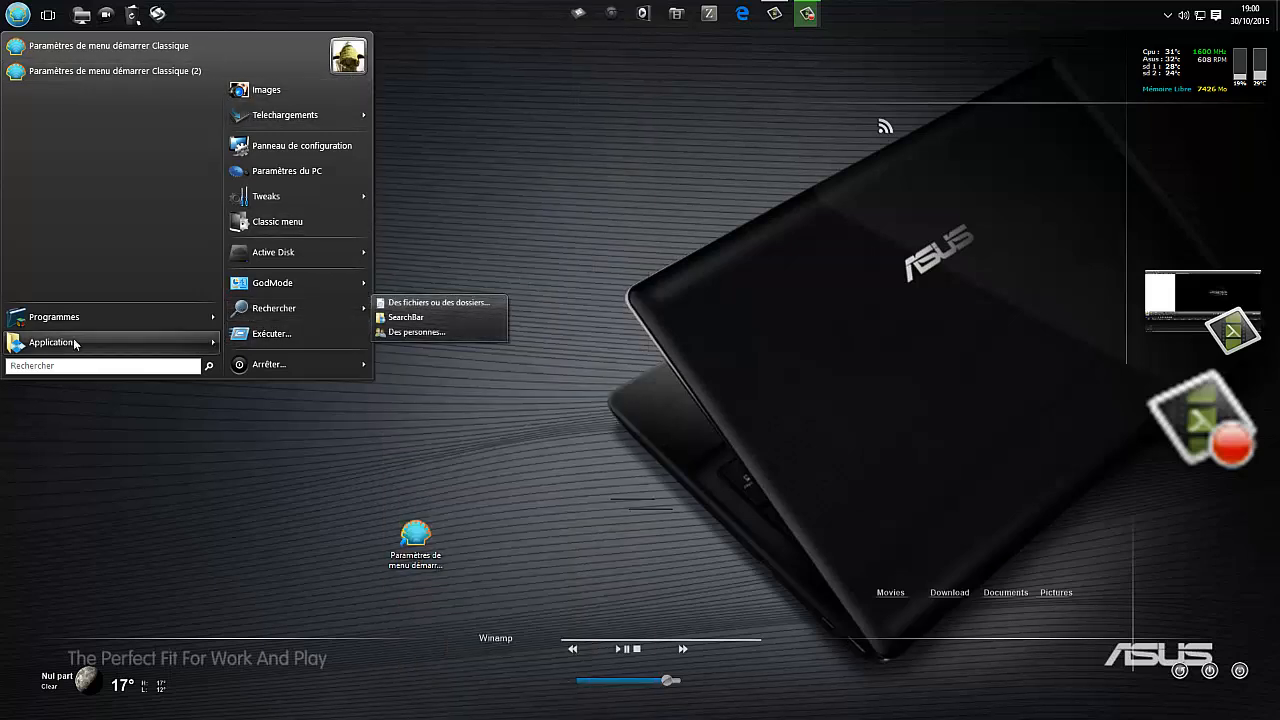
{"action": "left_click", "coordinate": [741, 190]}
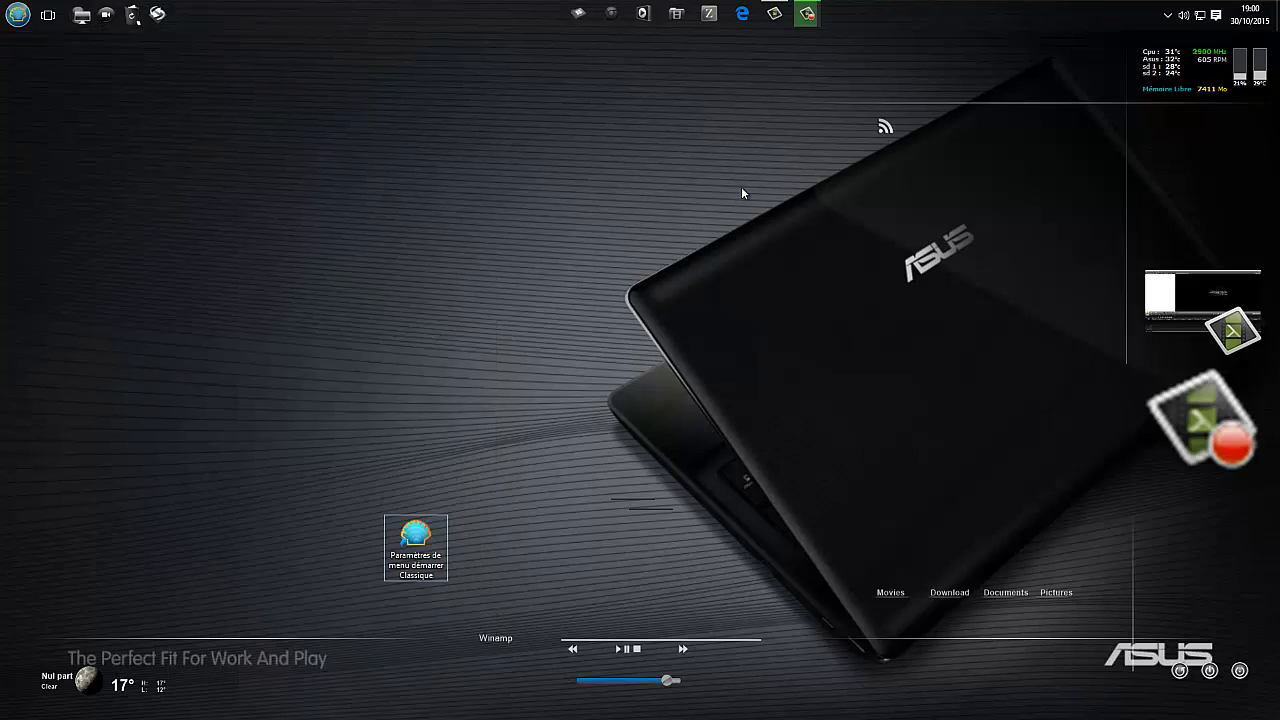